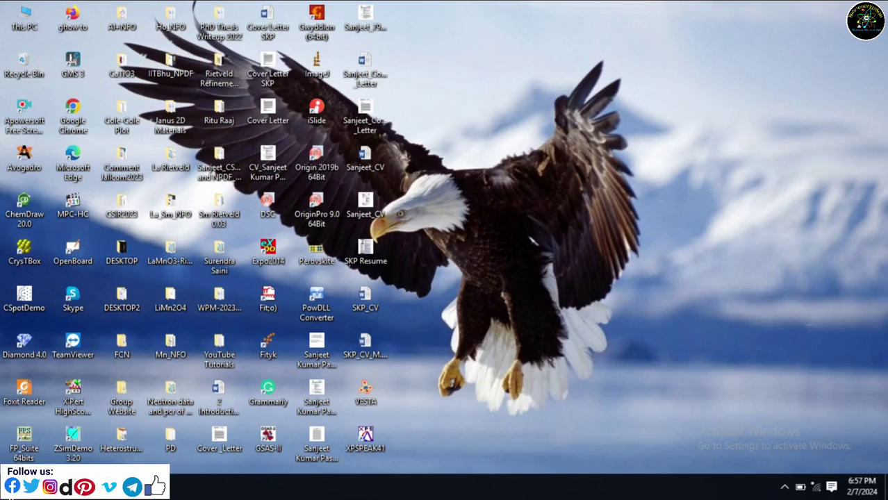
# Step: Launch PowerPoint 2016, dismiss the activation prompt and start a blank presentation
pyautogui.click(15, 488)
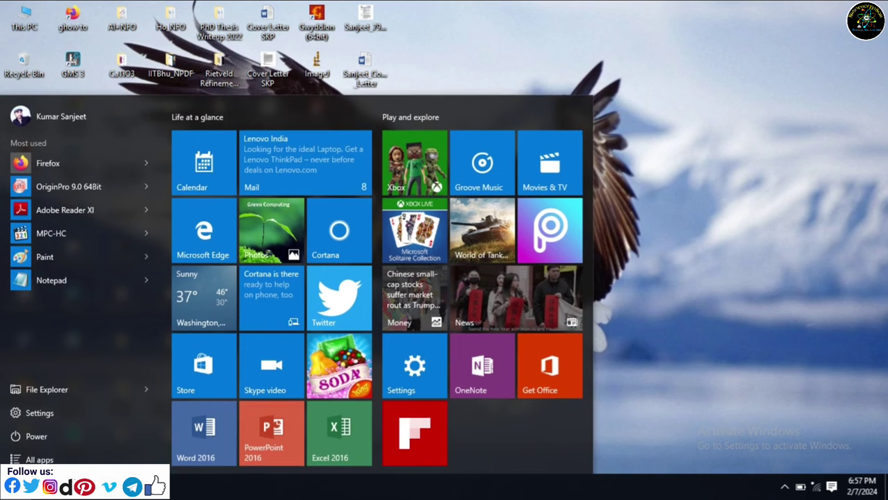
pyautogui.click(264, 431)
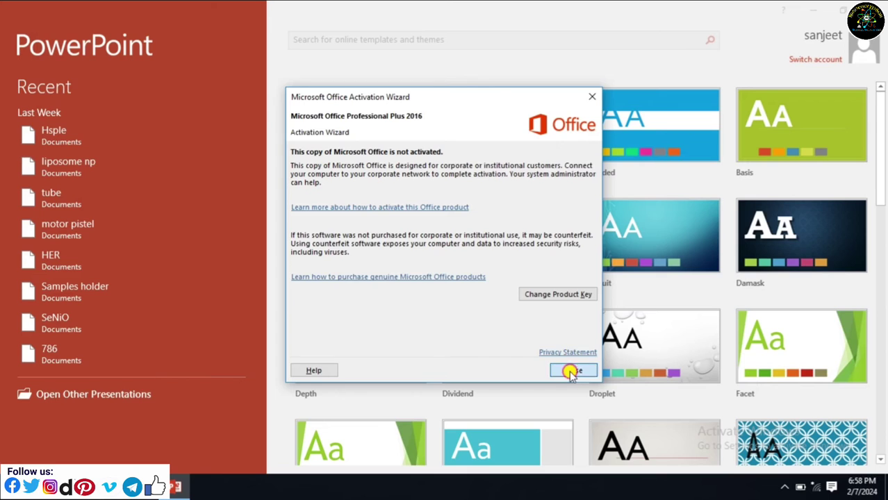
pyautogui.click(569, 369)
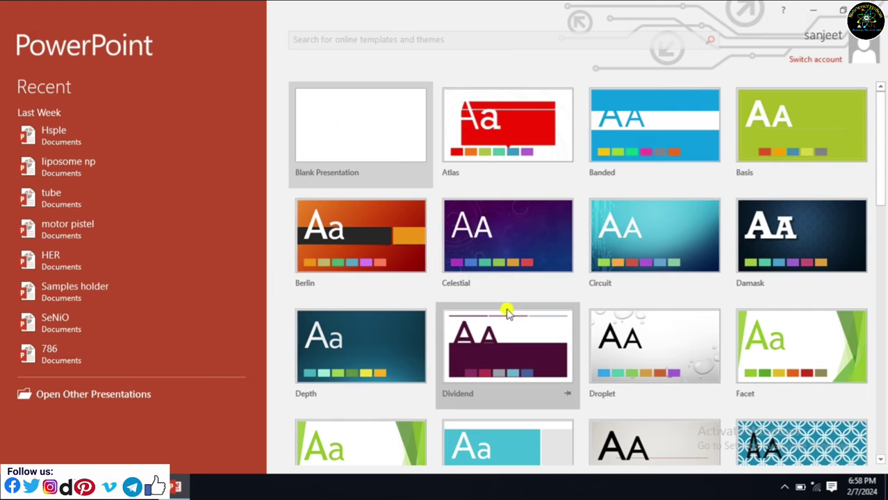
pyautogui.click(399, 123)
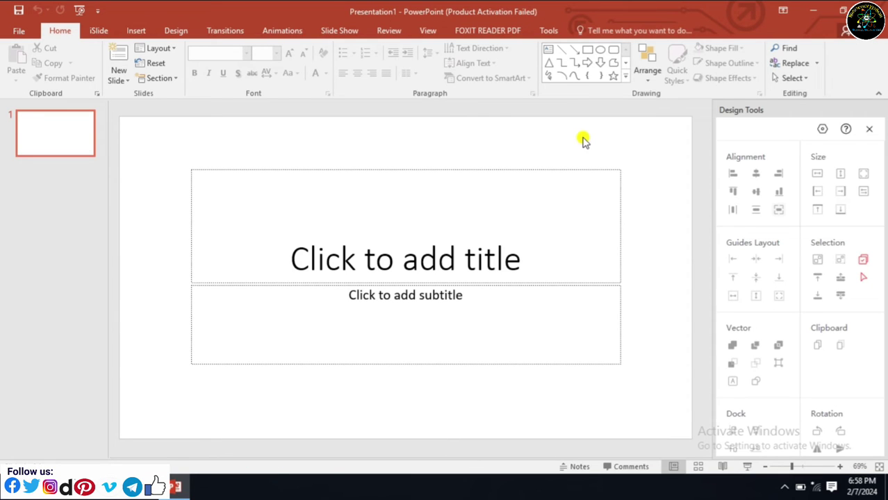
# Step: Apply the Blank layout to the first slide and close the Design Tools pane
pyautogui.rightClick(584, 141)
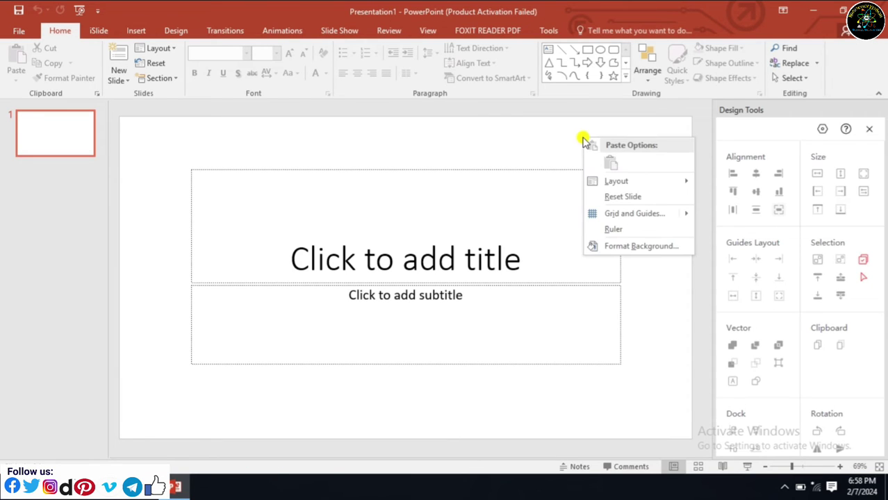
pyautogui.moveTo(601, 179)
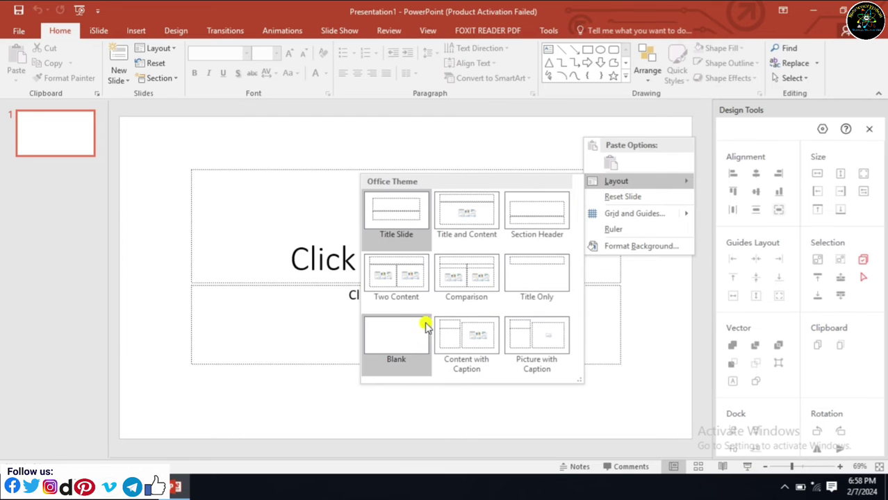
pyautogui.click(401, 327)
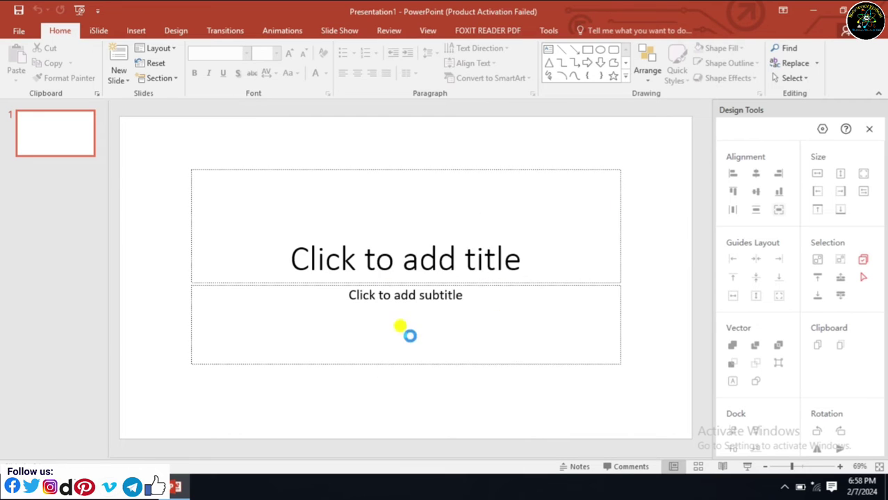
pyautogui.click(869, 130)
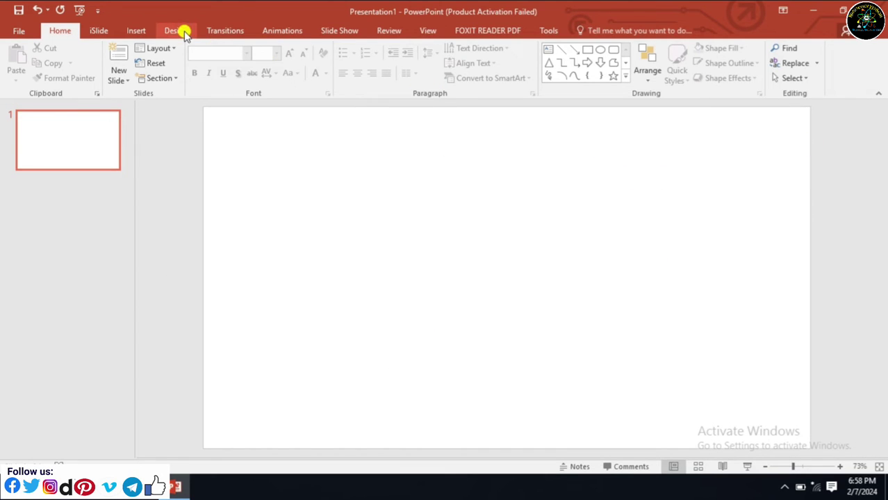
# Step: Draw a small blue circle and move it slightly up and right
pyautogui.click(146, 35)
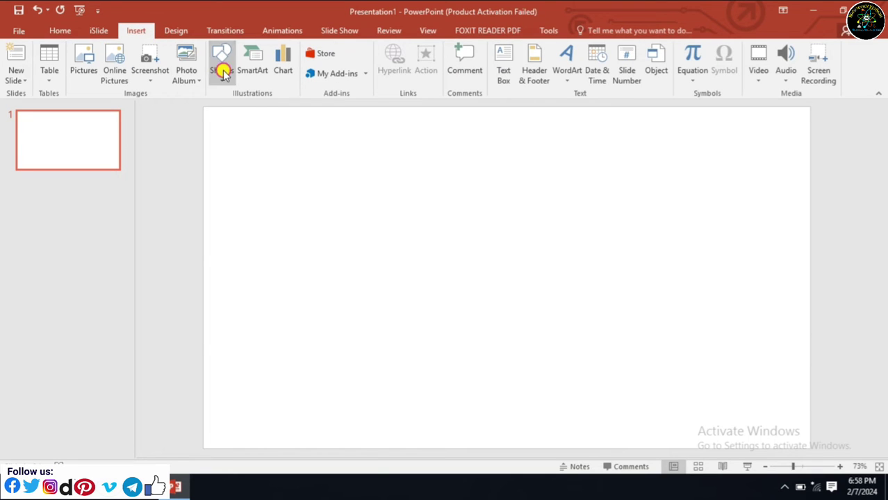
pyautogui.click(221, 55)
pyautogui.click(272, 109)
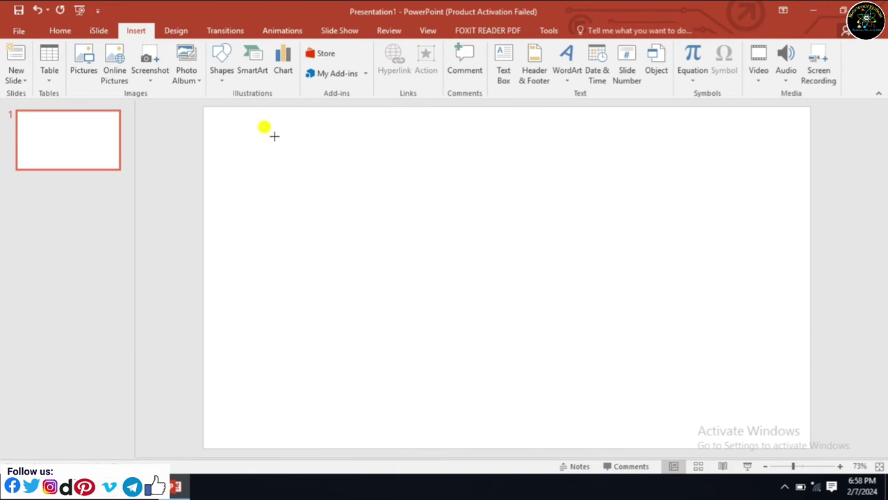
pyautogui.moveTo(301, 197); pyautogui.dragTo(337, 236)
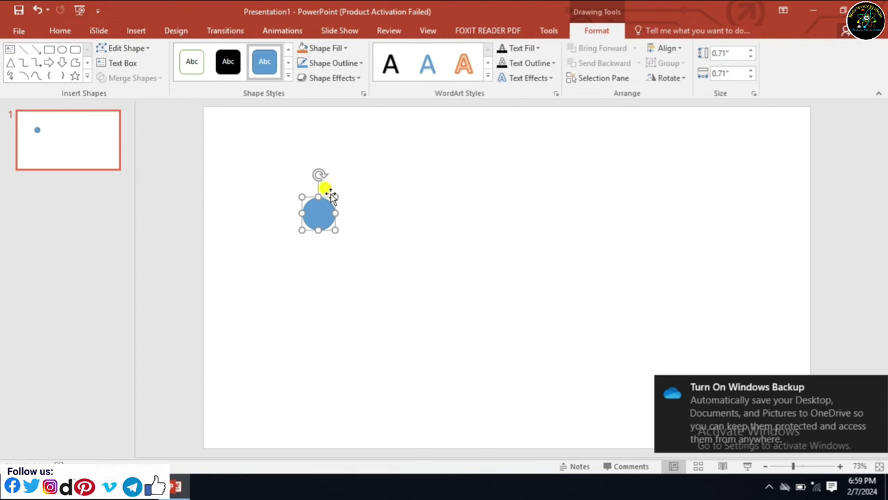
pyautogui.moveTo(316, 209); pyautogui.dragTo(340, 197)
pyautogui.click(245, 132)
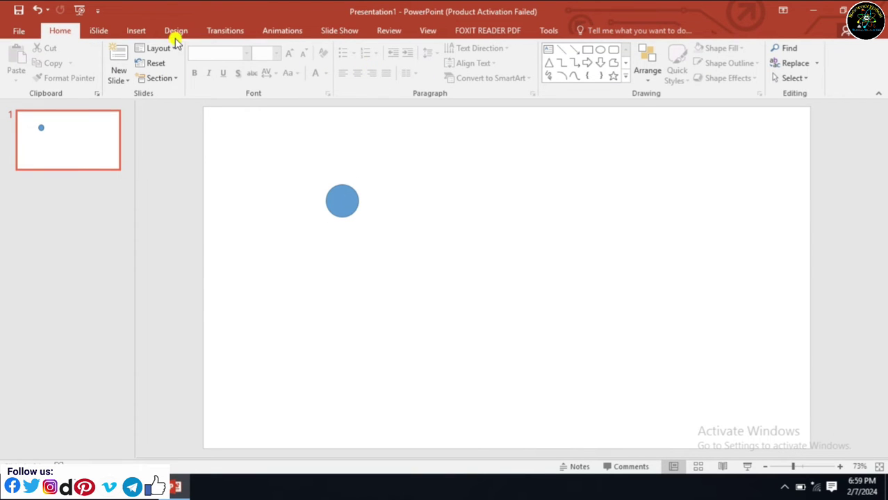
# Step: Draw a thin 0.83" × 0.1" bar centered under the circle and copy it
pyautogui.click(137, 31)
pyautogui.click(225, 75)
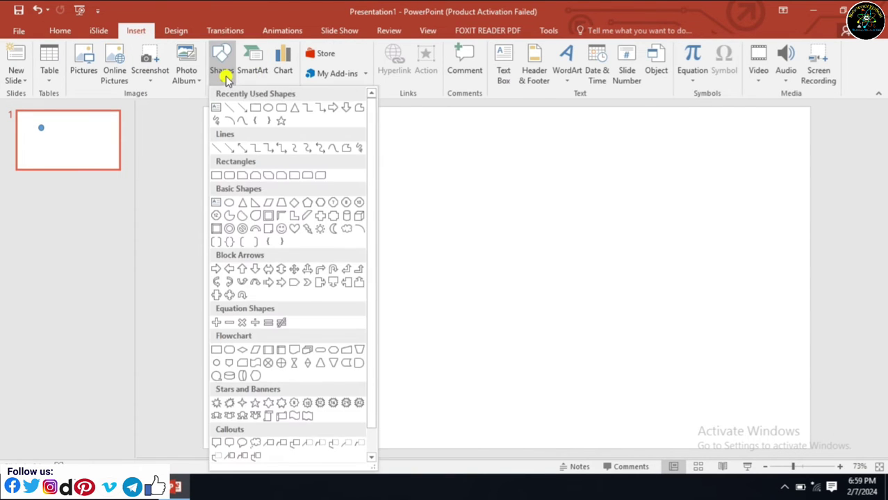
pyautogui.click(254, 109)
pyautogui.moveTo(330, 232)
pyautogui.mouseDown()
pyautogui.moveTo(334, 286)
pyautogui.moveTo(331, 233)
pyautogui.moveTo(337, 238)
pyautogui.mouseUp()
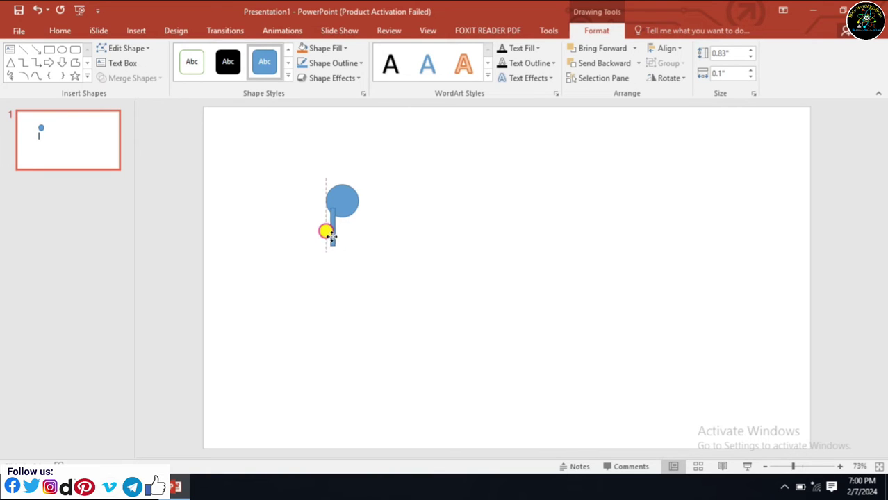
pyautogui.moveTo(334, 236); pyautogui.dragTo(337, 237)
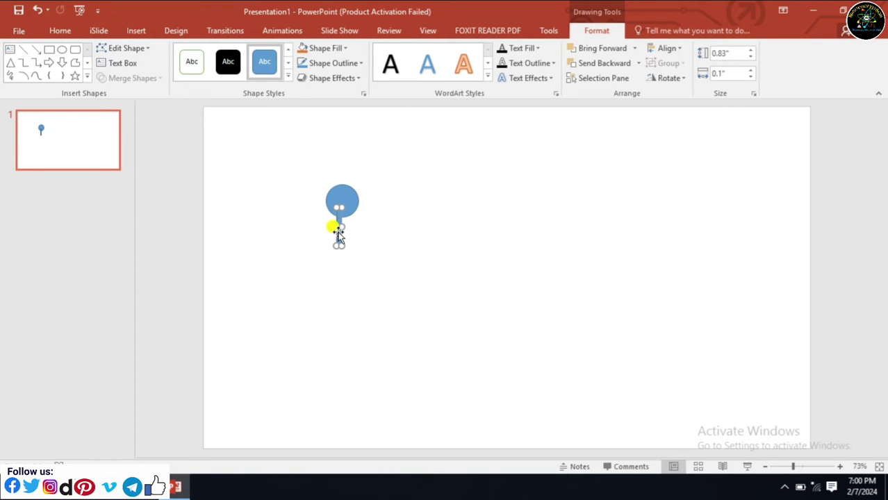
pyautogui.rightClick(338, 236)
pyautogui.click(364, 249)
# Step: Paste a second bar parallel beside the first to form a double bond
pyautogui.click(403, 261)
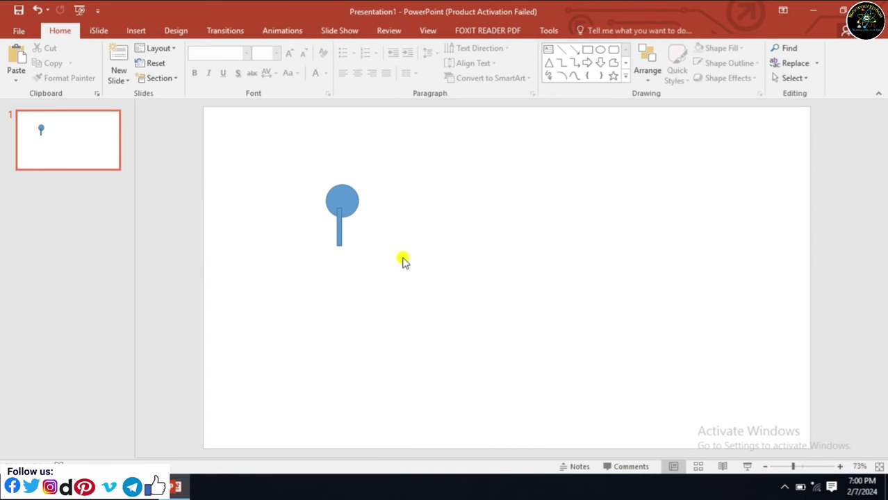
pyautogui.hotkey('ctrl', 'v')
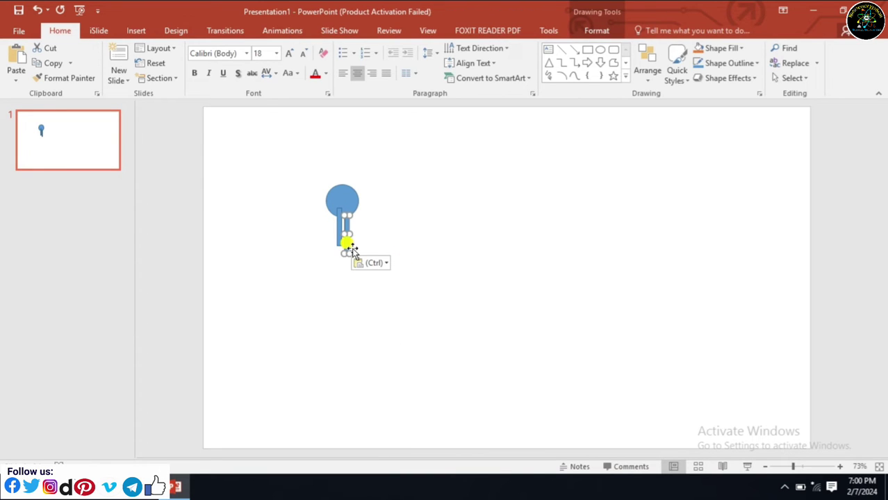
pyautogui.moveTo(347, 244); pyautogui.dragTo(342, 233)
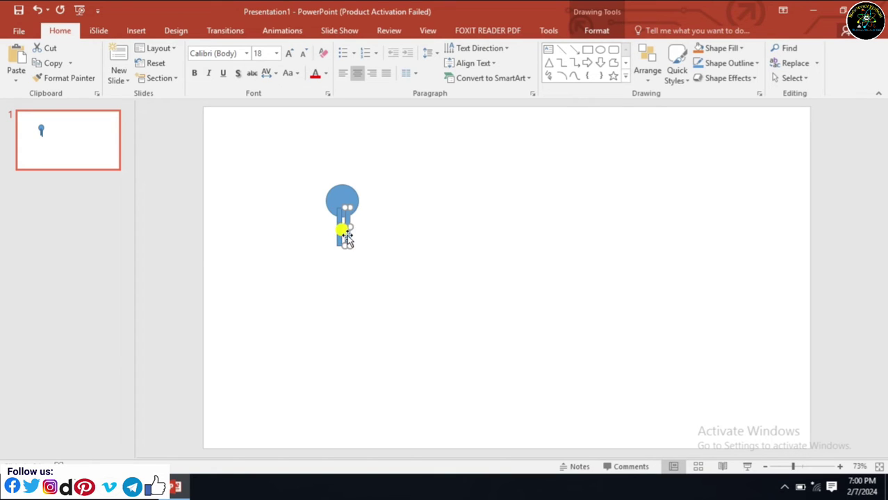
pyautogui.click(394, 257)
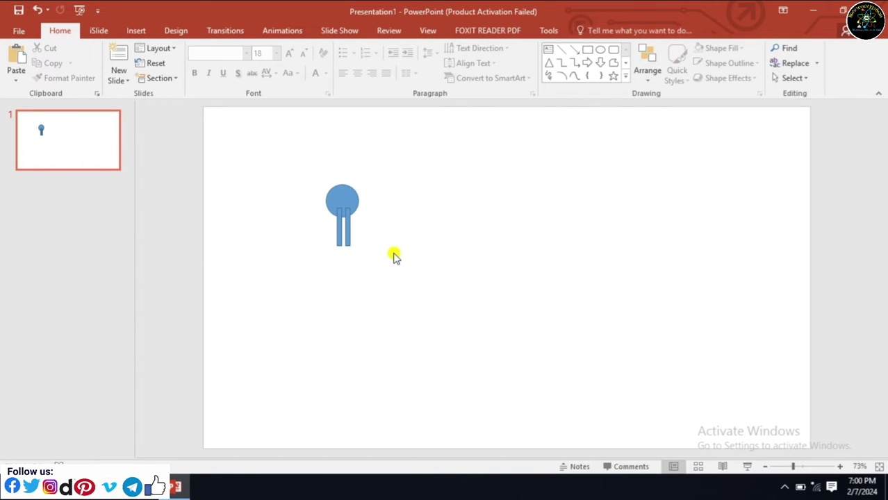
# Step: Copy the top circle and place the pasted copy below the two bars
pyautogui.click(346, 195)
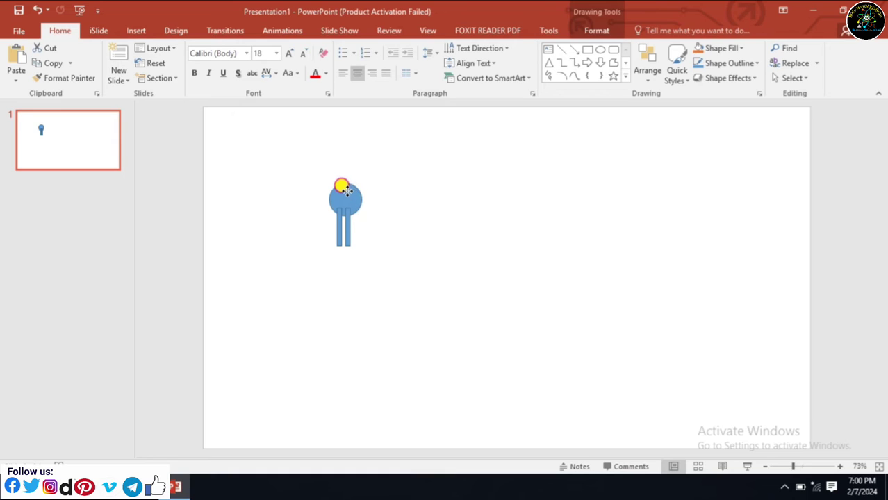
pyautogui.moveTo(347, 196); pyautogui.dragTo(351, 193)
pyautogui.click(347, 193)
pyautogui.hotkey('ctrl', 'z')
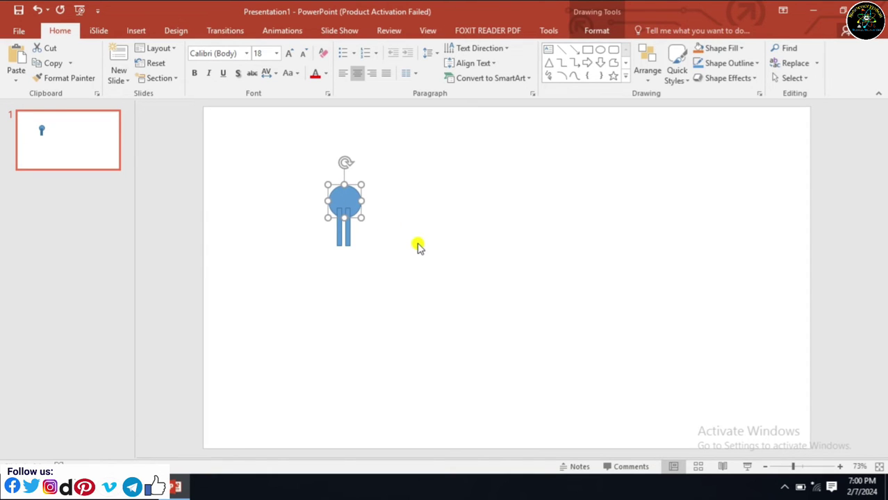
pyautogui.click(383, 252)
pyautogui.click(332, 184)
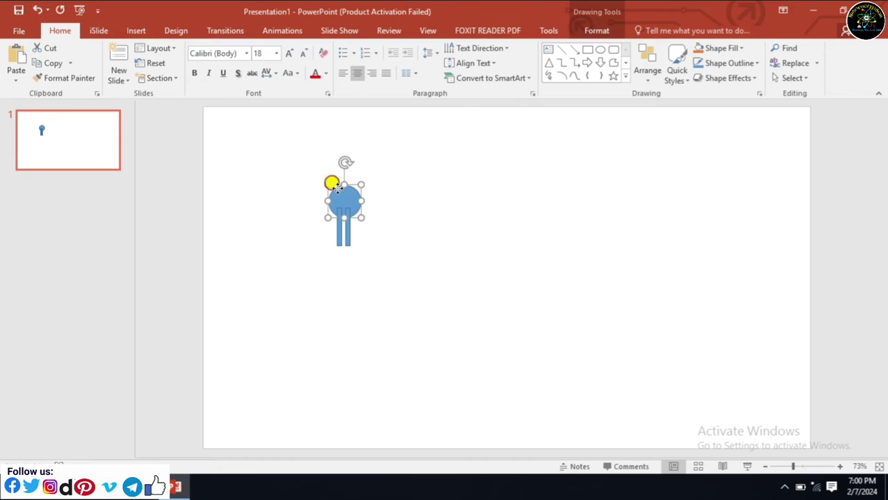
pyautogui.rightClick(335, 186)
pyautogui.click(351, 213)
pyautogui.click(414, 240)
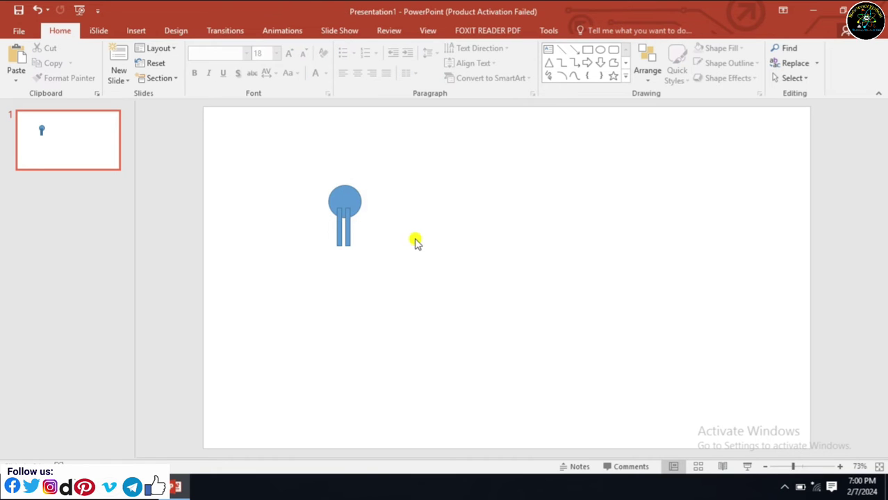
pyautogui.hotkey('ctrl', 'v')
pyautogui.moveTo(351, 209)
pyautogui.mouseDown()
pyautogui.moveTo(341, 262)
pyautogui.moveTo(342, 251)
pyautogui.mouseUp()
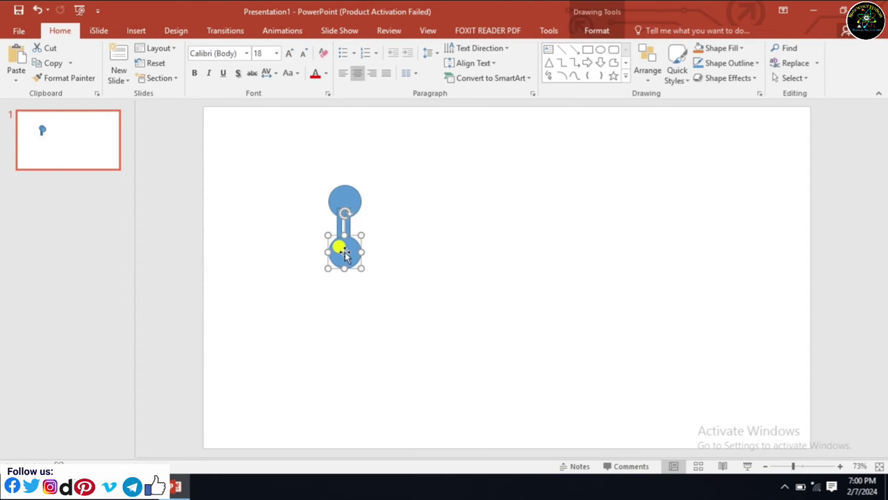
pyautogui.click(425, 295)
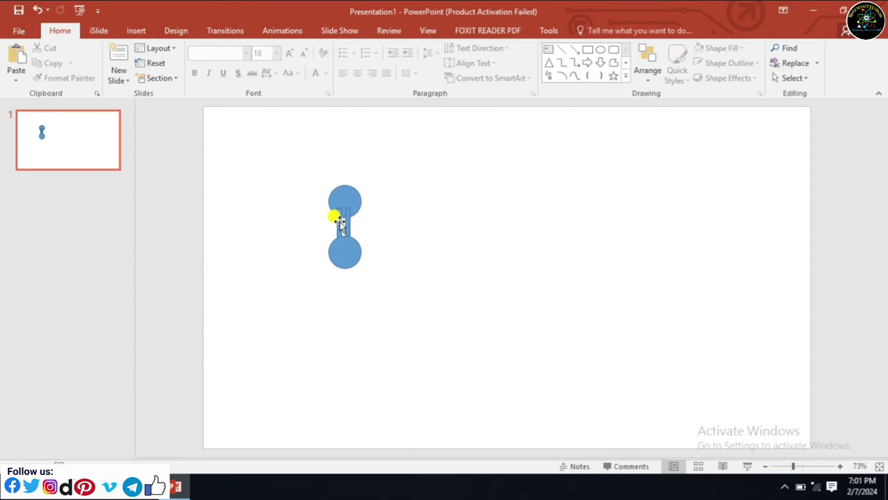
# Step: Copy a bar and place the spare copy below-left of the circles
pyautogui.click(337, 219)
pyautogui.rightClick(339, 223)
pyautogui.click(368, 247)
pyautogui.click(419, 272)
pyautogui.hotkey('ctrl', 'v')
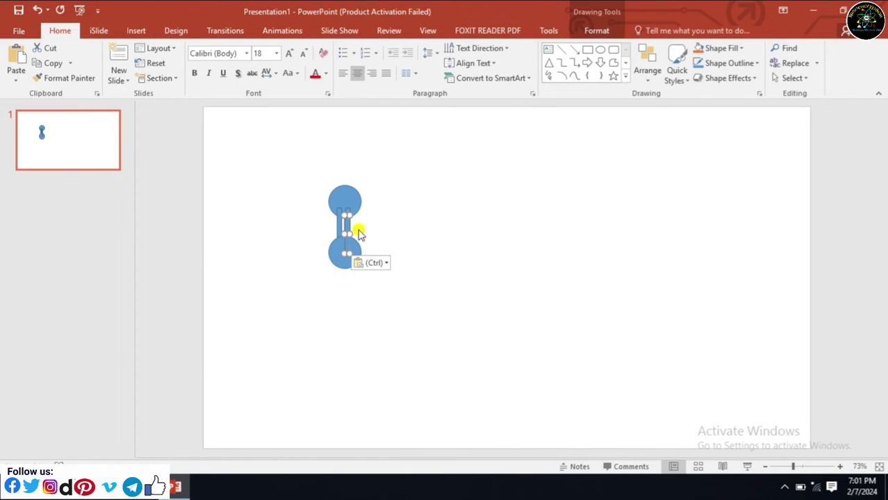
pyautogui.moveTo(346, 225); pyautogui.dragTo(317, 270)
pyautogui.click(333, 311)
pyautogui.click(319, 302)
# Step: Resize the spare bar and tilt it 45° down-left under the lower circle
pyautogui.moveTo(322, 303)
pyautogui.mouseDown()
pyautogui.moveTo(327, 311)
pyautogui.moveTo(318, 313)
pyautogui.mouseUp()
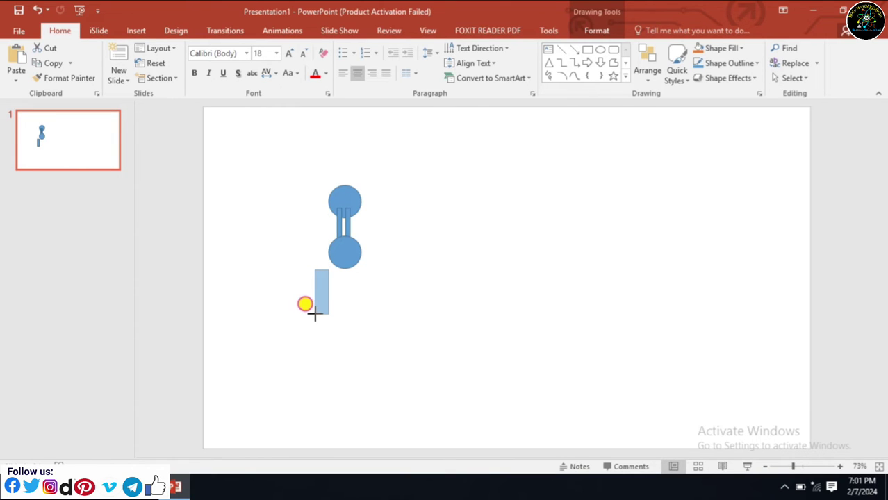
pyautogui.doubleClick(322, 303)
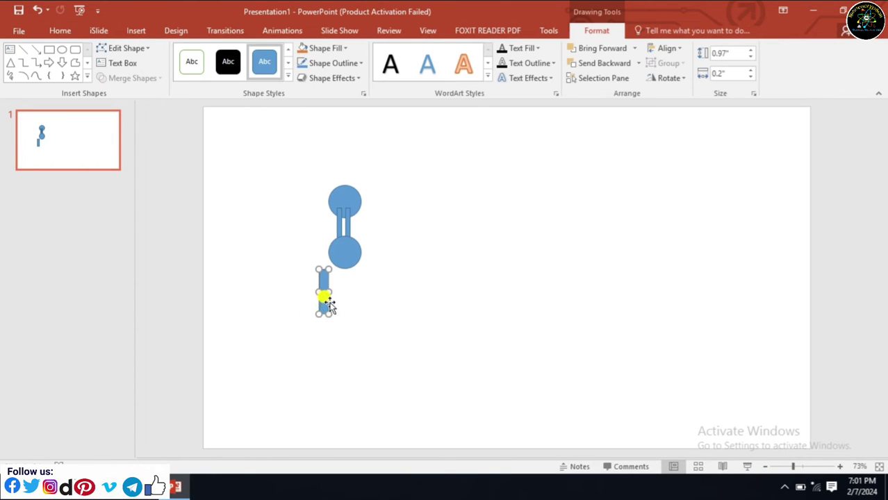
pyautogui.moveTo(324, 270); pyautogui.dragTo(341, 299)
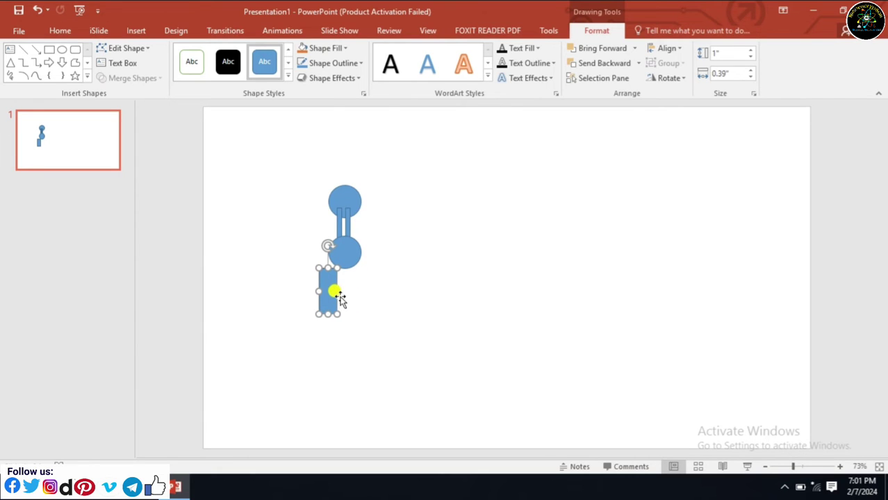
pyautogui.moveTo(327, 244)
pyautogui.mouseDown()
pyautogui.moveTo(341, 256)
pyautogui.moveTo(330, 275)
pyautogui.moveTo(323, 264)
pyautogui.mouseUp()
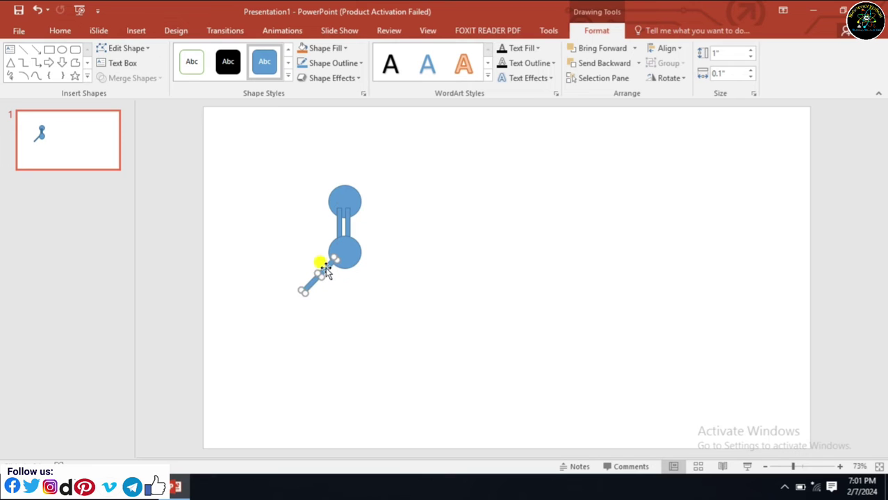
pyautogui.click(350, 306)
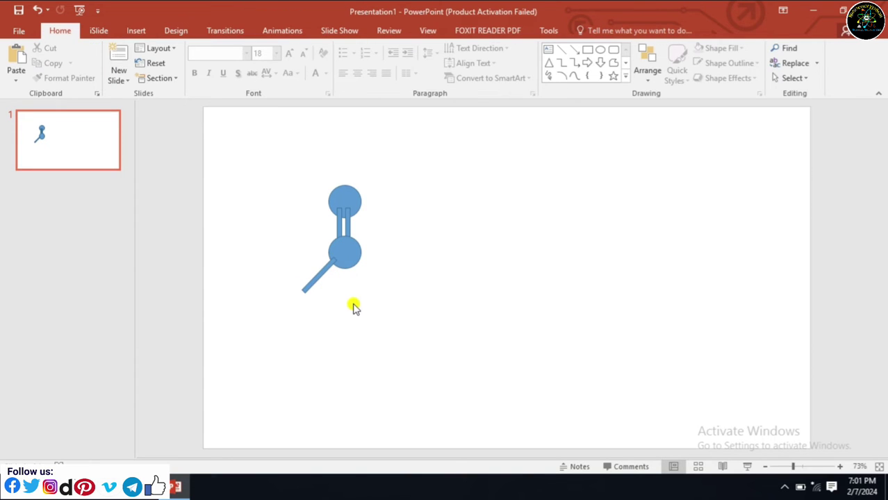
# Step: Copy the diagonal bond and stretch the pasted copy to slant down-right
pyautogui.click(322, 275)
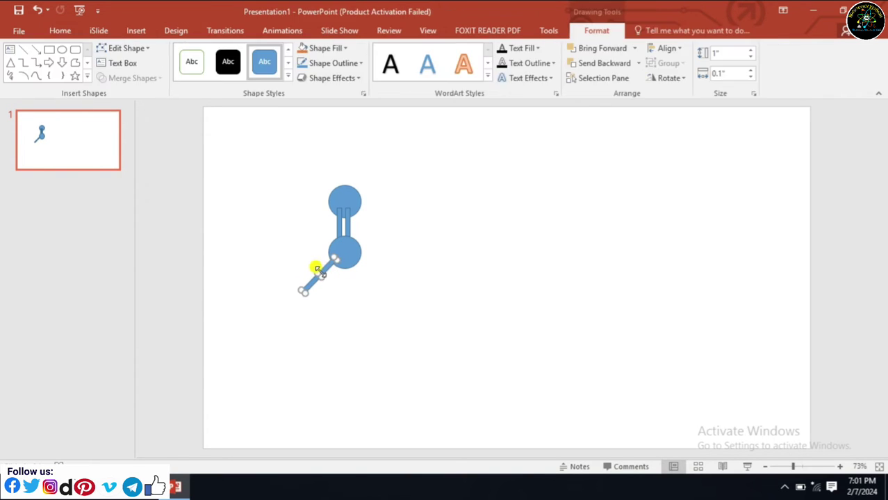
pyautogui.rightClick(317, 269)
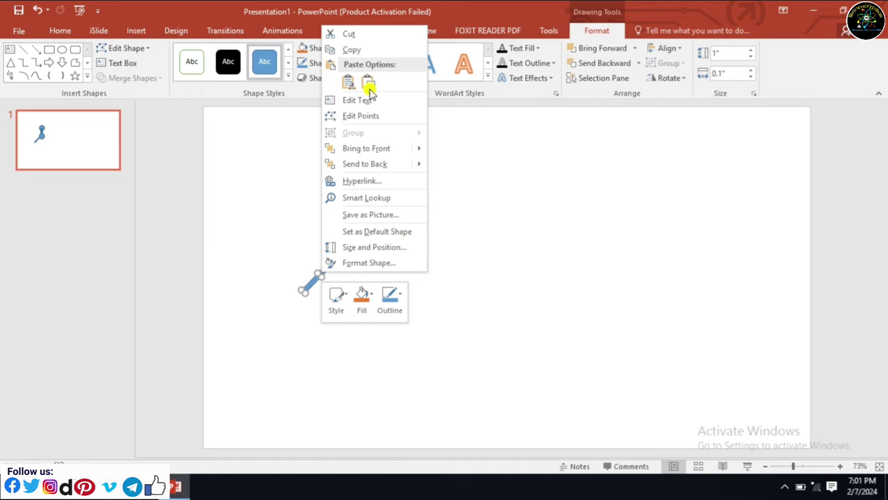
pyautogui.click(360, 54)
pyautogui.click(438, 311)
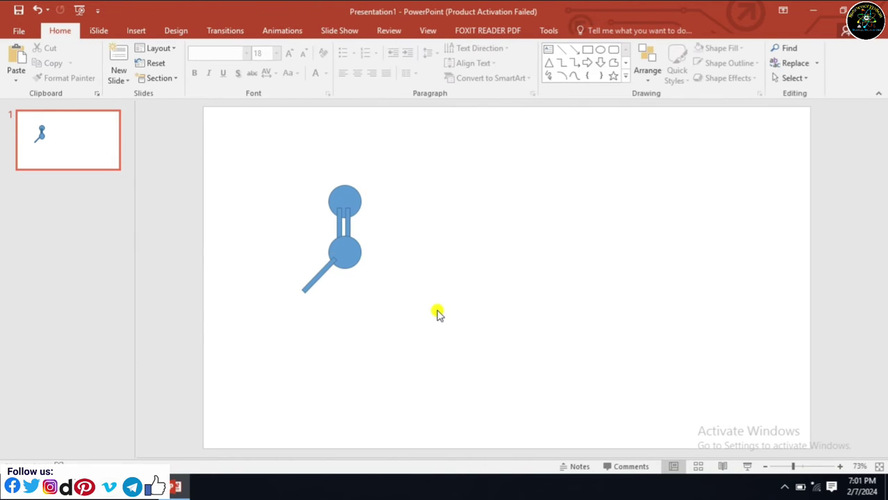
pyautogui.hotkey('ctrl', 'v')
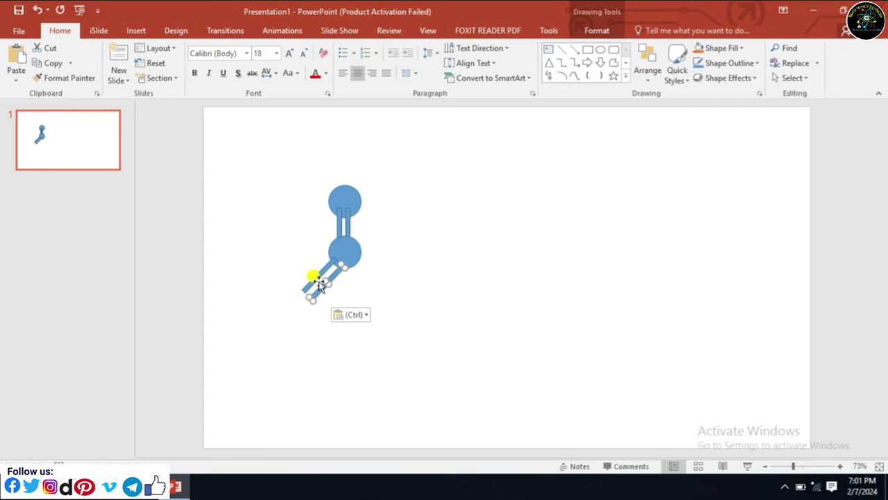
pyautogui.moveTo(340, 266)
pyautogui.mouseDown()
pyautogui.moveTo(355, 274)
pyautogui.moveTo(304, 272)
pyautogui.moveTo(351, 276)
pyautogui.moveTo(353, 260)
pyautogui.moveTo(372, 255)
pyautogui.moveTo(363, 269)
pyautogui.moveTo(397, 285)
pyautogui.mouseUp()
# Step: Copy the top circle and place the copy at the end of the lower-left bond
pyautogui.click(406, 291)
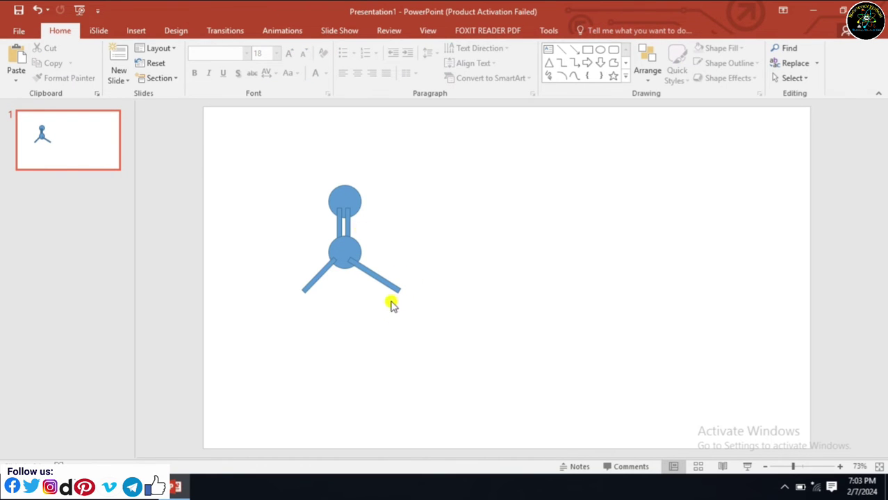
pyautogui.click(344, 190)
pyautogui.rightClick(349, 198)
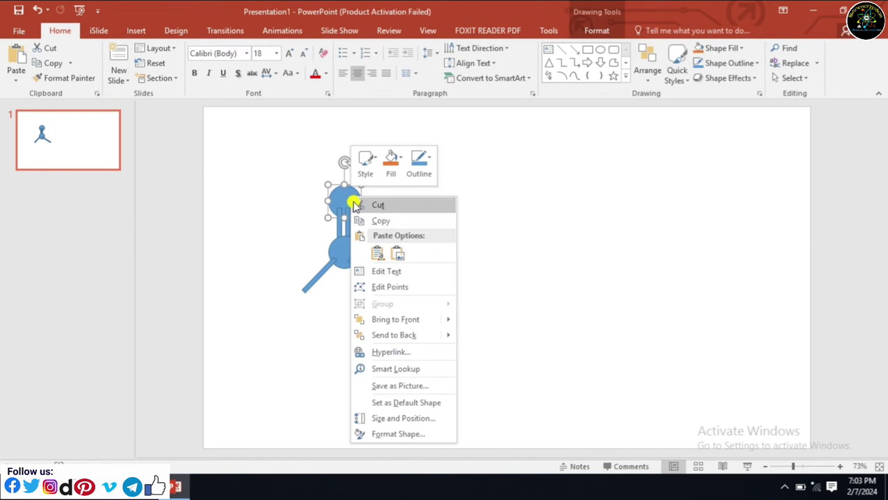
pyautogui.click(383, 221)
pyautogui.click(436, 241)
pyautogui.hotkey('ctrl', 'v')
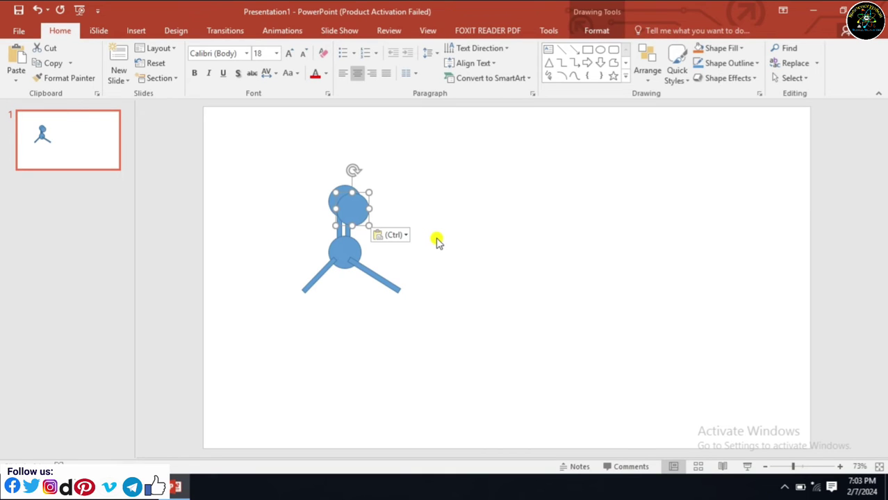
pyautogui.moveTo(345, 220); pyautogui.dragTo(298, 297)
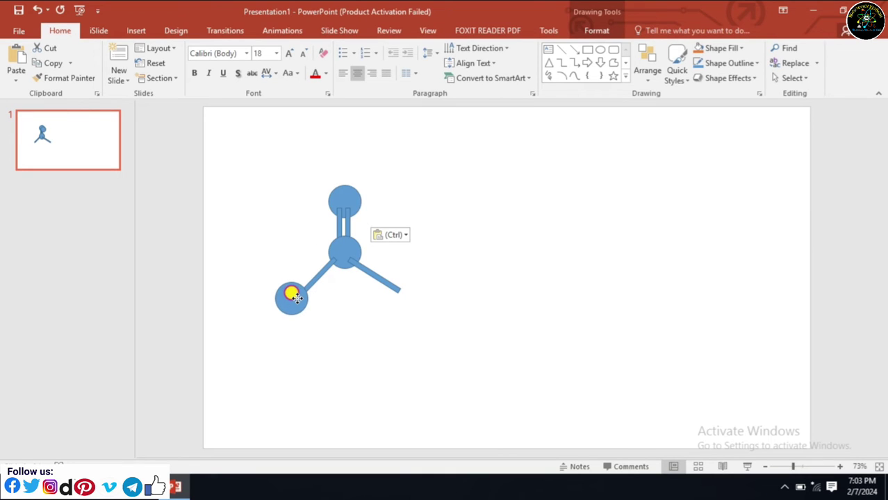
# Step: Open Format Shape for the right-hand bond
pyautogui.click(371, 272)
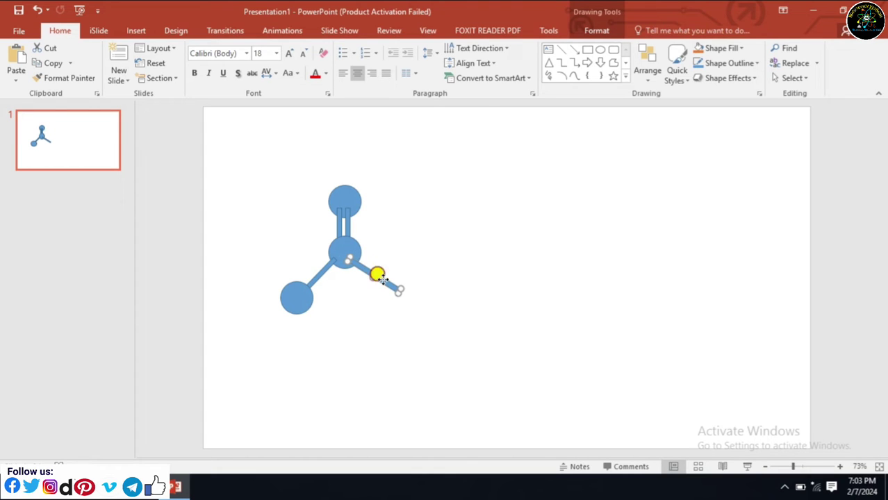
pyautogui.rightClick(378, 274)
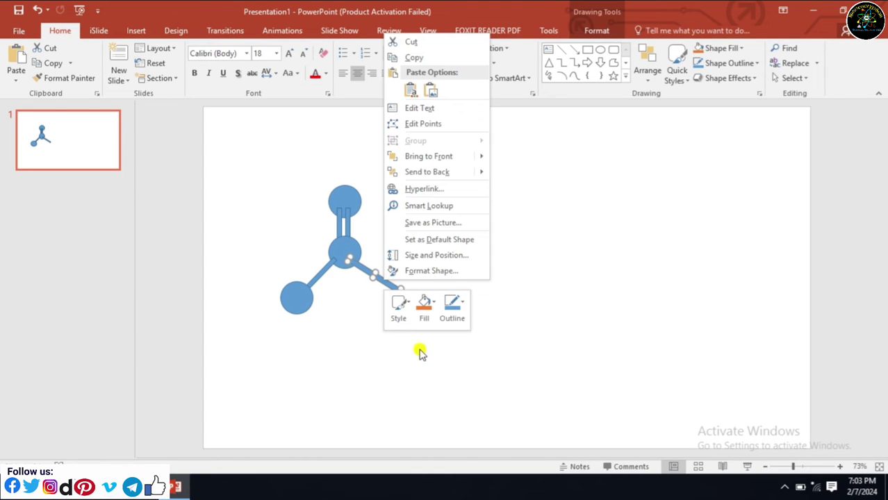
pyautogui.click(424, 255)
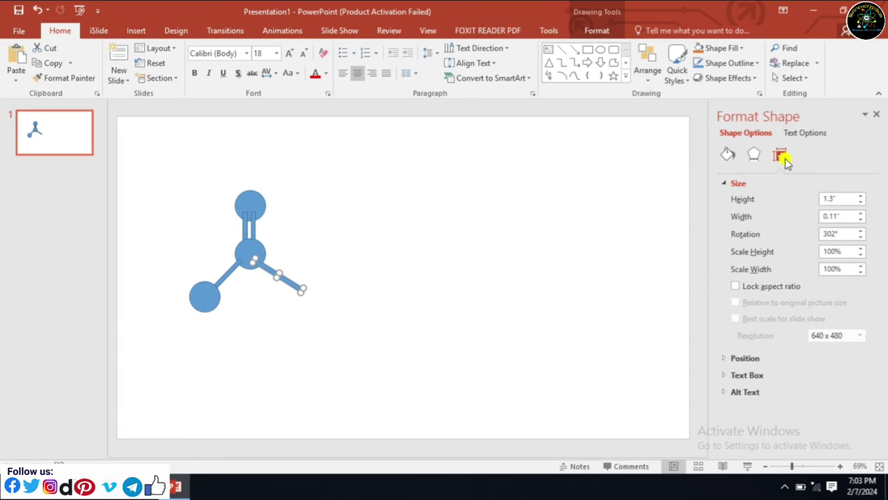
# Step: Set the right bond's 3-D Rotation to X 10° and Z 355°
pyautogui.click(759, 153)
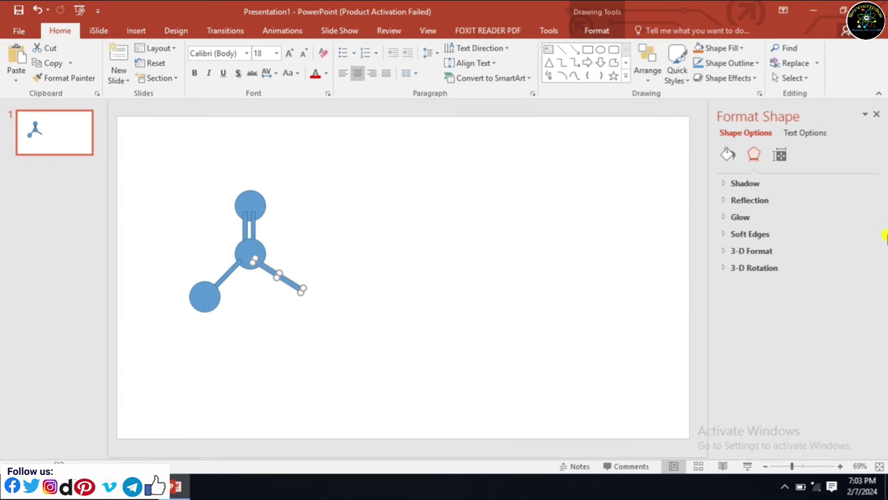
pyautogui.click(768, 269)
pyautogui.scroll(-1, 870, 331)
pyautogui.click(838, 312)
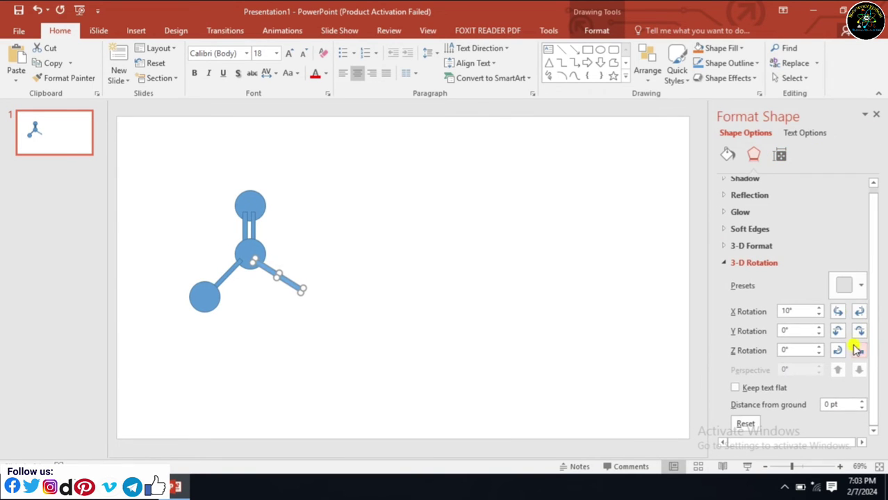
pyautogui.click(838, 353)
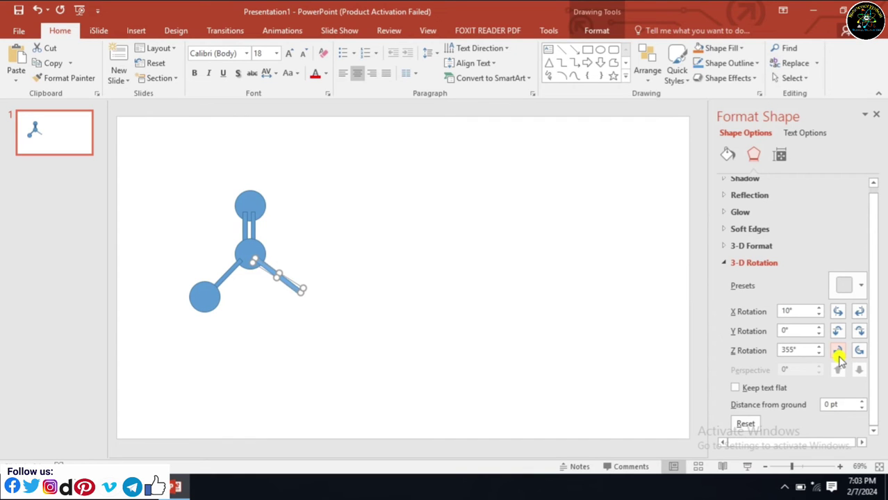
# Step: Paste another circle copy and place it at the end of the right bond
pyautogui.click(354, 278)
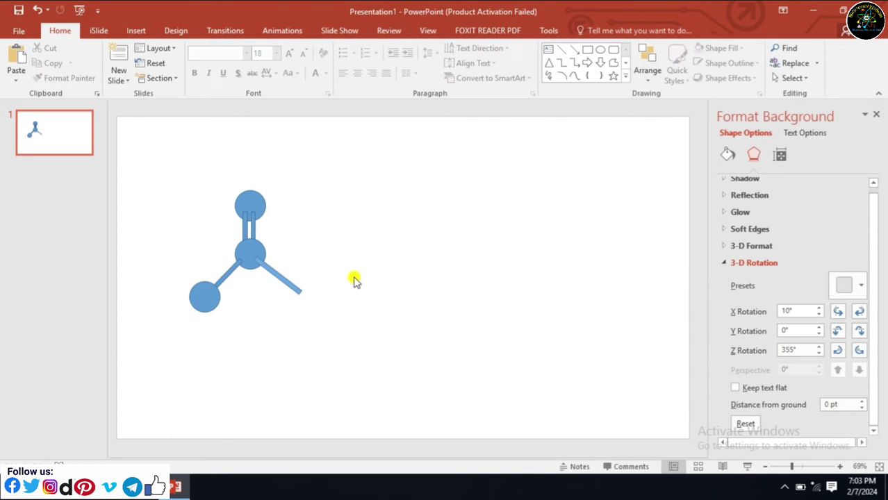
pyautogui.click(285, 278)
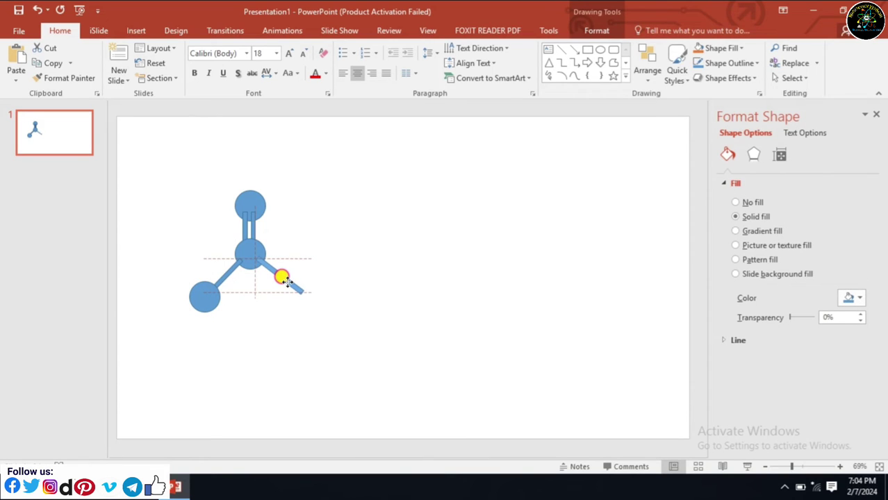
pyautogui.hotkey('ctrl', 'v')
pyautogui.moveTo(264, 224)
pyautogui.mouseDown()
pyautogui.moveTo(315, 311)
pyautogui.moveTo(311, 298)
pyautogui.mouseUp()
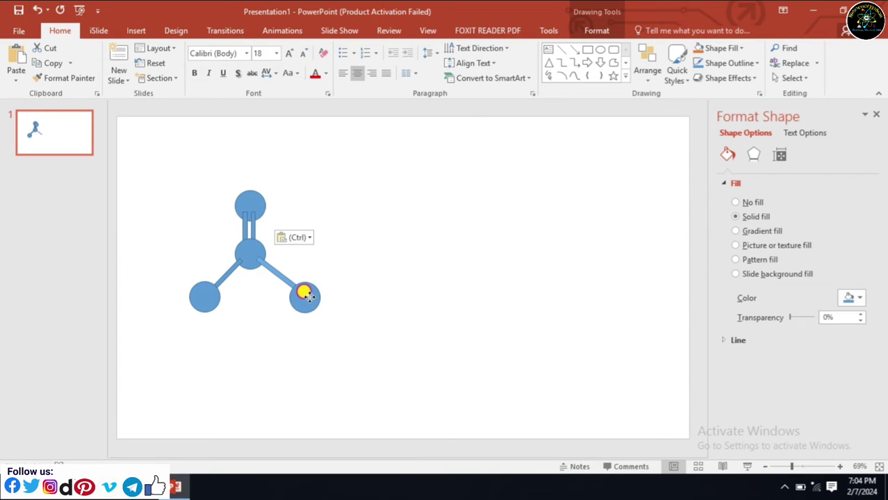
pyautogui.click(354, 341)
# Step: Nudge the lower-left circle so it sits level with the lower-right one
pyautogui.click(304, 299)
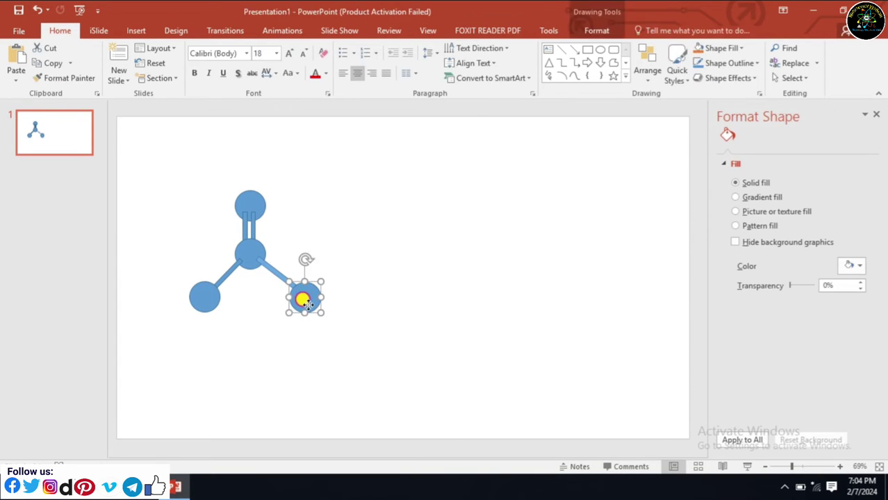
pyautogui.click(303, 298)
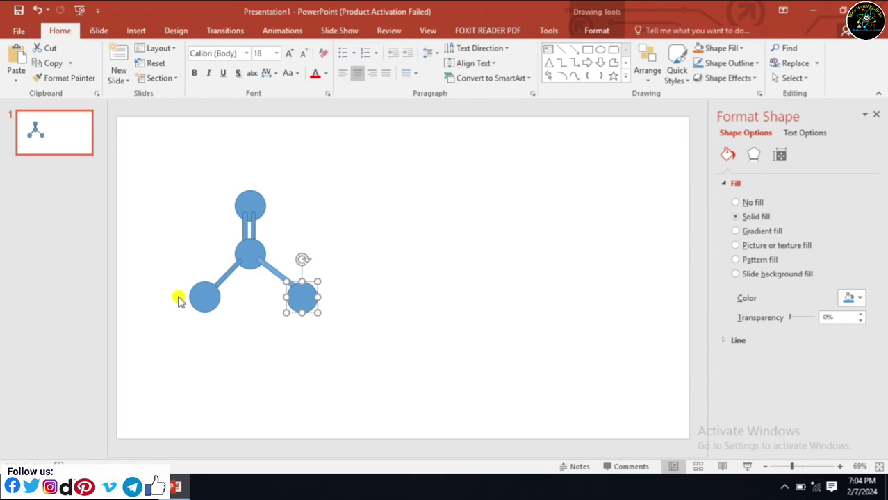
pyautogui.click(191, 289)
pyautogui.moveTo(195, 292); pyautogui.dragTo(196, 295)
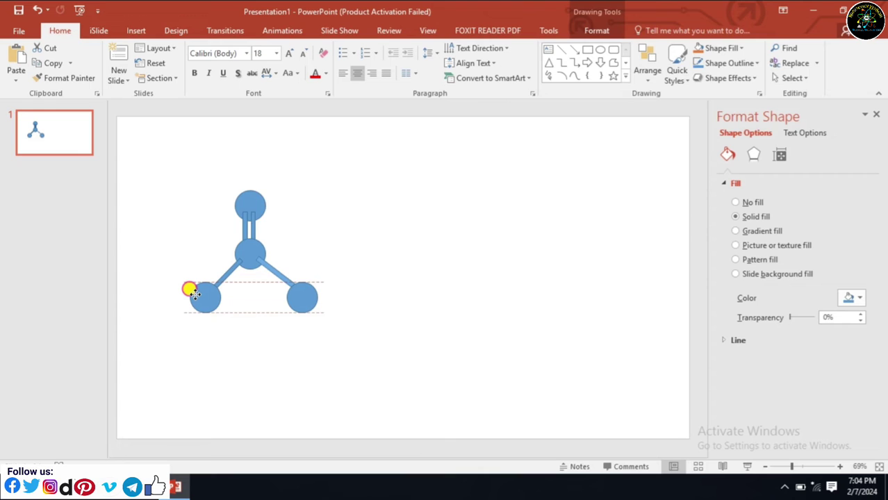
# Step: Nudge the lower-right circle slightly left onto its bond
pyautogui.click(539, 383)
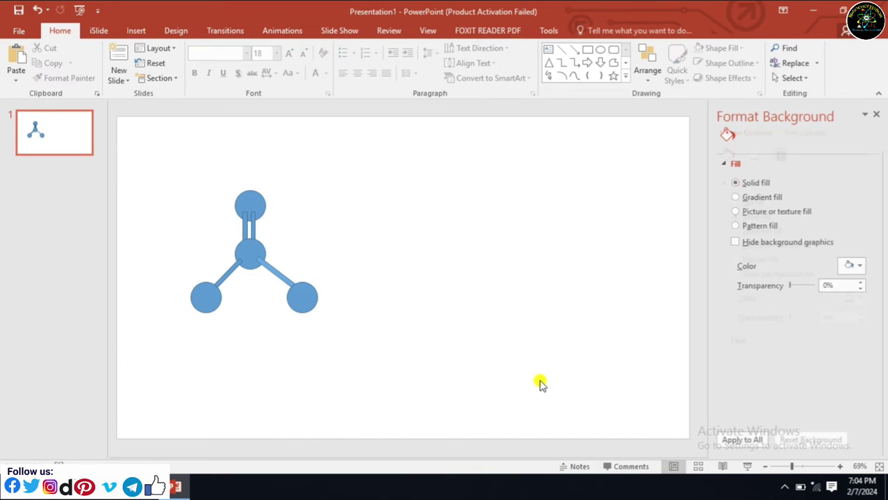
pyautogui.click(304, 290)
pyautogui.moveTo(304, 291); pyautogui.dragTo(297, 291)
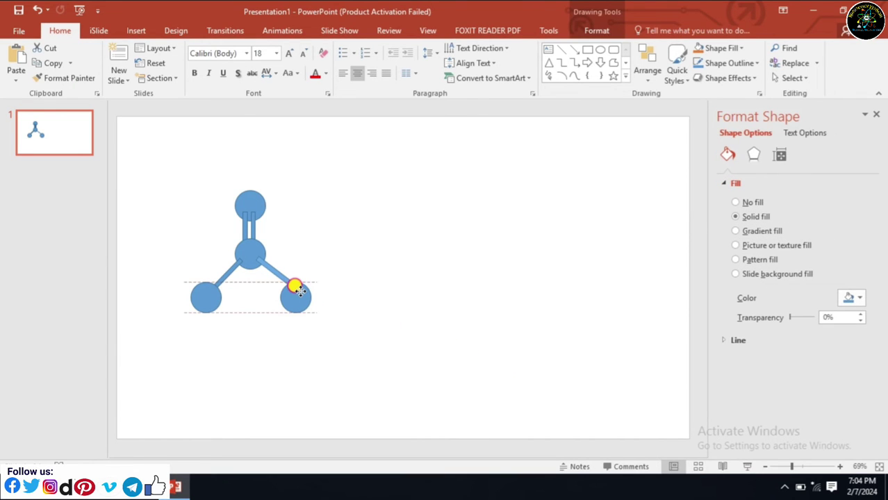
pyautogui.click(339, 345)
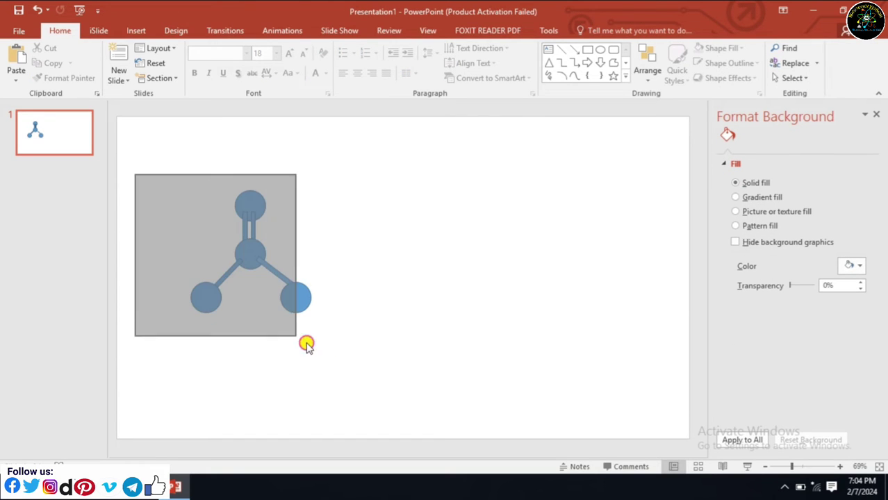
# Step: Select all molecule shapes and shift them to the right
pyautogui.moveTo(135, 177); pyautogui.dragTo(330, 361)
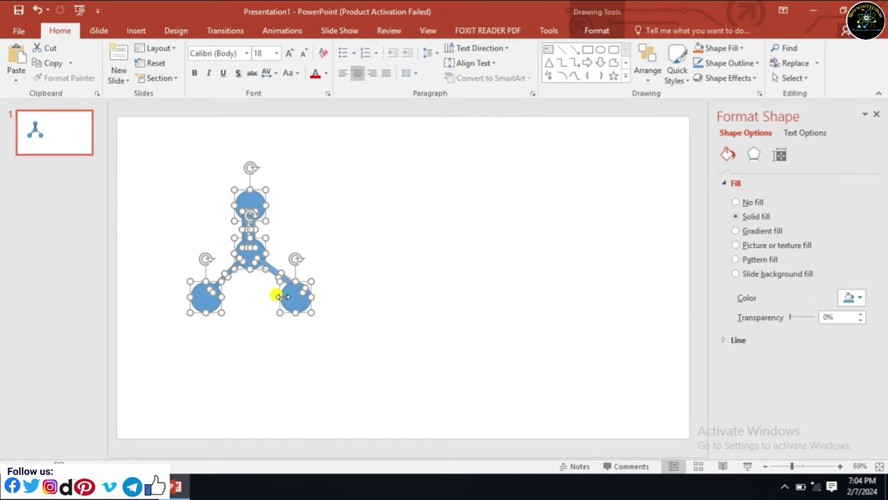
pyautogui.moveTo(285, 301); pyautogui.dragTo(317, 299)
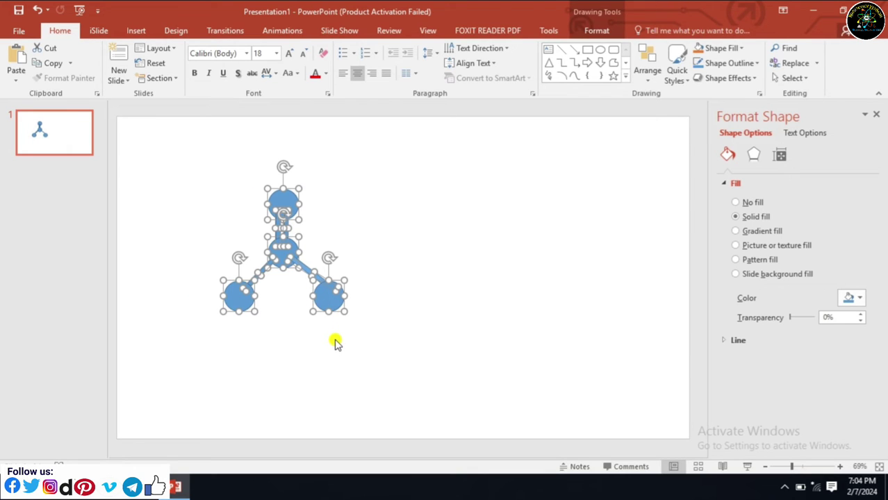
pyautogui.click(334, 344)
# Step: Copy the lower-left bond and paste a duplicate
pyautogui.click(267, 270)
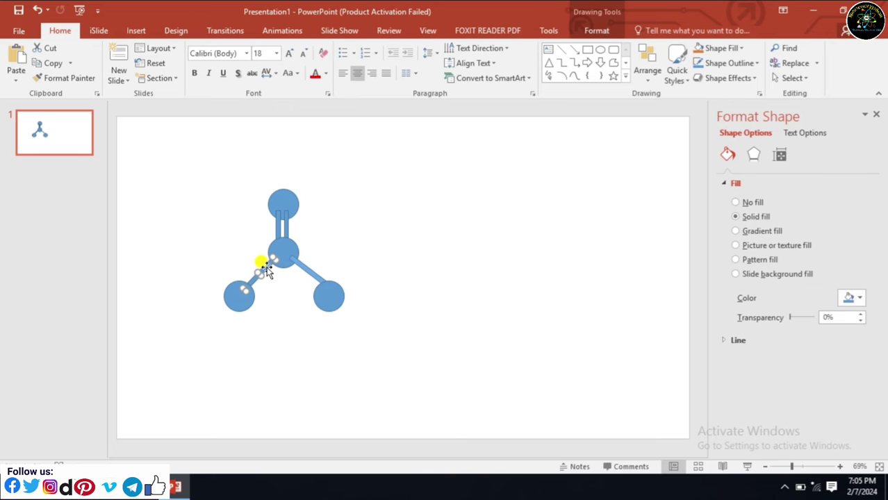
pyautogui.rightClick(264, 267)
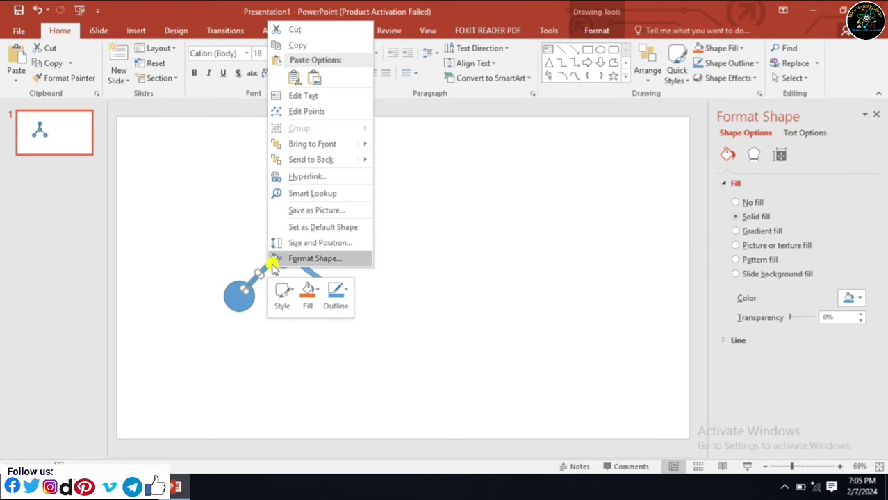
pyautogui.click(288, 46)
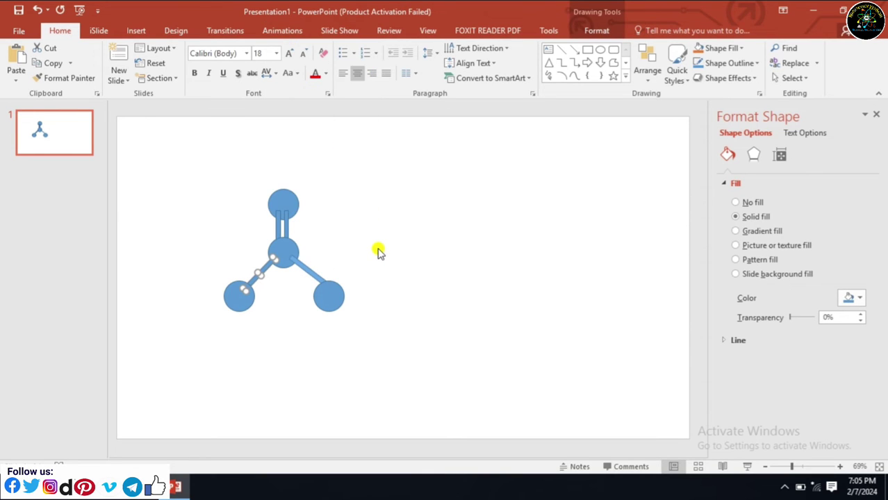
pyautogui.click(378, 251)
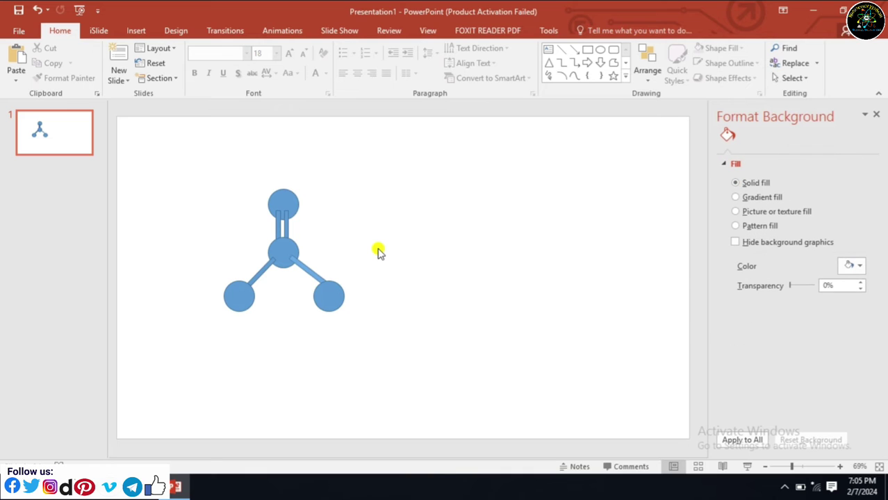
pyautogui.hotkey('ctrl', 'v')
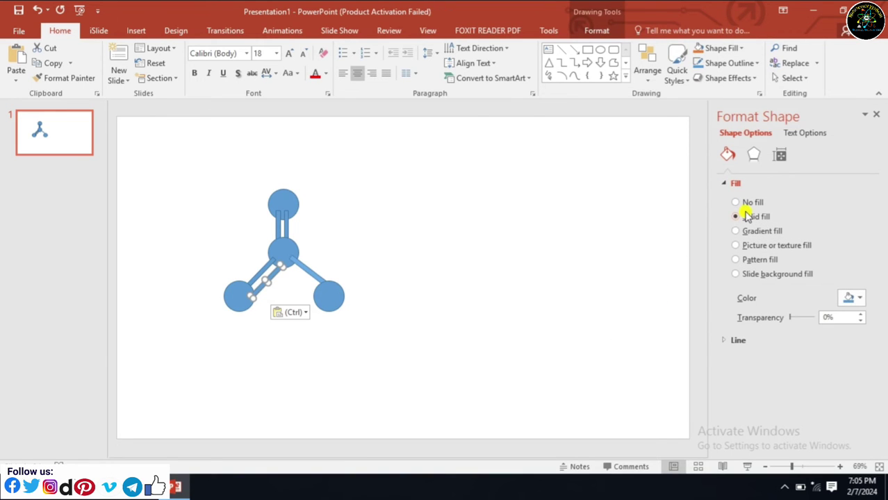
# Step: Step the pasted bond's Z 3-D rotation up to 85°
pyautogui.click(754, 155)
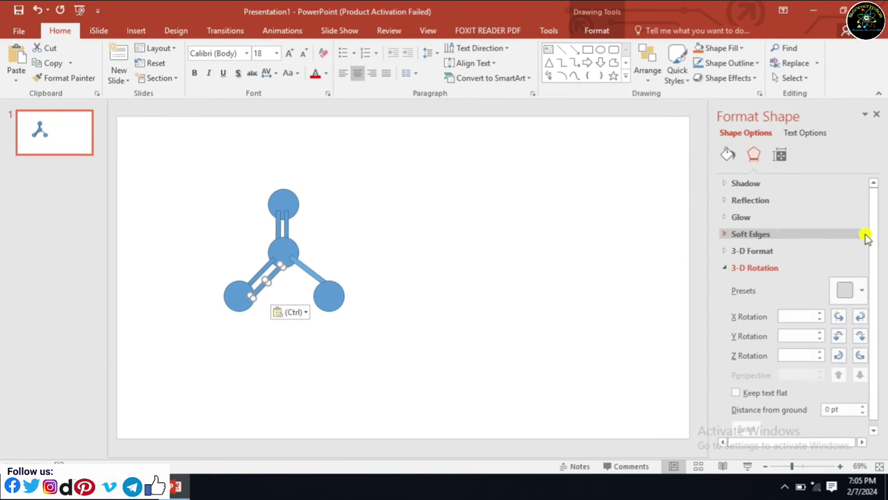
pyautogui.click(859, 351)
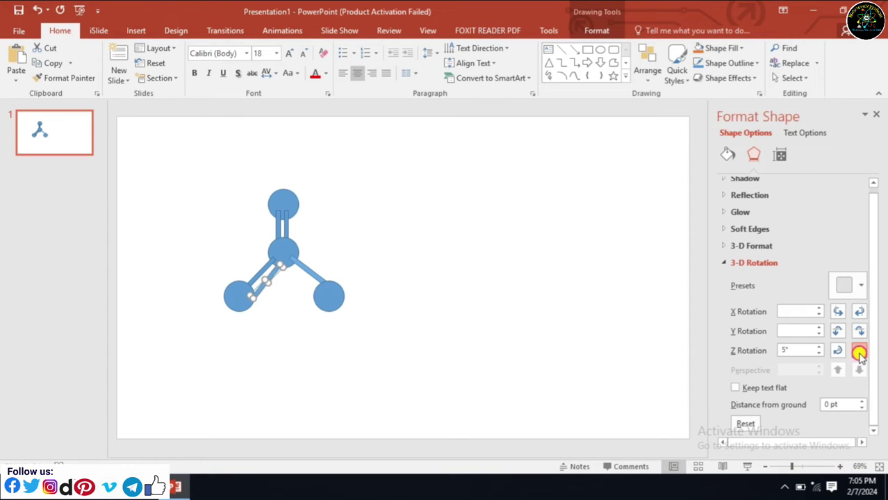
pyautogui.click(859, 351)
pyautogui.click(859, 352)
pyautogui.click(860, 351)
pyautogui.click(868, 352)
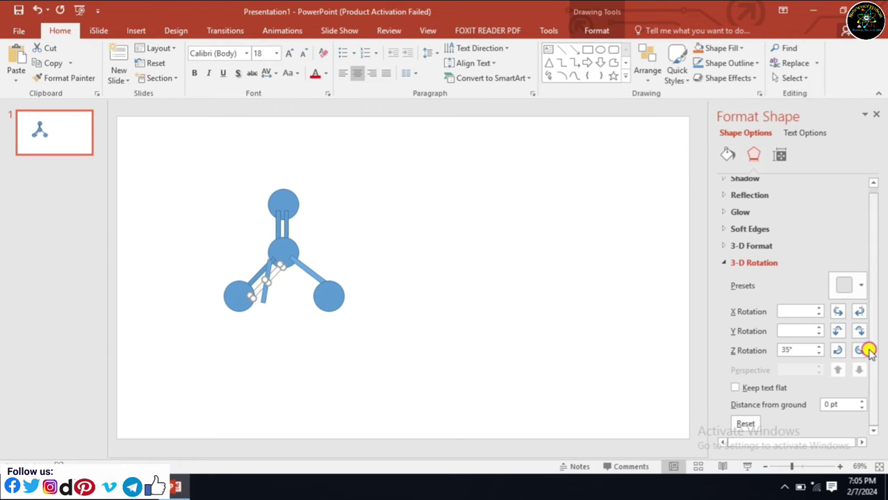
pyautogui.click(861, 352)
pyautogui.click(860, 352)
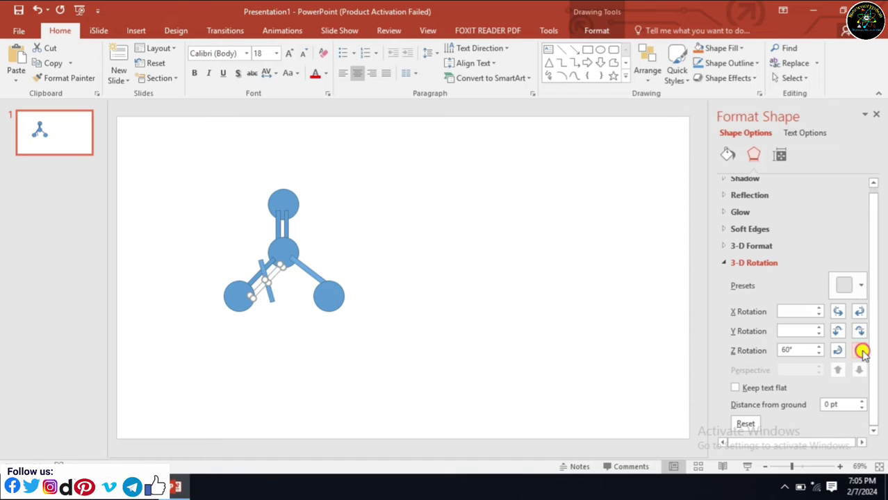
pyautogui.click(860, 351)
pyautogui.click(860, 352)
pyautogui.click(860, 351)
pyautogui.click(861, 351)
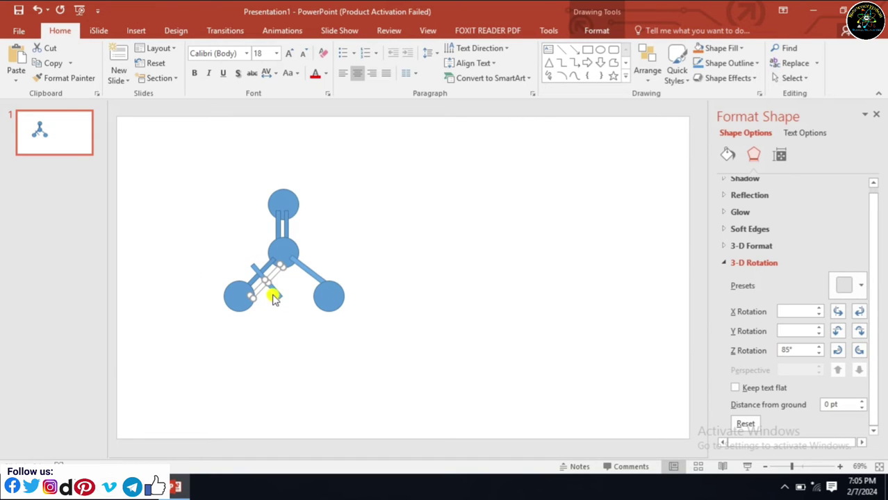
# Step: Set the short bond to 95° Z rotation, jutting up-left from the lower-left atom
pyautogui.moveTo(275, 294); pyautogui.dragTo(224, 281)
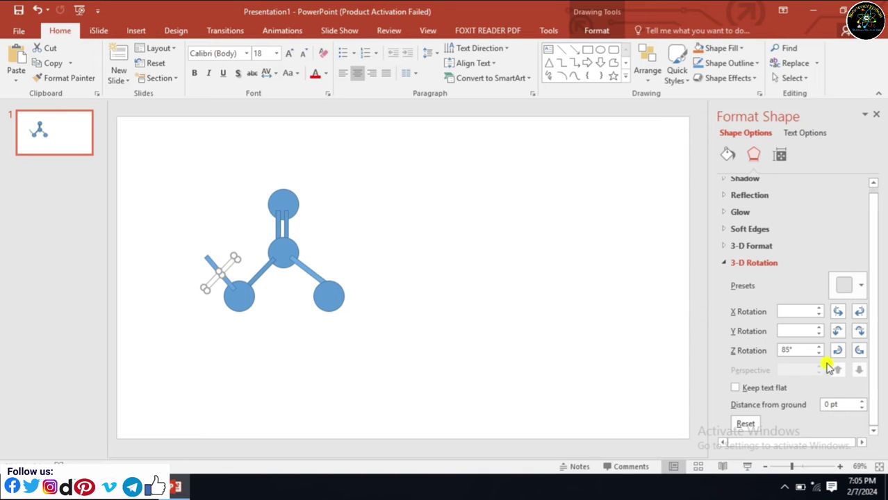
pyautogui.click(860, 351)
pyautogui.click(859, 351)
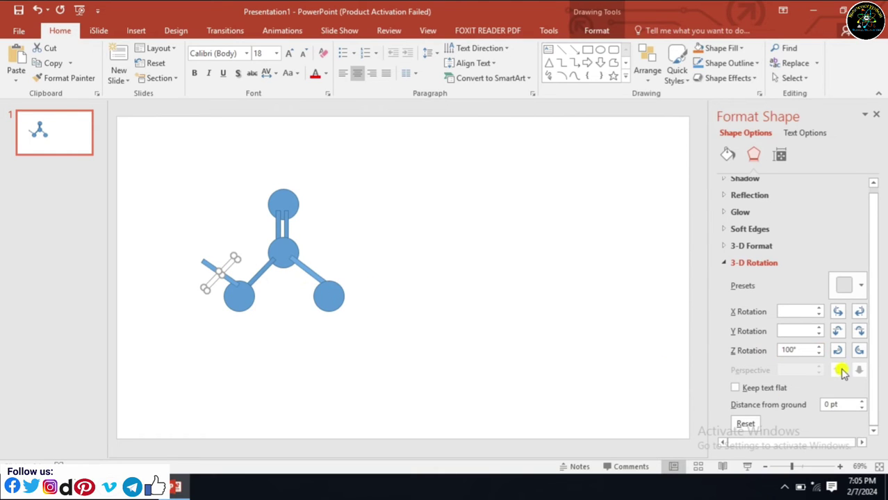
pyautogui.click(838, 350)
pyautogui.moveTo(230, 285); pyautogui.dragTo(225, 289)
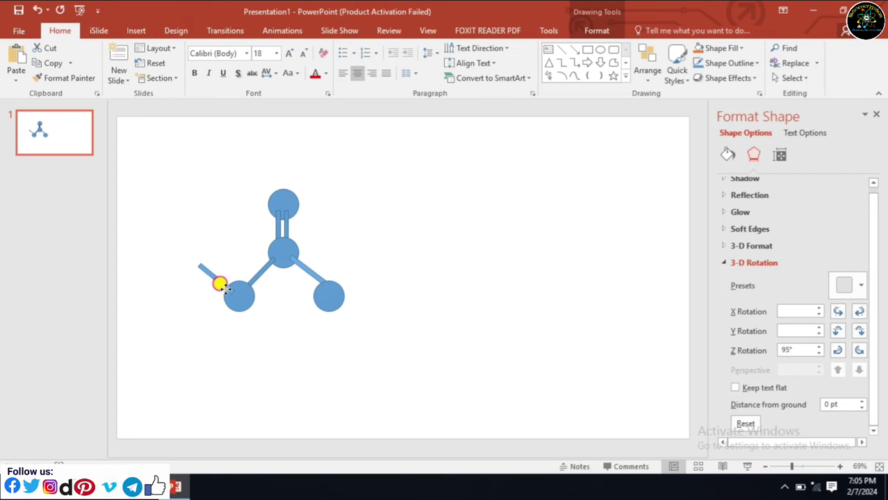
pyautogui.moveTo(225, 289); pyautogui.dragTo(213, 277)
pyautogui.click(352, 362)
pyautogui.click(310, 316)
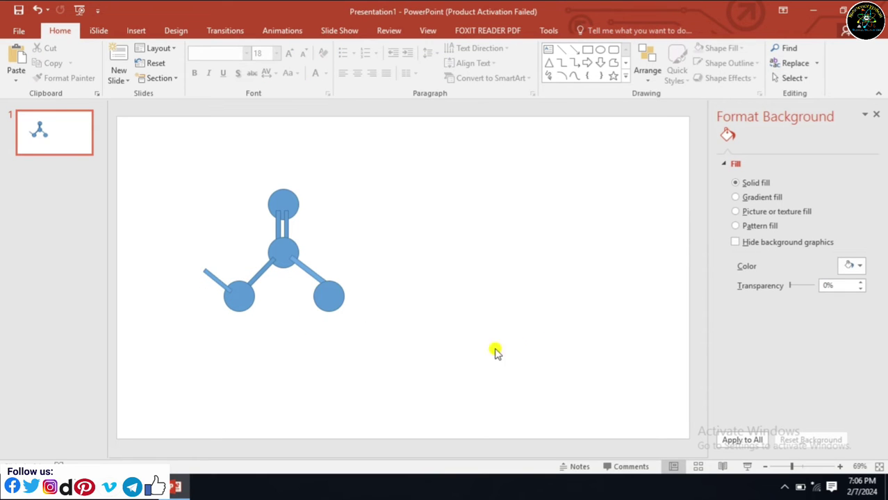
# Step: Copy the left short bond and move the pasted copy to the right atom
pyautogui.click(215, 279)
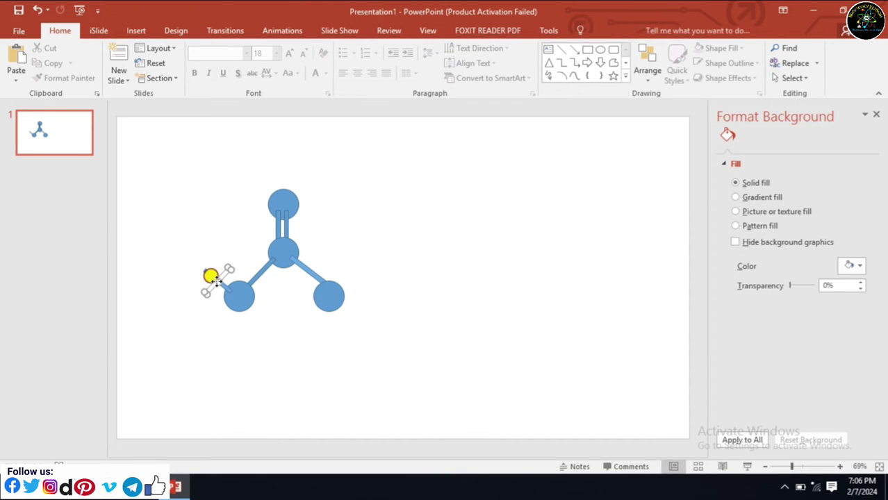
pyautogui.rightClick(215, 280)
pyautogui.click(251, 59)
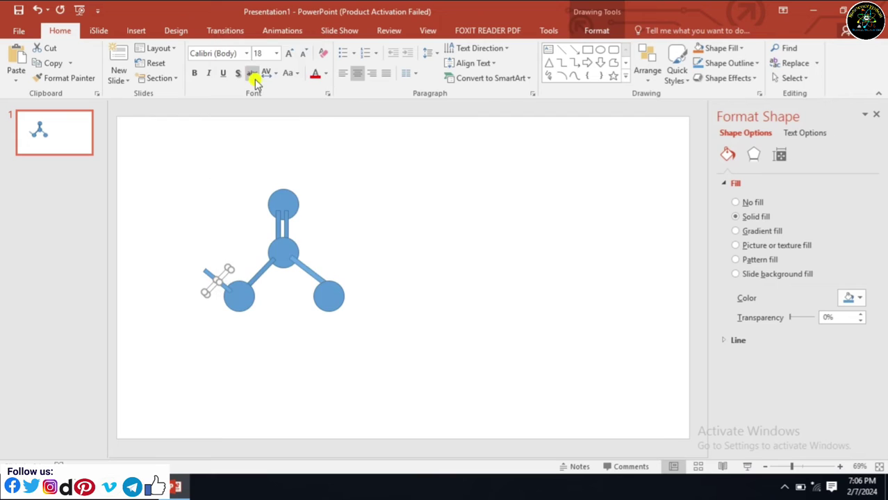
pyautogui.click(426, 306)
pyautogui.hotkey('ctrl', 'v')
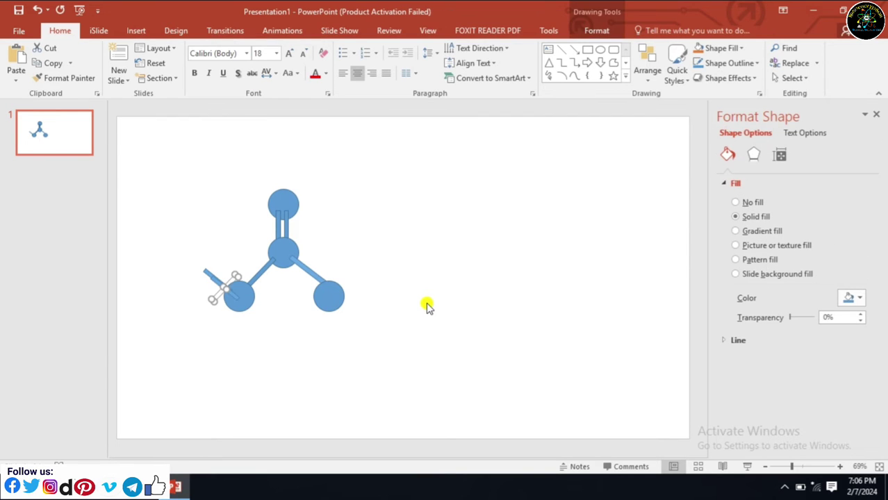
pyautogui.moveTo(213, 281); pyautogui.dragTo(317, 280)
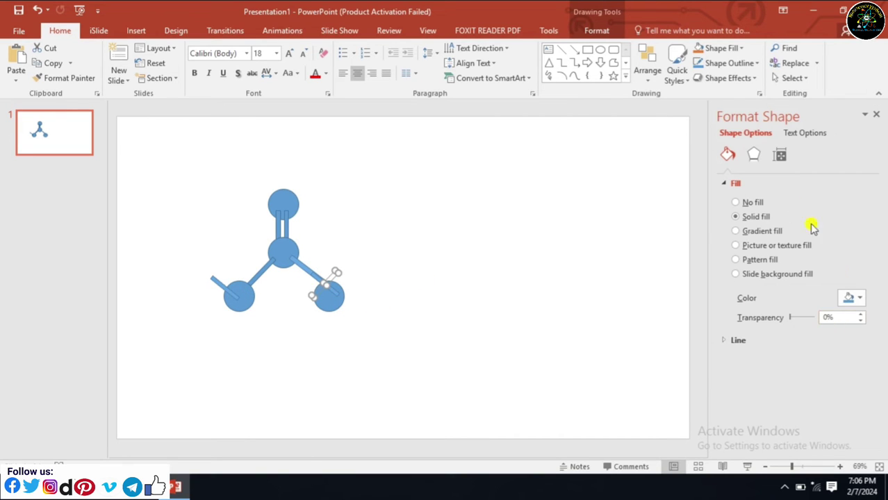
# Step: Rotate the copied bond to 20° on Z and set it against the right atom's upper edge
pyautogui.click(755, 156)
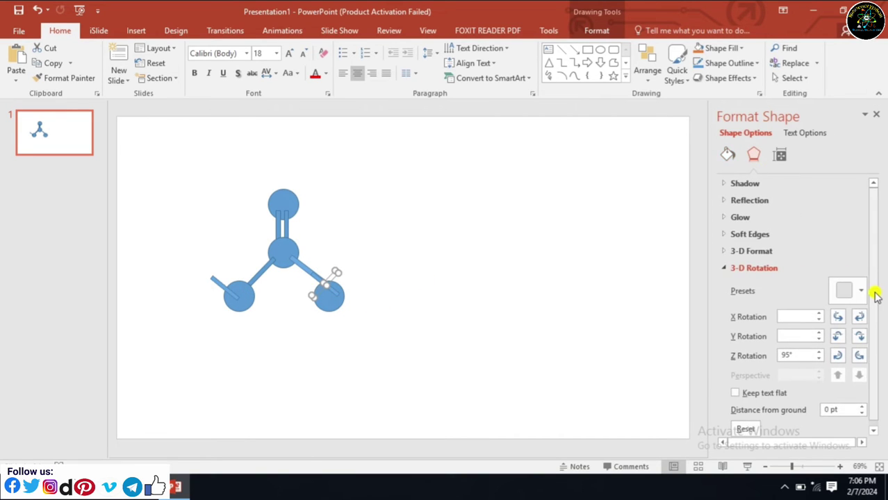
pyautogui.click(837, 355)
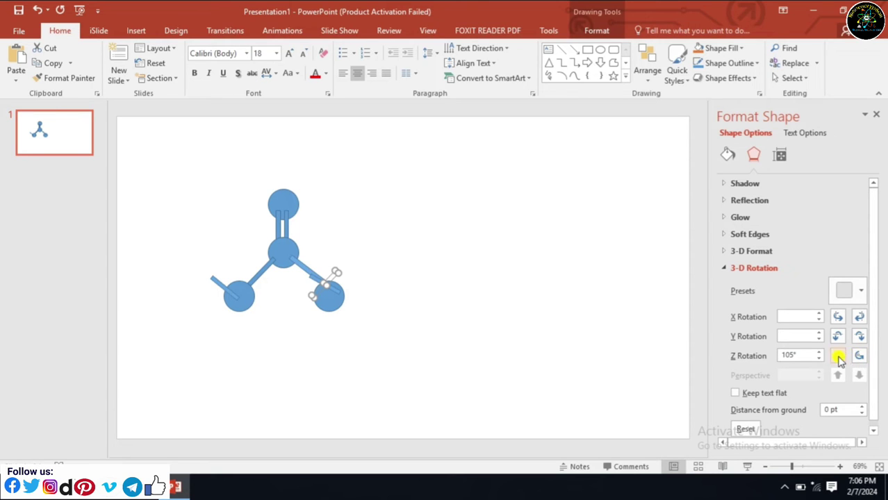
pyautogui.click(838, 356)
pyautogui.click(839, 357)
pyautogui.click(839, 358)
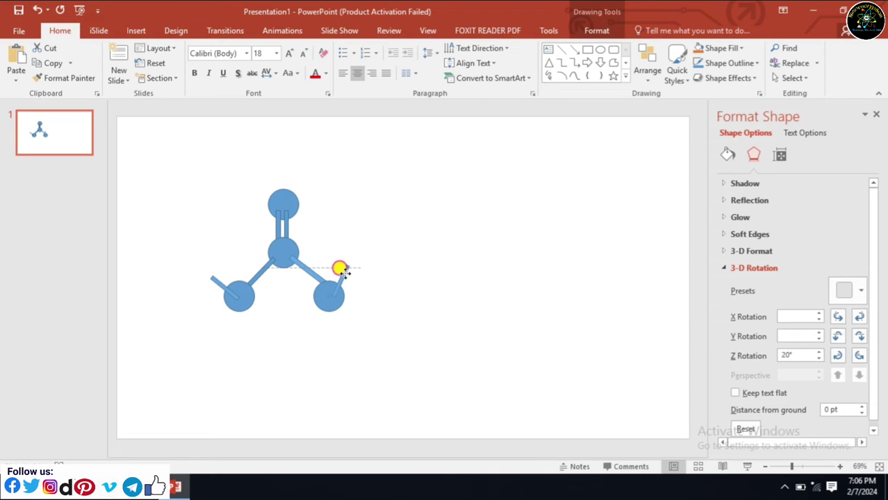
pyautogui.moveTo(329, 276); pyautogui.dragTo(348, 269)
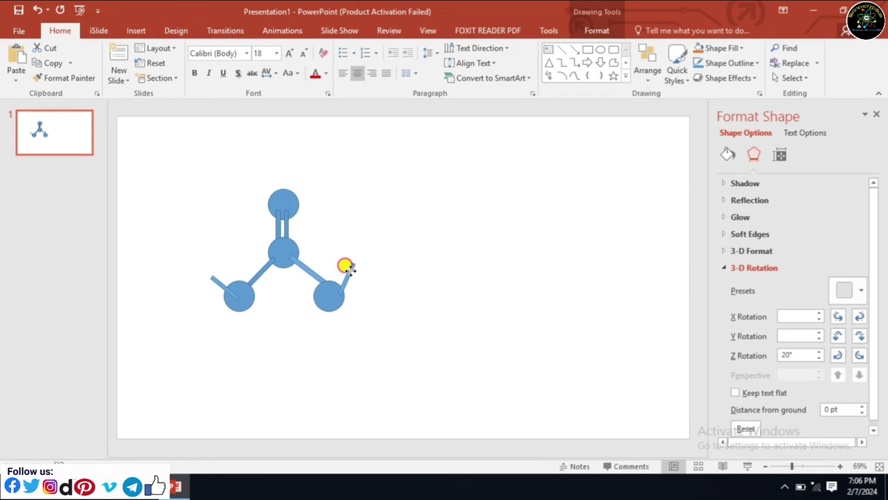
pyautogui.moveTo(345, 268); pyautogui.dragTo(346, 266)
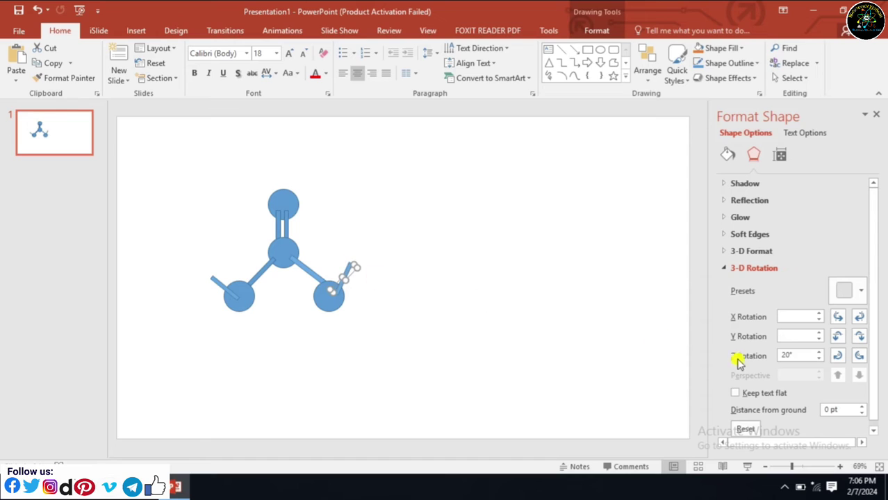
# Step: Set the bond's Z rotation to 345° so it points up-right, aligned on the atom
pyautogui.click(839, 356)
pyautogui.click(839, 356)
pyautogui.click(839, 356)
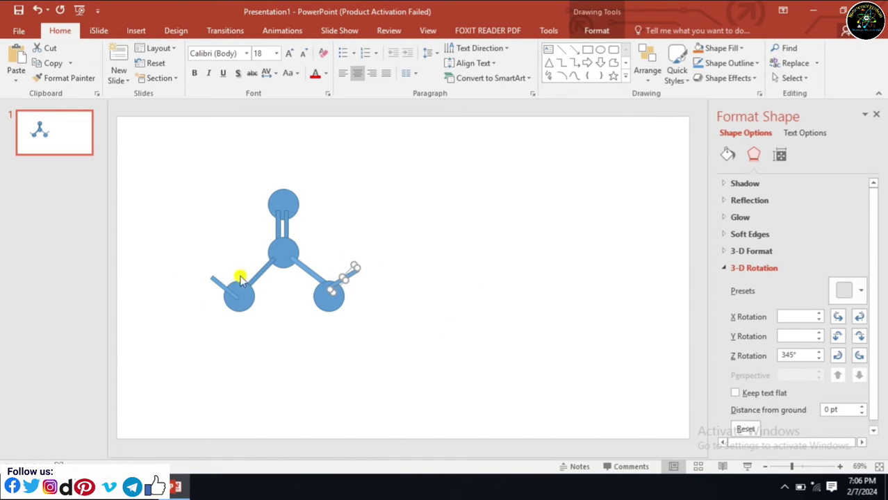
pyautogui.moveTo(352, 278); pyautogui.dragTo(358, 279)
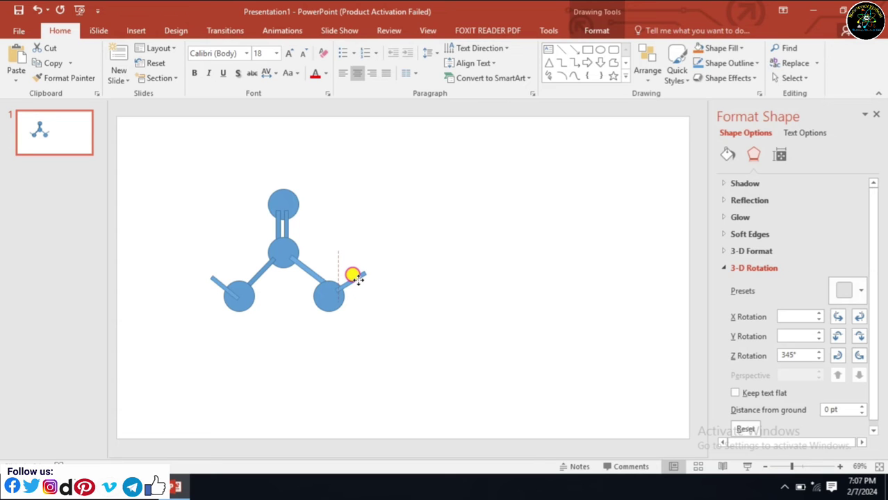
pyautogui.click(388, 232)
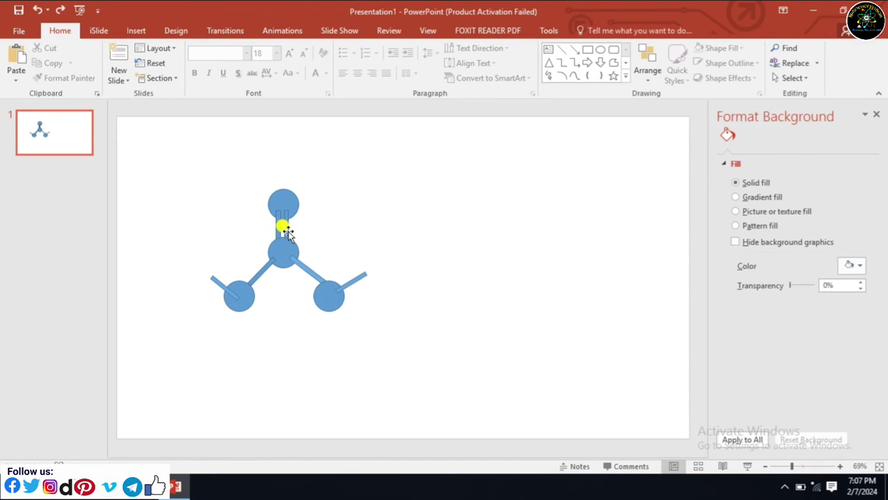
# Step: Paste a copy of the short bond and place it below the right atom
pyautogui.click(286, 231)
pyautogui.rightClick(288, 230)
pyautogui.click(429, 268)
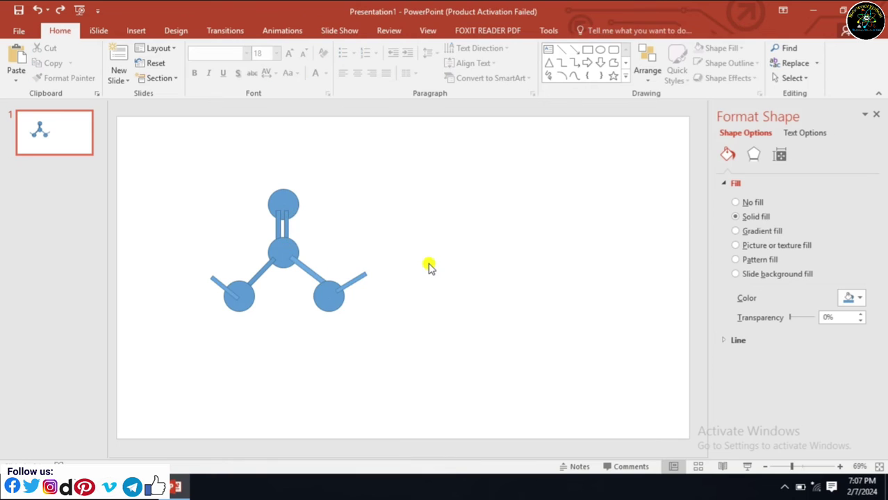
pyautogui.hotkey('ctrl', 'v')
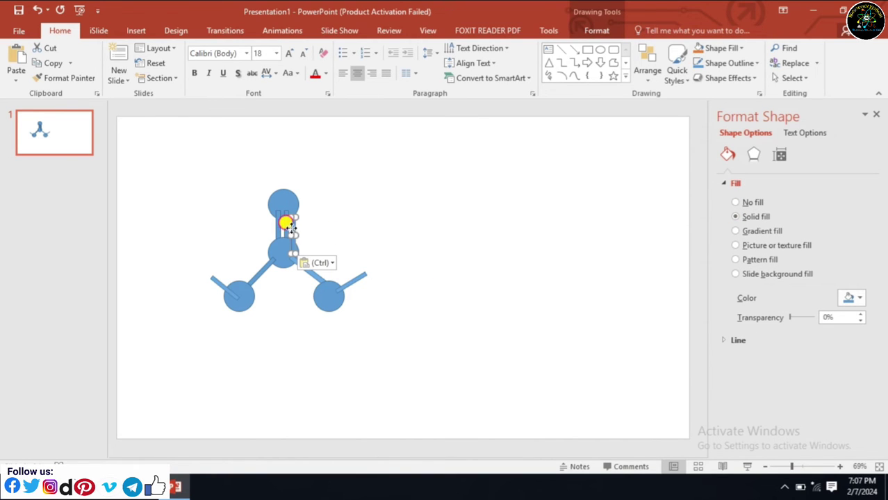
pyautogui.moveTo(291, 228)
pyautogui.mouseDown()
pyautogui.moveTo(311, 306)
pyautogui.moveTo(333, 313)
pyautogui.moveTo(326, 308)
pyautogui.mouseUp()
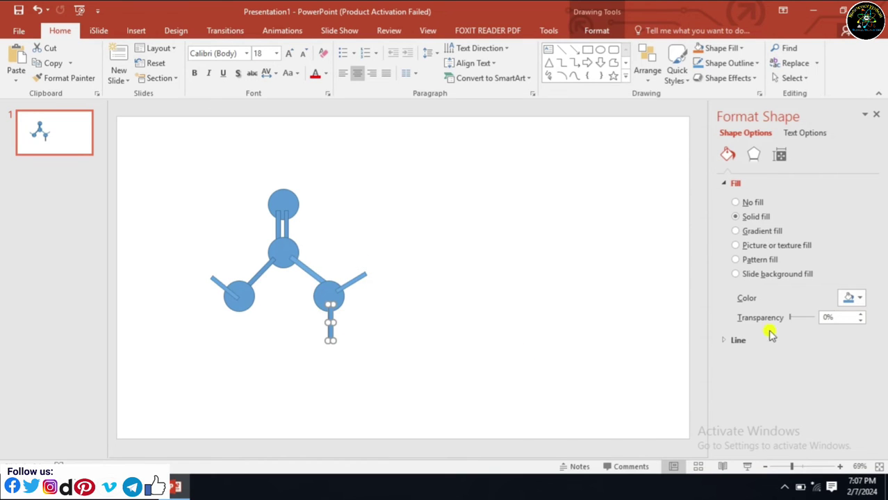
# Step: Tilt the new bond slightly with Z Rotation so it hangs from the right atom
pyautogui.click(754, 155)
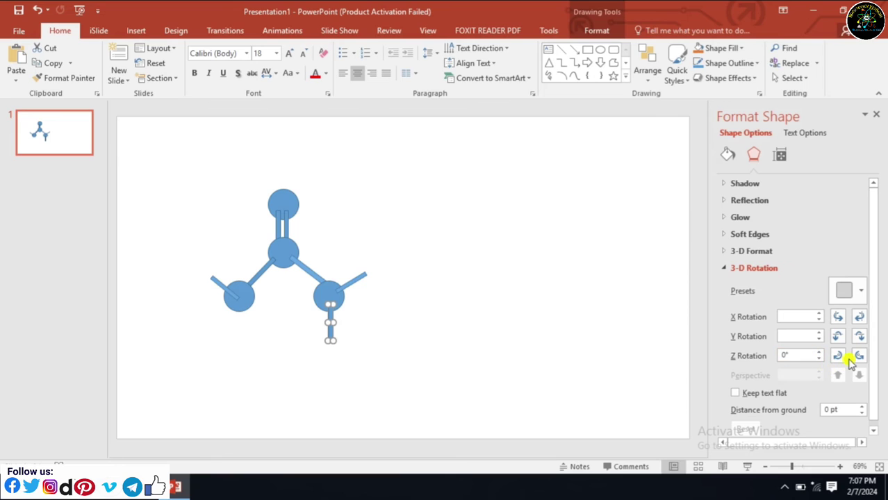
pyautogui.click(856, 357)
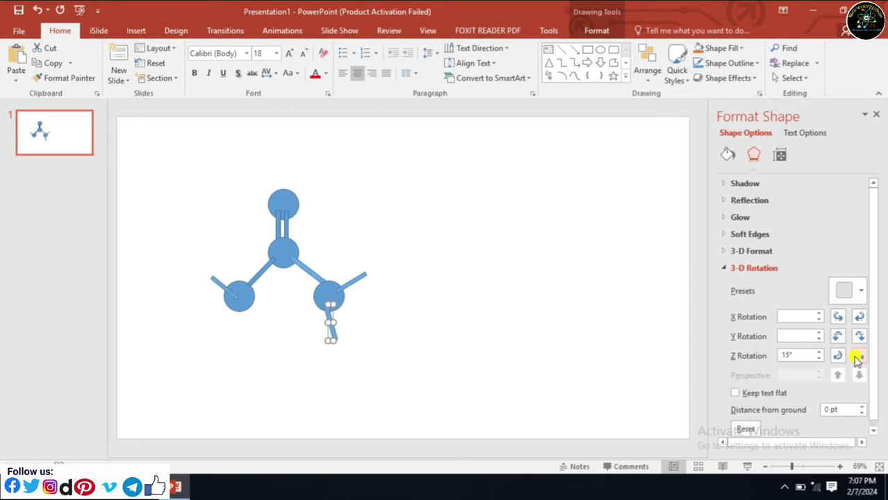
pyautogui.moveTo(330, 331); pyautogui.dragTo(333, 322)
pyautogui.click(478, 360)
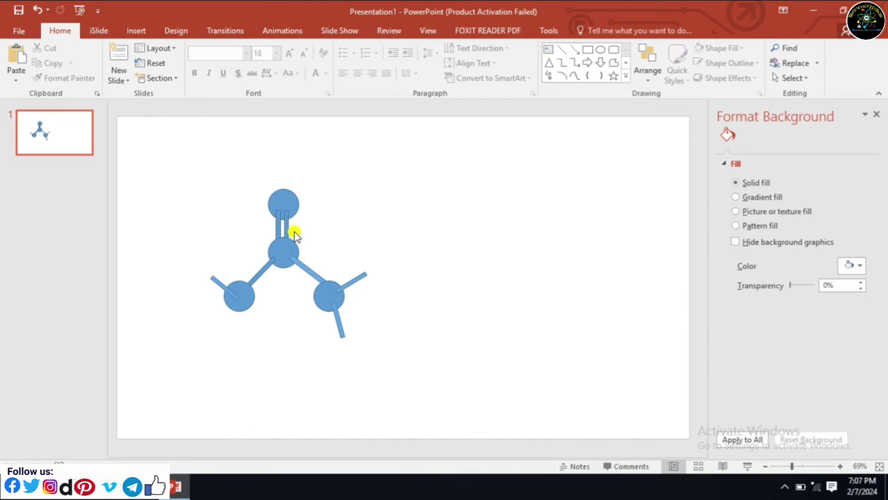
# Step: Duplicate one line of the double bond and place it under the left atom
pyautogui.click(283, 223)
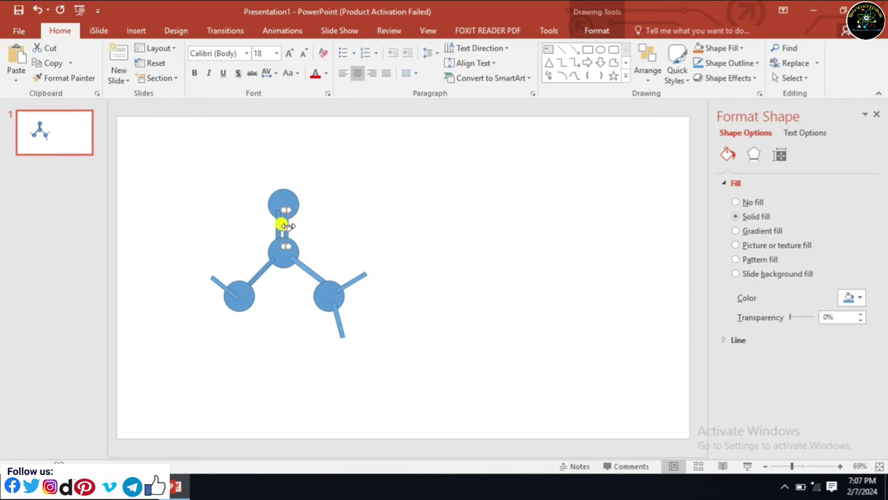
pyautogui.moveTo(285, 225)
pyautogui.mouseDown()
pyautogui.moveTo(294, 231)
pyautogui.moveTo(235, 314)
pyautogui.mouseUp()
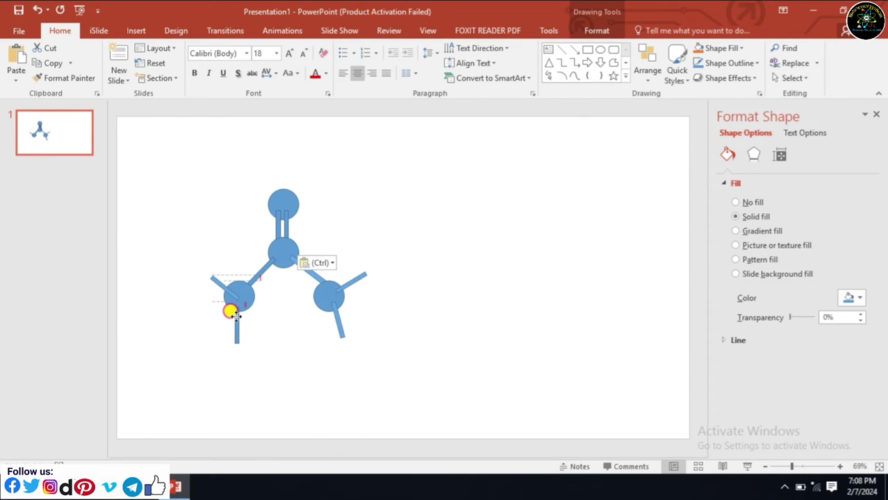
pyautogui.moveTo(236, 316); pyautogui.dragTo(241, 314)
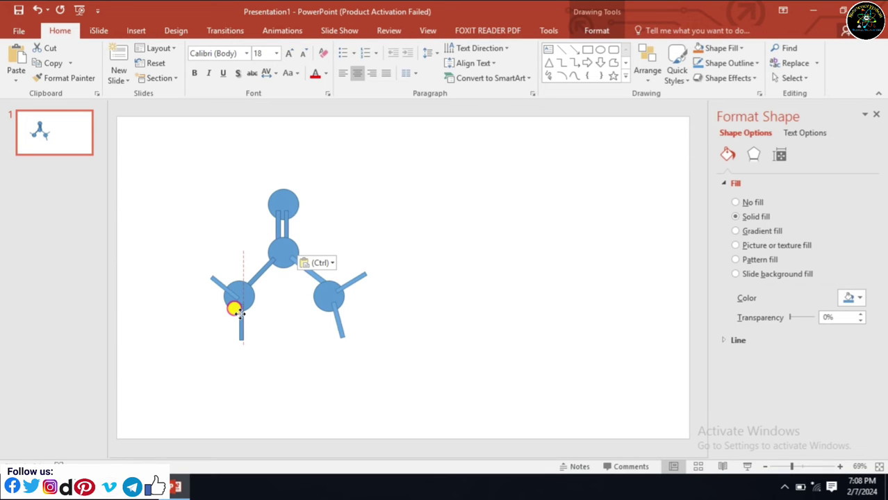
pyautogui.moveTo(238, 315); pyautogui.dragTo(239, 315)
pyautogui.click(267, 334)
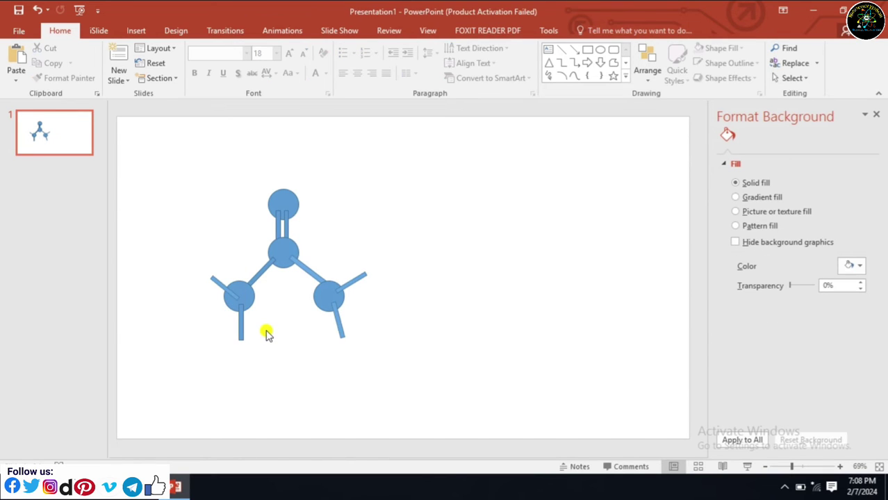
# Step: Set the upper-left bond's Z Rotation to exactly 90°
pyautogui.click(217, 285)
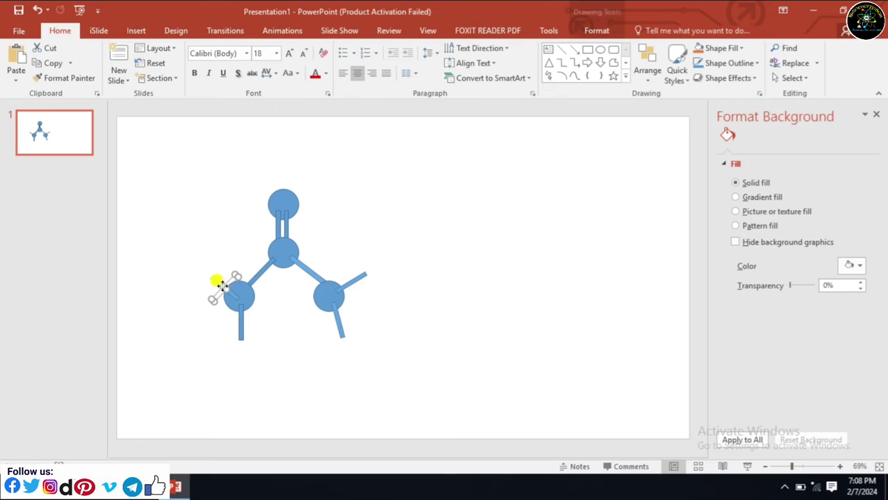
pyautogui.click(753, 154)
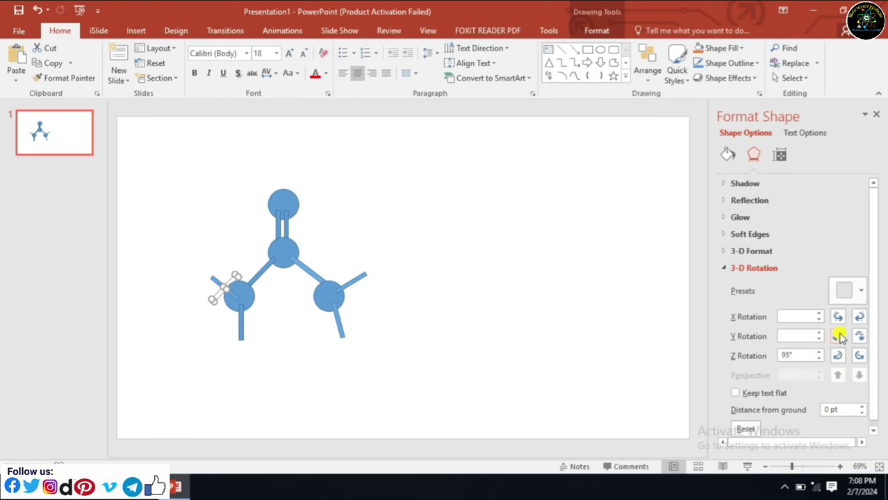
pyautogui.click(839, 358)
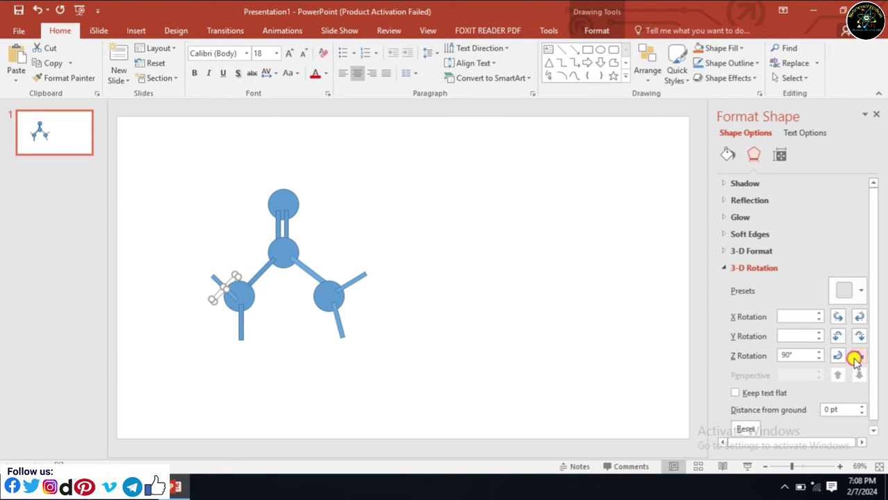
pyautogui.click(502, 358)
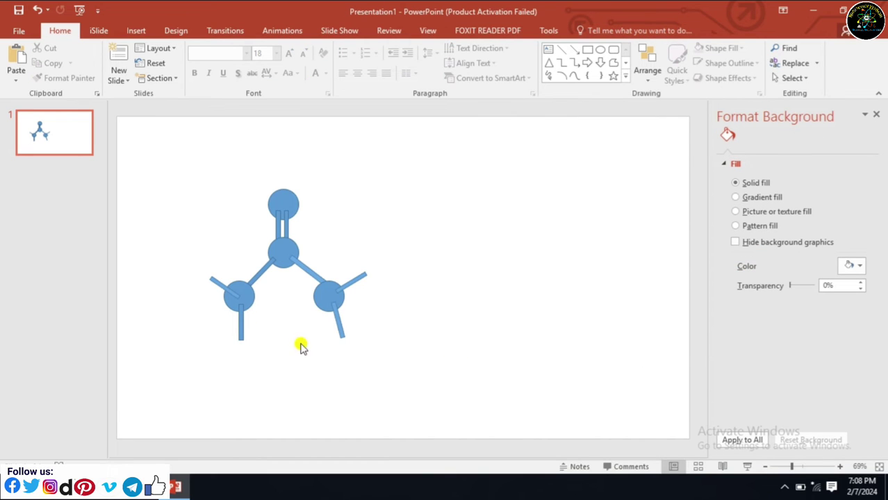
# Step: Shorten the bonds hanging below the left and right atoms
pyautogui.click(242, 331)
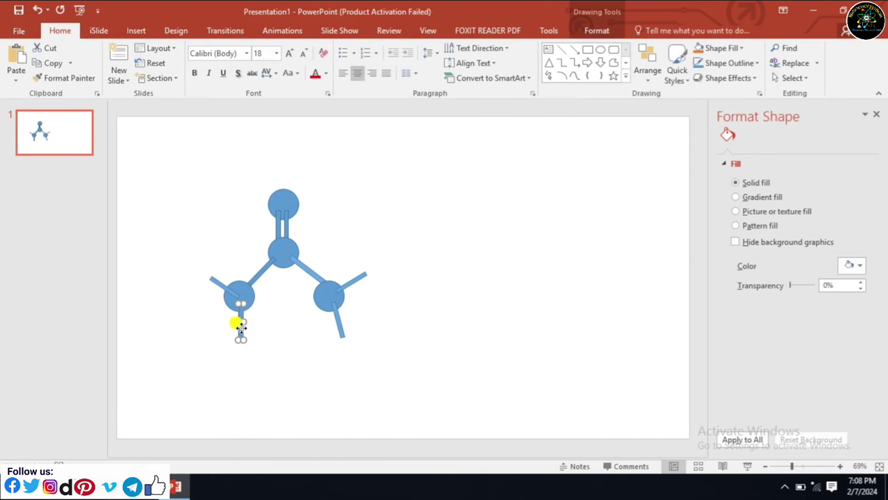
pyautogui.moveTo(240, 336); pyautogui.dragTo(241, 328)
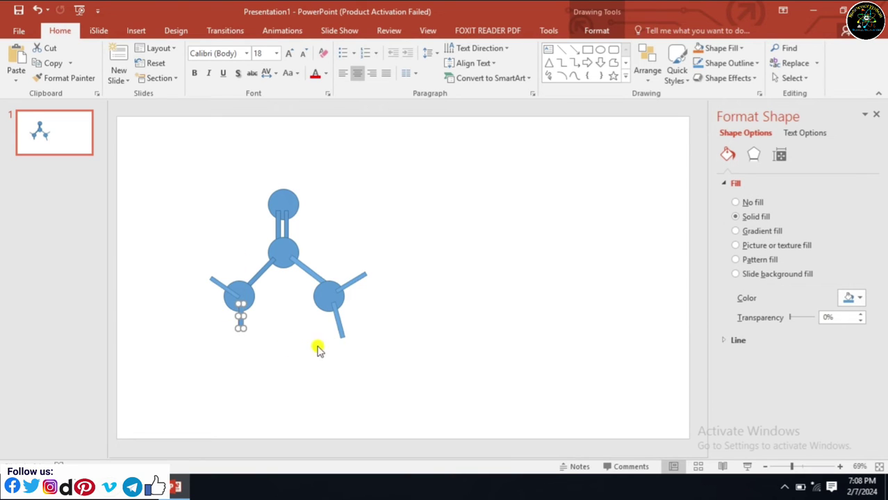
pyautogui.click(343, 331)
pyautogui.moveTo(343, 338); pyautogui.dragTo(341, 328)
pyautogui.click(383, 338)
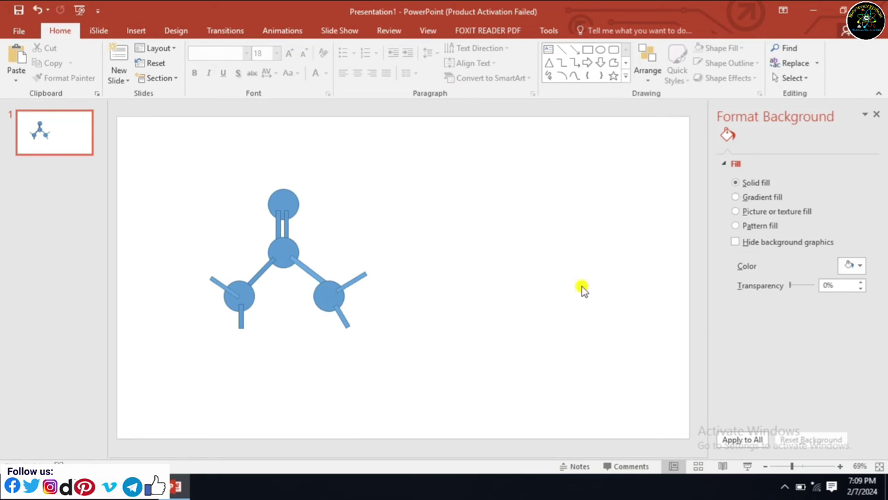
# Step: Zoom the slide to 110% and scroll so the molecule is centred
pyautogui.click(840, 467)
pyautogui.click(840, 466)
pyautogui.click(840, 466)
pyautogui.click(839, 466)
pyautogui.click(839, 466)
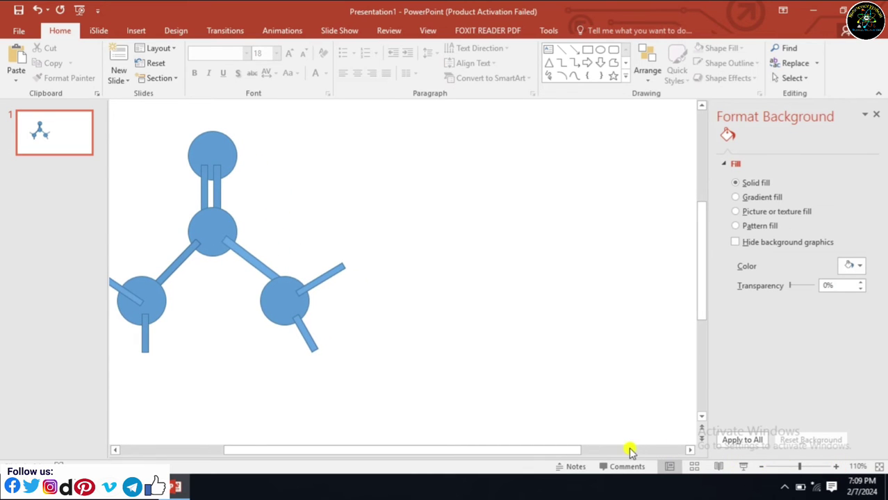
pyautogui.moveTo(571, 449); pyautogui.dragTo(468, 449)
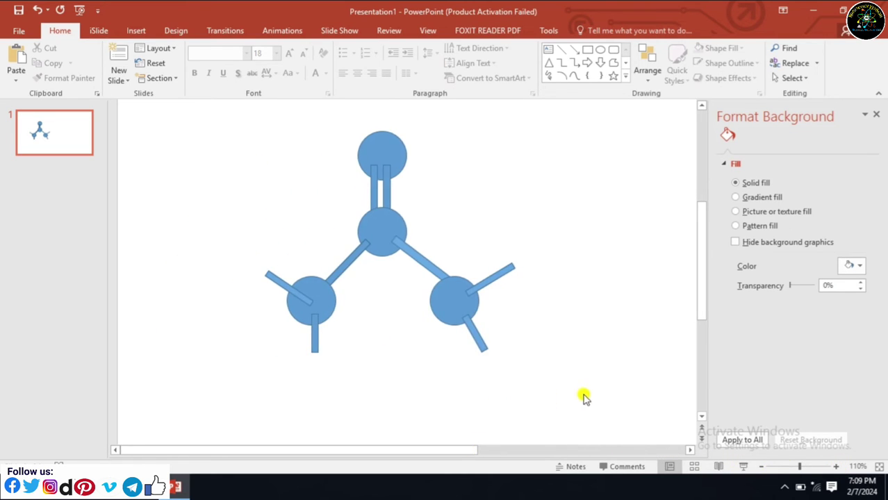
pyautogui.hotkey('ctrl', 'y')
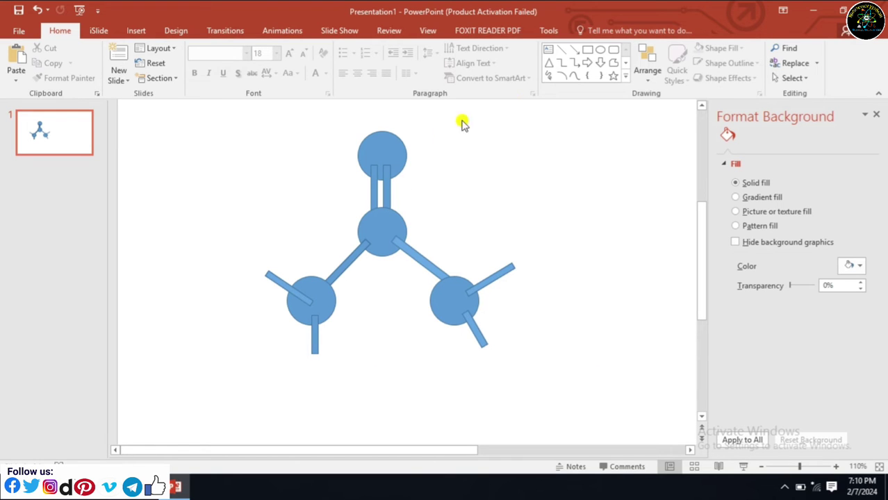
# Step: Copy the top atom circle and place a copy at the upper-left bond's end
pyautogui.click(366, 149)
pyautogui.rightClick(365, 145)
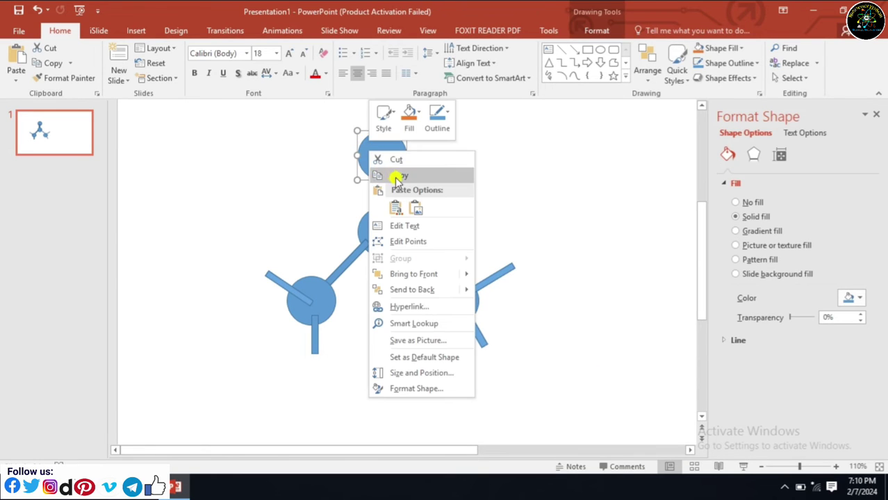
pyautogui.click(383, 174)
pyautogui.click(518, 207)
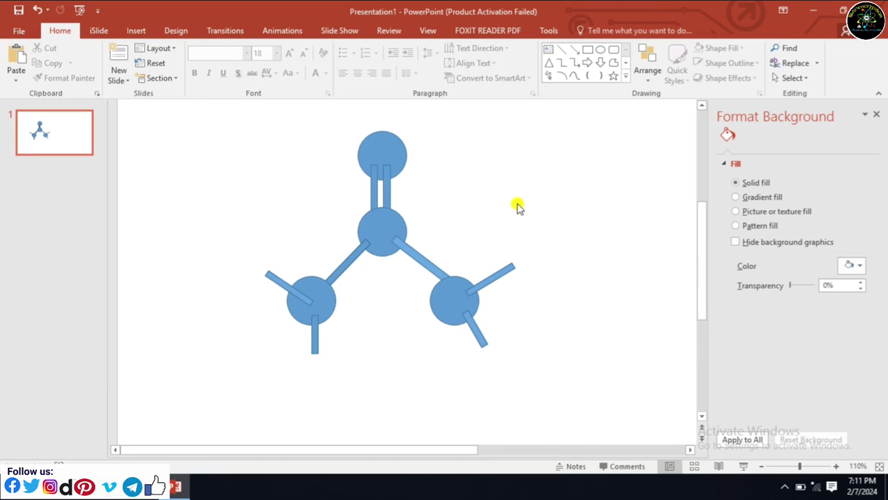
pyautogui.hotkey('ctrl', 'v')
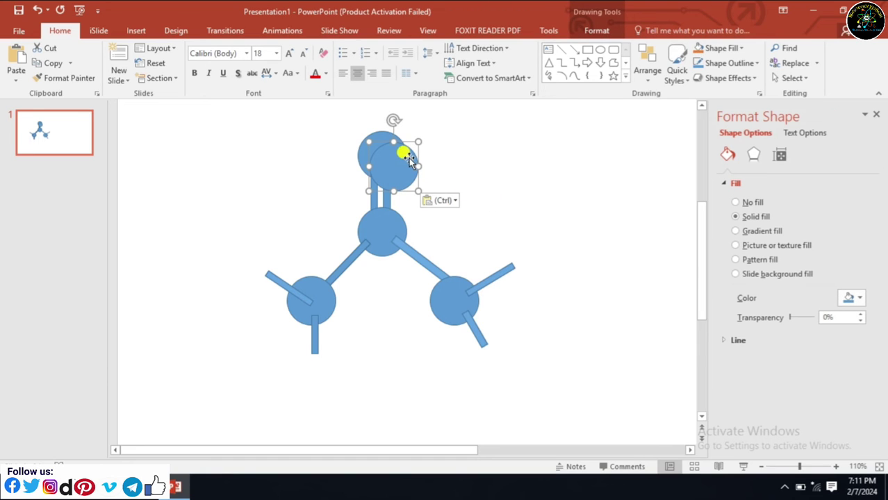
pyautogui.moveTo(411, 160); pyautogui.dragTo(263, 252)
pyautogui.click(511, 232)
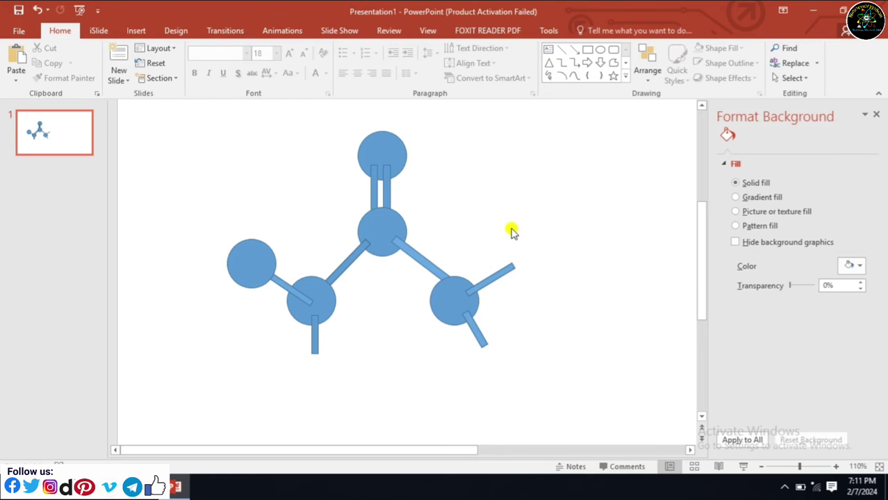
# Step: Add another atom below the left atom, tilting its bond to 355° to meet it
pyautogui.hotkey('ctrl', 'v')
pyautogui.moveTo(363, 171)
pyautogui.mouseDown()
pyautogui.moveTo(375, 247)
pyautogui.moveTo(292, 373)
pyautogui.mouseUp()
pyautogui.moveTo(295, 371); pyautogui.dragTo(294, 370)
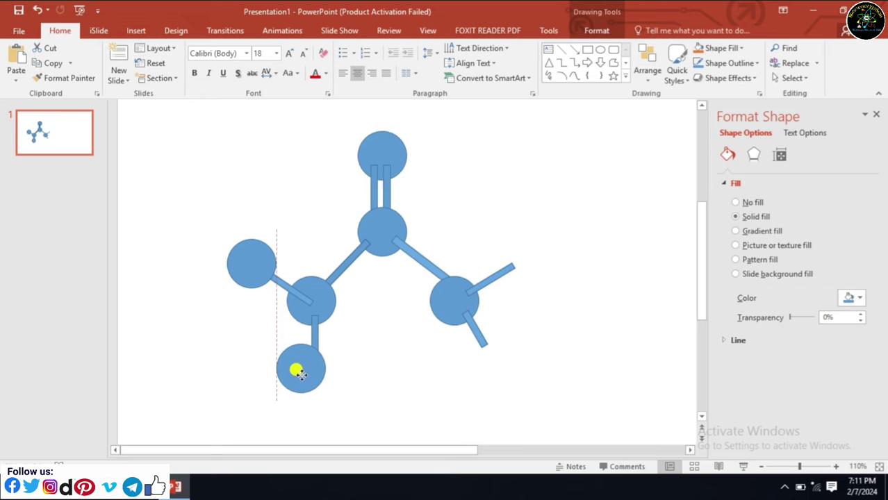
pyautogui.click(313, 333)
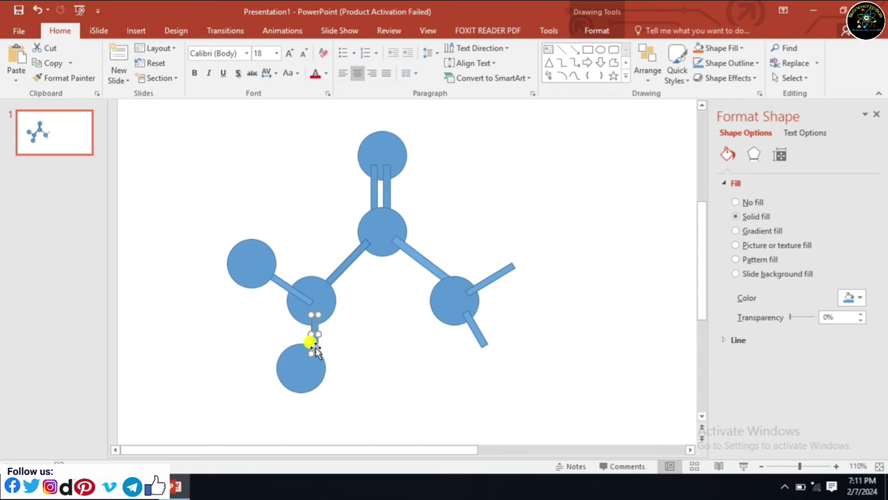
pyautogui.click(754, 154)
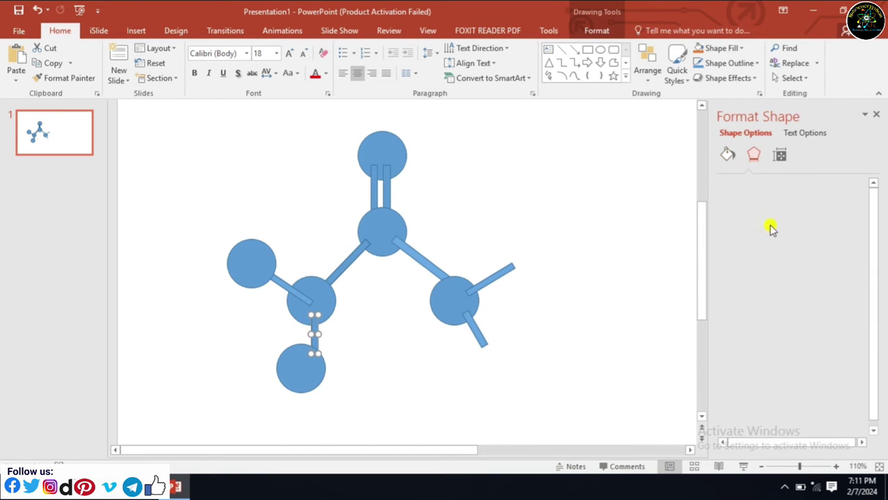
pyautogui.click(838, 356)
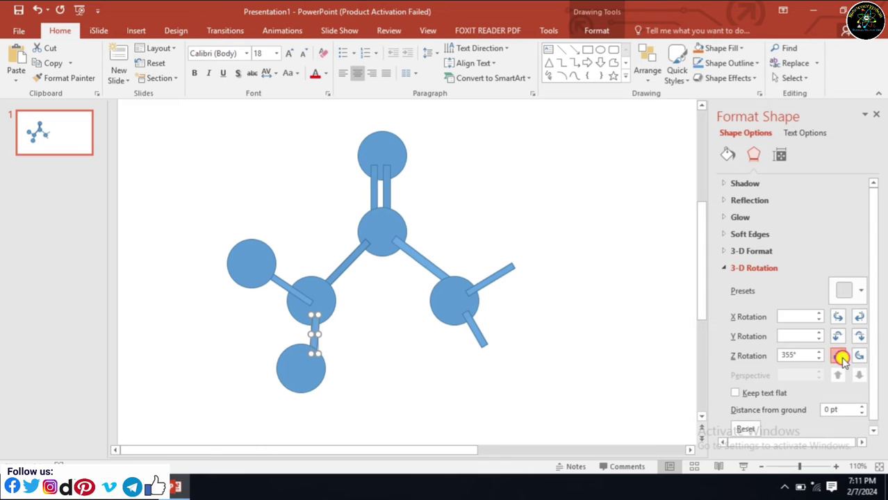
pyautogui.click(841, 358)
pyautogui.moveTo(296, 368); pyautogui.dragTo(303, 372)
pyautogui.click(394, 378)
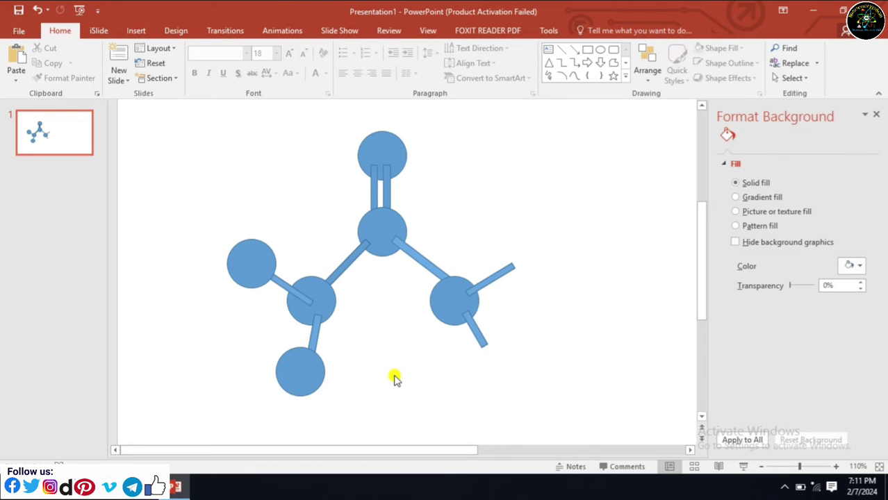
# Step: Place atom copies at the upper-right and lower-right bond ends
pyautogui.hotkey('ctrl', 'v')
pyautogui.moveTo(377, 149)
pyautogui.mouseDown()
pyautogui.moveTo(417, 214)
pyautogui.moveTo(509, 248)
pyautogui.mouseUp()
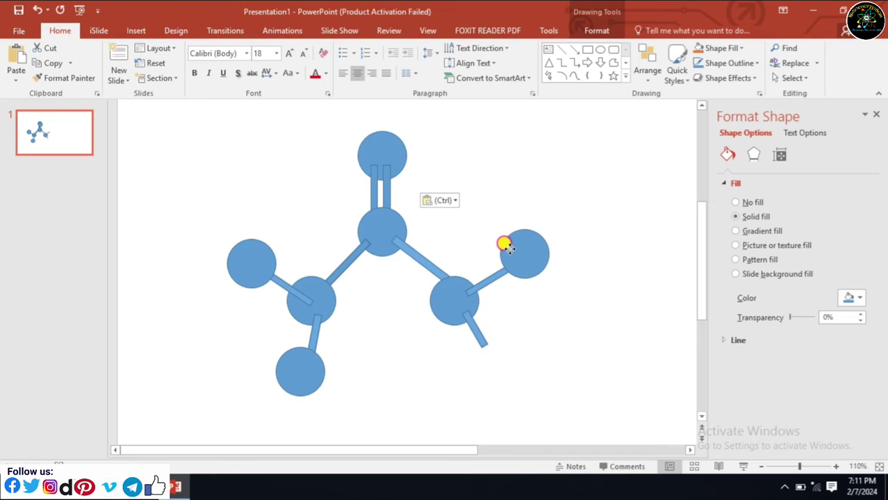
pyautogui.moveTo(509, 249); pyautogui.dragTo(507, 247)
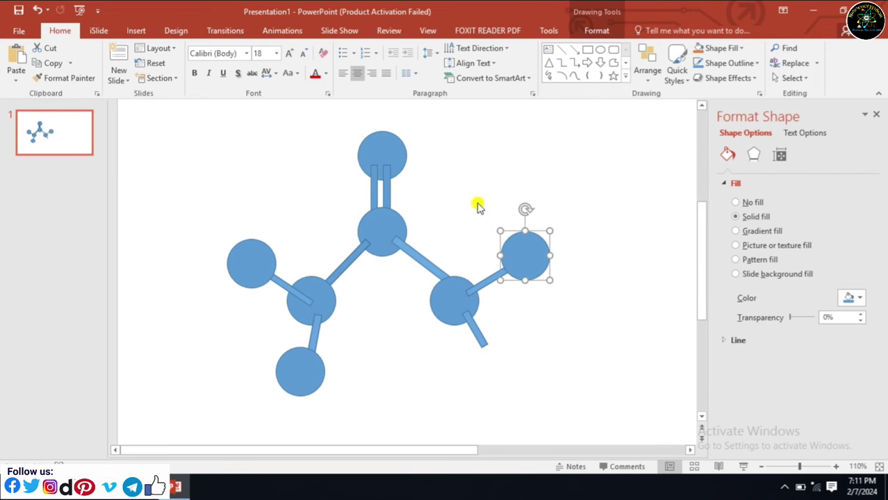
pyautogui.click(478, 206)
pyautogui.hotkey('ctrl', 'v')
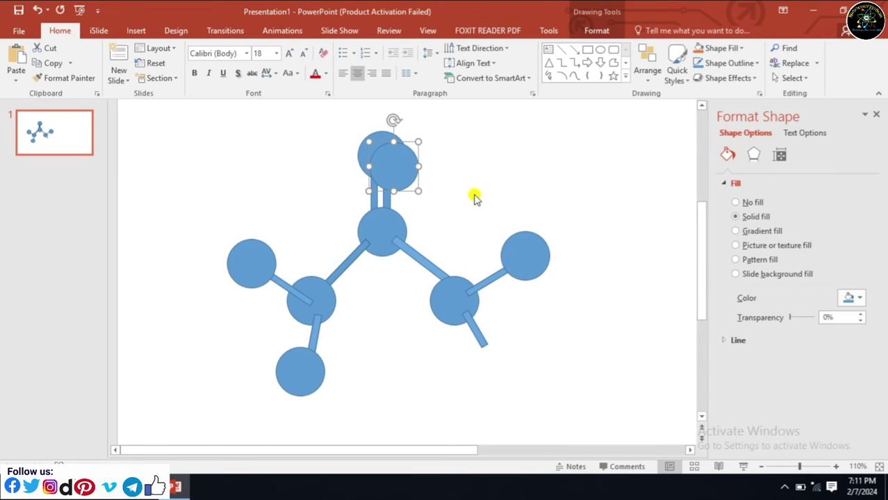
pyautogui.moveTo(396, 150); pyautogui.dragTo(509, 354)
# Step: Tilt the lower-left bond to 345° and move its end atom onto it
pyautogui.click(464, 315)
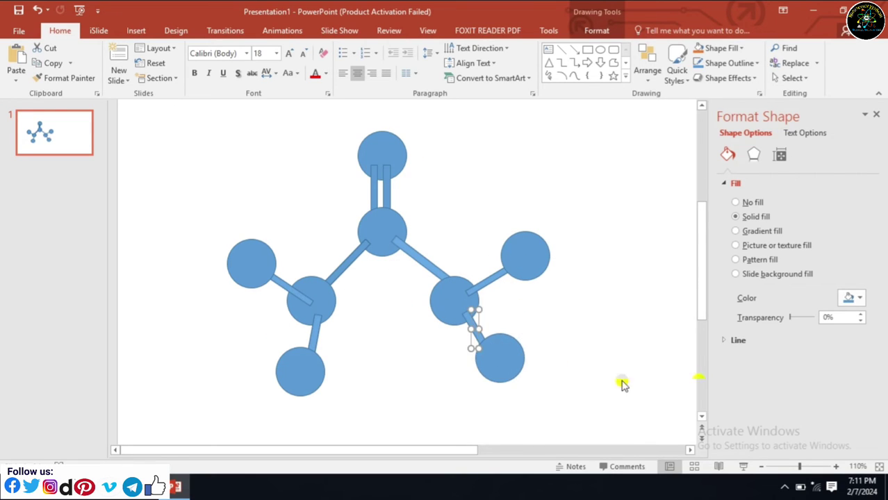
pyautogui.click(754, 154)
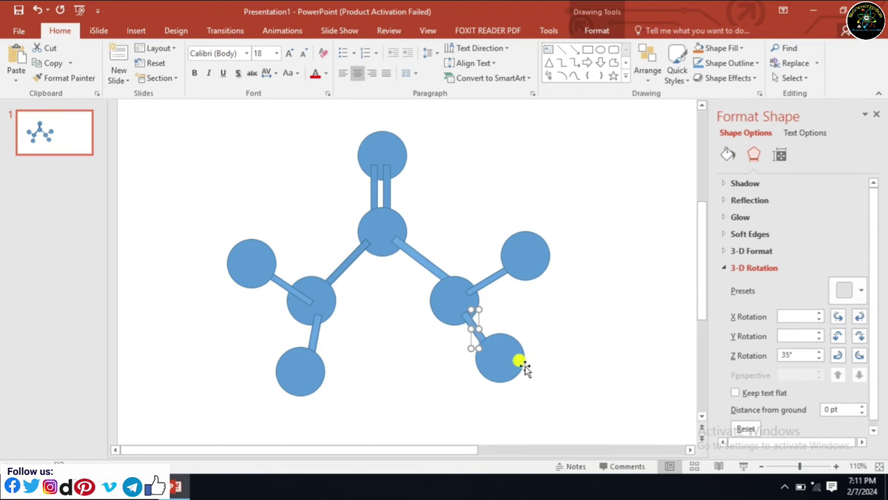
pyautogui.click(295, 355)
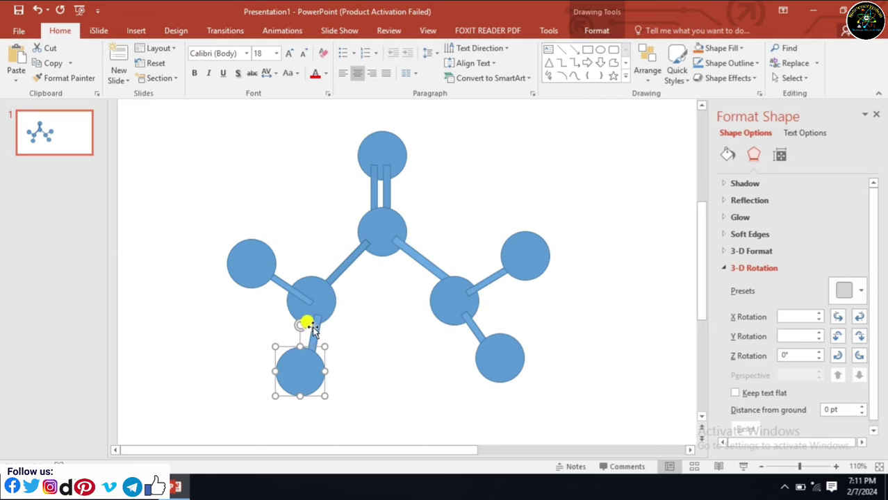
pyautogui.click(311, 327)
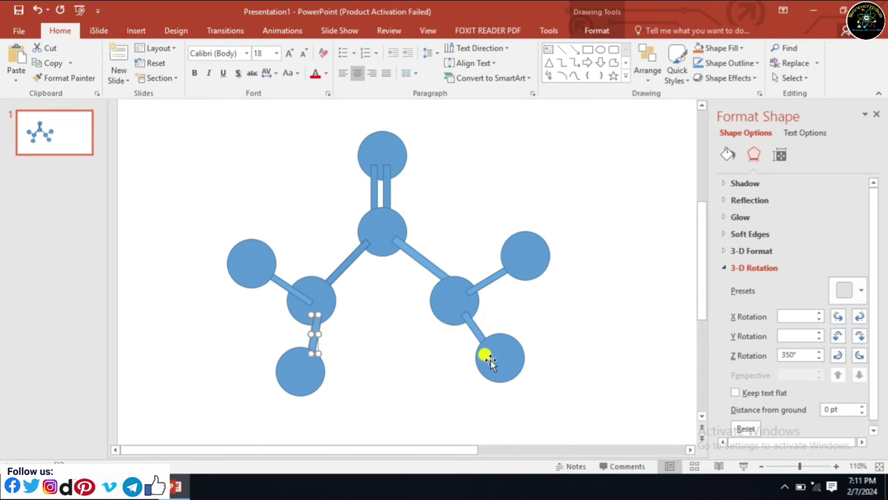
pyautogui.click(832, 361)
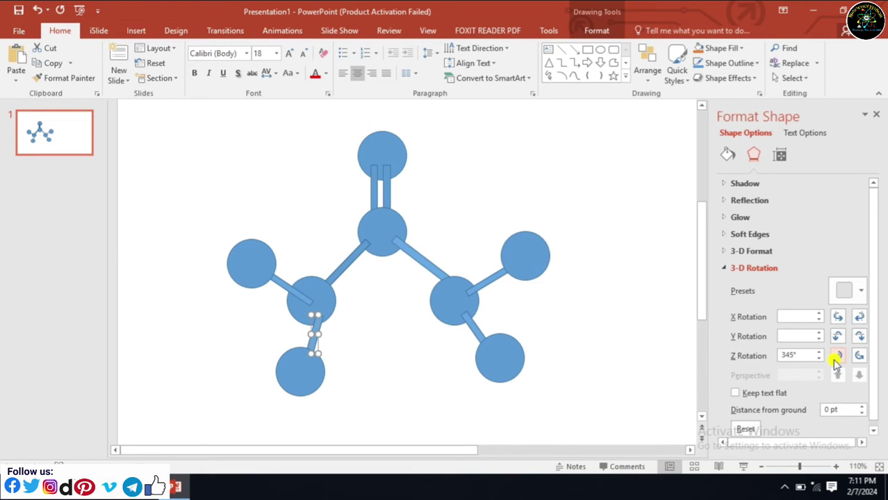
pyautogui.click(327, 381)
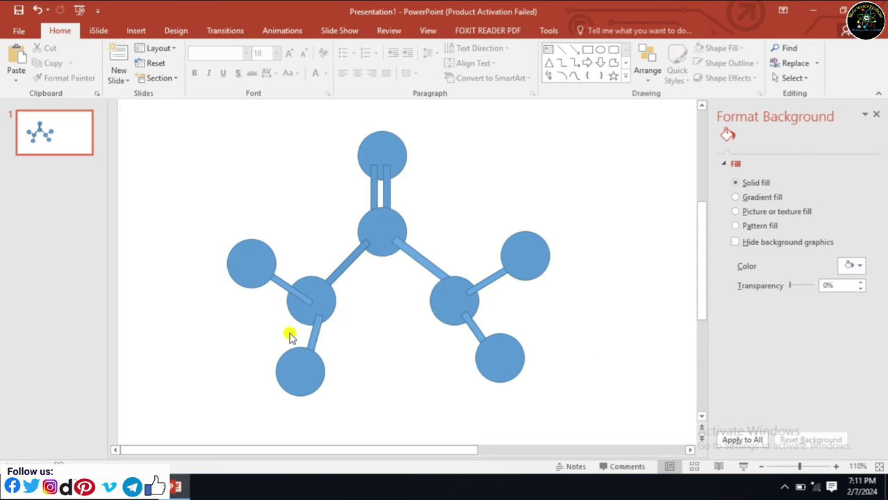
pyautogui.click(314, 336)
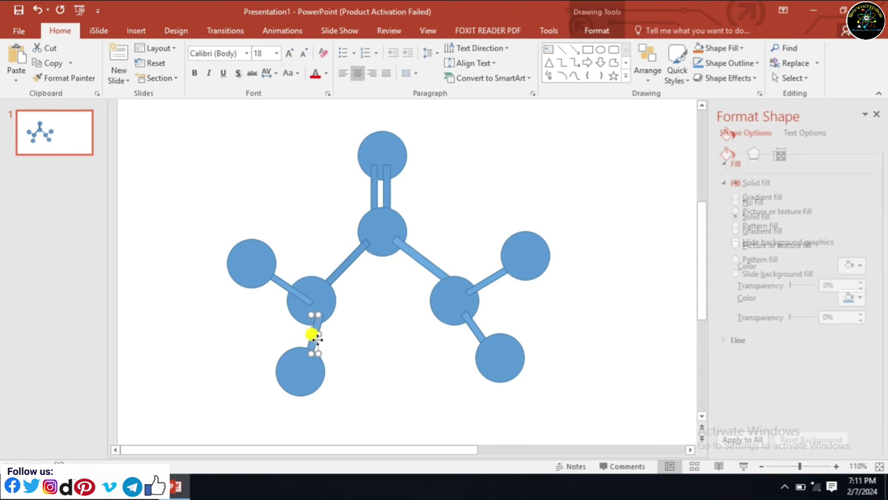
pyautogui.click(754, 155)
pyautogui.click(860, 355)
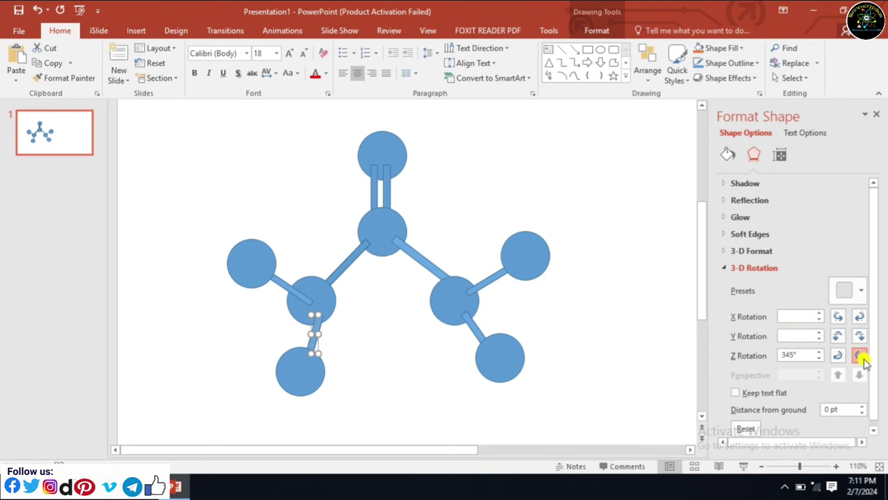
pyautogui.click(360, 370)
pyautogui.moveTo(287, 373); pyautogui.dragTo(295, 376)
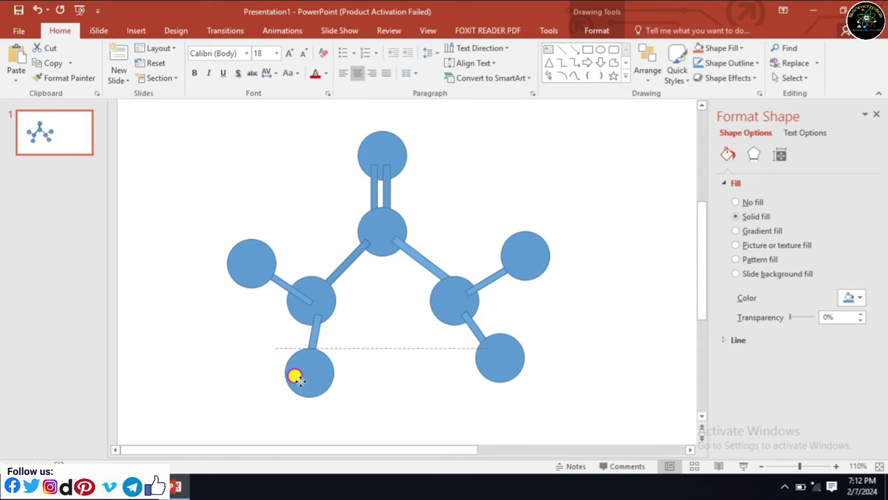
# Step: Nudge the lower-right, left and upper-right circles onto their bond ends
pyautogui.moveTo(519, 353); pyautogui.dragTo(499, 360)
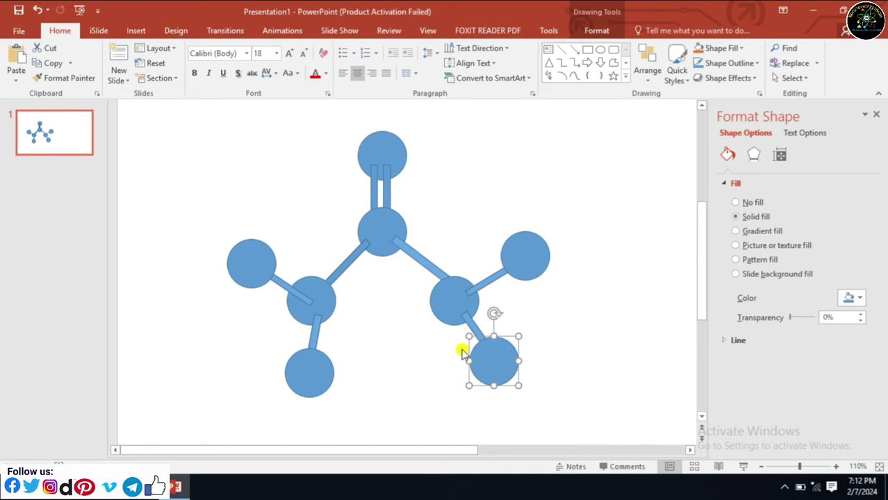
pyautogui.click(363, 297)
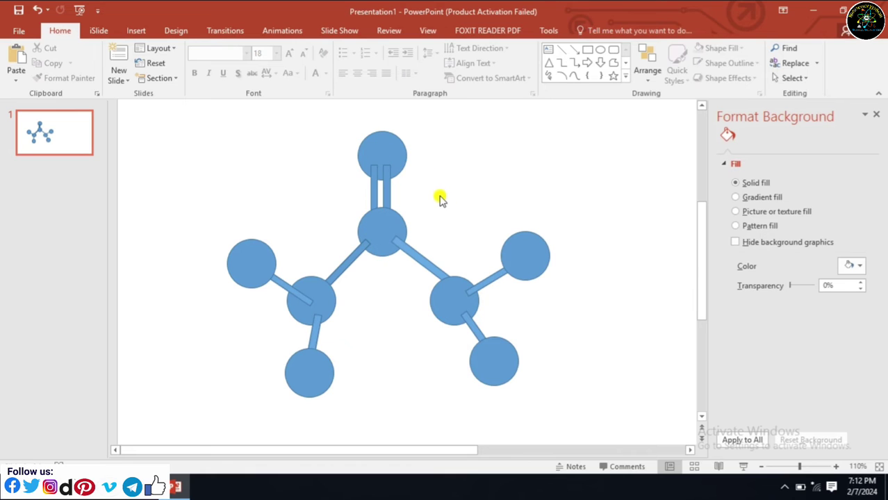
pyautogui.click(241, 261)
pyautogui.moveTo(243, 264); pyautogui.dragTo(244, 267)
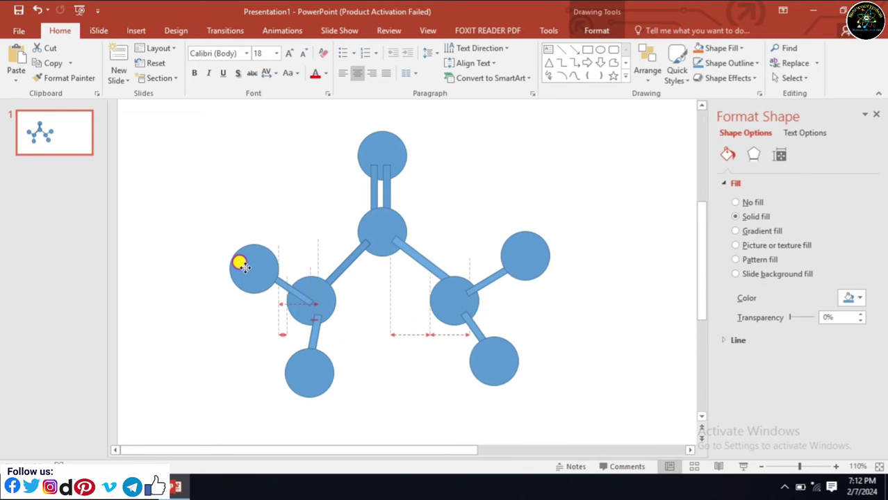
pyautogui.moveTo(241, 265); pyautogui.dragTo(240, 262)
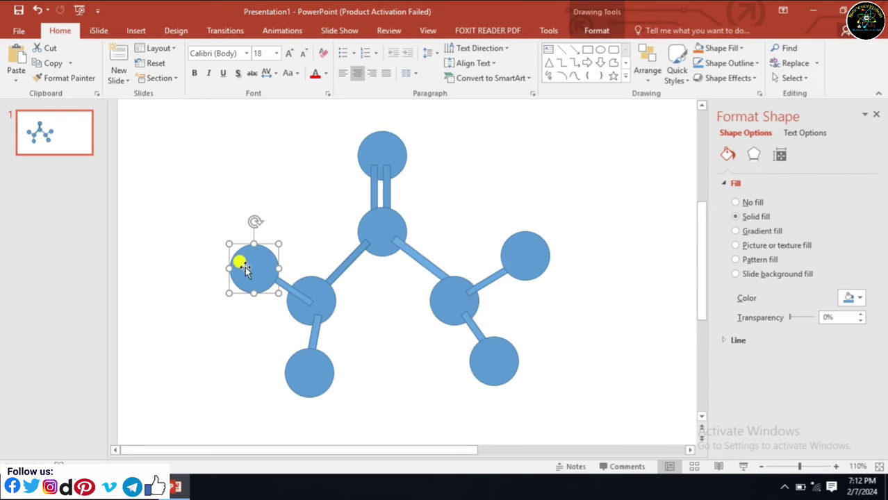
pyautogui.click(521, 253)
pyautogui.moveTo(524, 256); pyautogui.dragTo(518, 252)
pyautogui.click(555, 312)
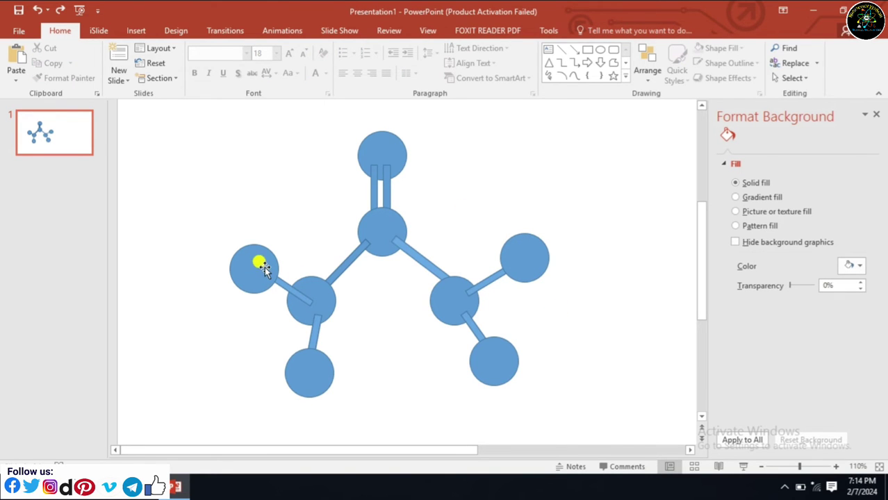
# Step: Resize the left atom circle to 0.5 × 0.5 inches and reseat it on its bond
pyautogui.click(263, 268)
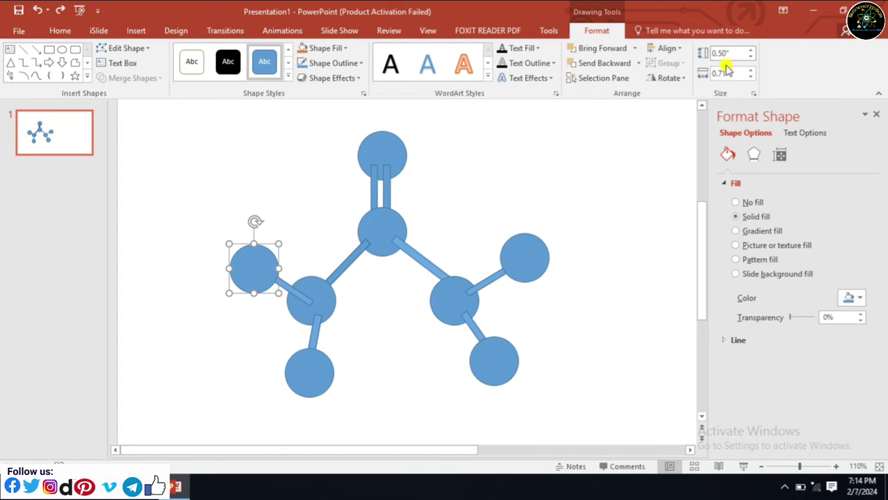
pyautogui.click(719, 72)
pyautogui.write('0.5')
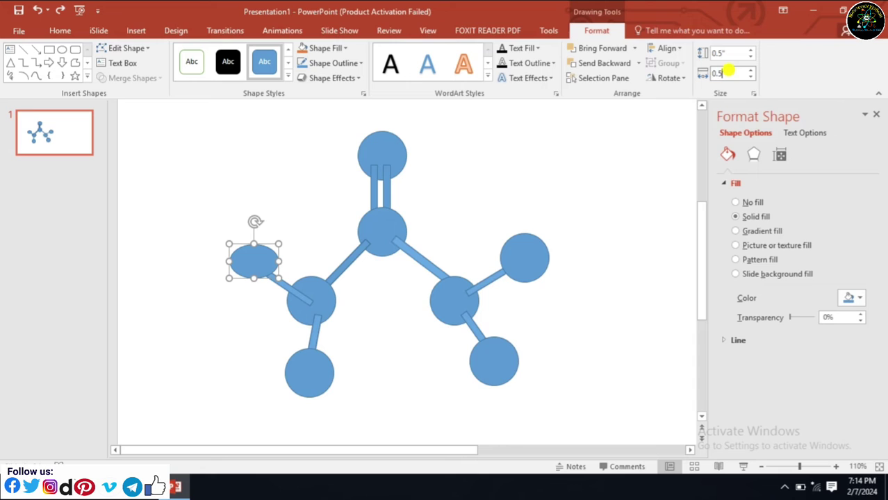
pyautogui.press('Tab')
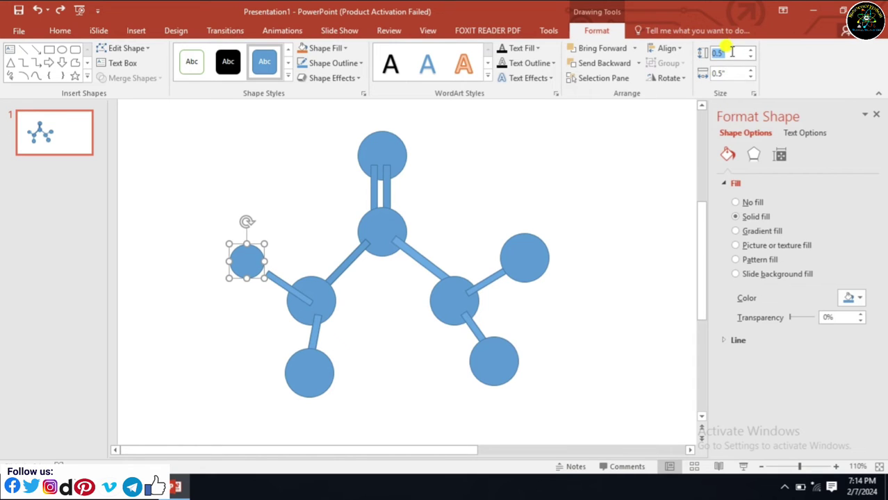
pyautogui.moveTo(247, 259); pyautogui.dragTo(249, 256)
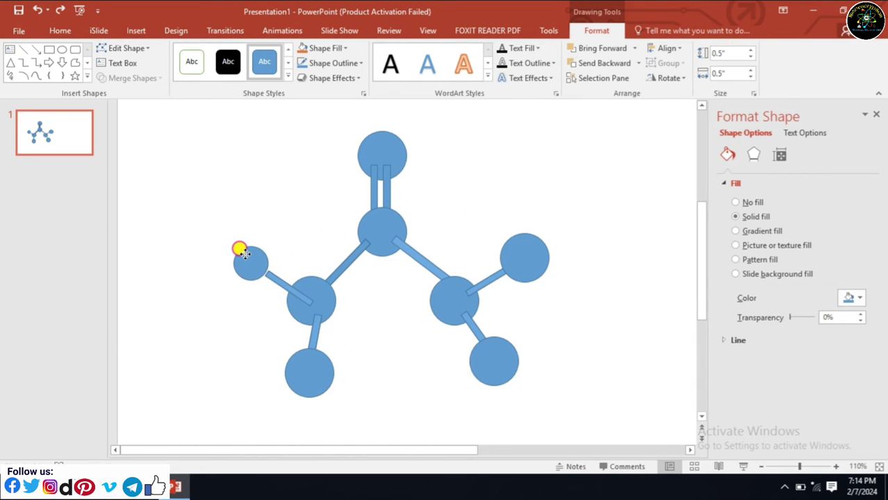
# Step: Replace the large lower-left circle with a copy of the small circle
pyautogui.click(299, 371)
pyautogui.press('Delete')
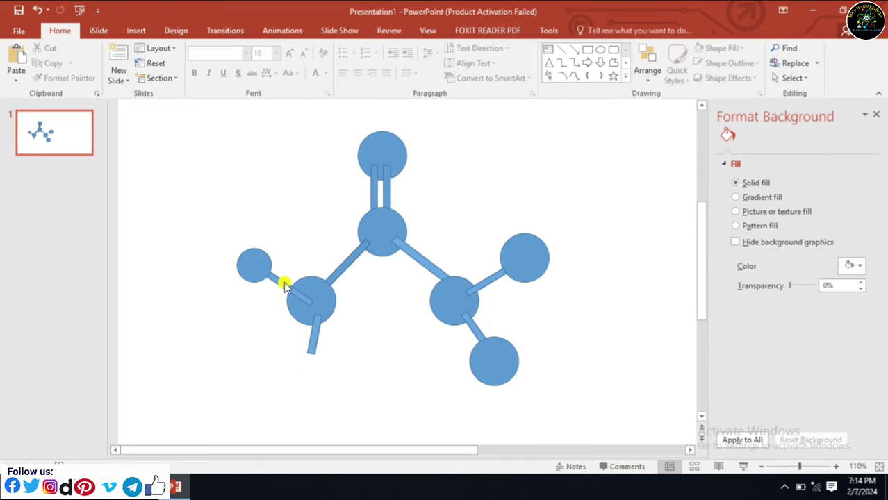
pyautogui.click(254, 262)
pyautogui.rightClick(255, 264)
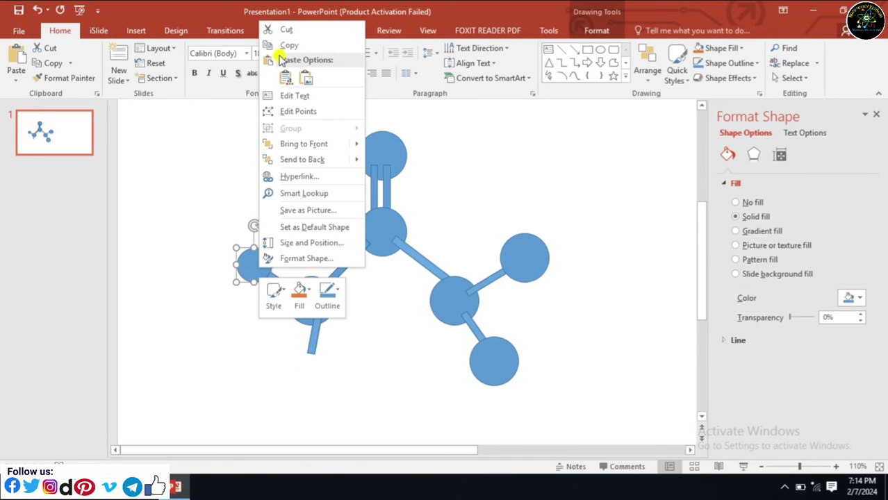
pyautogui.click(317, 165)
pyautogui.click(367, 345)
pyautogui.hotkey('ctrl', 'v')
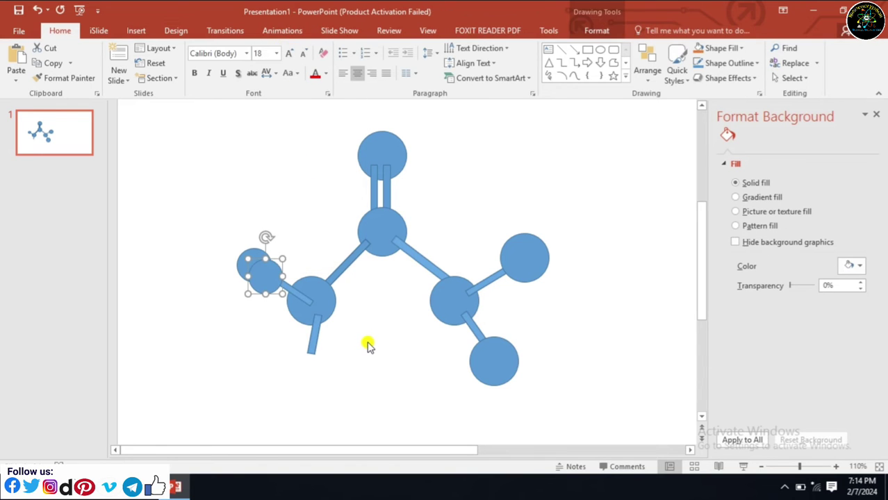
pyautogui.moveTo(259, 274); pyautogui.dragTo(301, 359)
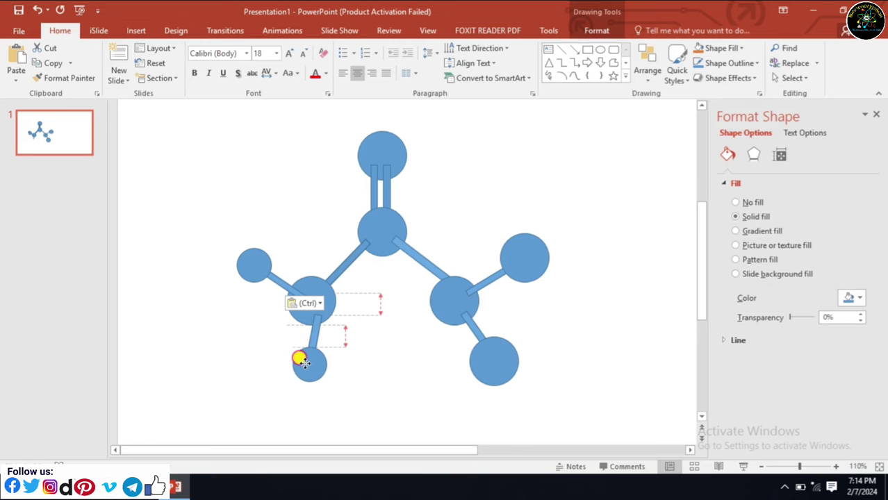
pyautogui.click(364, 349)
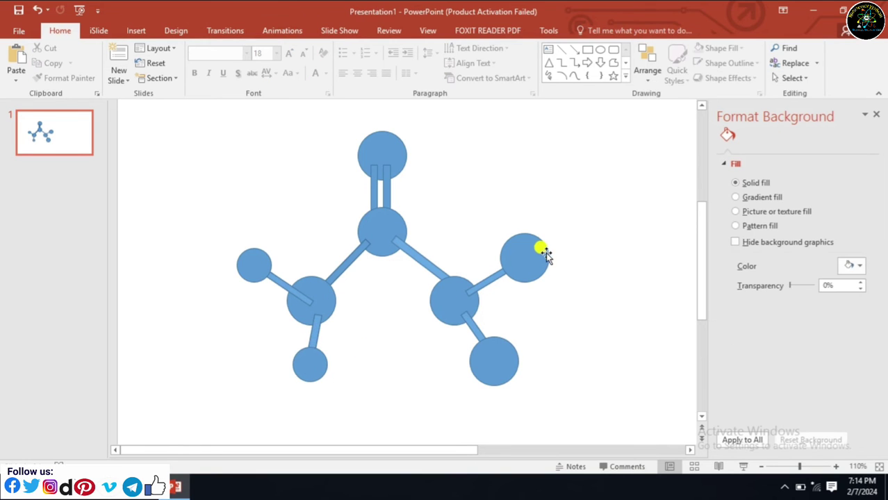
# Step: Replace the large upper-right circle with a small circle copy
pyautogui.click(542, 255)
pyautogui.press('Delete')
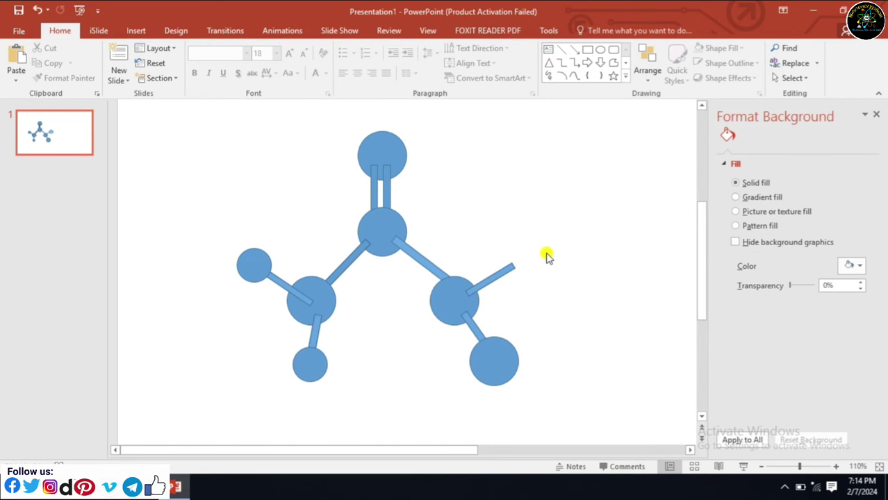
pyautogui.hotkey('ctrl', 'v')
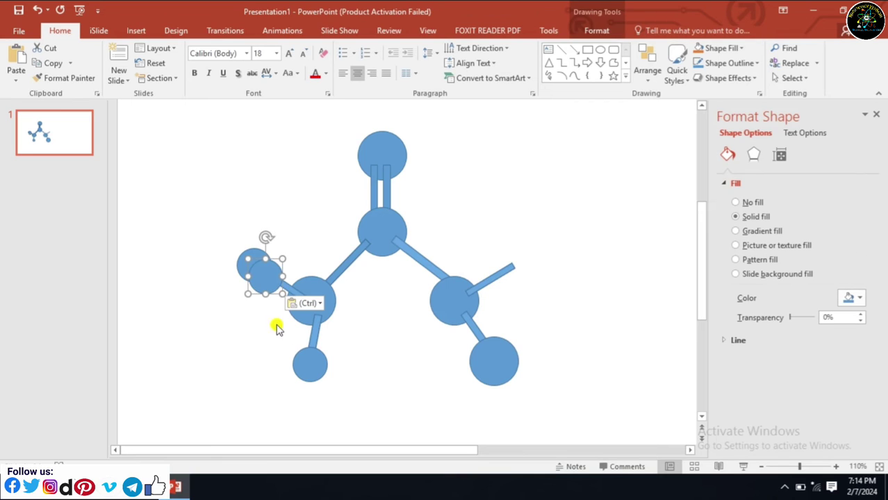
pyautogui.moveTo(249, 273); pyautogui.dragTo(515, 257)
pyautogui.click(539, 323)
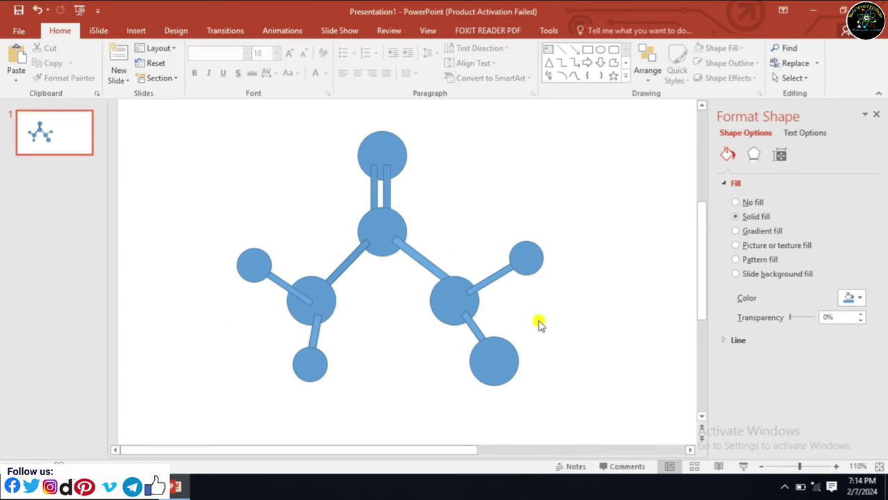
# Step: Replace the large lower-right circle with a small circle copy
pyautogui.click(486, 379)
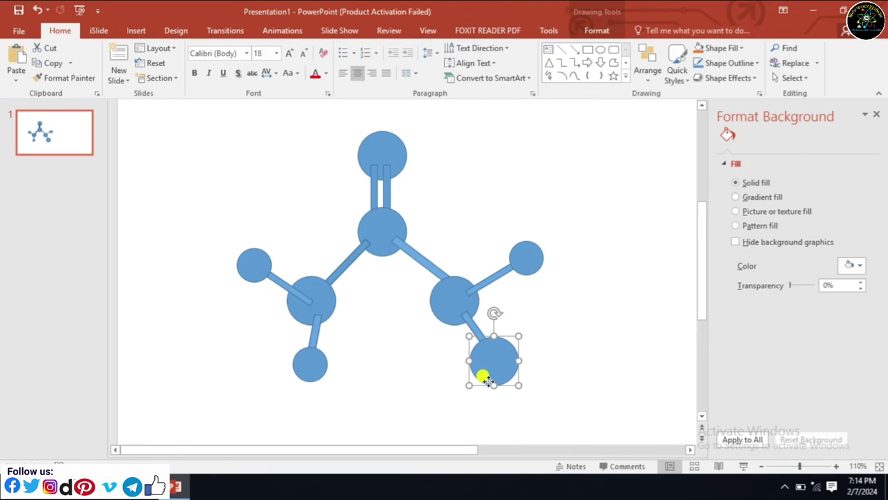
pyautogui.press('Delete')
pyautogui.hotkey('ctrl', 'v')
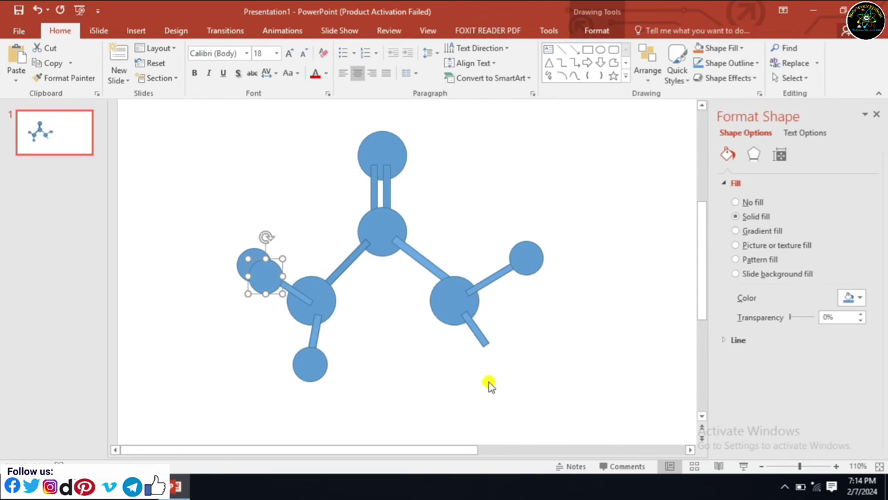
pyautogui.moveTo(242, 254)
pyautogui.mouseDown()
pyautogui.moveTo(487, 362)
pyautogui.moveTo(482, 354)
pyautogui.moveTo(490, 354)
pyautogui.mouseUp()
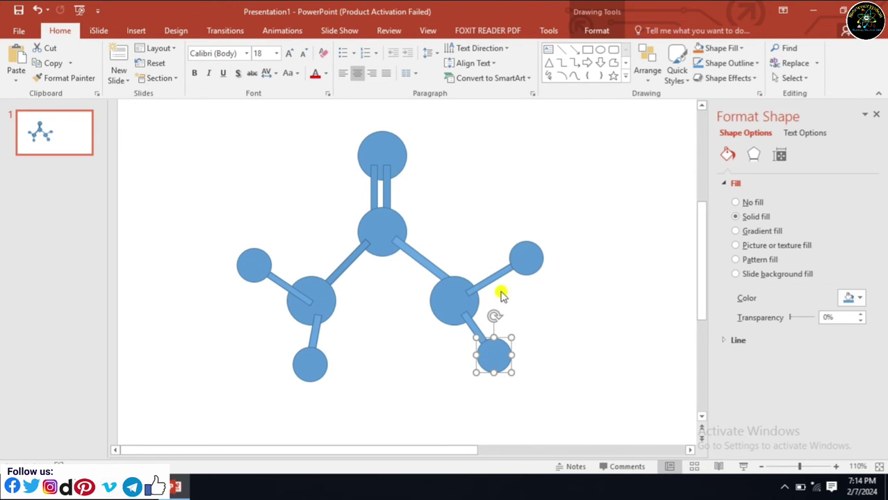
pyautogui.click(501, 281)
# Step: Nudge the small upper-right circle snugly onto its bond end
pyautogui.click(504, 264)
pyautogui.moveTo(506, 266); pyautogui.dragTo(504, 268)
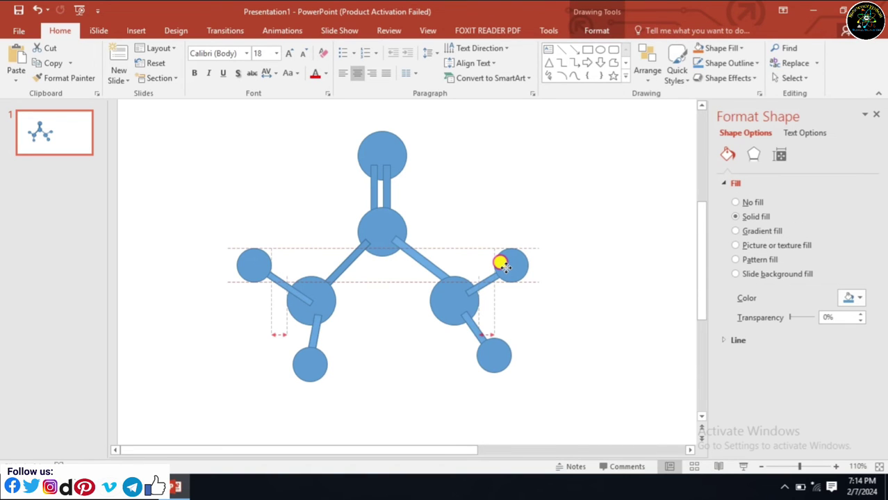
pyautogui.moveTo(501, 265); pyautogui.dragTo(500, 261)
pyautogui.click(536, 331)
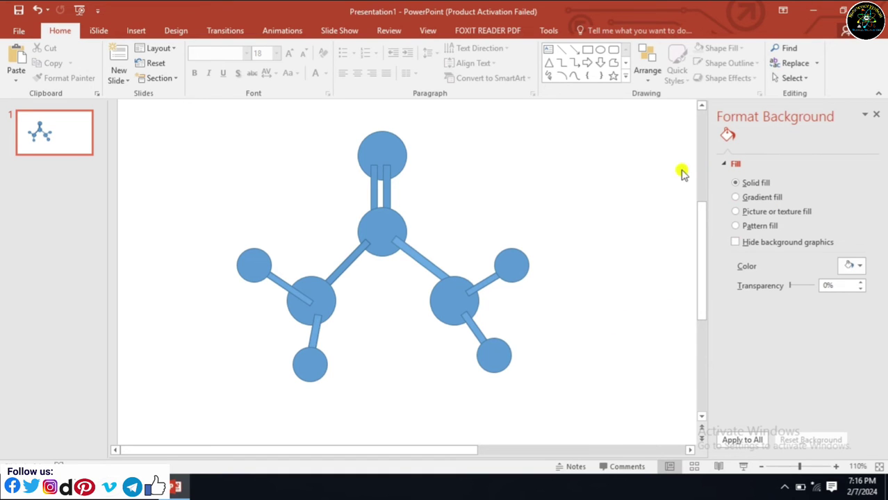
# Step: Apply rounded top and bottom bevel presets to the top sphere
pyautogui.click(364, 147)
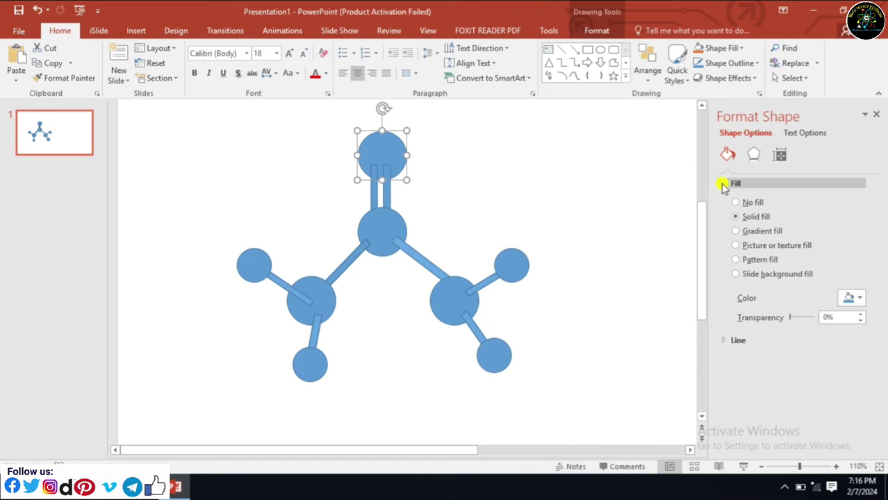
pyautogui.click(754, 155)
pyautogui.click(754, 267)
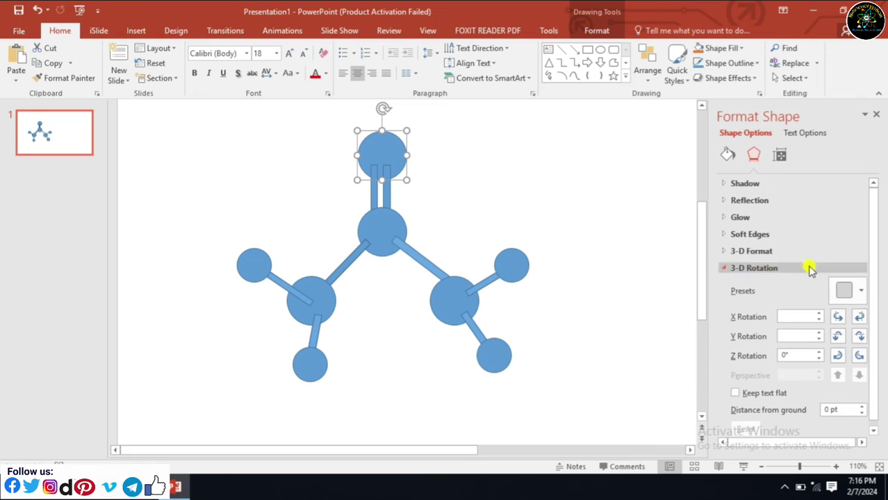
pyautogui.click(763, 251)
pyautogui.click(758, 289)
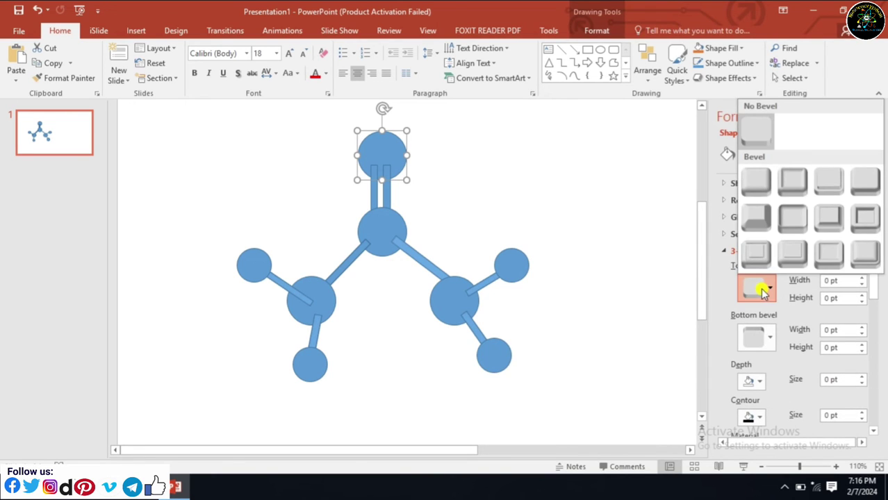
pyautogui.click(762, 196)
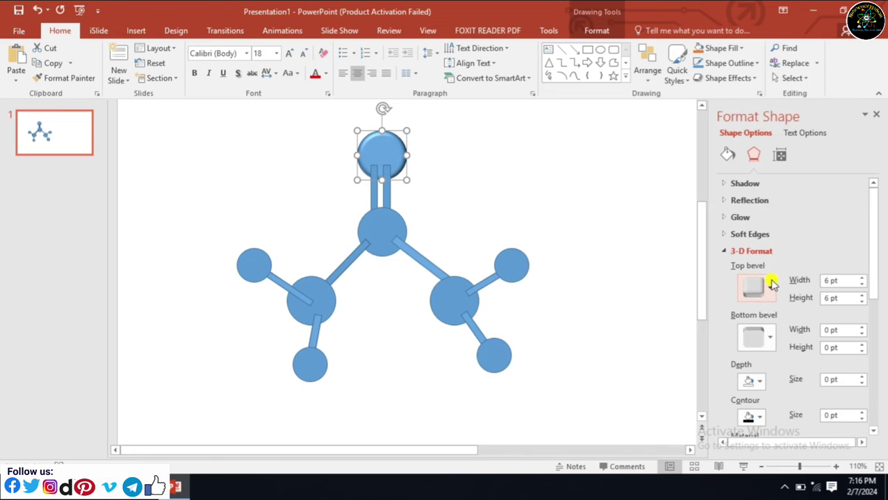
pyautogui.click(761, 337)
pyautogui.click(757, 232)
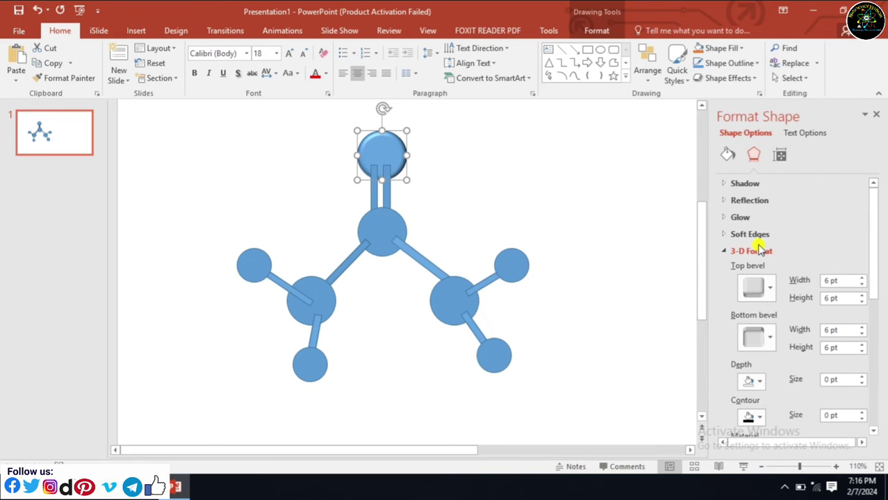
# Step: Set the top sphere's top and bottom bevel widths and heights to 26 pt
pyautogui.moveTo(831, 285); pyautogui.dragTo(800, 289)
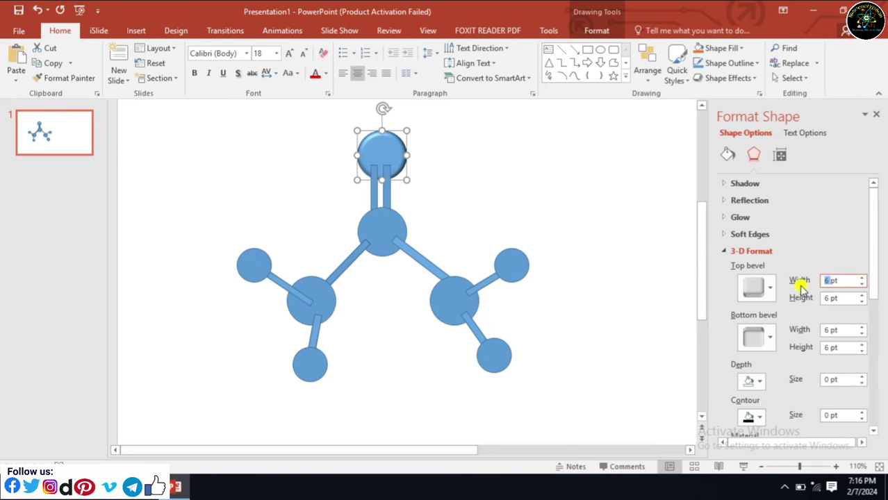
pyautogui.write('25')
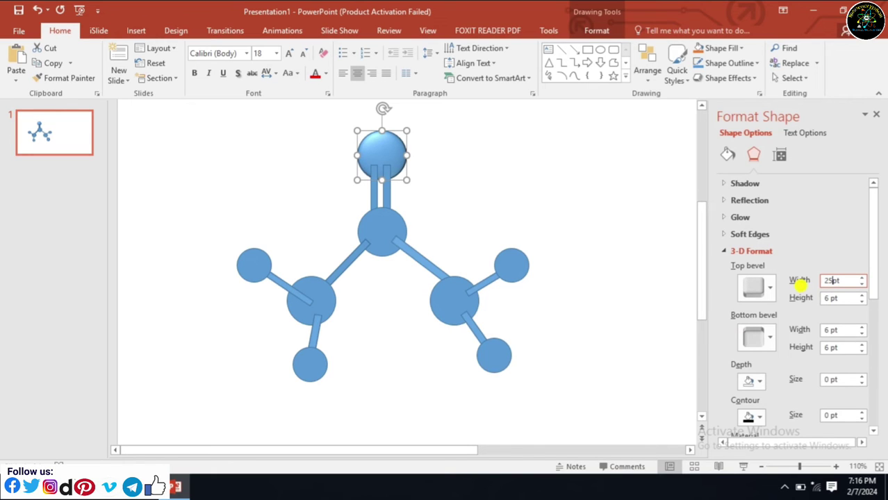
pyautogui.moveTo(829, 297); pyautogui.dragTo(806, 303)
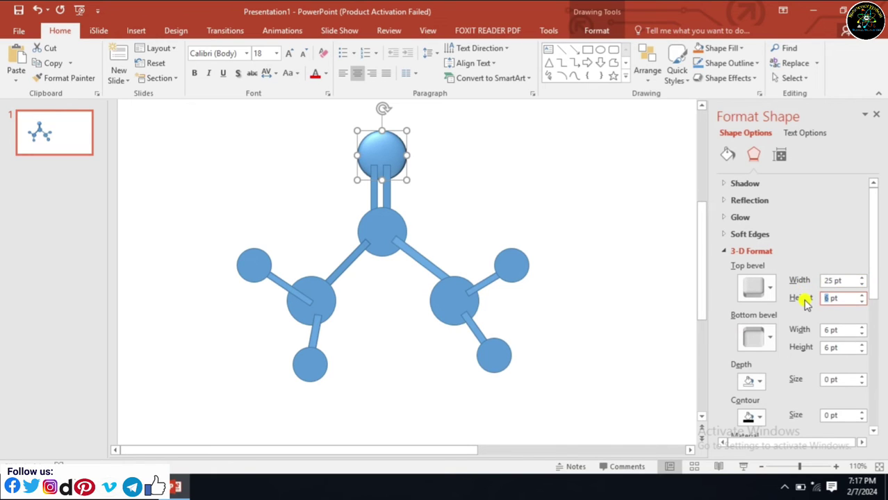
pyautogui.write('25')
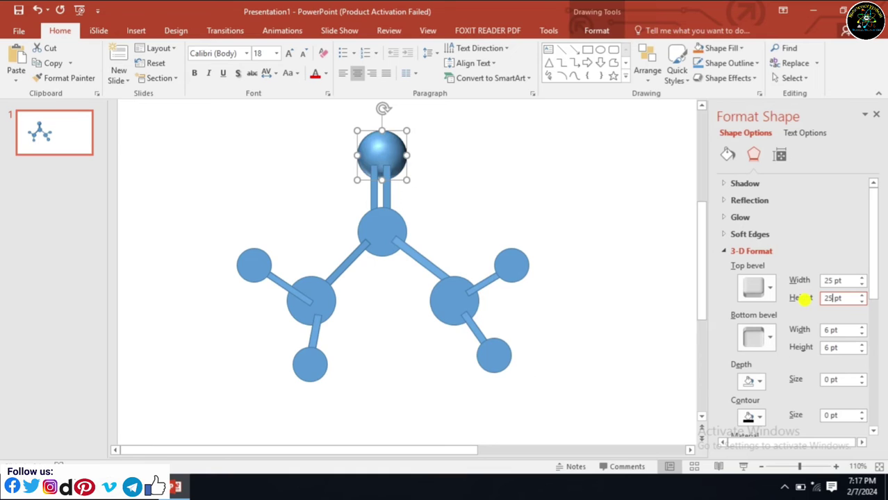
pyautogui.moveTo(829, 329); pyautogui.dragTo(803, 325)
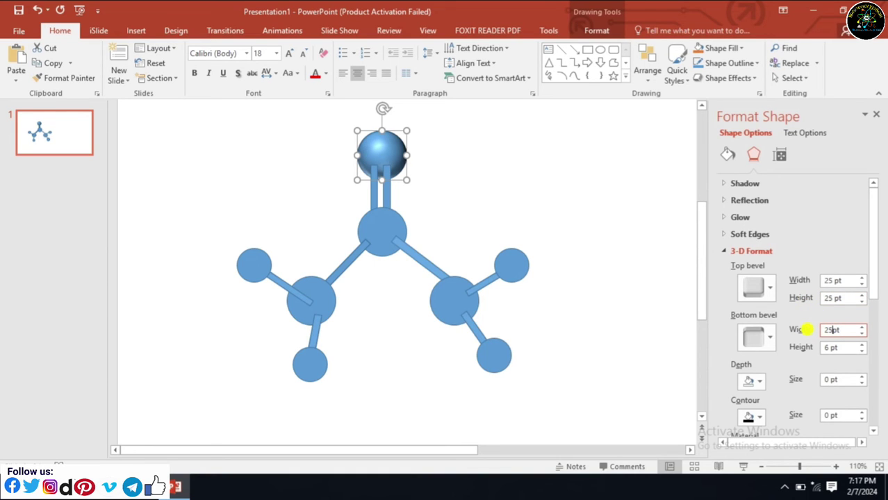
pyautogui.moveTo(825, 346); pyautogui.dragTo(791, 345)
pyautogui.write('25')
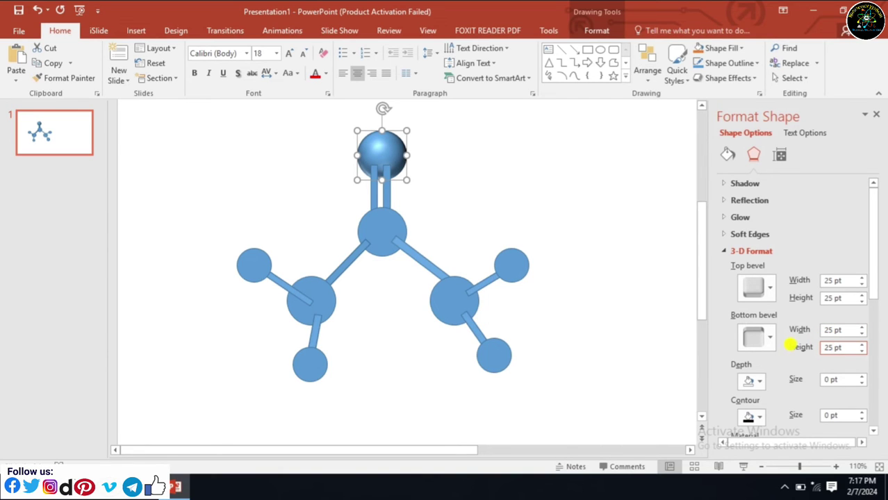
pyautogui.click(862, 278)
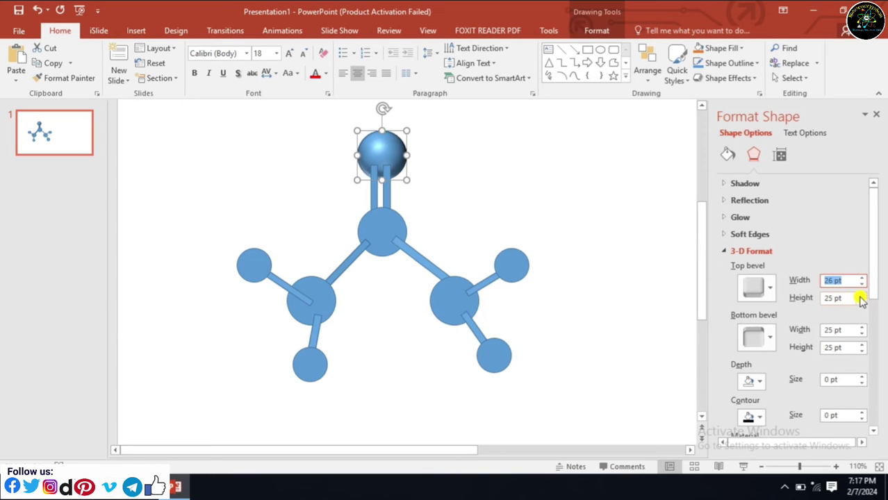
pyautogui.click(862, 295)
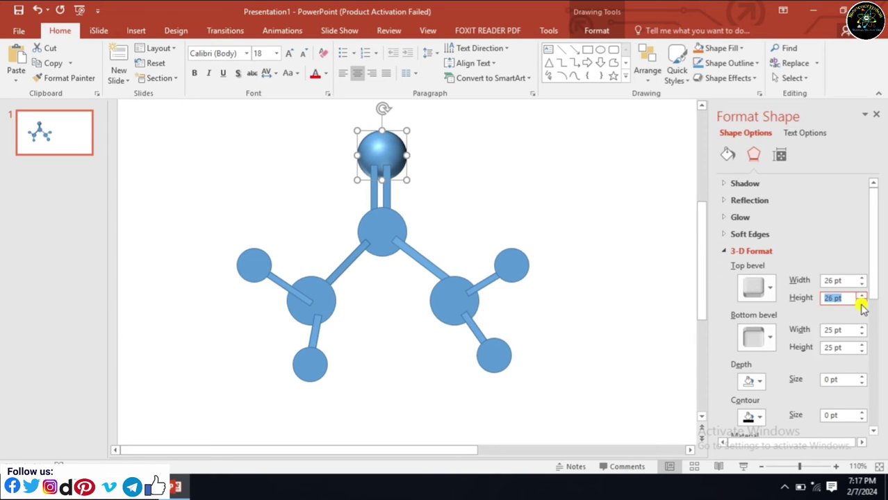
pyautogui.click(862, 327)
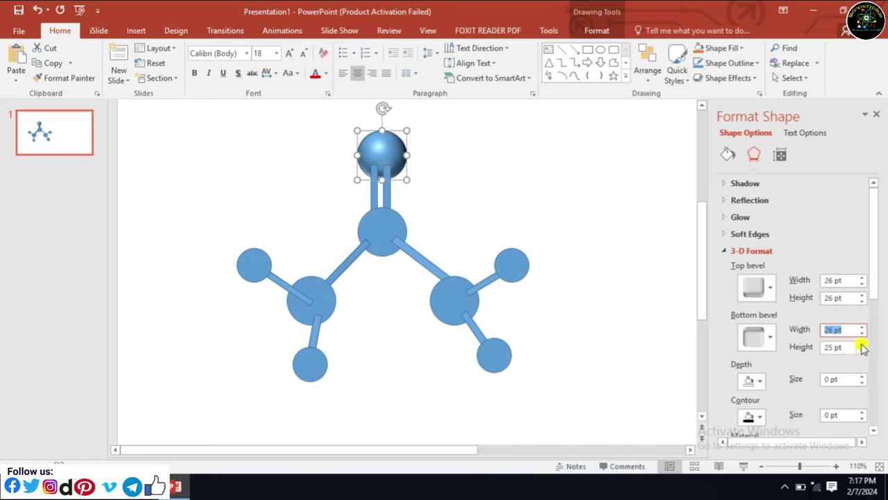
pyautogui.click(861, 344)
pyautogui.scroll(-2, 873, 298)
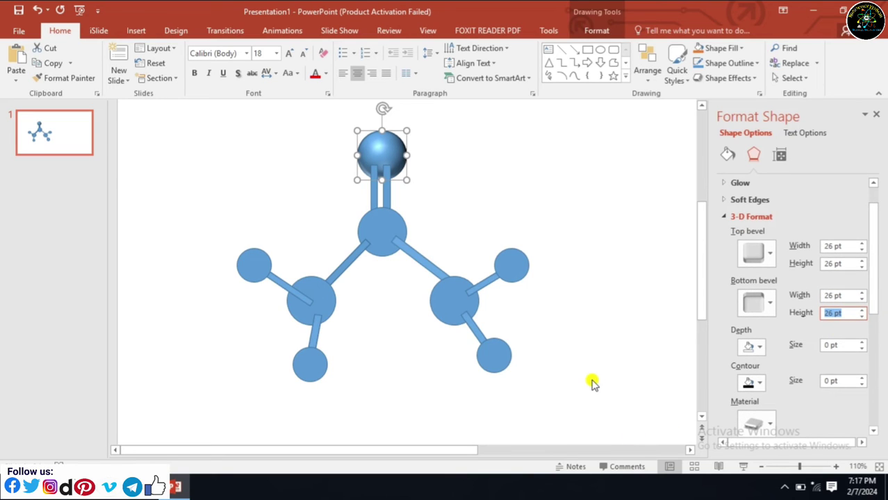
pyautogui.doubleClick(377, 142)
pyautogui.click(380, 231)
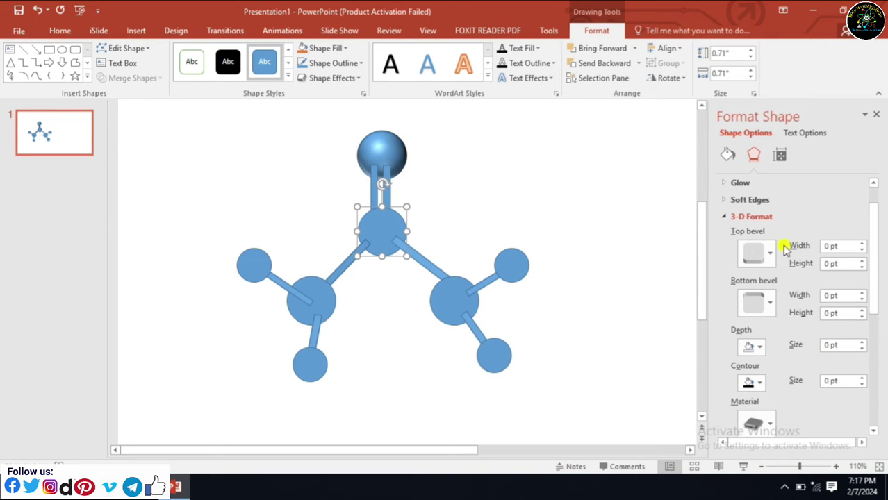
# Step: Give the central sphere a rounded top bevel of 26 × 26 pt
pyautogui.doubleClick(830, 246)
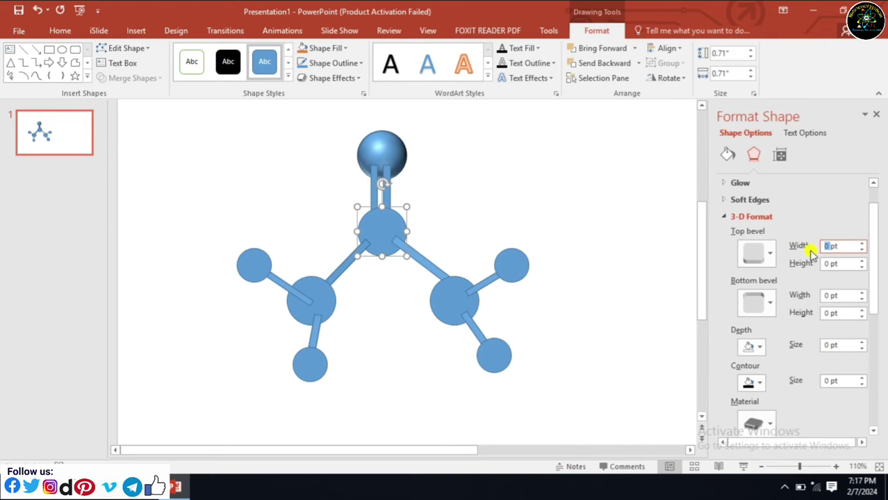
pyautogui.click(761, 254)
pyautogui.click(753, 342)
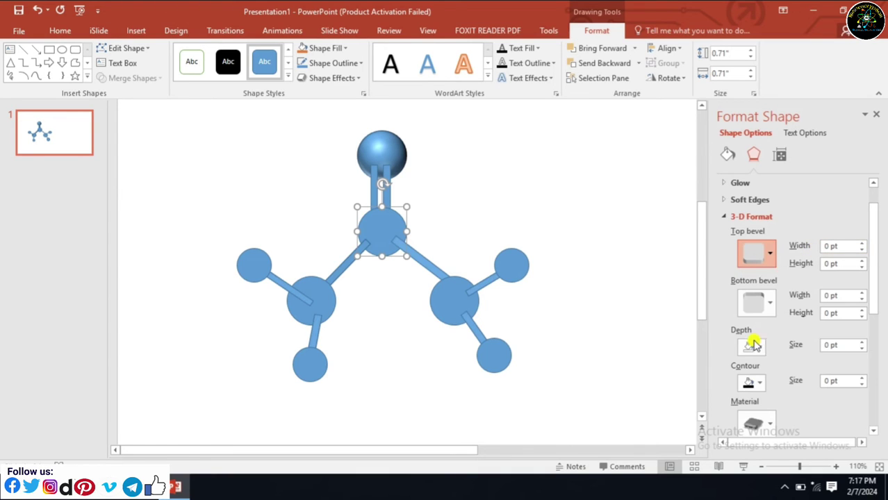
pyautogui.doubleClick(830, 244)
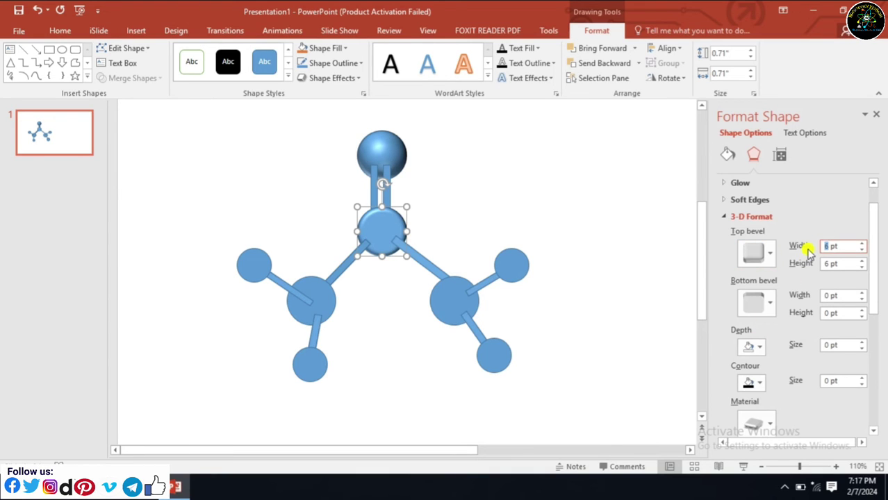
pyautogui.write('26')
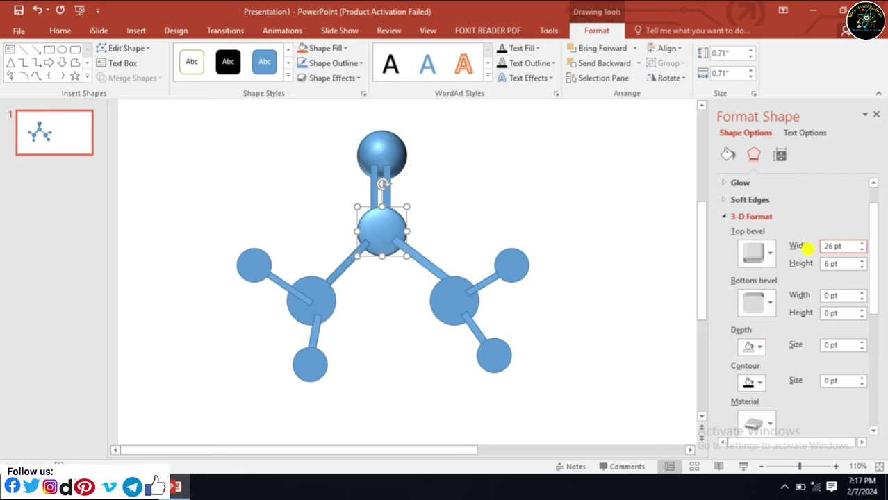
pyautogui.doubleClick(828, 264)
pyautogui.write('2')
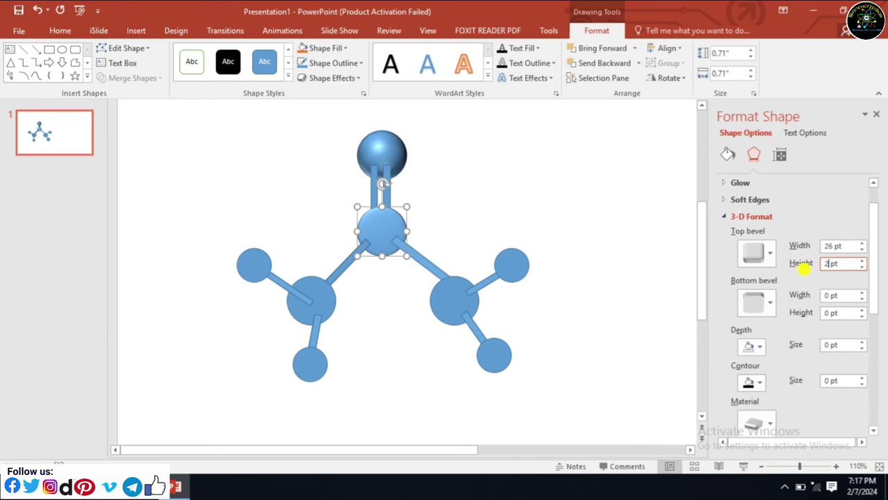
# Step: Add a 26 pt bottom bevel to the central sphere
pyautogui.click(770, 304)
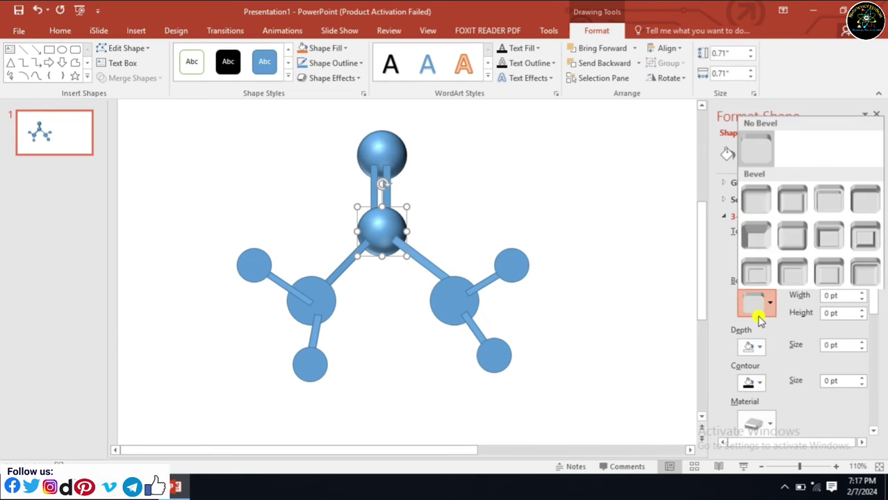
pyautogui.click(757, 205)
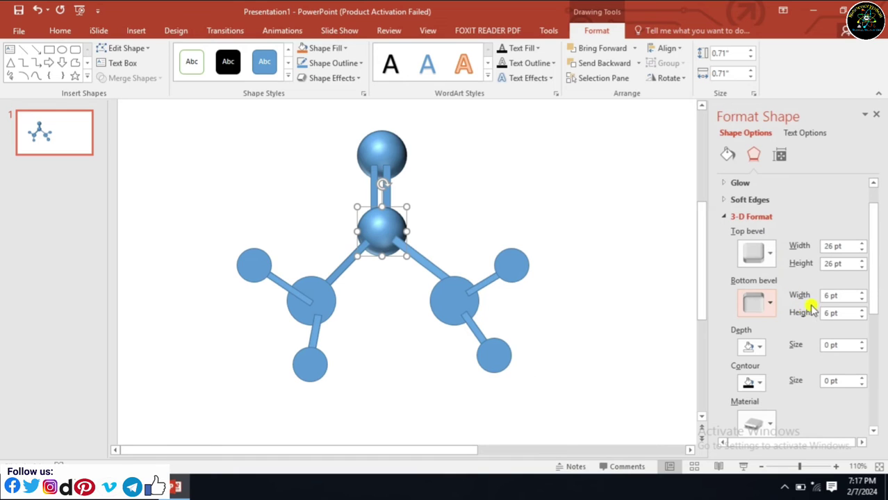
pyautogui.doubleClick(830, 294)
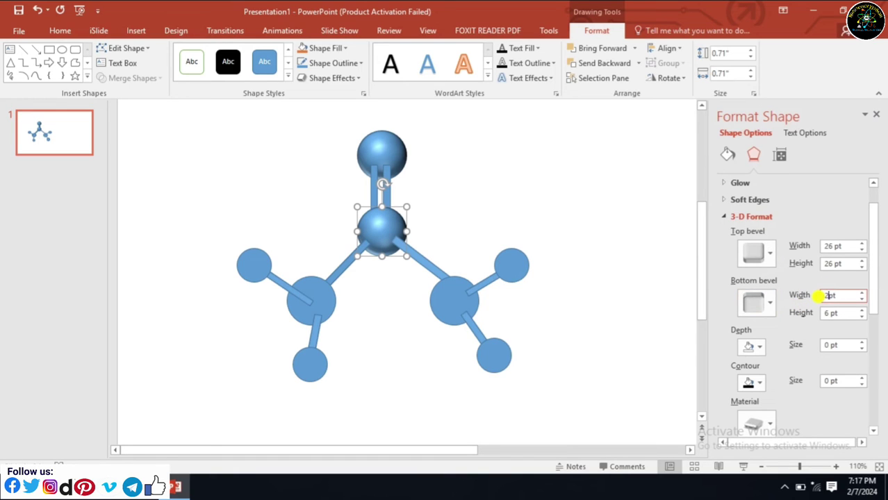
pyautogui.press('Tab')
pyautogui.write('26')
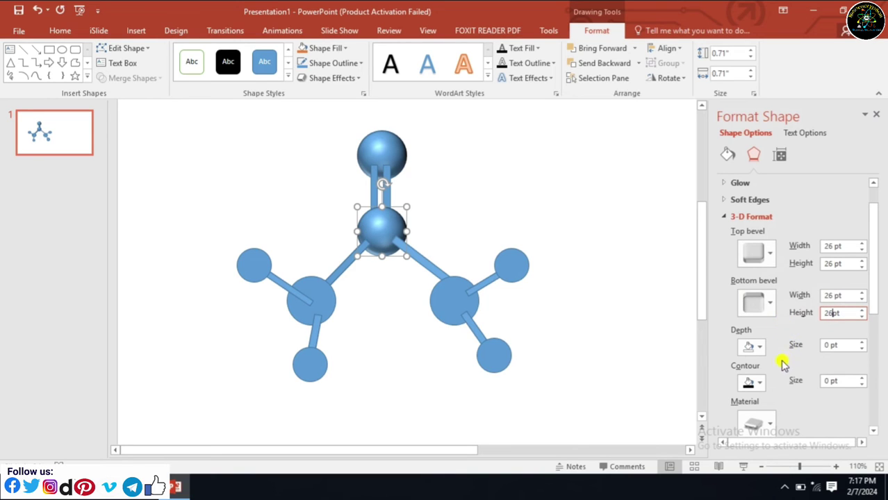
pyautogui.click(503, 259)
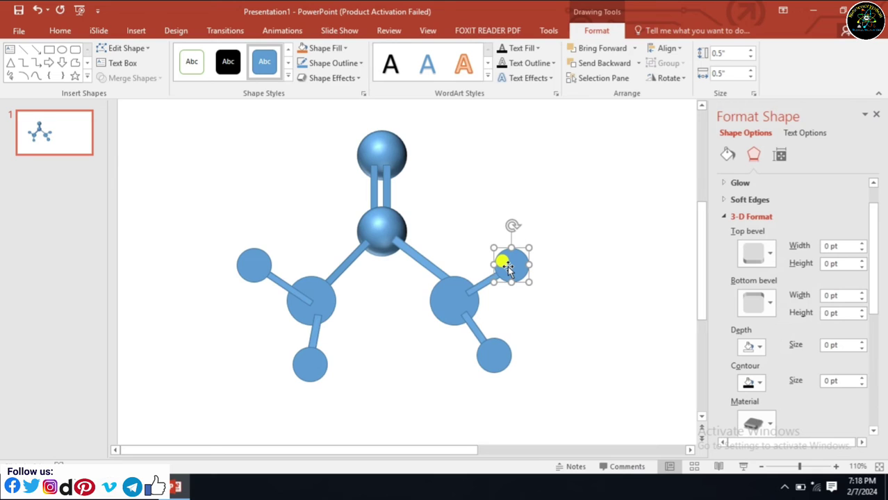
# Step: Give the large right-hand sphere rounded top and bottom bevels of 26 pt
pyautogui.click(458, 300)
pyautogui.click(769, 257)
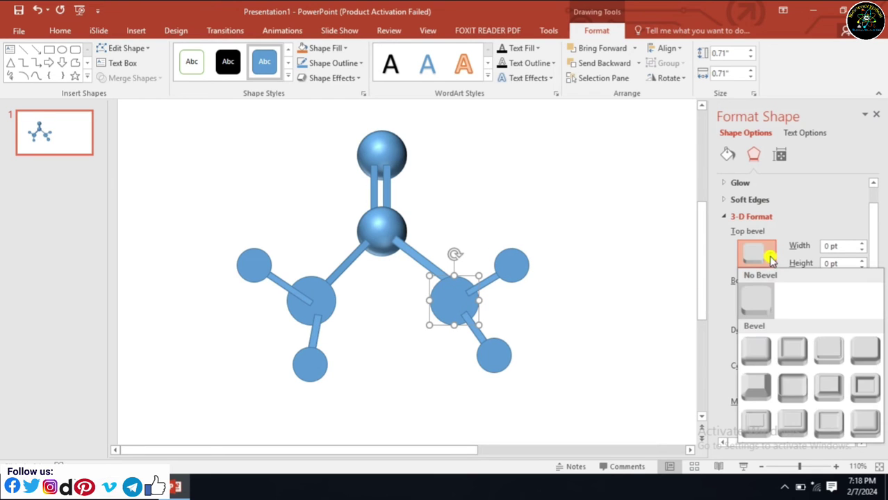
pyautogui.click(757, 347)
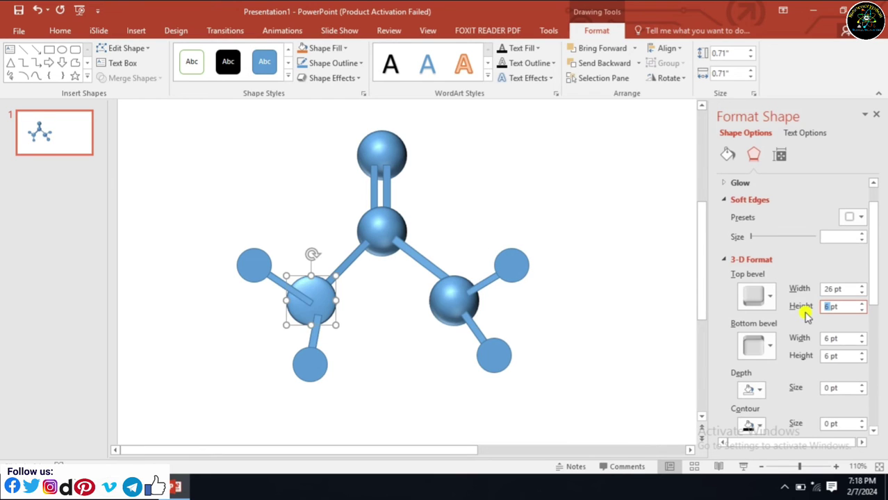
pyautogui.write('26')
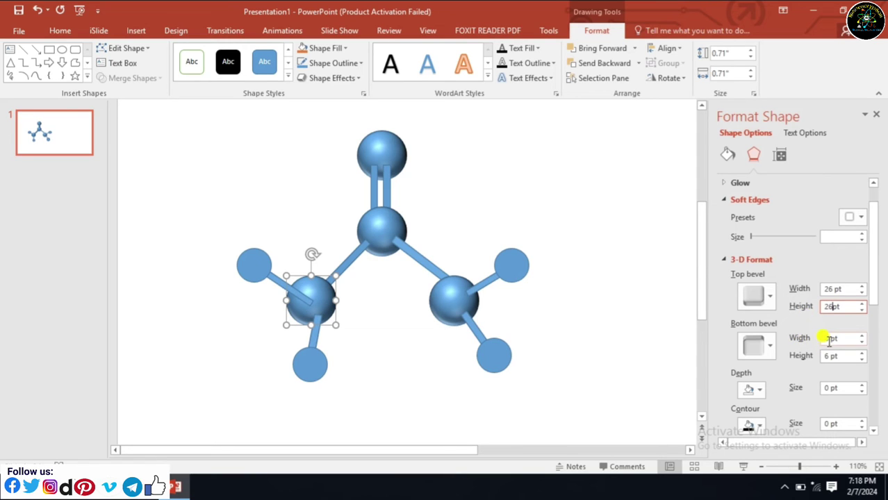
pyautogui.click(830, 340)
pyautogui.write('26')
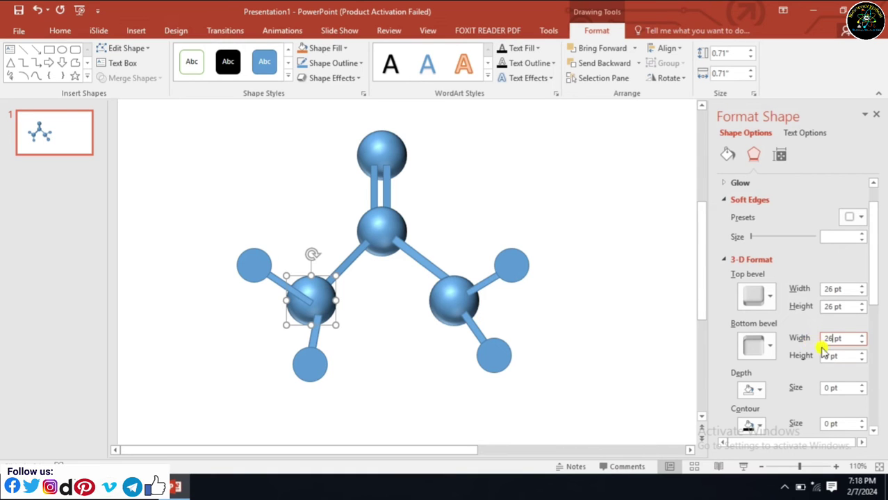
pyautogui.click(825, 355)
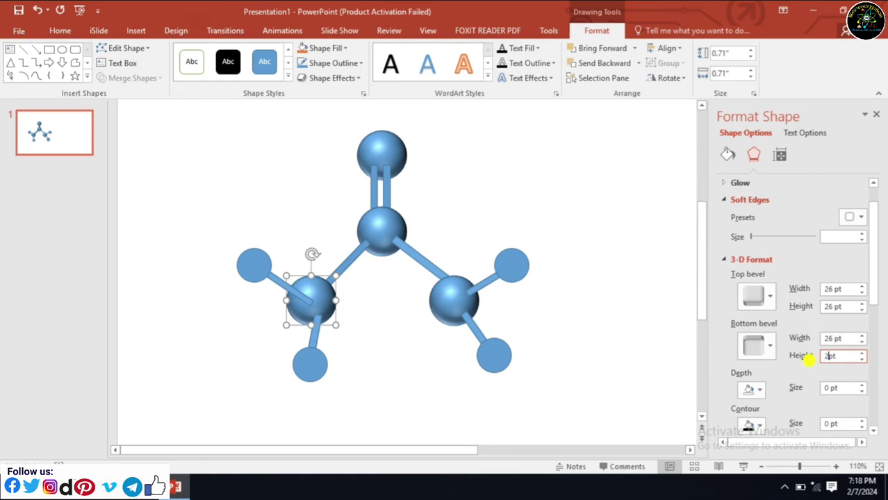
pyautogui.write('26')
pyautogui.click(828, 338)
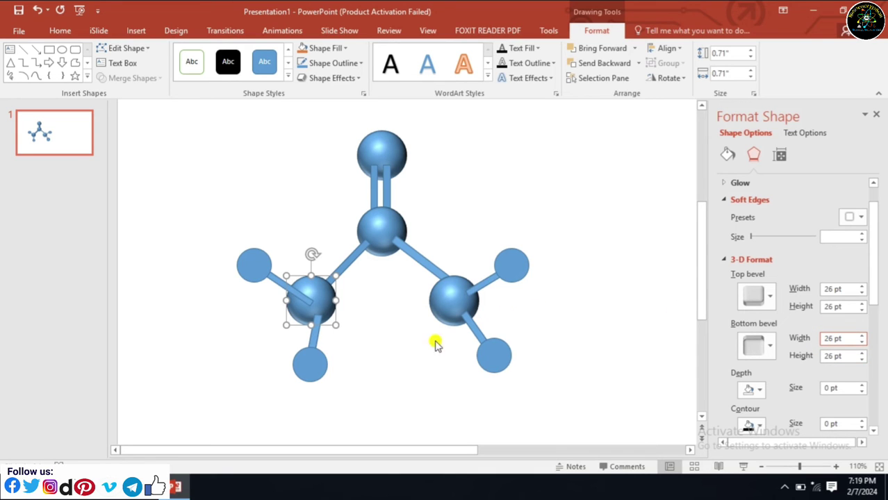
pyautogui.click(414, 342)
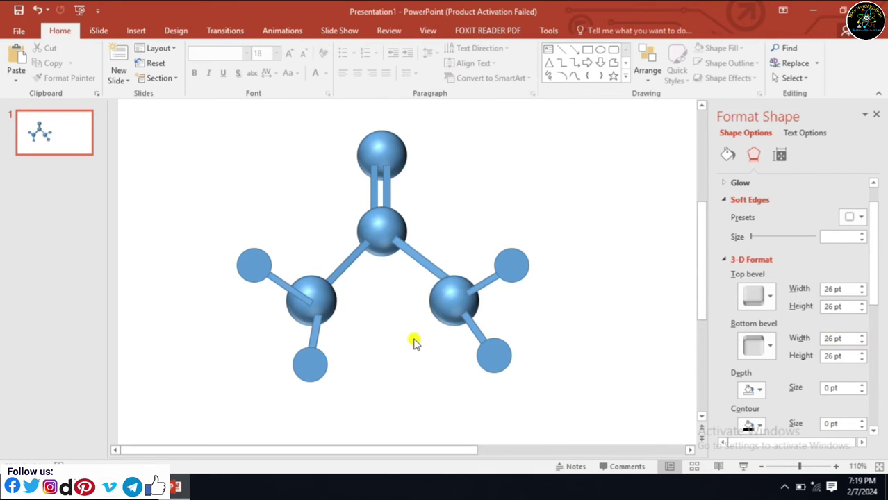
# Step: Give the four small outer atoms Circle top and bottom bevel presets
pyautogui.click(239, 256)
pyautogui.keyDown('shift'); pyautogui.click(305, 356); pyautogui.keyUp('shift')
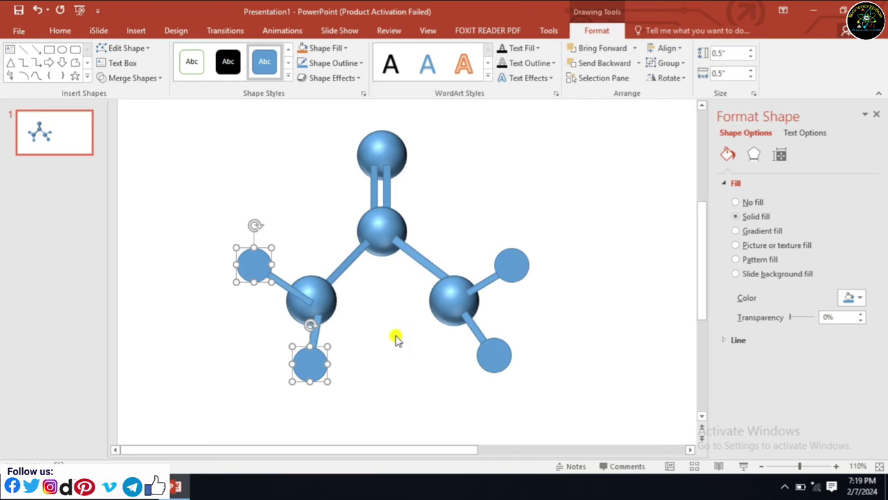
pyautogui.keyDown('shift'); pyautogui.click(509, 266); pyautogui.keyUp('shift')
pyautogui.keyDown('shift'); pyautogui.click(495, 352); pyautogui.keyUp('shift')
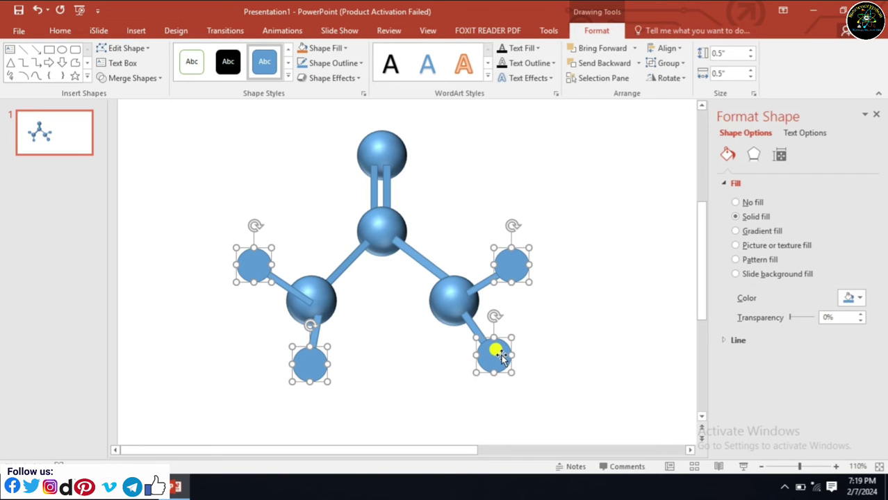
pyautogui.click(756, 156)
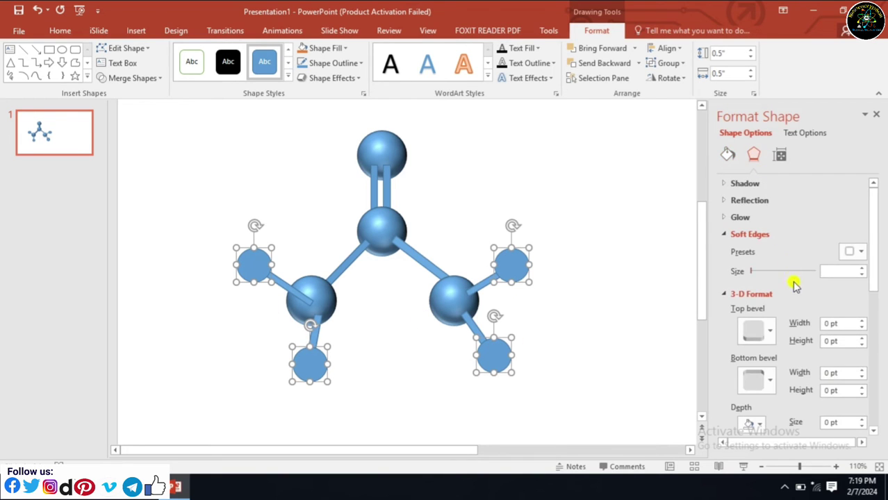
pyautogui.click(758, 335)
pyautogui.click(757, 223)
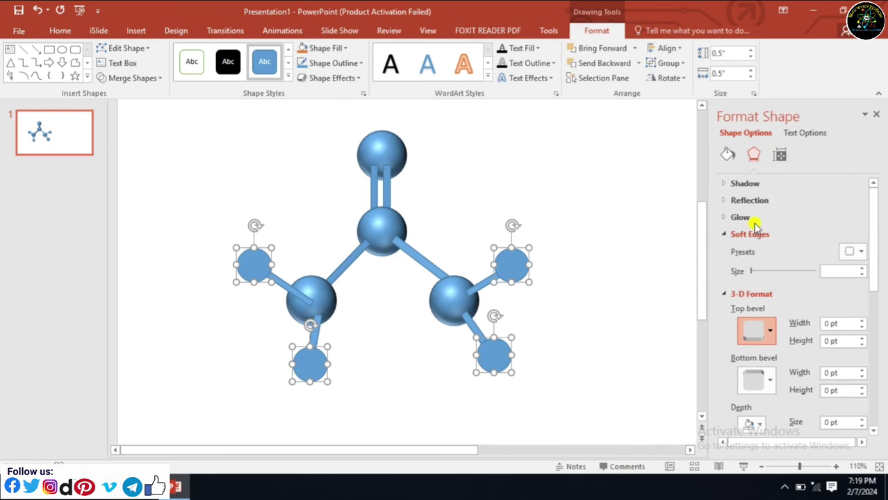
pyautogui.click(757, 379)
pyautogui.click(758, 277)
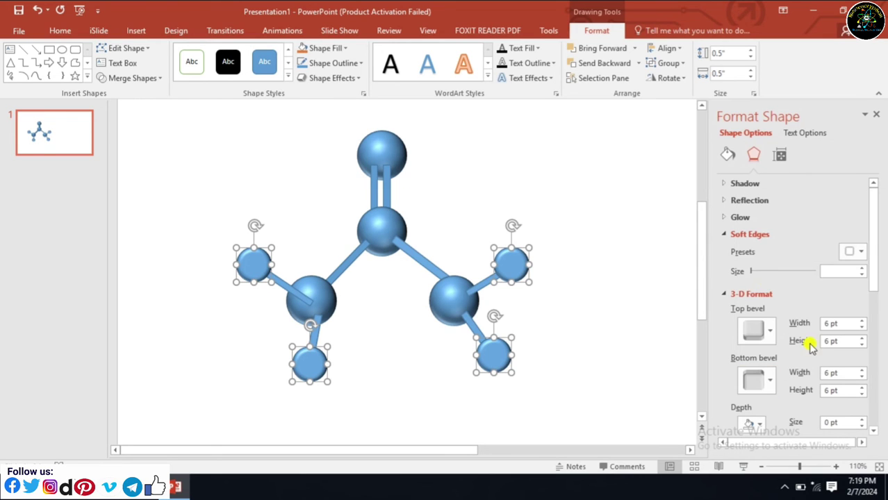
# Step: Adjust the top bevel width and height and the bottom bevel height toward 20 pt
pyautogui.click(830, 326)
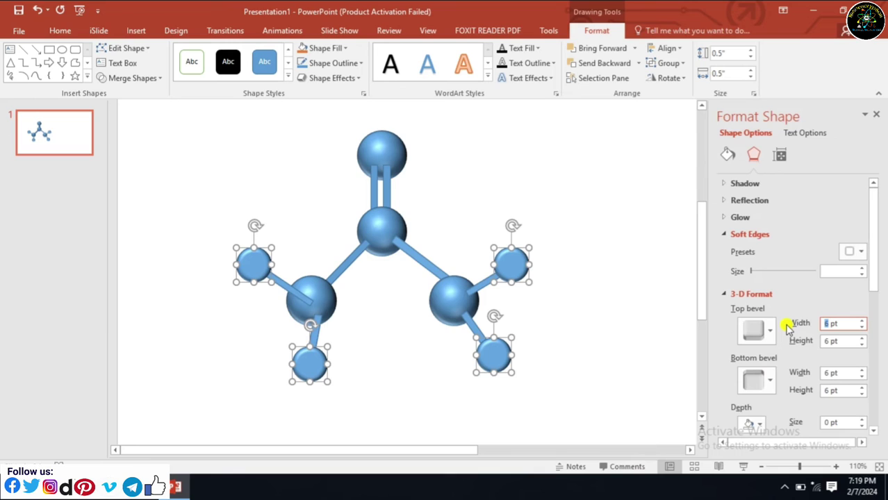
pyautogui.write('7')
pyautogui.press('BackSpace')
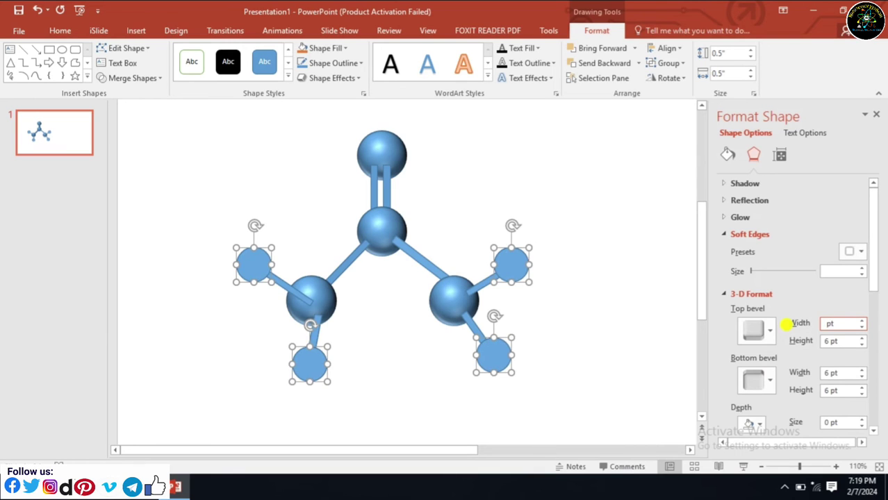
pyautogui.write('20')
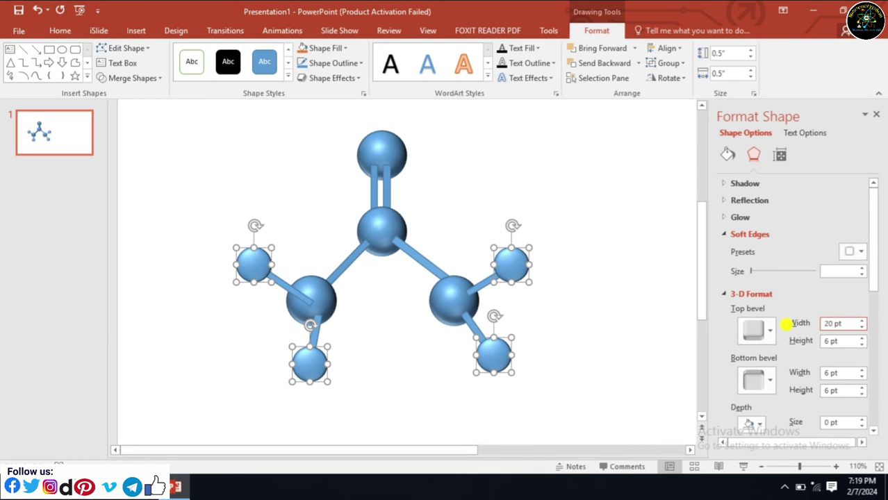
pyautogui.click(862, 320)
pyautogui.click(862, 320)
pyautogui.doubleClick(829, 341)
pyautogui.write('23.5')
pyautogui.press('Return')
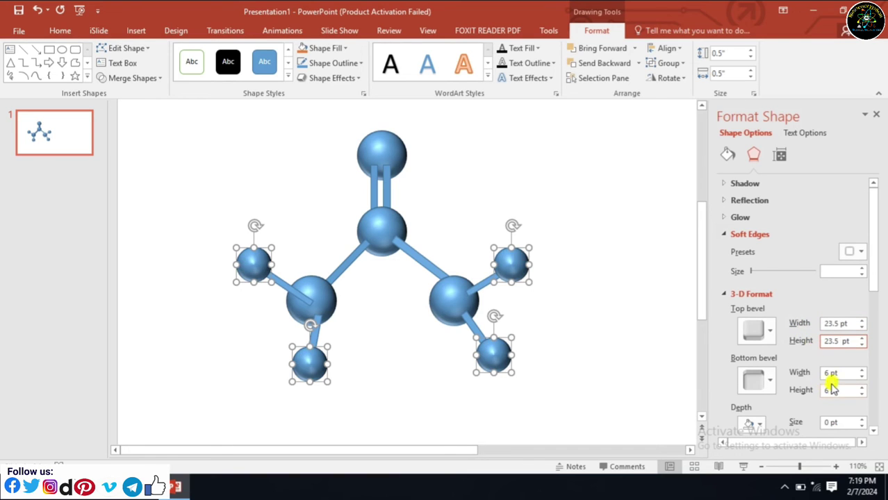
pyautogui.doubleClick(829, 374)
pyautogui.write('23.5')
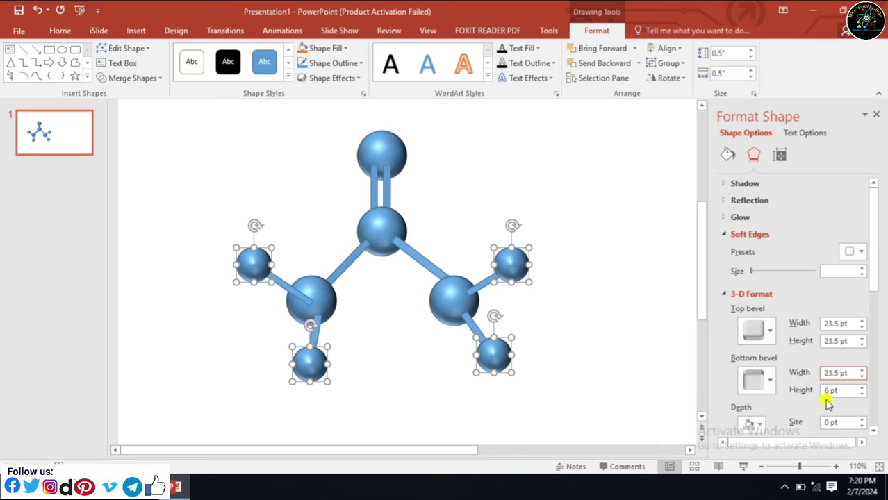
pyautogui.doubleClick(828, 390)
pyautogui.write('23.5')
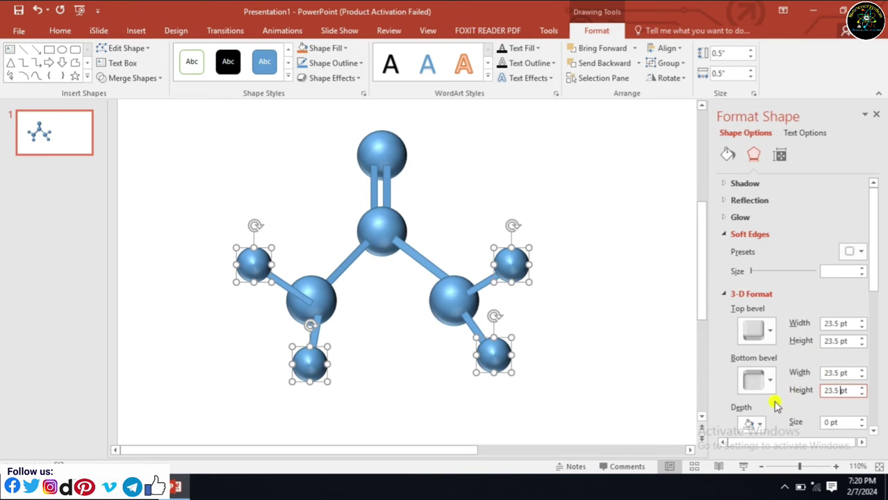
pyautogui.click(861, 393)
pyautogui.click(861, 393)
pyautogui.click(861, 393)
pyautogui.click(861, 393)
# Step: Set all top and bottom bevel widths and heights to exactly 20 pt
pyautogui.click(862, 327)
pyautogui.click(862, 328)
pyautogui.click(862, 328)
pyautogui.click(862, 328)
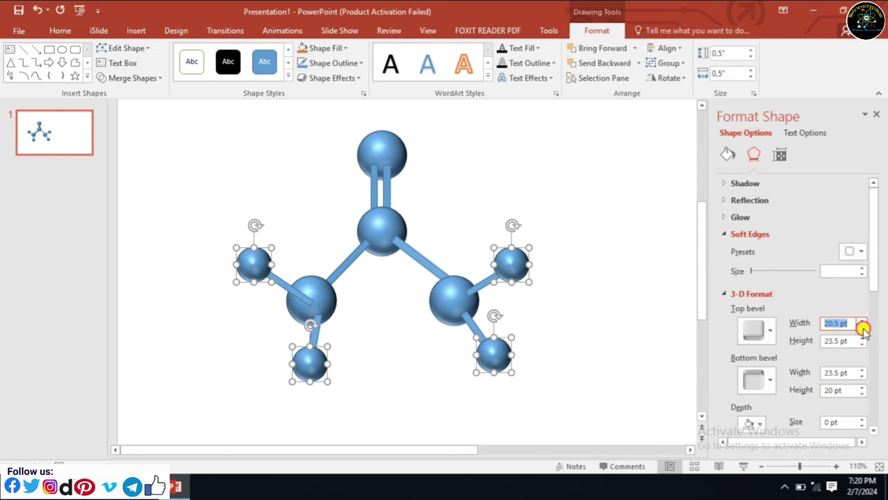
pyautogui.click(862, 328)
pyautogui.click(862, 328)
pyautogui.click(863, 320)
pyautogui.click(863, 321)
pyautogui.click(863, 320)
pyautogui.click(863, 321)
pyautogui.click(862, 320)
pyautogui.click(862, 320)
pyautogui.click(863, 321)
pyautogui.click(863, 320)
pyautogui.click(837, 339)
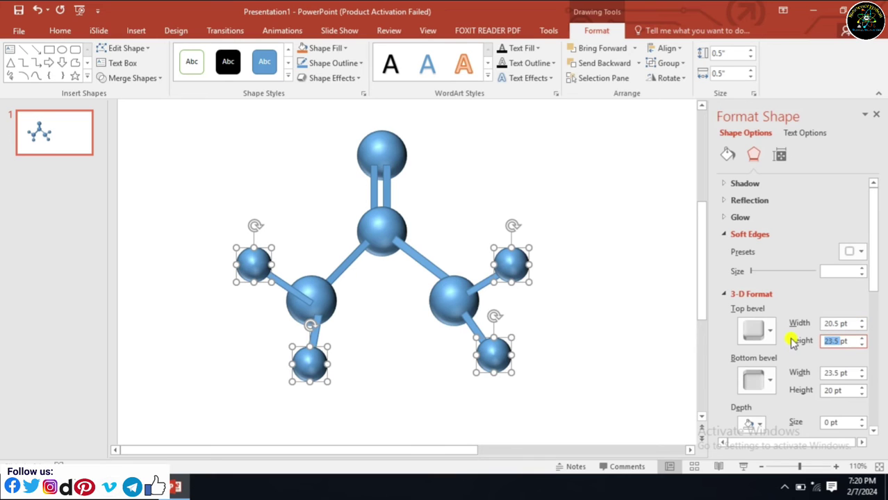
pyautogui.write('20')
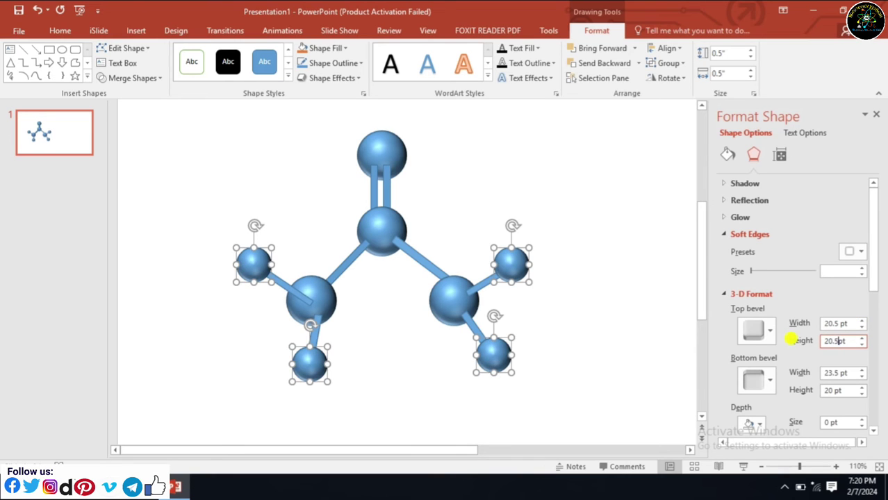
pyautogui.click(839, 373)
pyautogui.write('20')
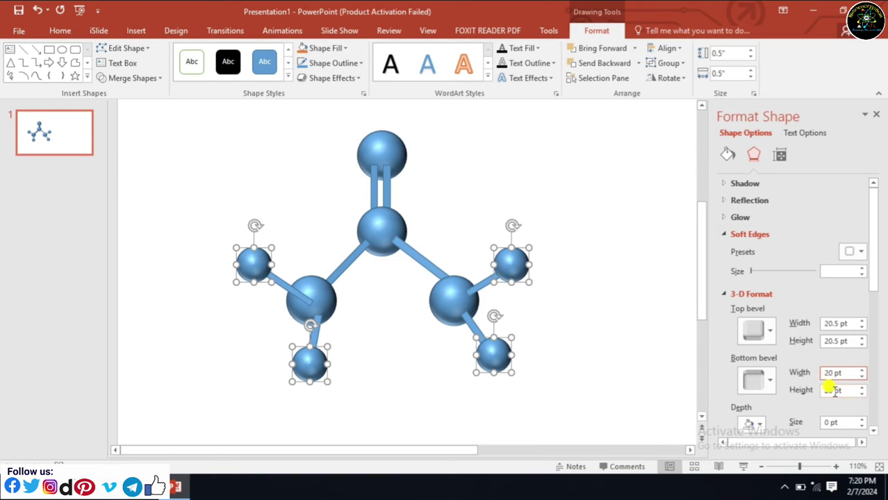
pyautogui.click(839, 324)
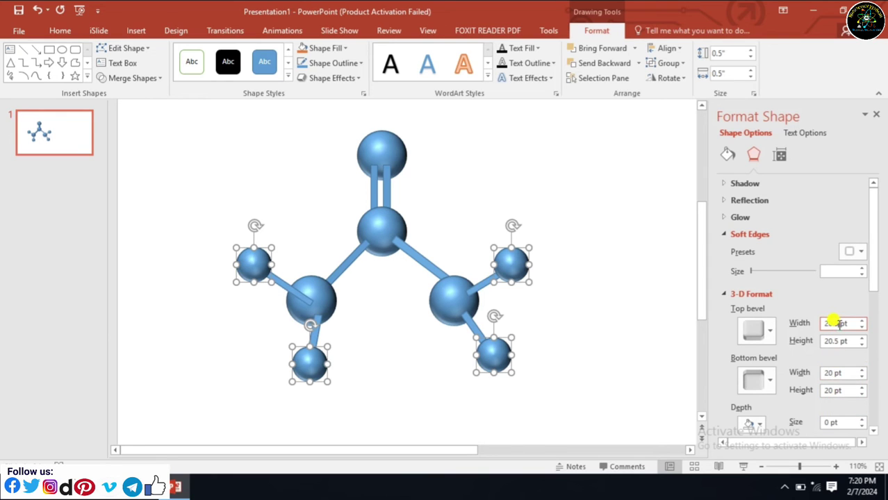
pyautogui.write('20')
pyautogui.click(838, 340)
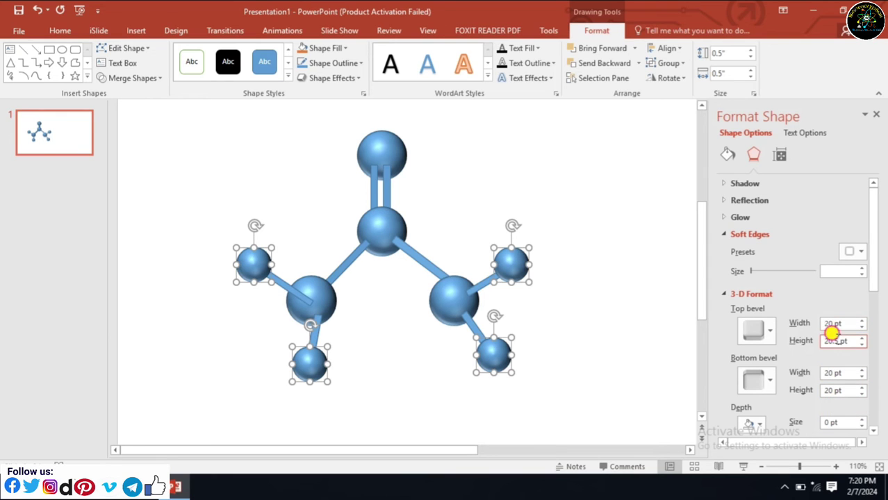
pyautogui.click(829, 371)
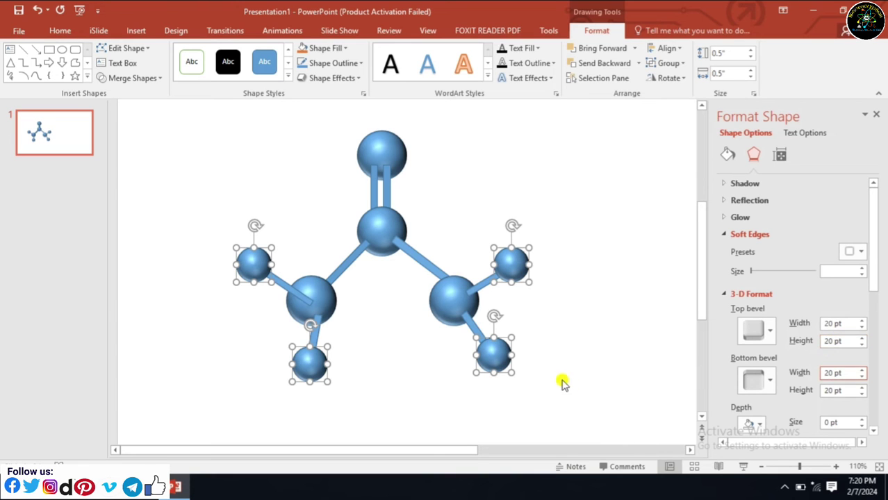
pyautogui.click(536, 376)
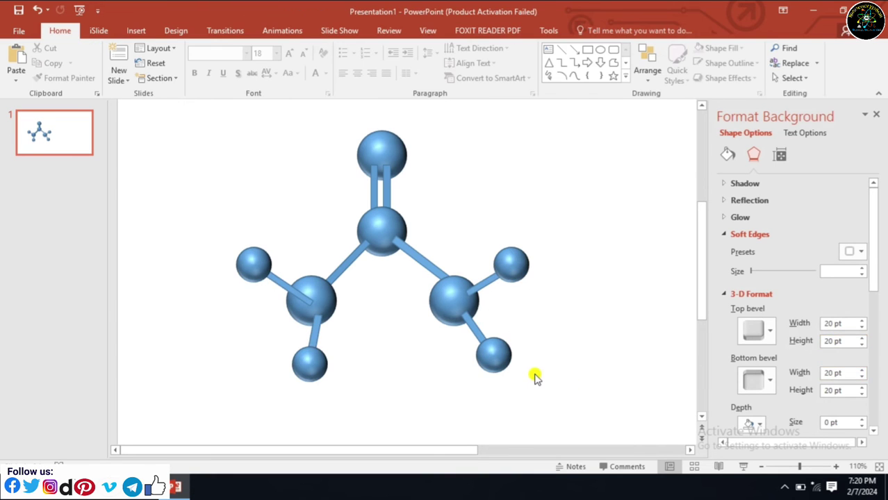
# Step: Make the top sphere red with no outline
pyautogui.click(382, 151)
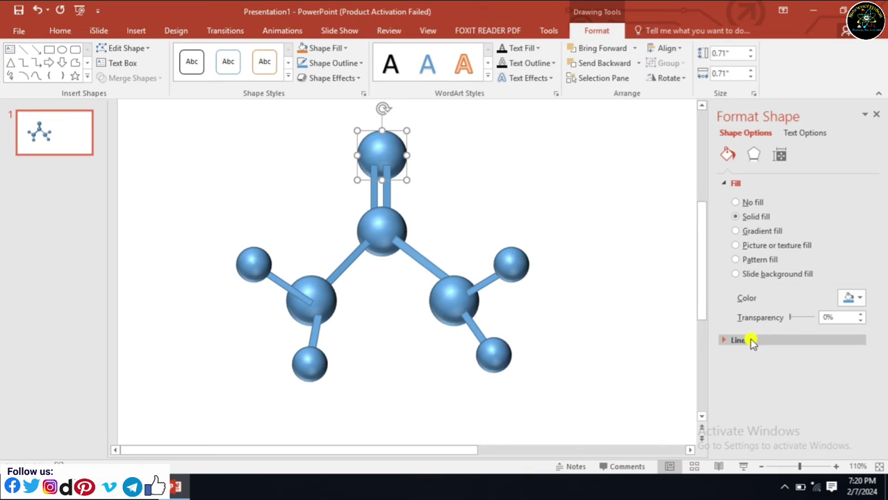
pyautogui.click(751, 341)
pyautogui.click(740, 360)
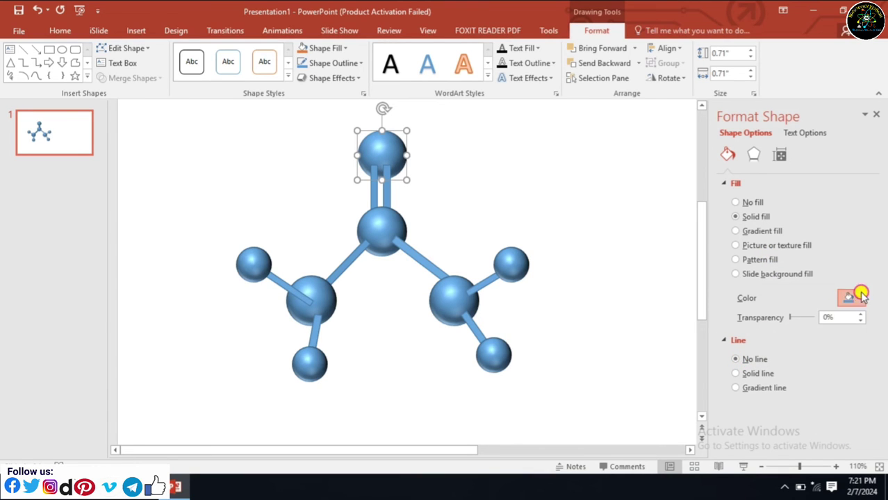
pyautogui.click(851, 297)
pyautogui.click(791, 400)
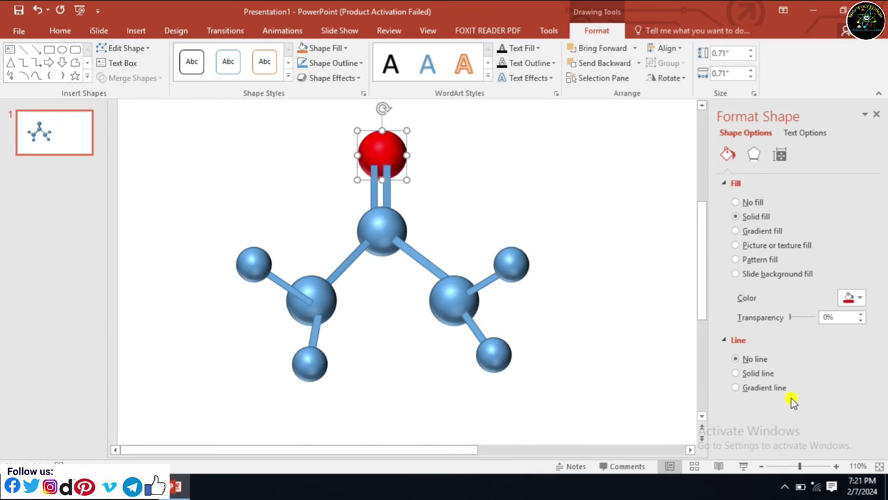
pyautogui.click(412, 248)
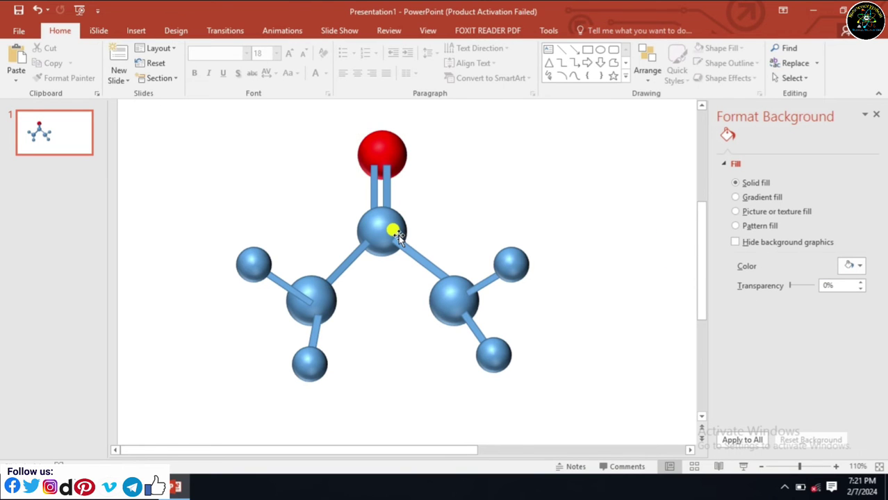
# Step: Fill the central atom dark grey and remove its outline
pyautogui.click(397, 234)
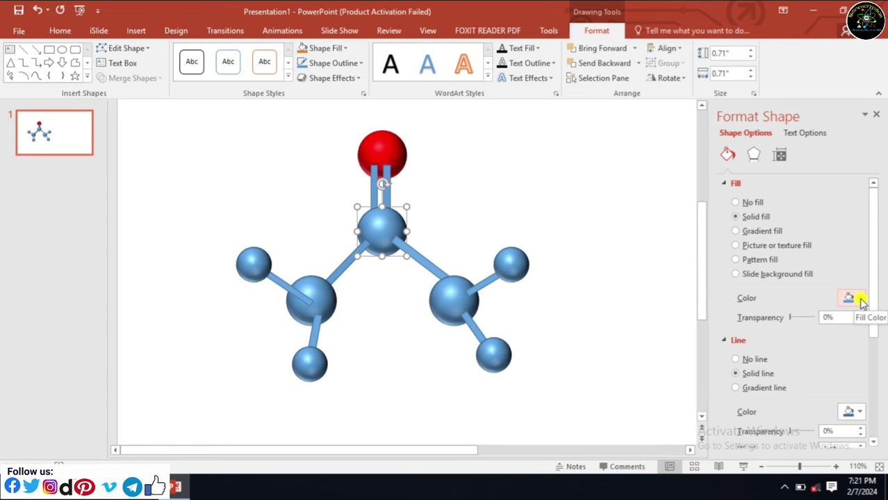
pyautogui.click(860, 300)
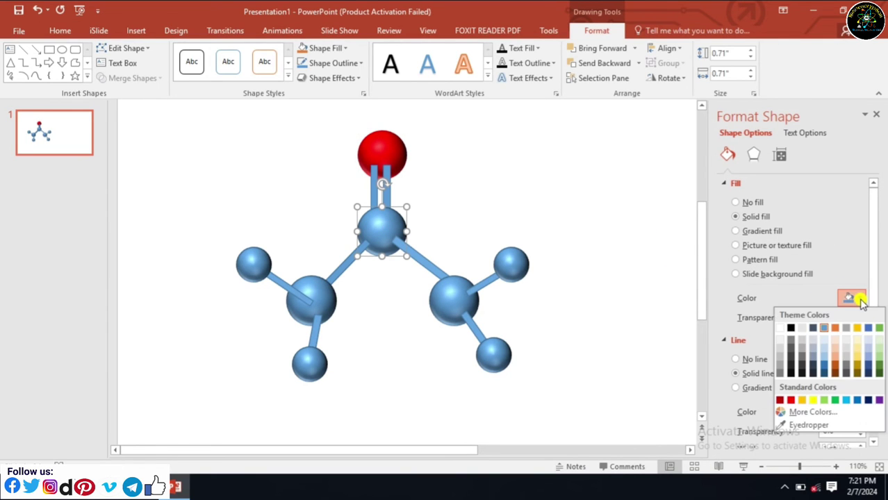
pyautogui.click(795, 352)
pyautogui.click(745, 359)
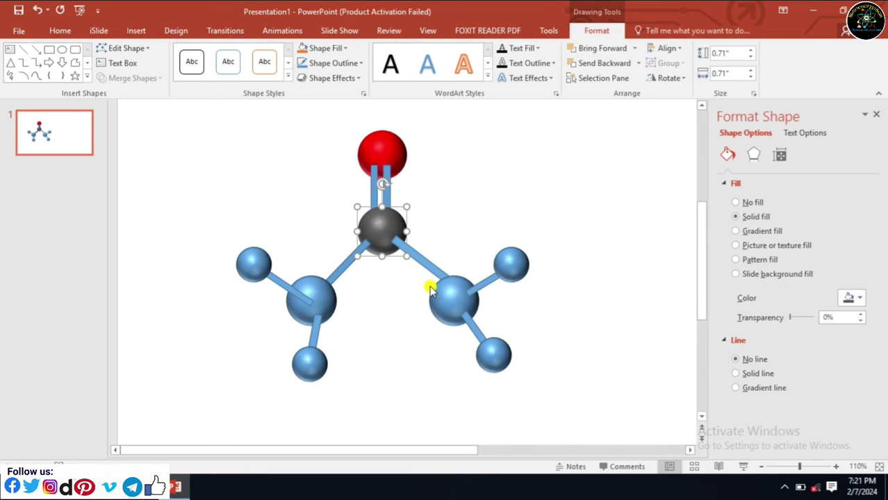
pyautogui.click(245, 257)
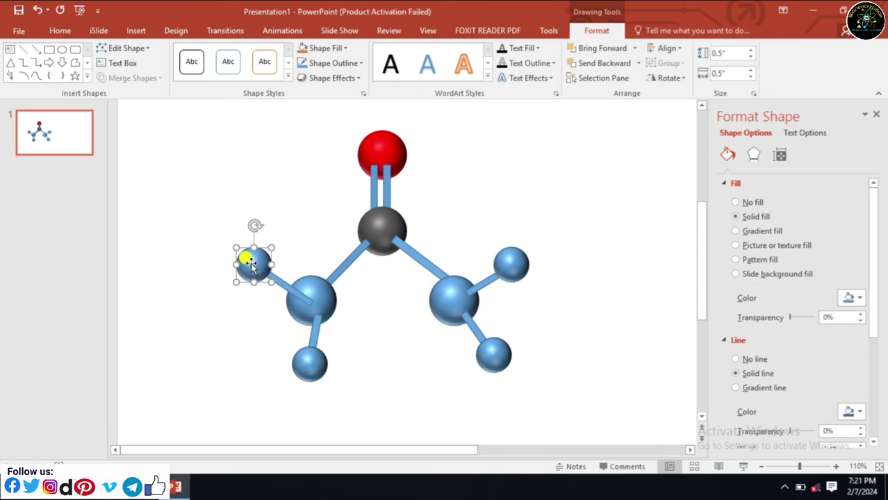
# Step: Fill the four small outer atoms white with no outline
pyautogui.keyDown('shift'); pyautogui.click(309, 367); pyautogui.keyUp('shift')
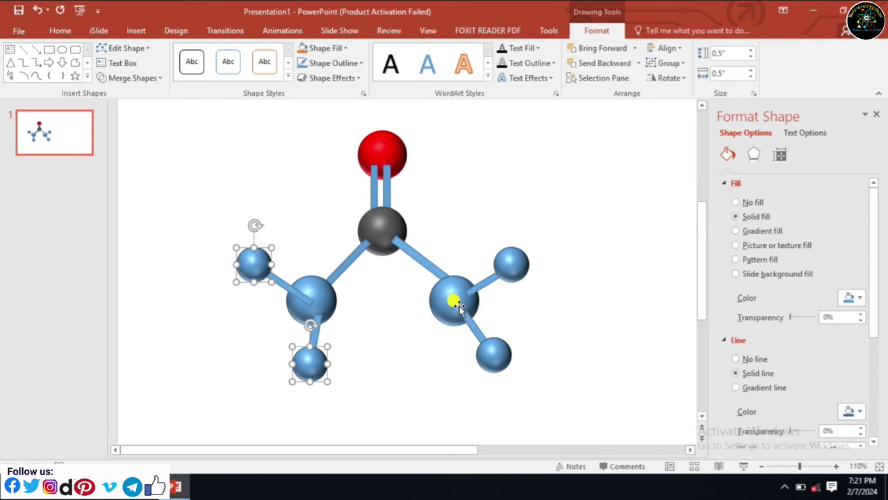
pyautogui.keyDown('shift'); pyautogui.click(512, 262); pyautogui.keyUp('shift')
pyautogui.keyDown('shift'); pyautogui.click(494, 356); pyautogui.keyUp('shift')
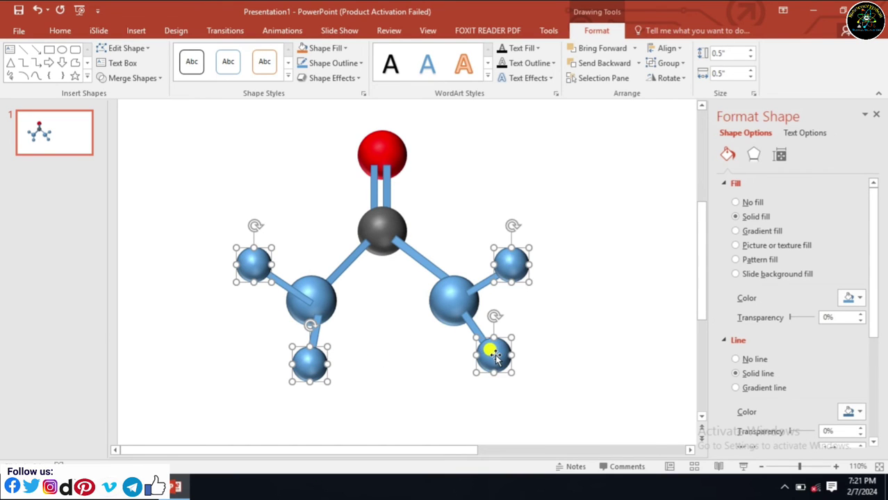
pyautogui.click(856, 298)
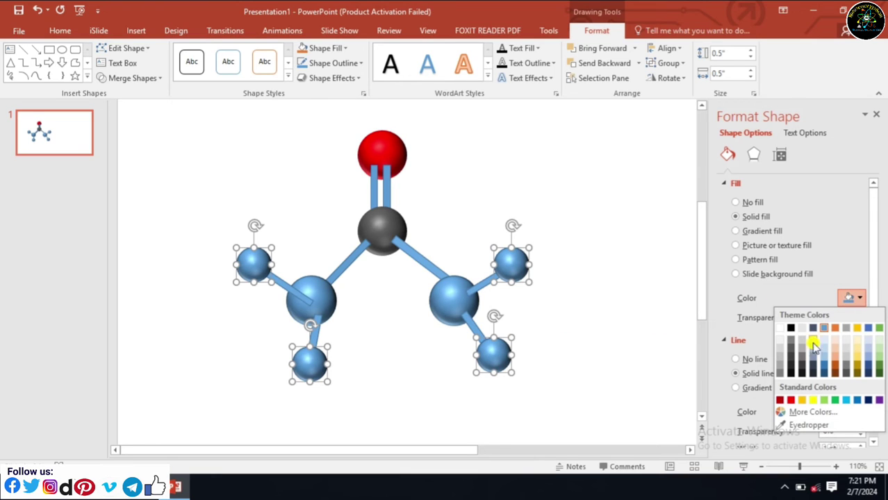
pyautogui.click(779, 327)
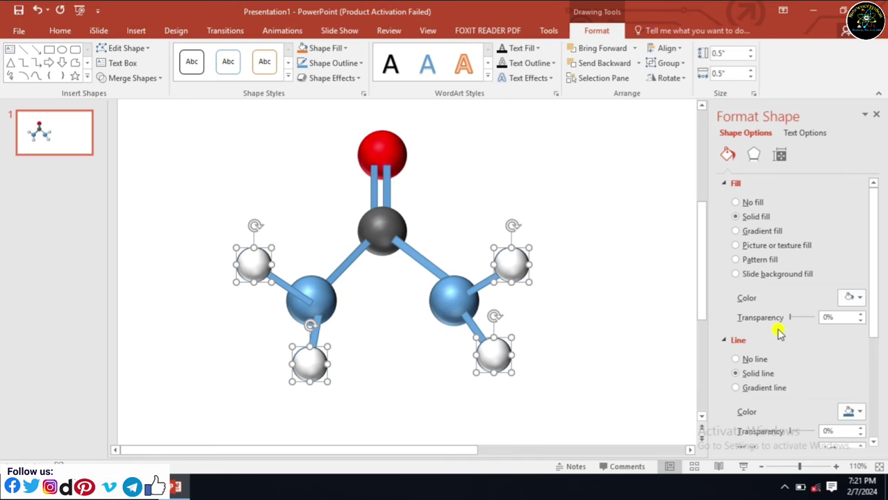
pyautogui.click(764, 361)
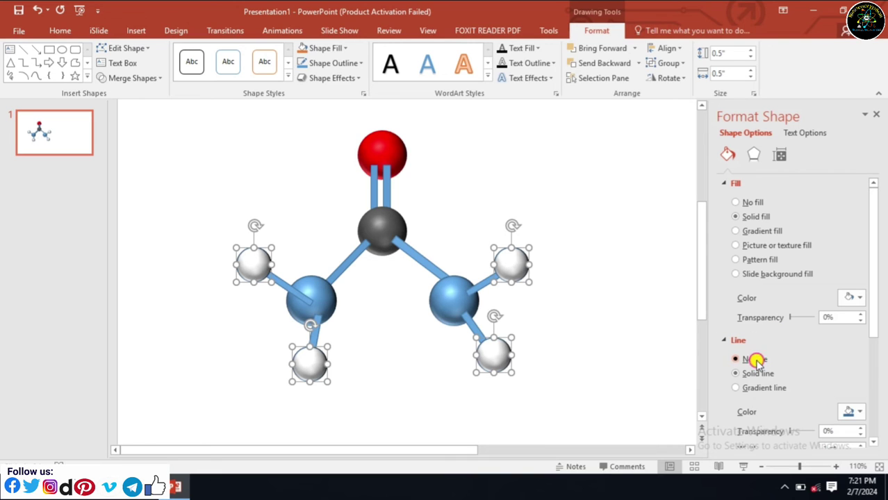
pyautogui.click(612, 373)
# Step: Make the two blue atoms dark navy with no outline
pyautogui.click(290, 302)
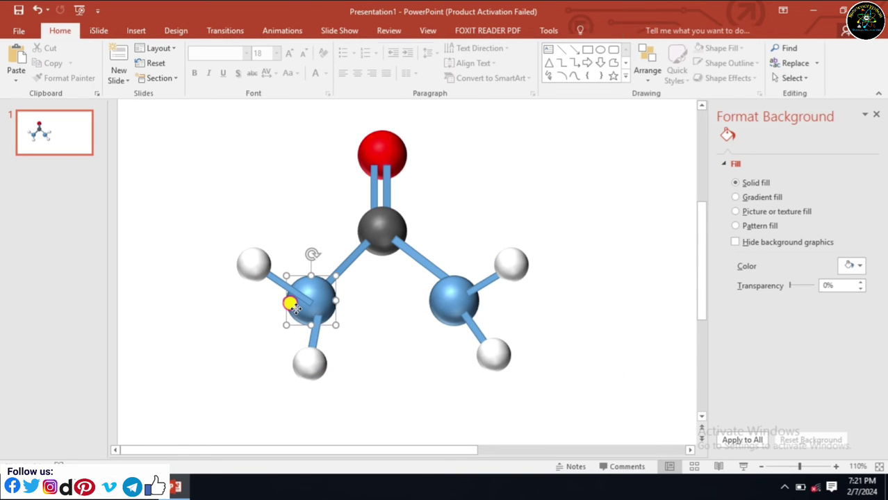
pyautogui.keyDown('shift'); pyautogui.click(453, 298); pyautogui.keyUp('shift')
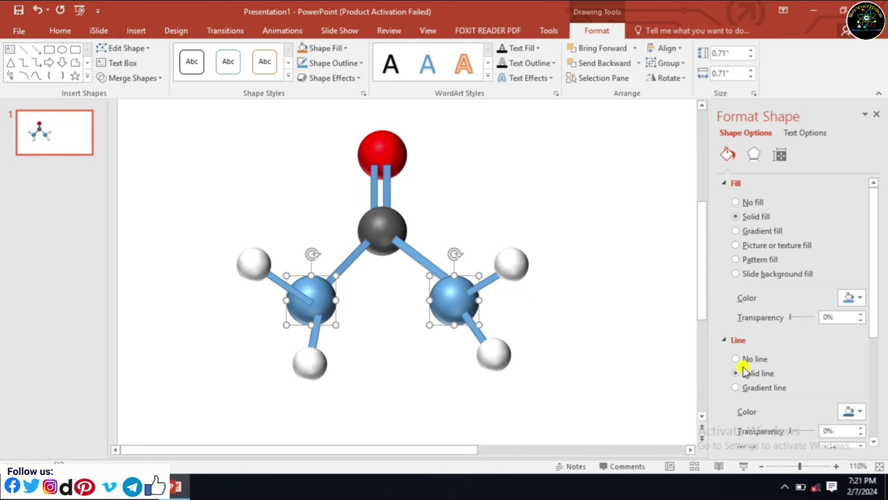
pyautogui.click(742, 359)
pyautogui.click(856, 299)
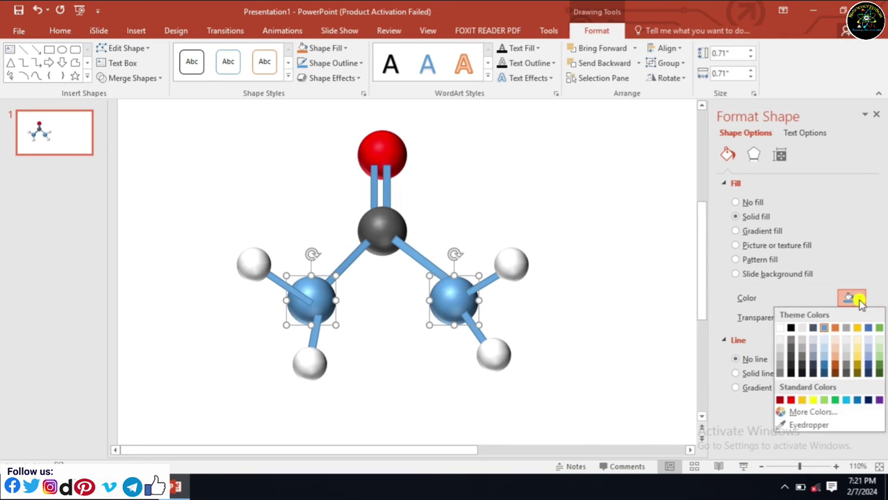
pyautogui.click(868, 400)
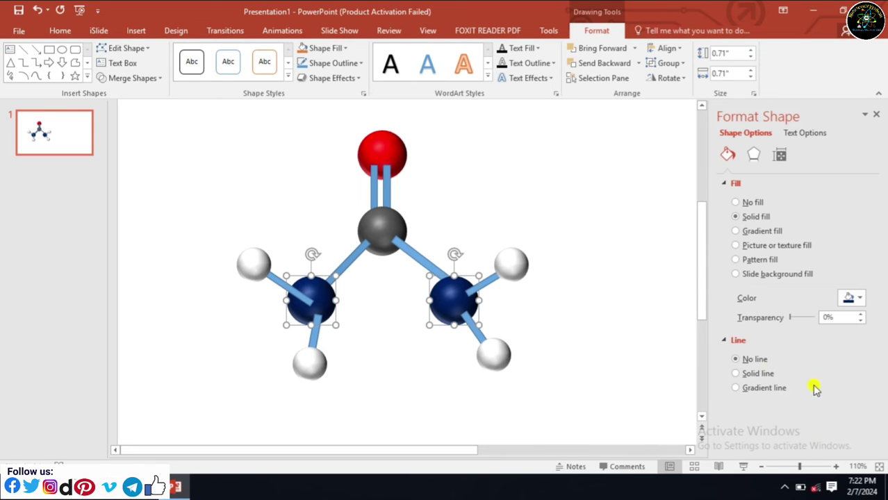
pyautogui.click(541, 229)
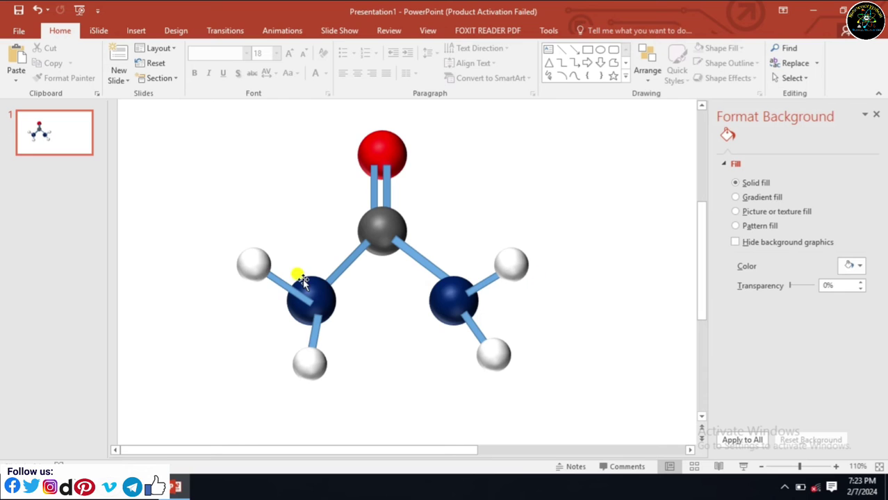
# Step: Select all eight bond lines, including both double-bond lines
pyautogui.click(282, 292)
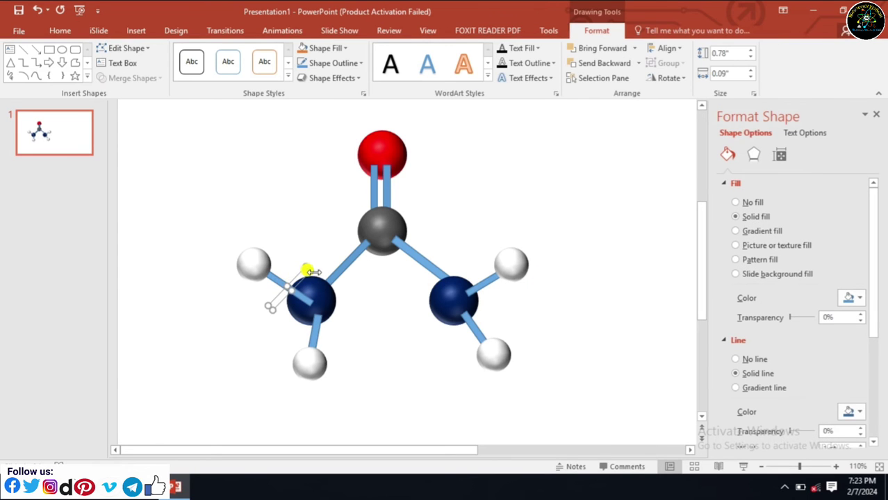
pyautogui.keyDown('shift'); pyautogui.click(339, 270); pyautogui.keyUp('shift')
pyautogui.keyDown('shift'); pyautogui.click(316, 323); pyautogui.keyUp('shift')
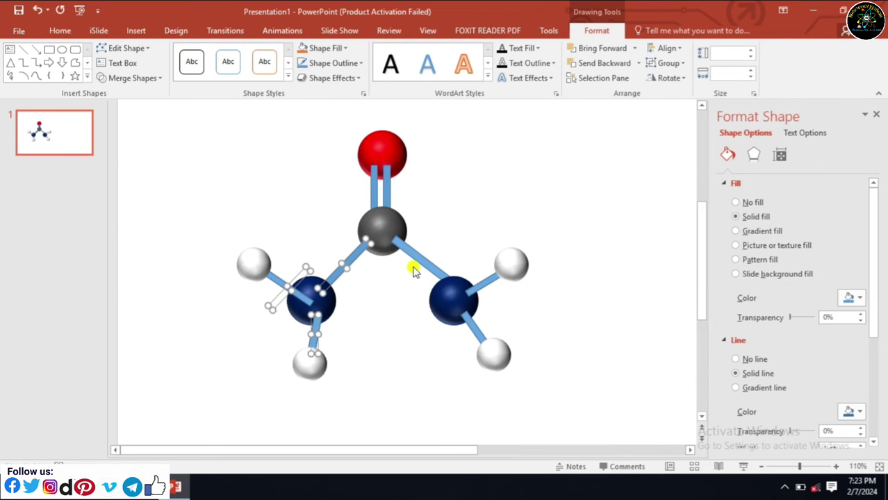
pyautogui.keyDown('shift'); pyautogui.click(419, 262); pyautogui.keyUp('shift')
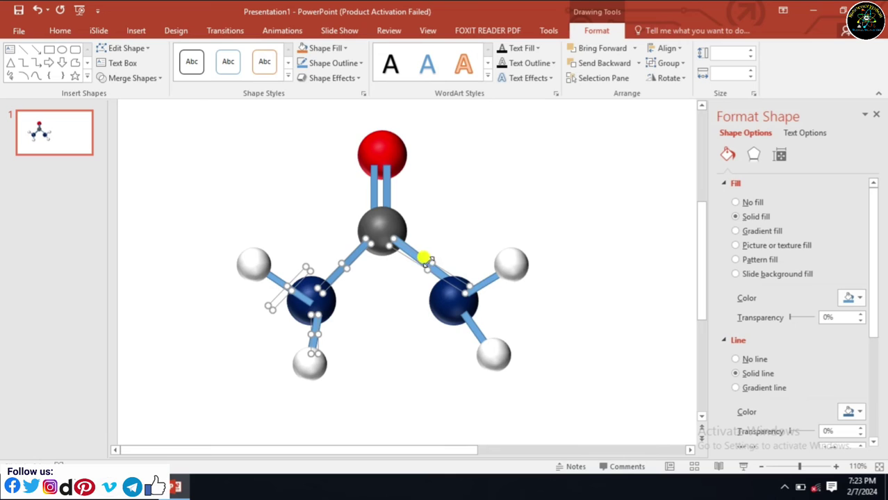
pyautogui.keyDown('shift'); pyautogui.click(489, 287); pyautogui.keyUp('shift')
pyautogui.keyDown('shift'); pyautogui.click(473, 324); pyautogui.keyUp('shift')
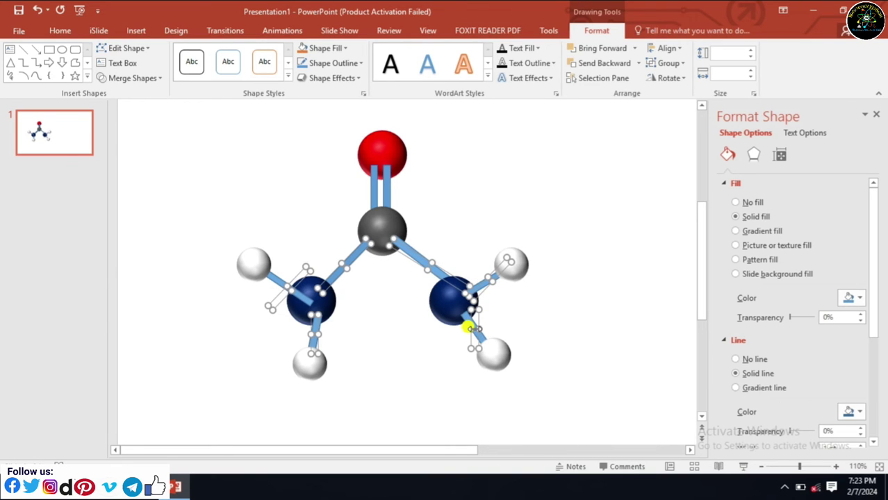
pyautogui.keyDown('shift'); pyautogui.click(386, 194); pyautogui.keyUp('shift')
pyautogui.keyDown('shift'); pyautogui.click(375, 188); pyautogui.keyUp('shift')
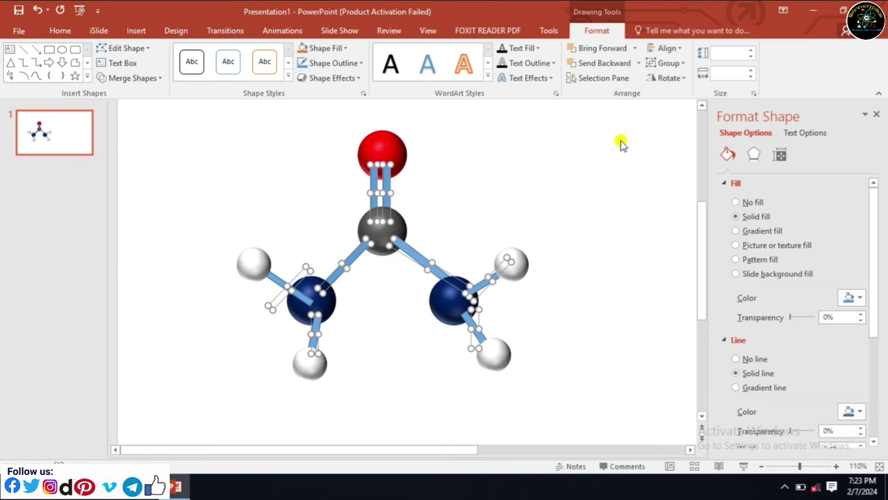
# Step: Apply Circle top and bottom bevels to the selected bonds
pyautogui.click(756, 156)
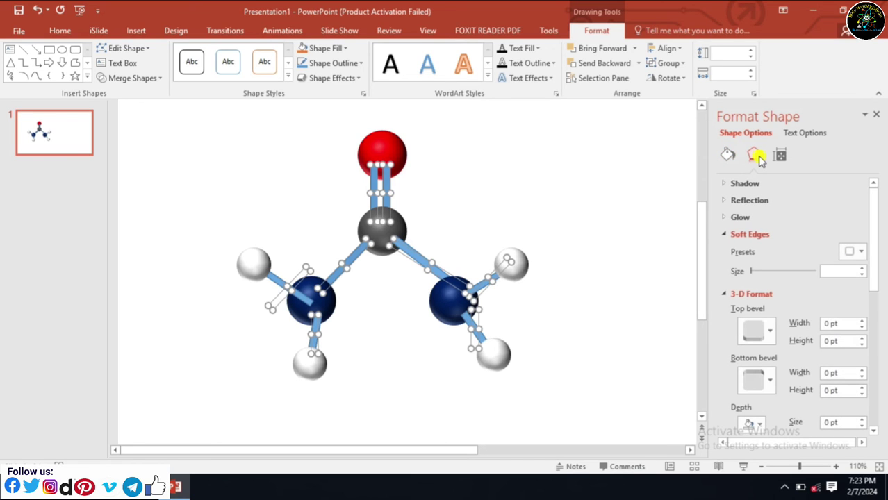
pyautogui.click(764, 329)
pyautogui.click(763, 251)
pyautogui.click(758, 373)
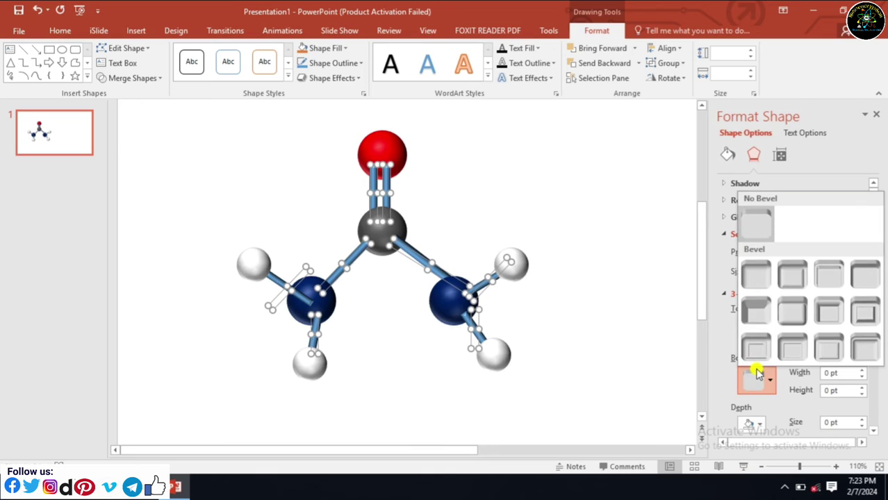
pyautogui.click(761, 287)
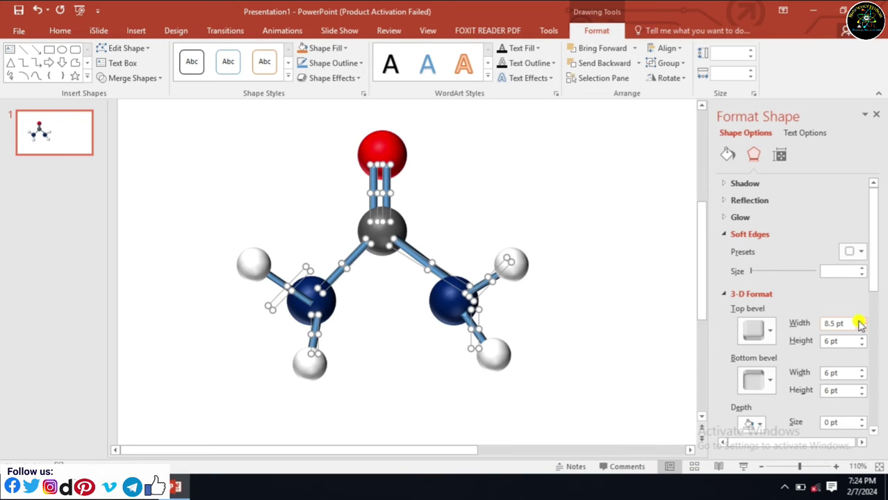
# Step: Give the bond sticks a 9 pt top bevel height and 9 pt bottom bevel width and height
pyautogui.click(827, 341)
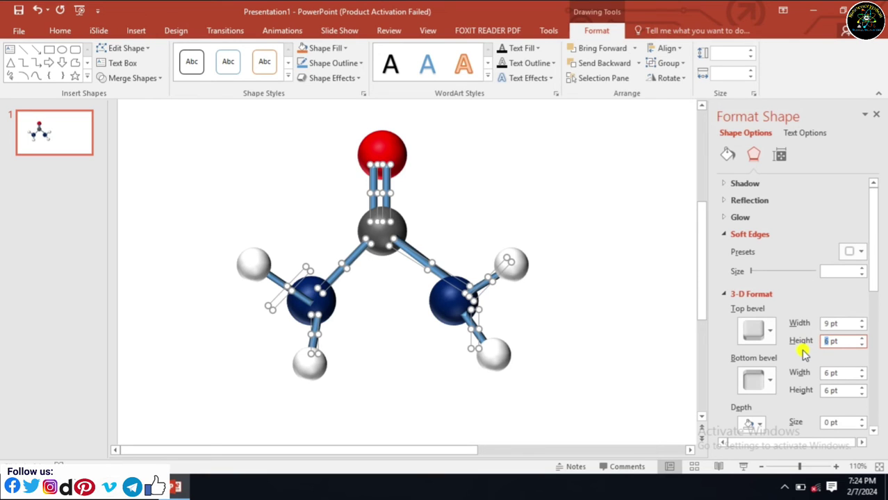
pyautogui.write('9')
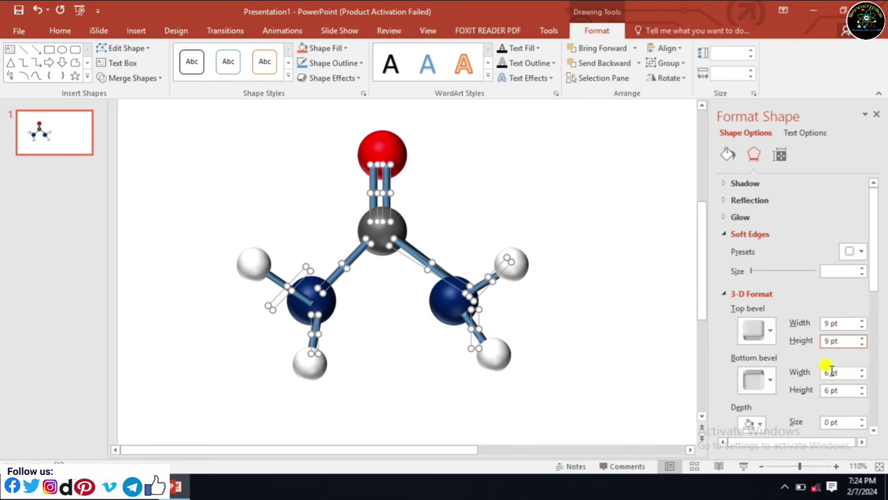
pyautogui.click(830, 373)
pyautogui.write('9')
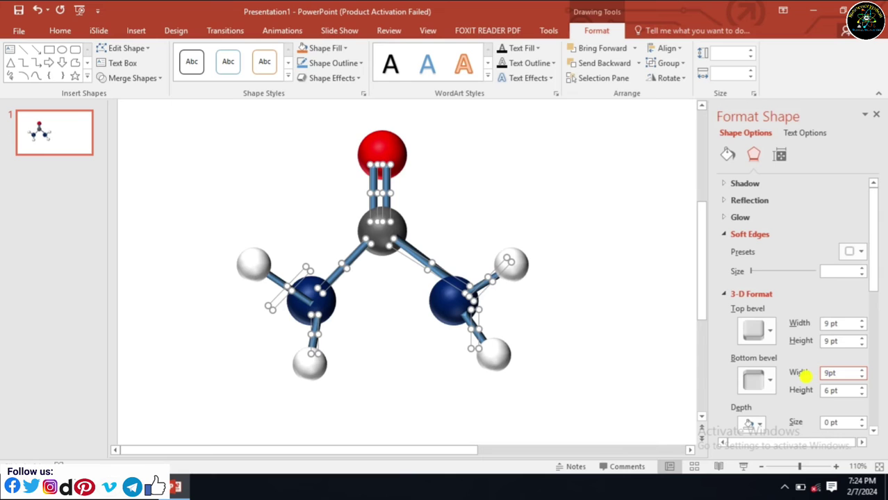
pyautogui.click(826, 390)
pyautogui.write('9')
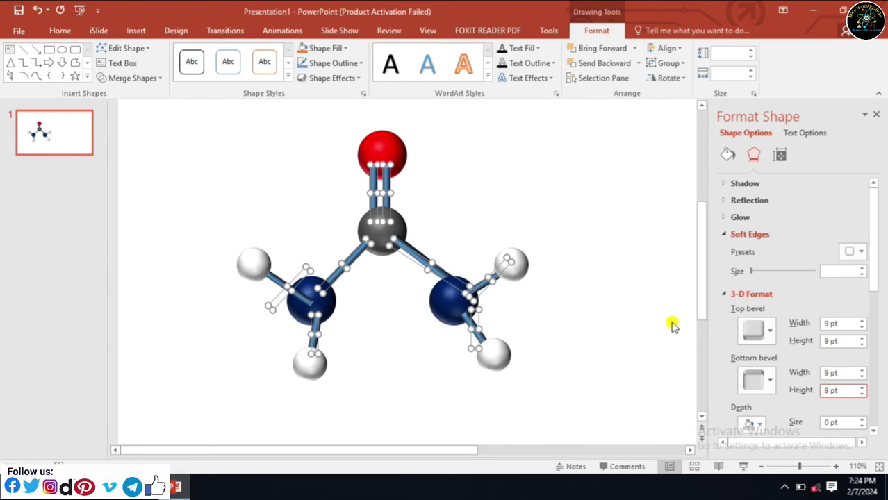
pyautogui.click(549, 164)
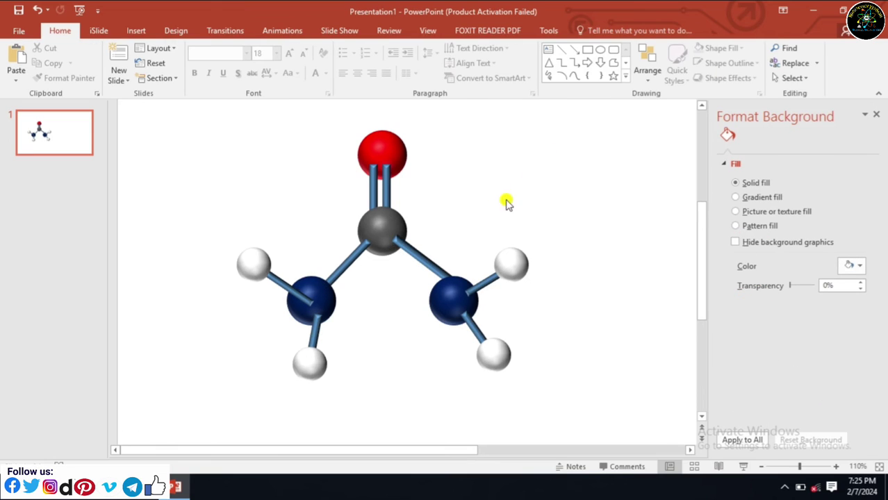
# Step: Select all eight bond sticks and set their line to No line
pyautogui.click(370, 194)
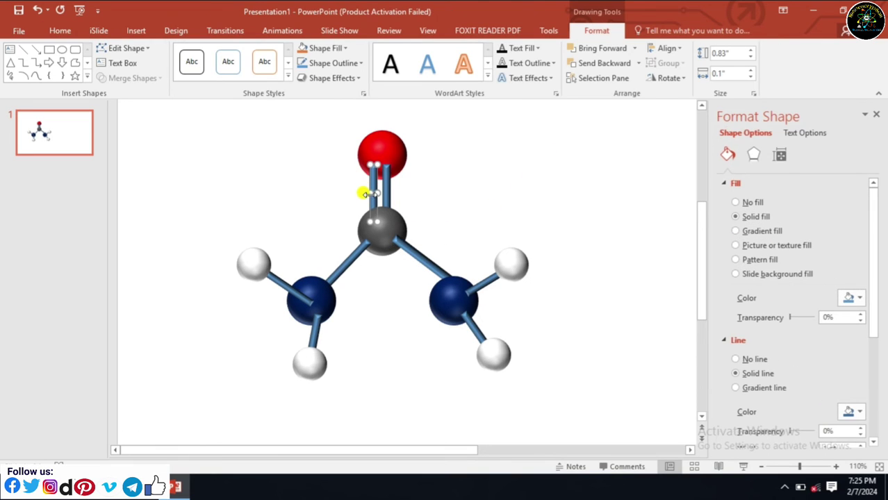
pyautogui.keyDown('shift'); pyautogui.click(384, 184); pyautogui.keyUp('shift')
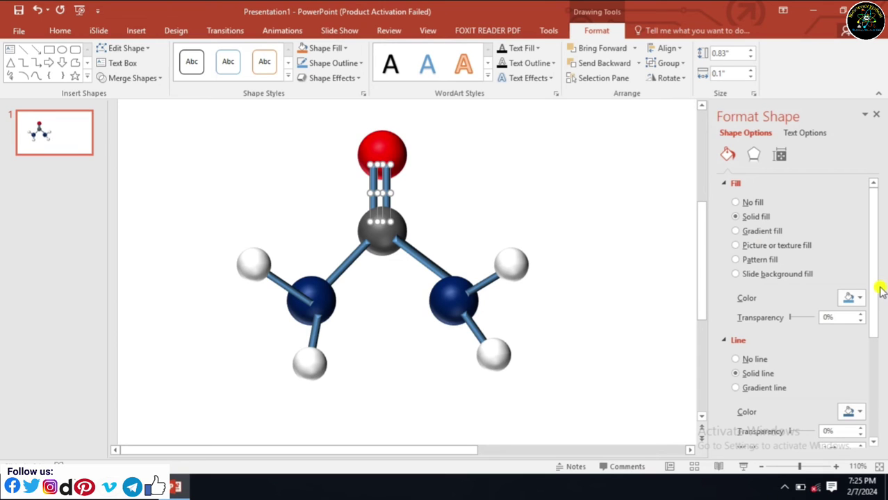
pyautogui.keyDown('shift'); pyautogui.click(355, 252); pyautogui.keyUp('shift')
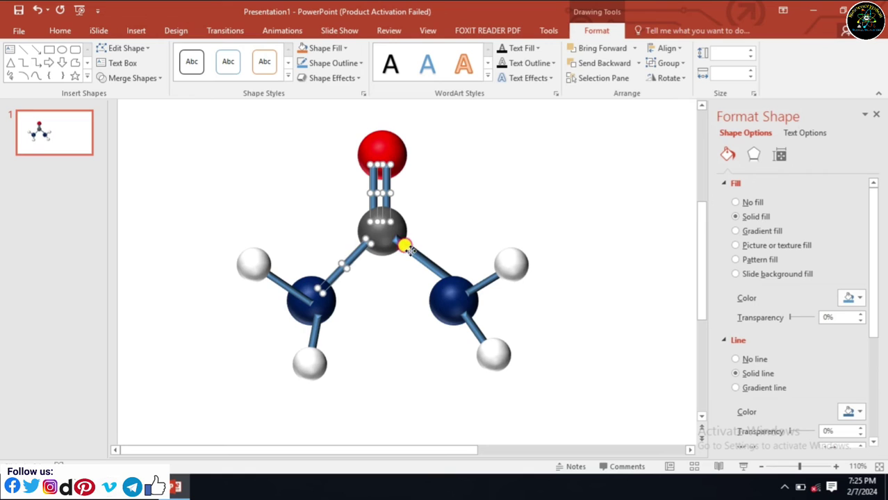
pyautogui.keyDown('shift'); pyautogui.click(407, 247); pyautogui.keyUp('shift')
pyautogui.keyDown('shift'); pyautogui.click(283, 289); pyautogui.keyUp('shift')
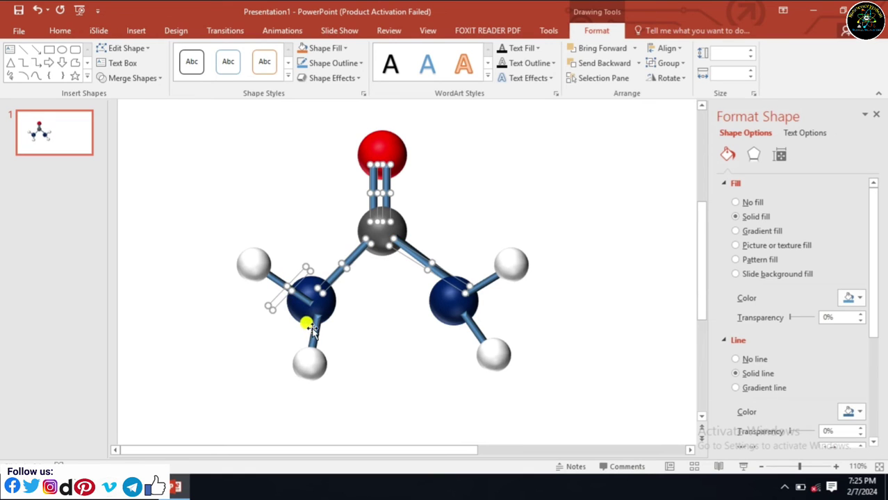
pyautogui.keyDown('shift'); pyautogui.click(311, 330); pyautogui.keyUp('shift')
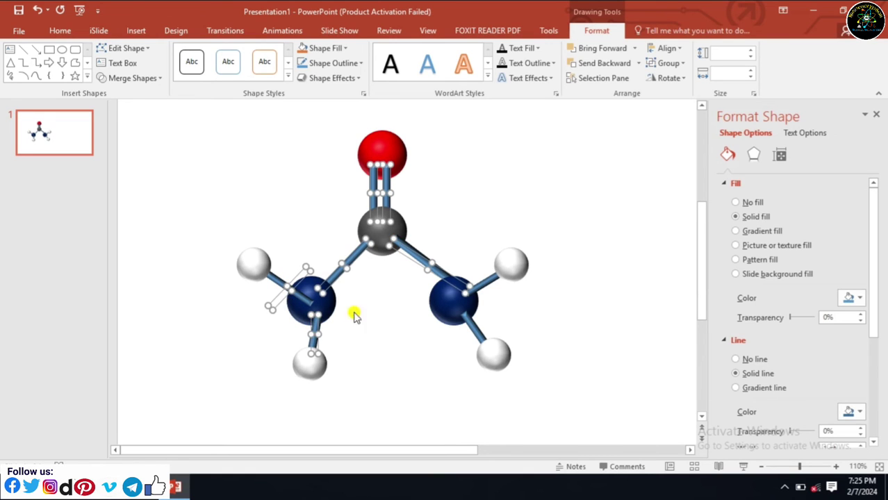
pyautogui.keyDown('shift'); pyautogui.click(487, 280); pyautogui.keyUp('shift')
pyautogui.keyDown('shift'); pyautogui.click(475, 332); pyautogui.keyUp('shift')
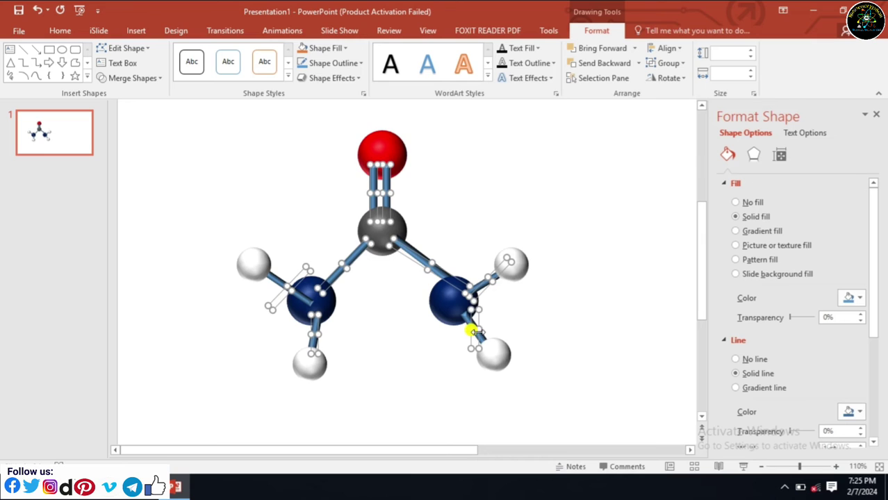
pyautogui.click(736, 359)
# Step: Select just the two C=O bond sticks
pyautogui.click(486, 200)
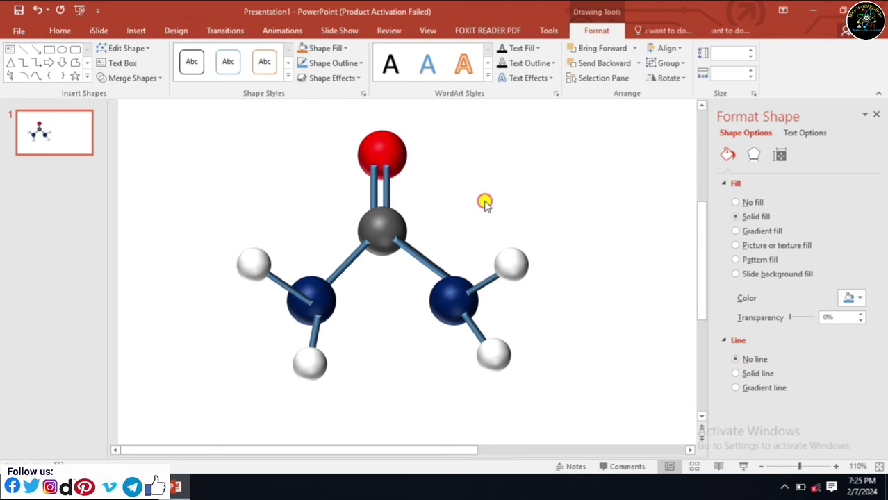
pyautogui.click(373, 182)
pyautogui.keyDown('shift'); pyautogui.click(387, 191); pyautogui.keyUp('shift')
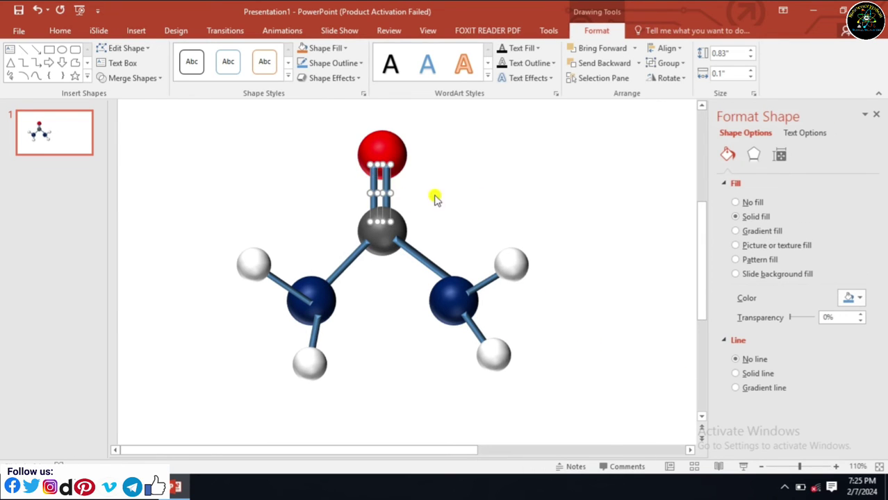
# Step: Give the C=O bonds a two-stop gradient fill: red left stop, dark grey right stop
pyautogui.click(747, 231)
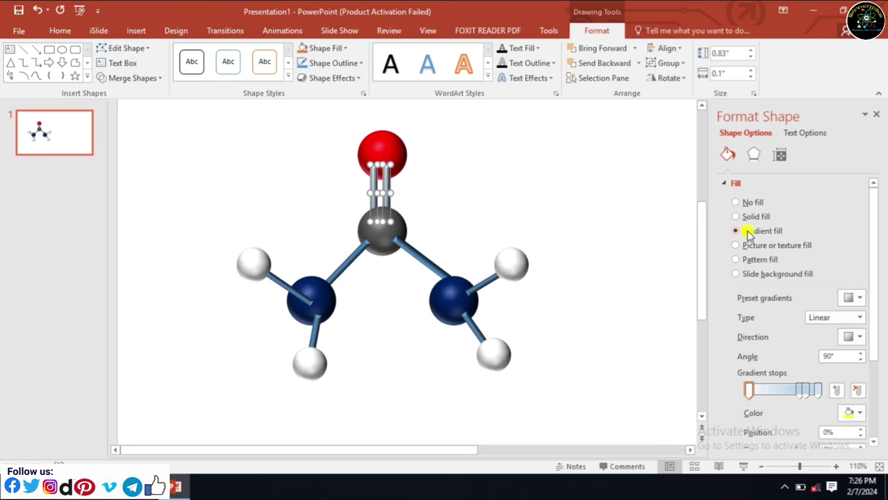
pyautogui.moveTo(874, 311); pyautogui.dragTo(878, 353)
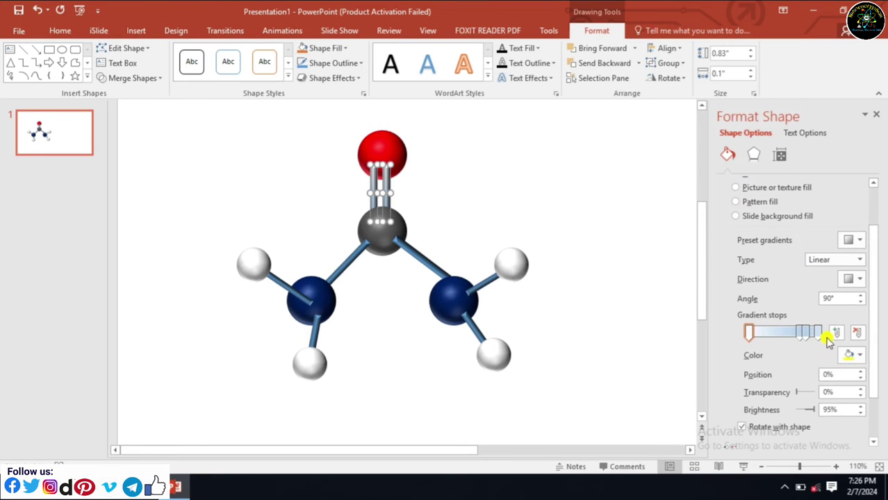
pyautogui.click(855, 334)
pyautogui.click(854, 334)
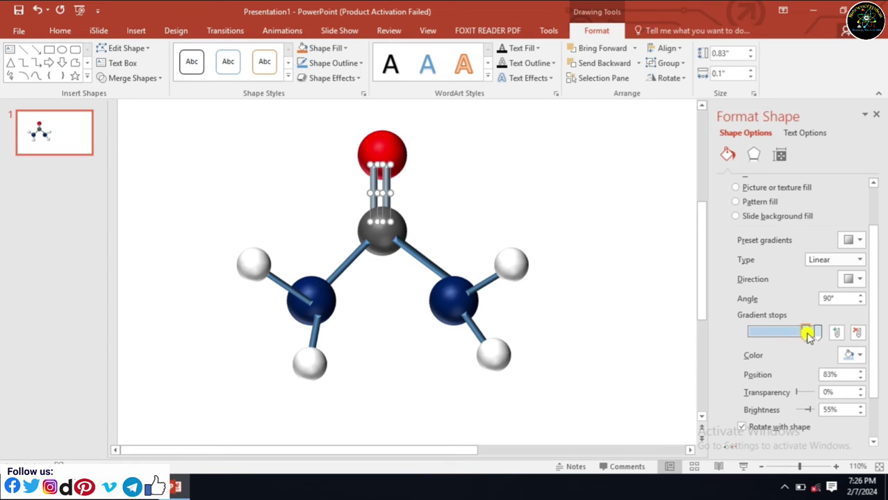
pyautogui.moveTo(803, 334); pyautogui.dragTo(747, 333)
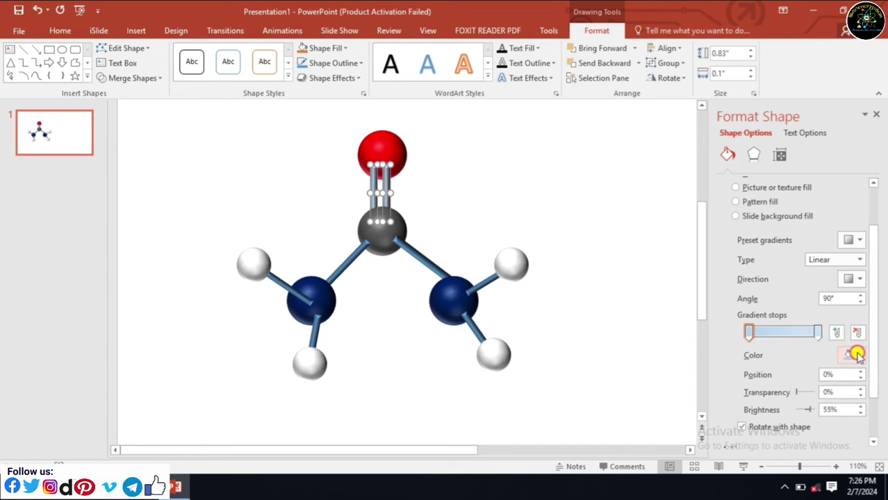
pyautogui.click(855, 355)
pyautogui.click(779, 315)
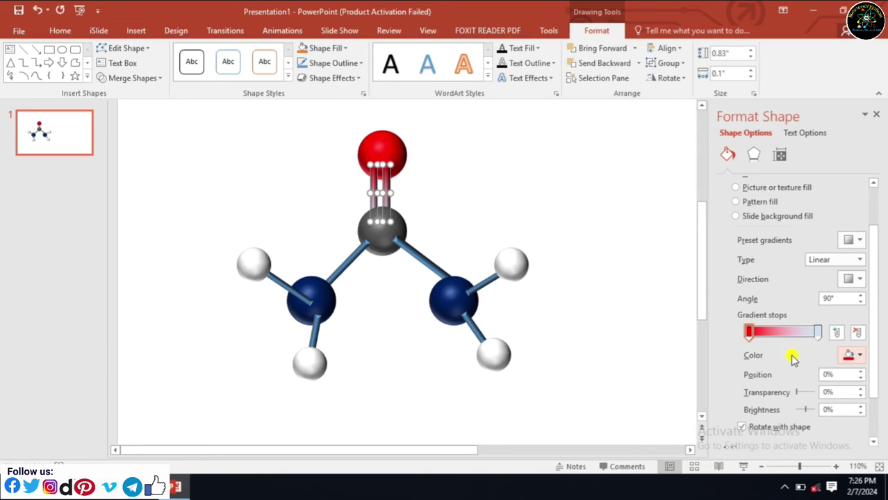
pyautogui.click(818, 333)
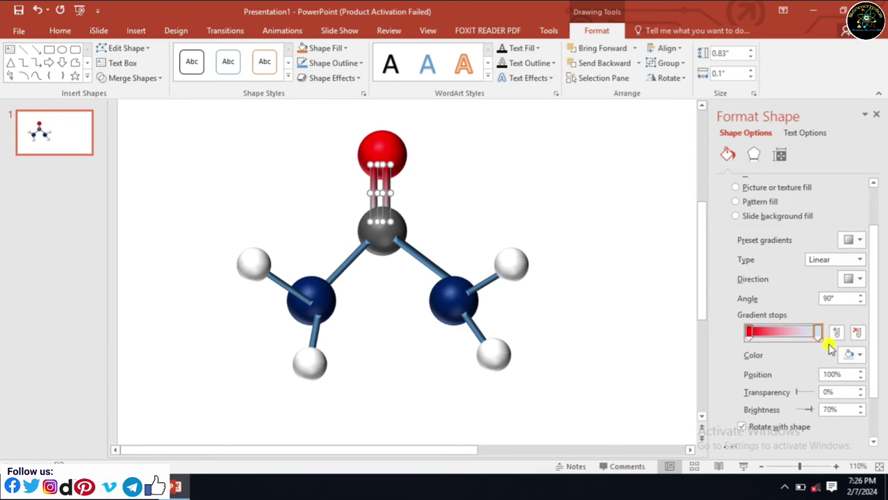
pyautogui.click(861, 355)
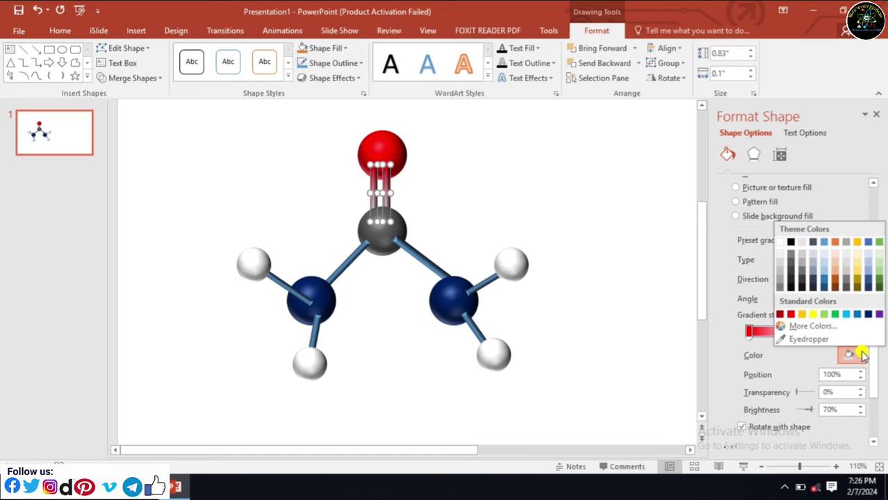
pyautogui.click(791, 252)
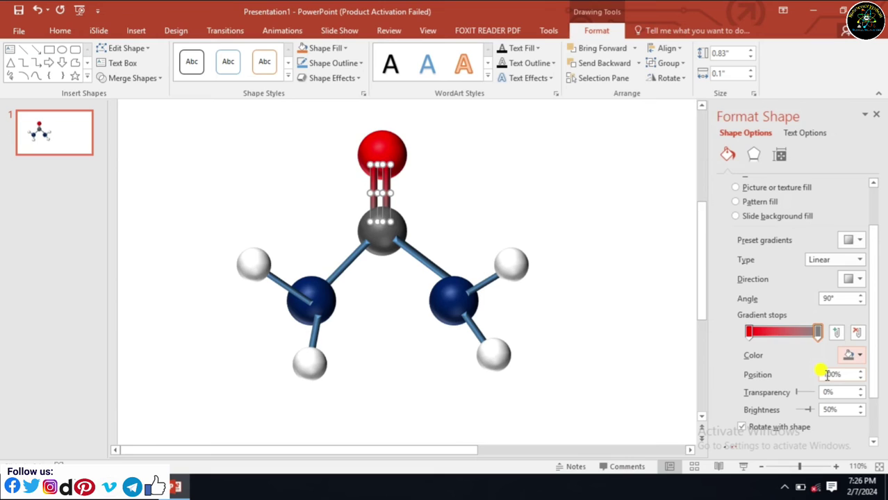
# Step: Set the red stop's position to 50% and reposition the grey stop for a sharp half-and-half split
pyautogui.click(750, 333)
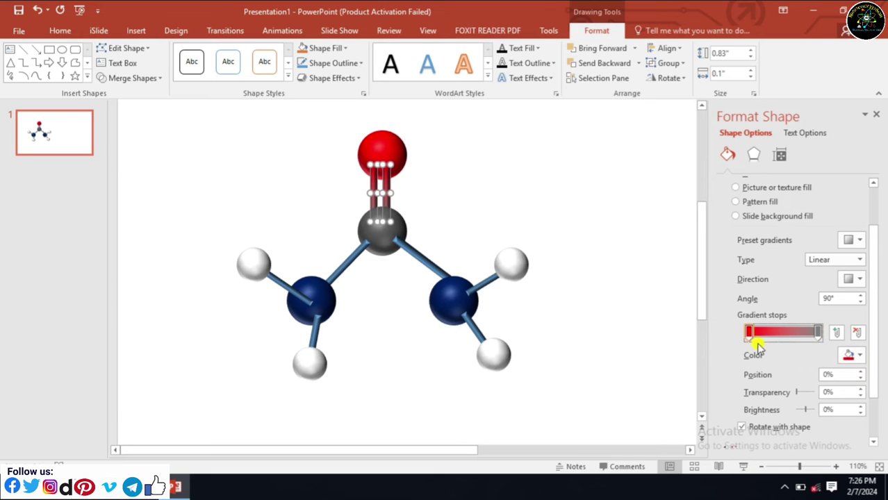
pyautogui.click(826, 375)
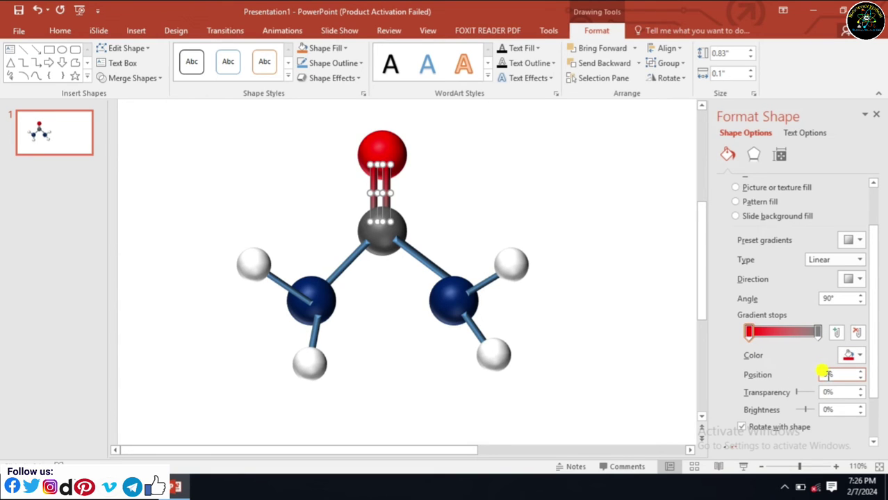
pyautogui.write('50')
pyautogui.press('Return')
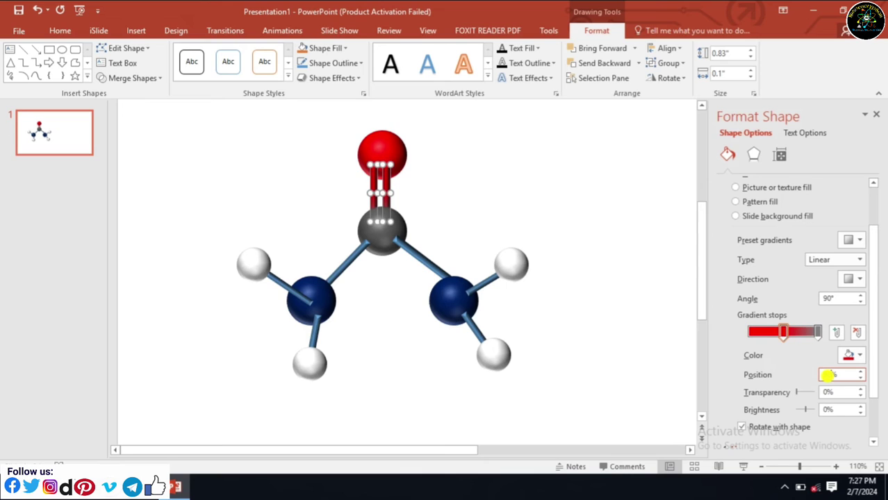
pyautogui.click(818, 332)
pyautogui.click(835, 375)
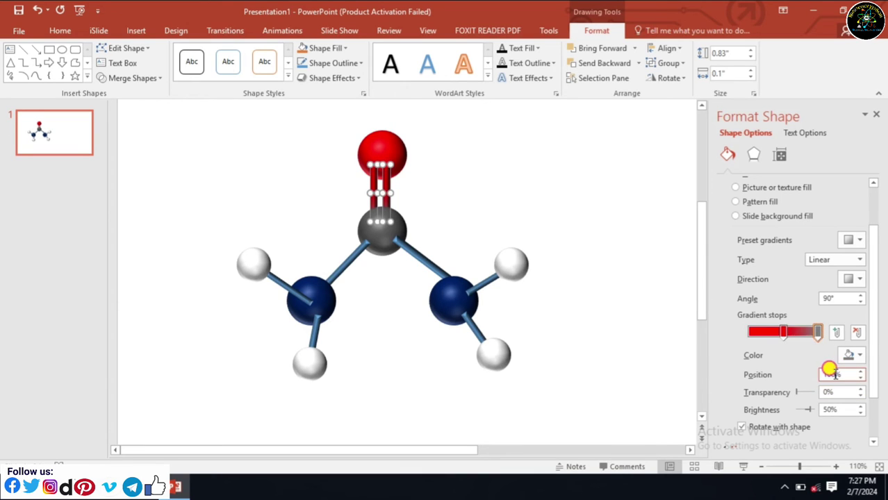
pyautogui.write('1')
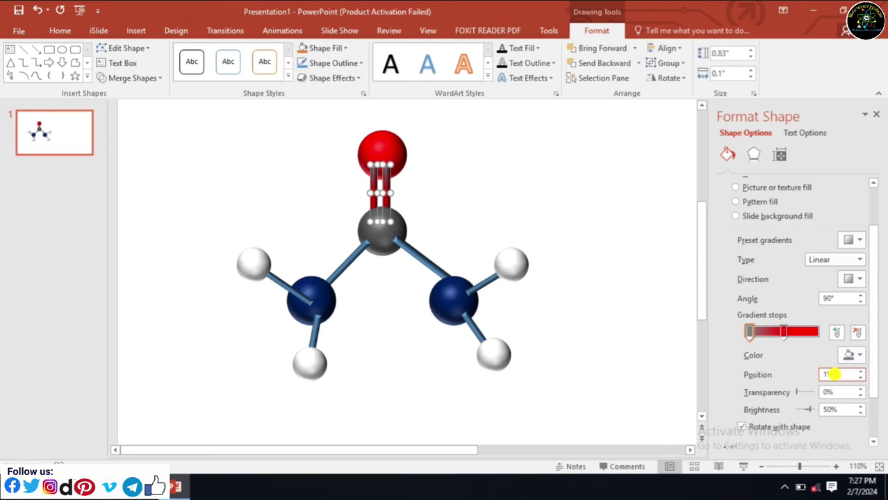
pyautogui.write('0')
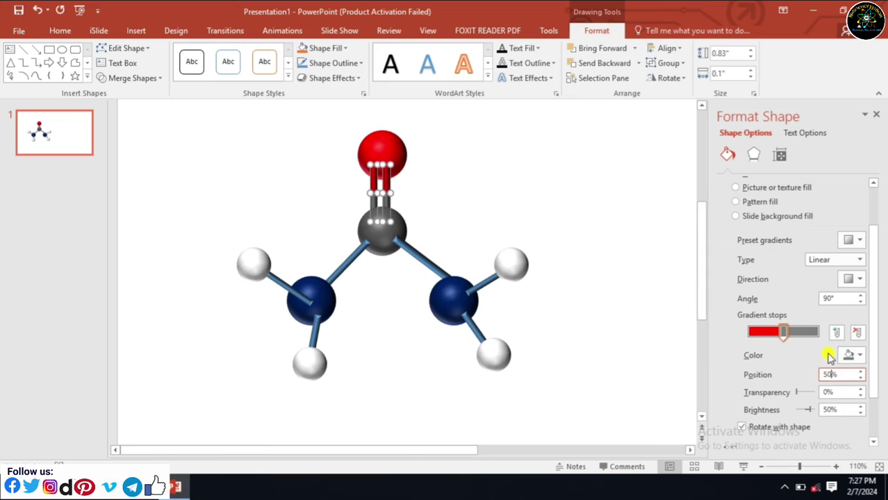
pyautogui.click(543, 204)
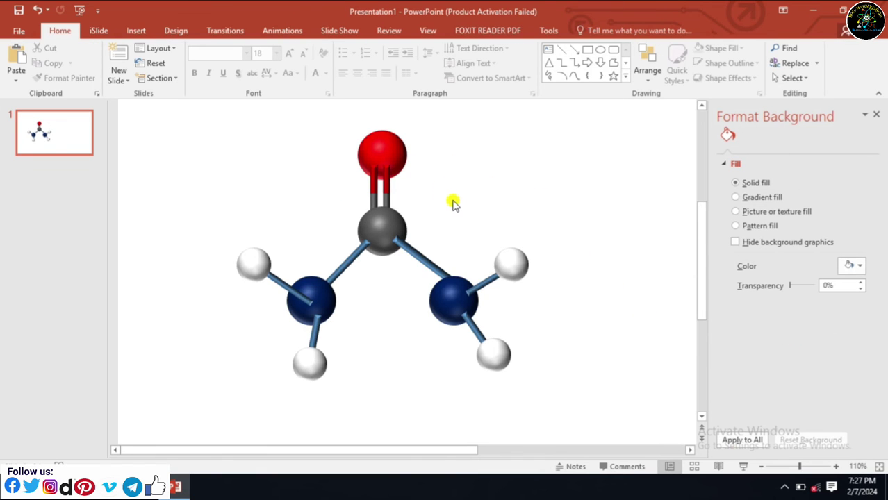
# Step: On the left C–N bond, reduce the gradient to two stops and make one dark blue
pyautogui.click(348, 260)
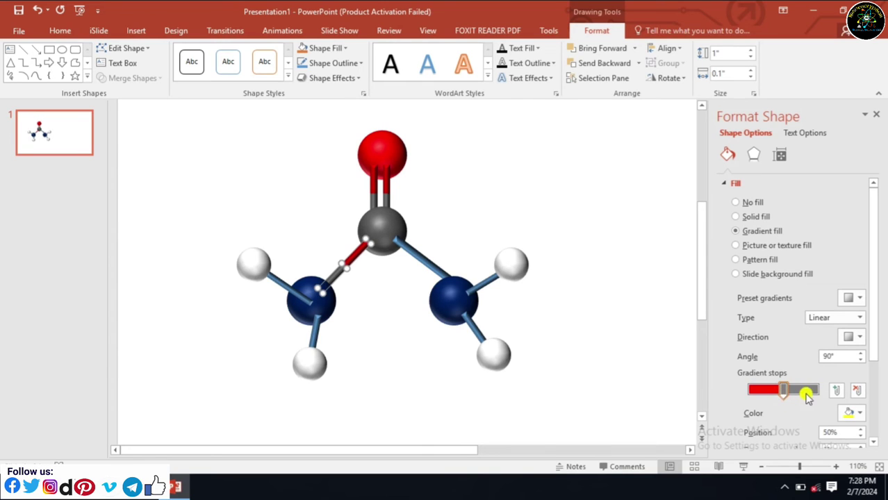
pyautogui.moveTo(783, 391); pyautogui.dragTo(783, 395)
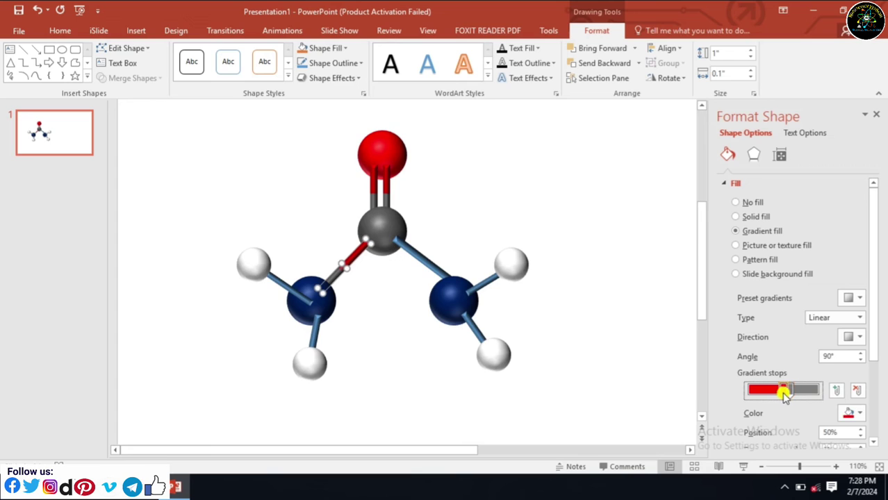
pyautogui.click(861, 415)
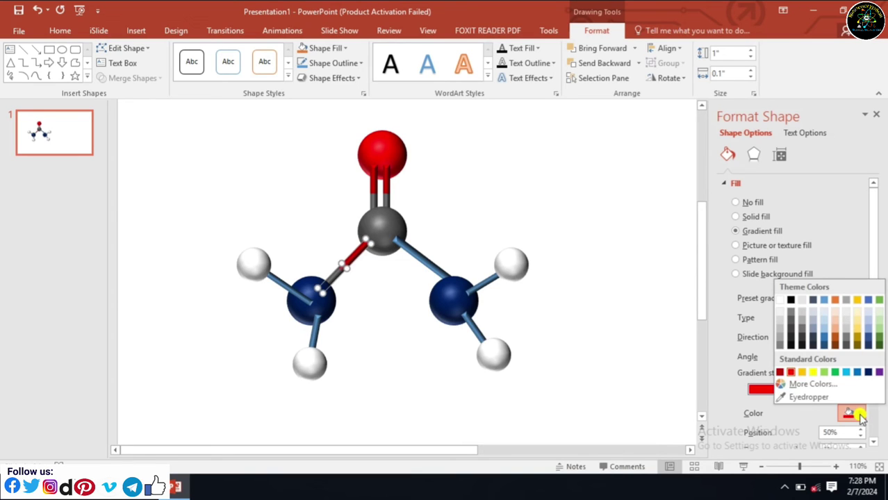
pyautogui.click(868, 371)
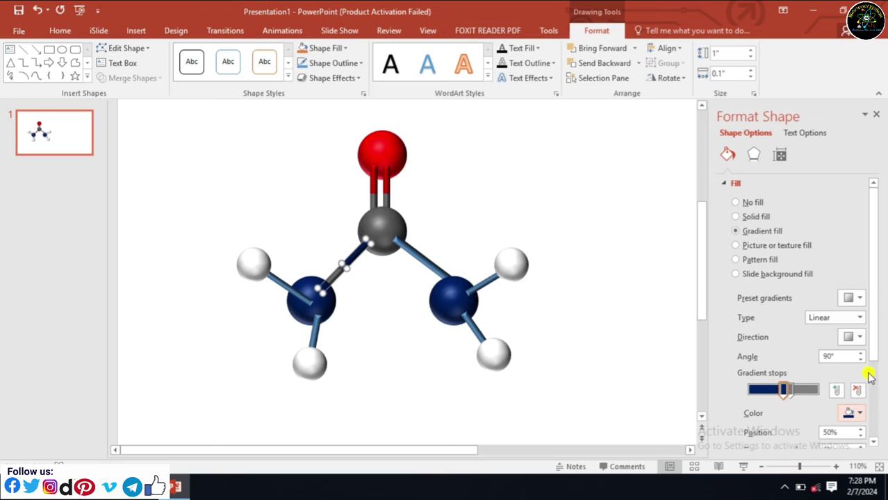
pyautogui.click(800, 391)
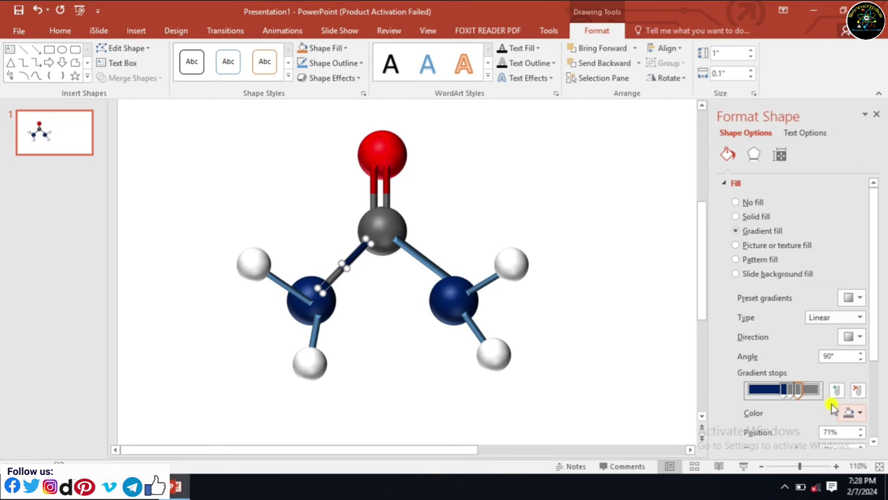
pyautogui.click(836, 391)
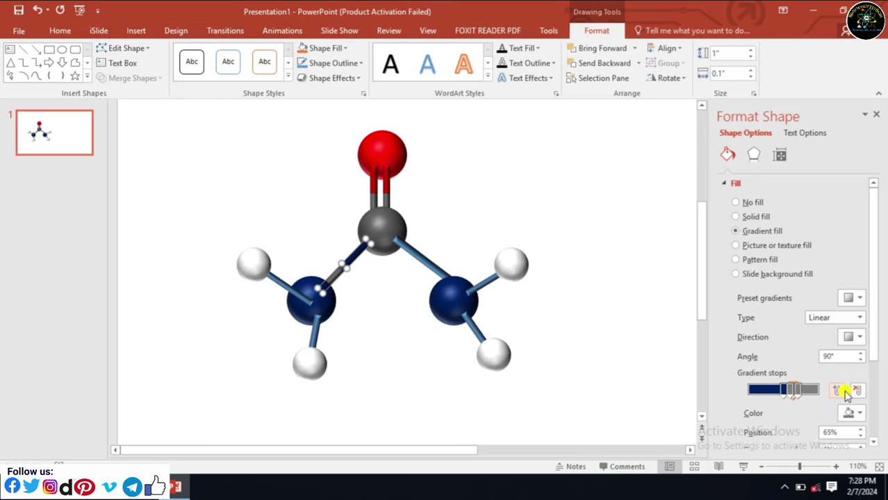
pyautogui.click(859, 392)
pyautogui.moveTo(800, 390); pyautogui.dragTo(791, 391)
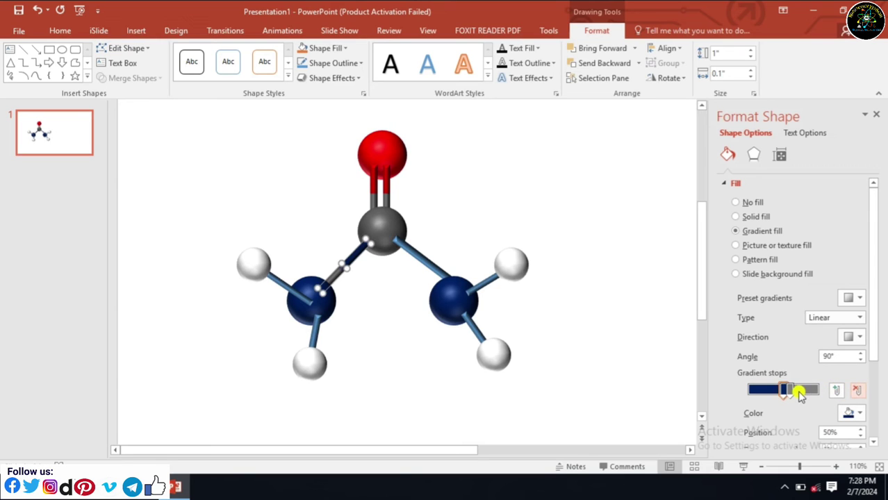
pyautogui.click(854, 412)
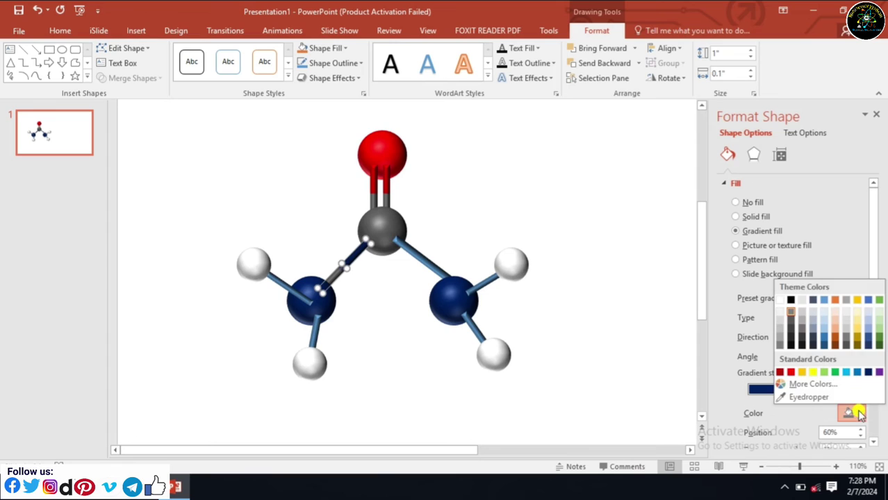
pyautogui.click(869, 373)
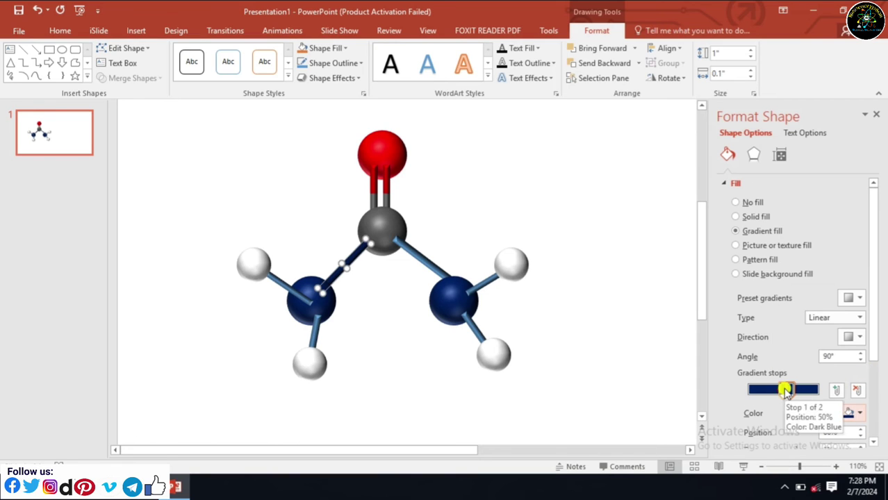
# Step: Make the carbon-side stop grey and set the dark blue stop's position to 50%
pyautogui.click(783, 390)
pyautogui.click(861, 416)
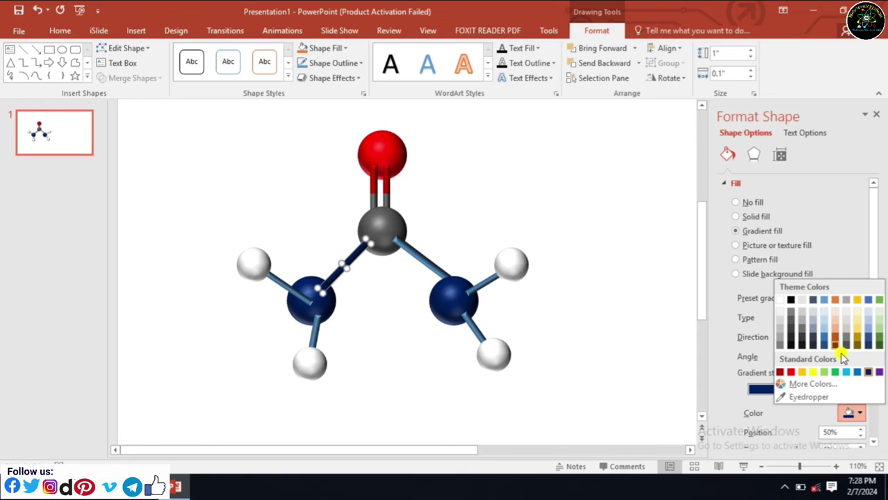
pyautogui.click(792, 312)
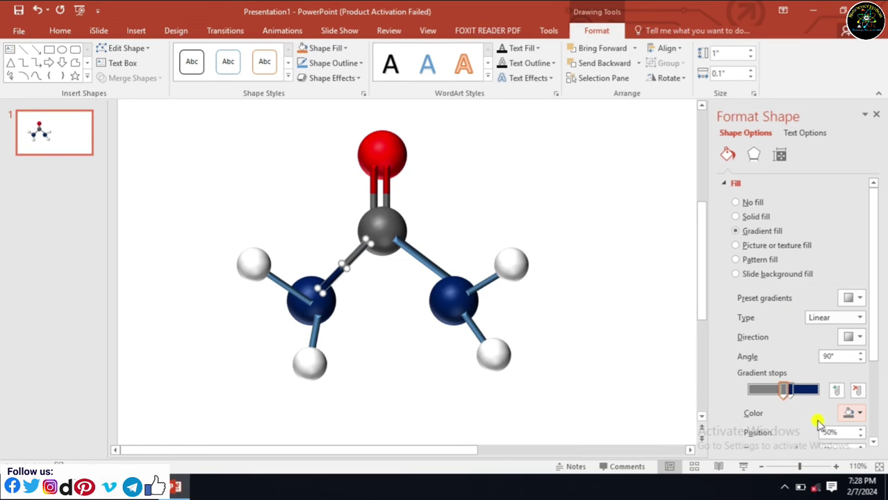
pyautogui.click(790, 390)
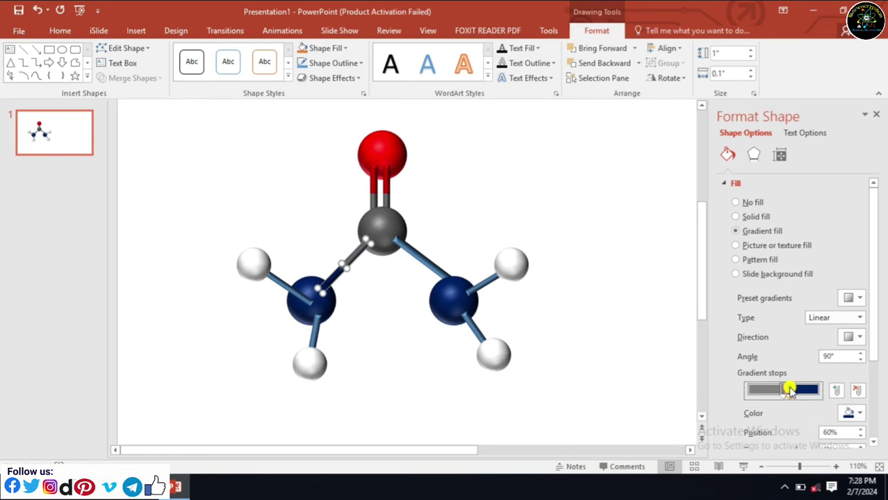
pyautogui.doubleClick(828, 433)
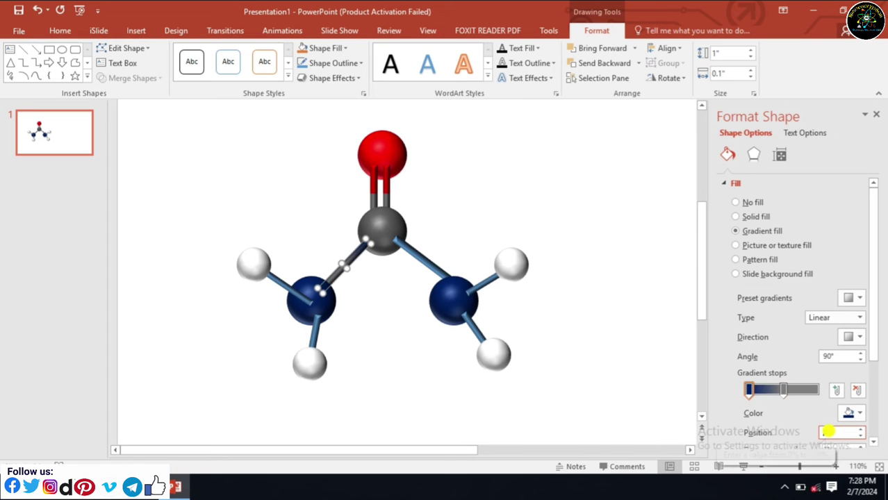
pyautogui.write('50')
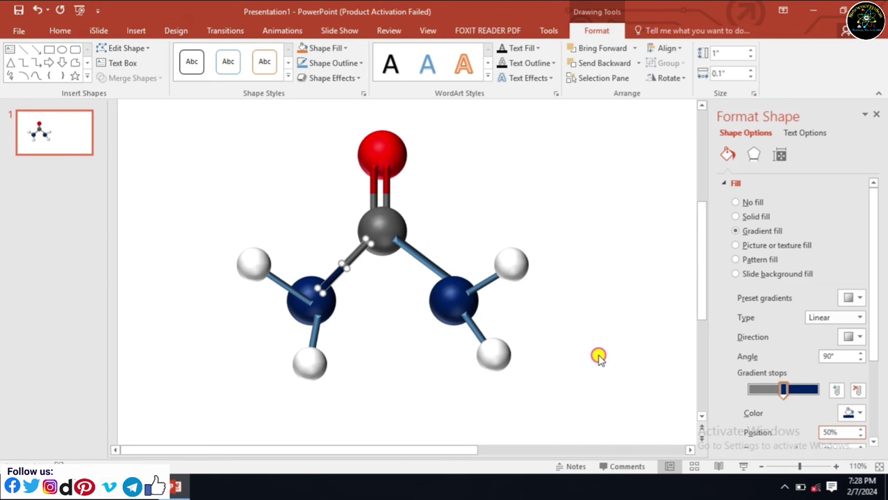
# Step: Colour the lower-left N–H bond's gradient stops dark blue and white
pyautogui.click(599, 356)
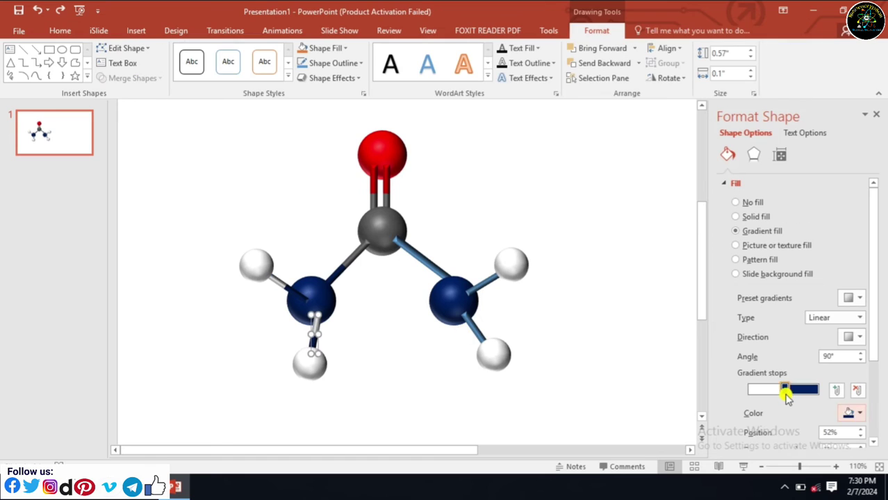
pyautogui.click(784, 390)
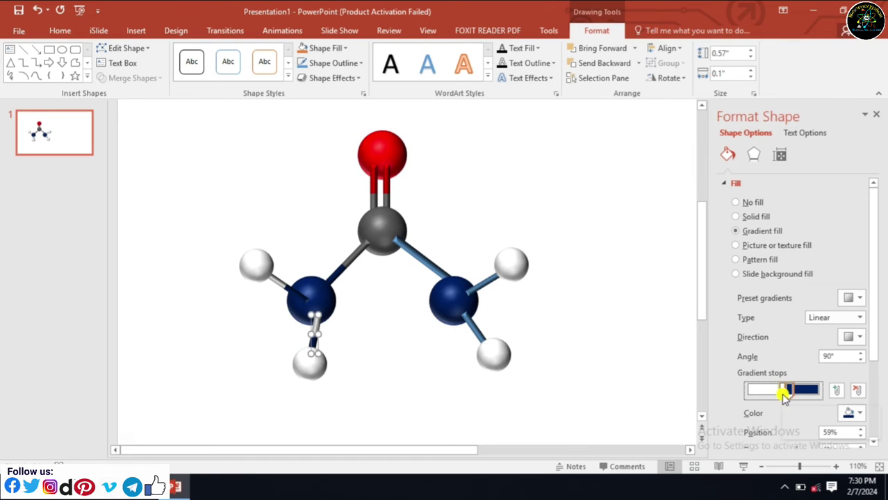
pyautogui.click(858, 413)
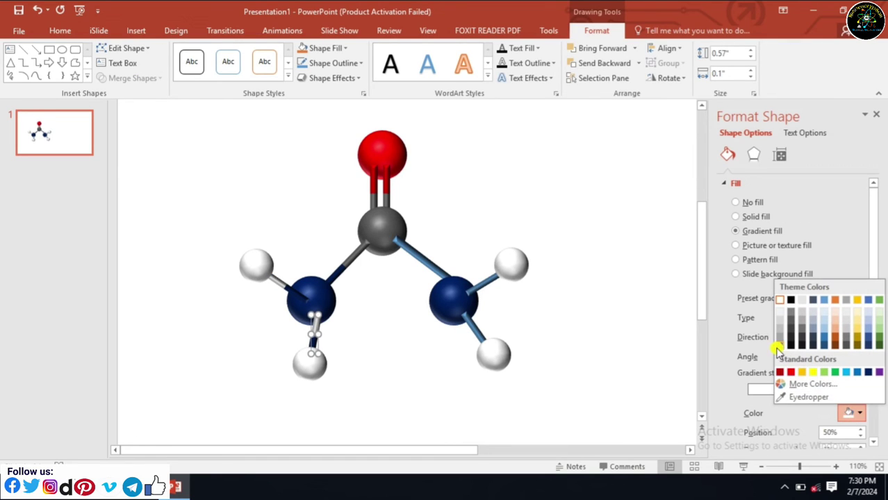
pyautogui.click(868, 374)
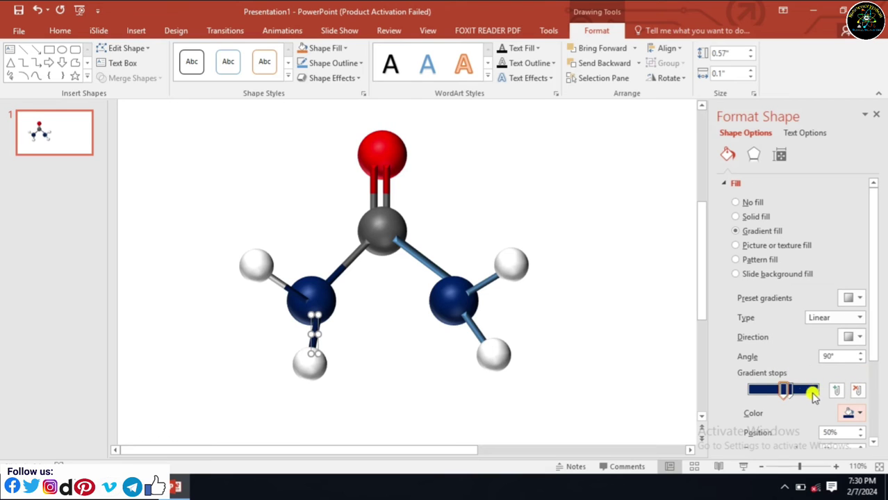
pyautogui.click(791, 390)
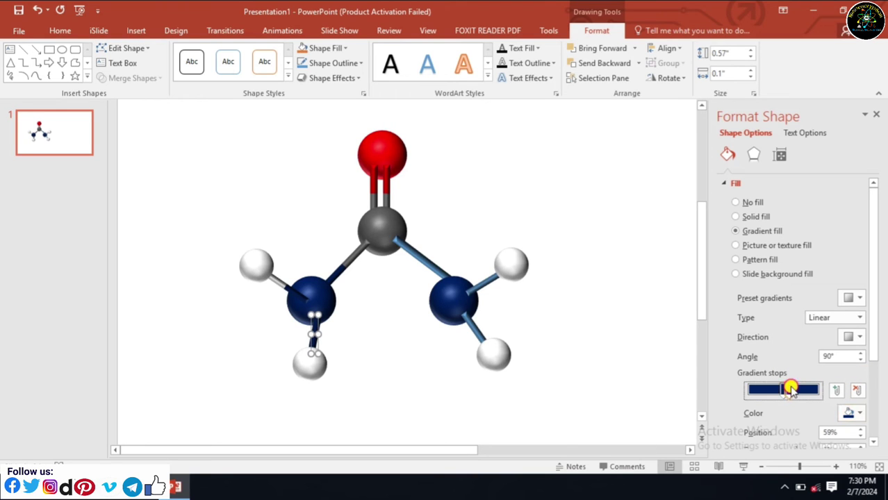
pyautogui.click(863, 415)
pyautogui.click(782, 302)
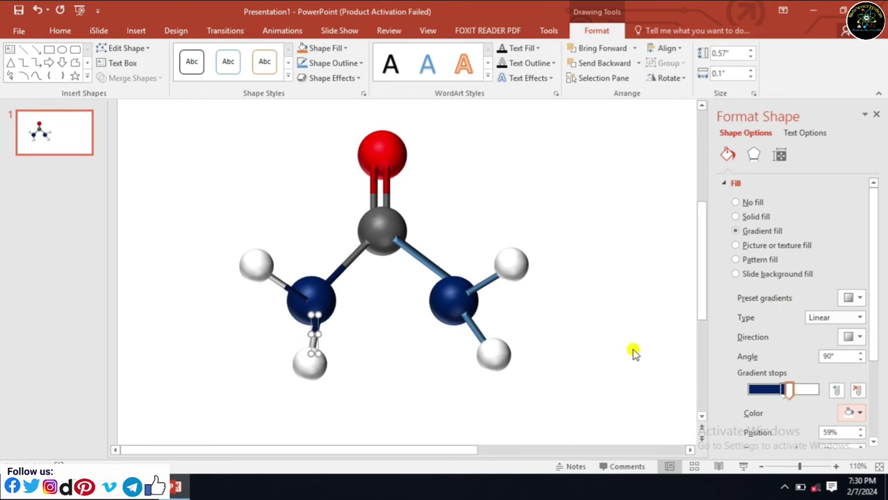
# Step: Apply a gradient fill to both right-hand N–H bonds
pyautogui.click(469, 326)
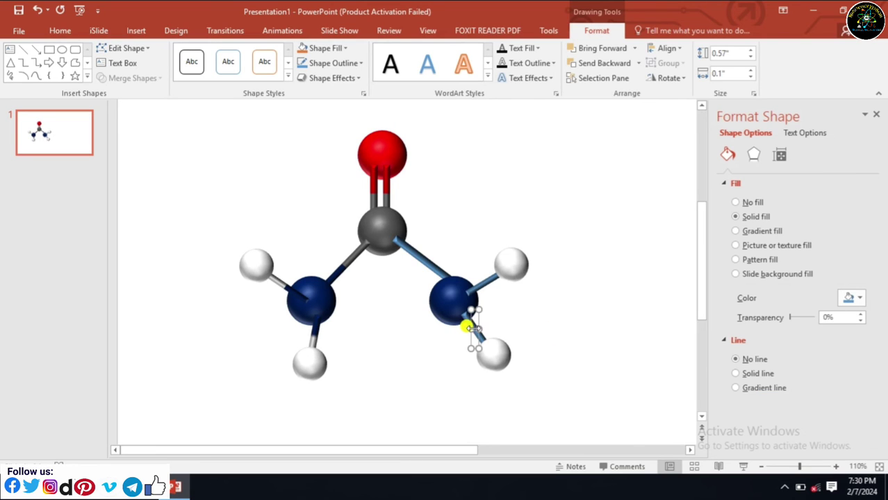
pyautogui.click(749, 232)
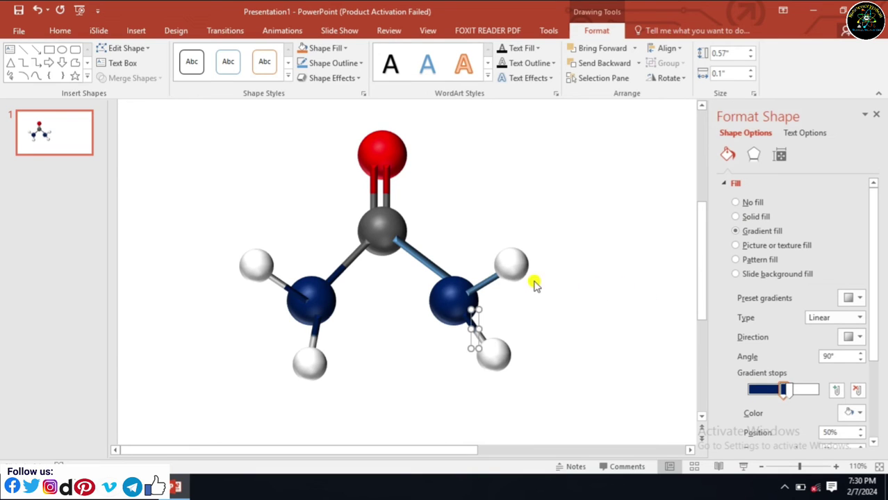
pyautogui.click(487, 279)
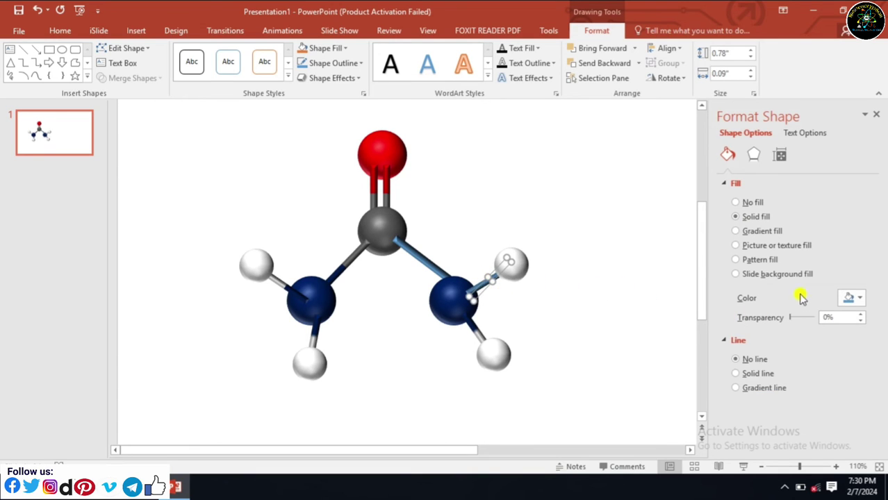
pyautogui.click(750, 230)
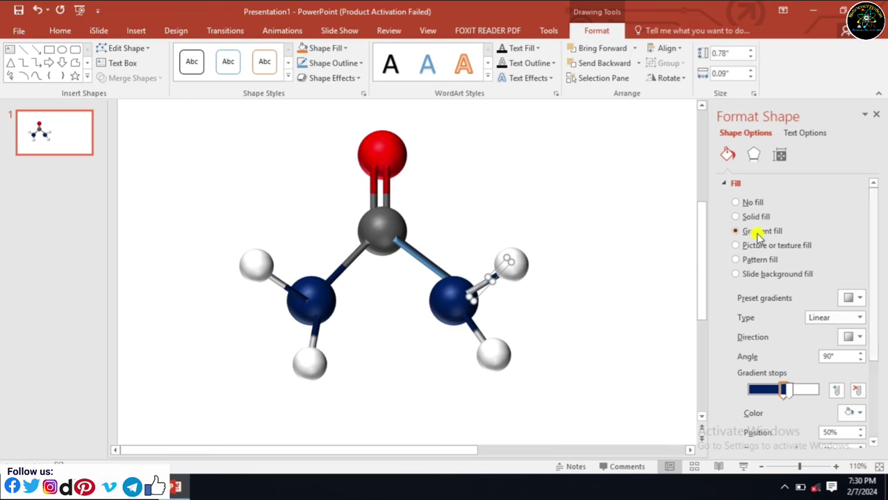
pyautogui.click(600, 349)
# Step: Colour the upper-right N–H bond's stops dark blue at 59% and white at 50%
pyautogui.click(484, 285)
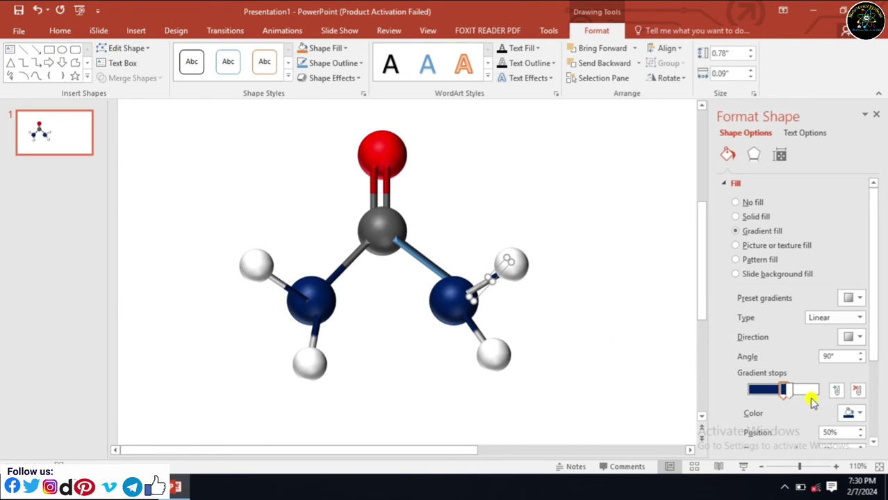
pyautogui.moveTo(784, 390); pyautogui.dragTo(790, 389)
pyautogui.click(860, 413)
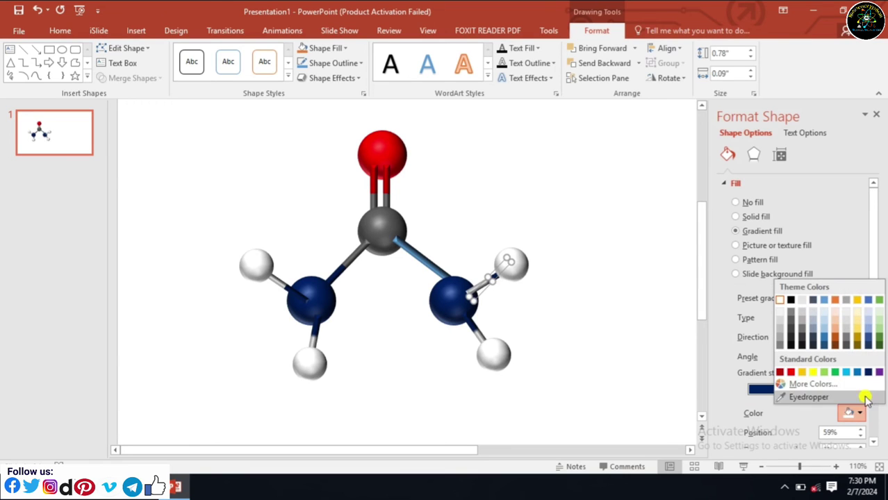
pyautogui.click(868, 373)
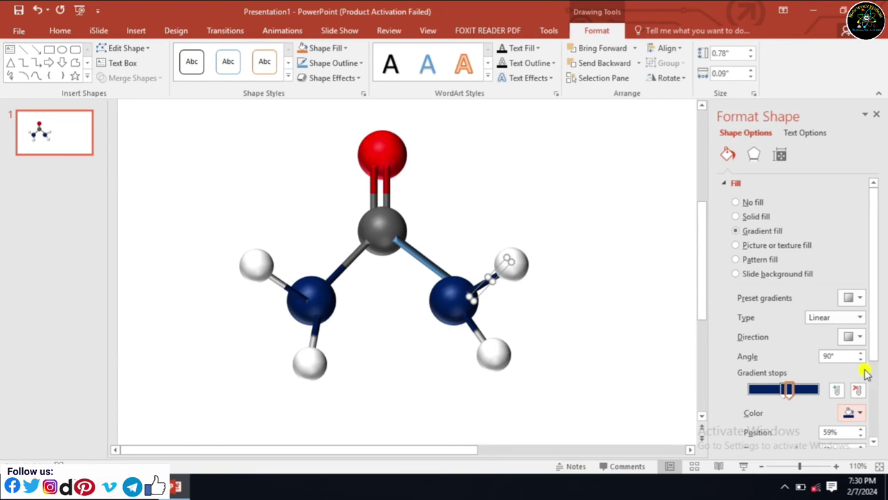
pyautogui.click(780, 391)
pyautogui.click(850, 413)
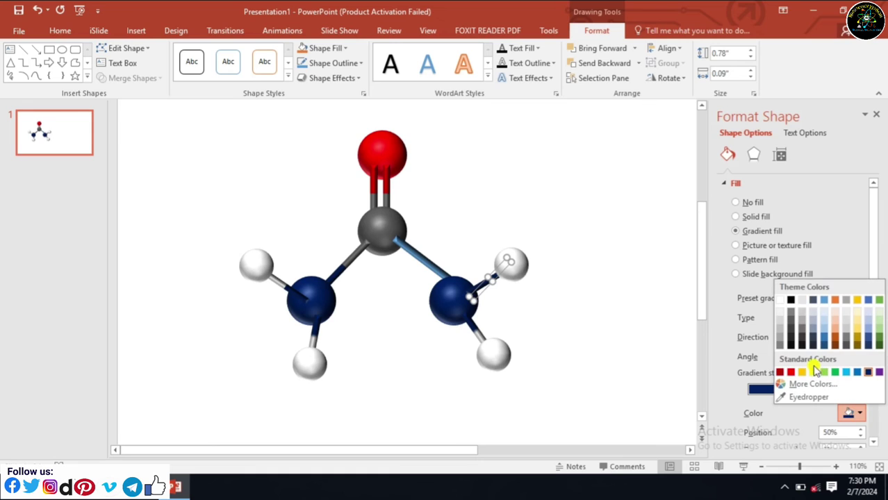
pyautogui.click(781, 310)
pyautogui.click(645, 368)
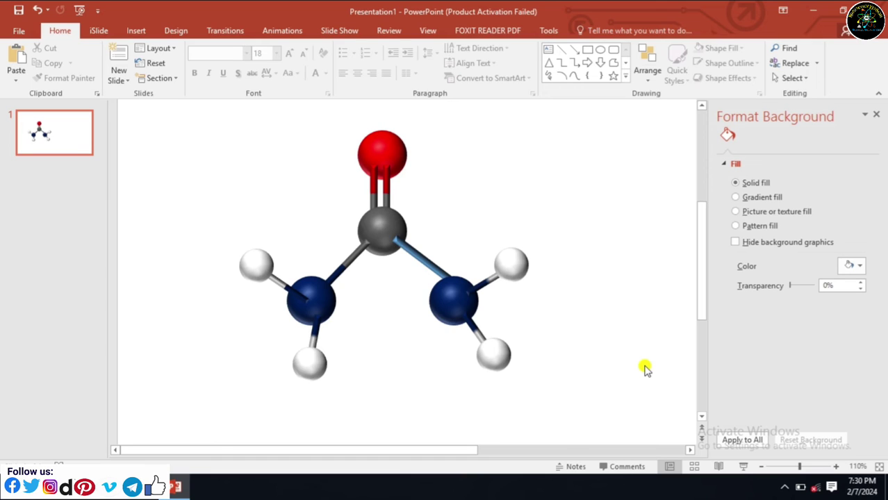
# Step: Give the right C–N bond a gradient with a grey stop and a dark blue stop near 52%
pyautogui.click(427, 263)
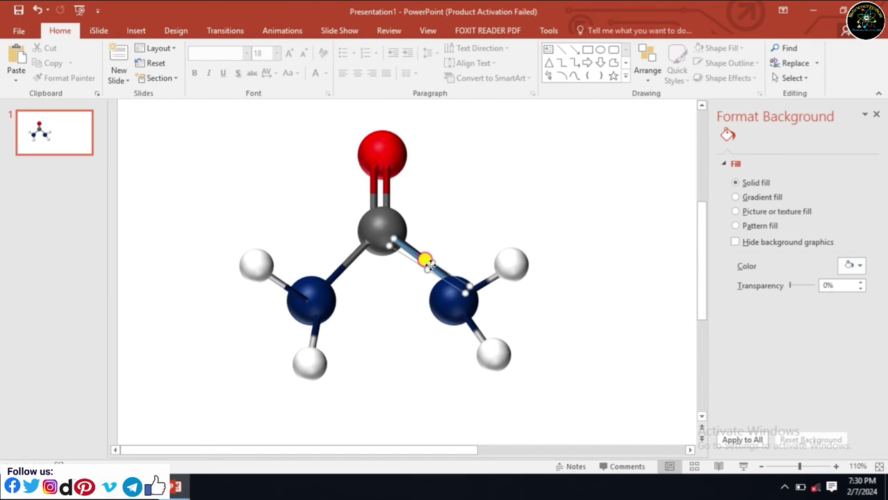
pyautogui.doubleClick(429, 263)
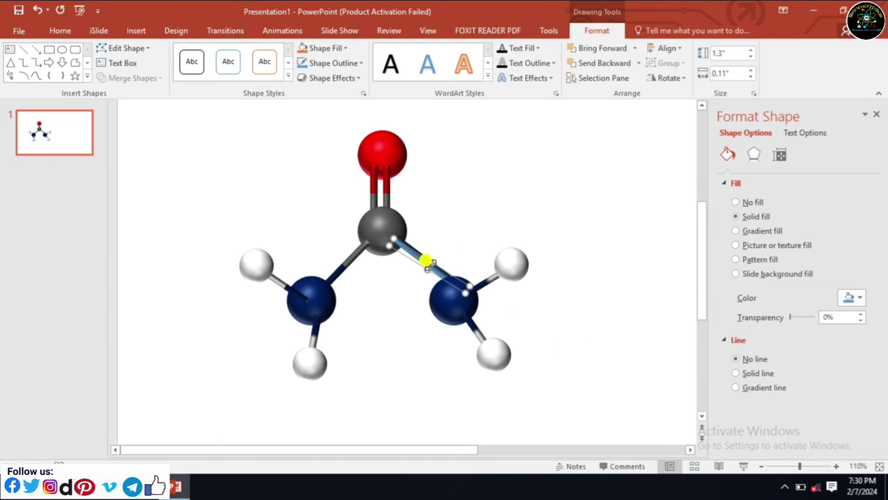
pyautogui.click(772, 234)
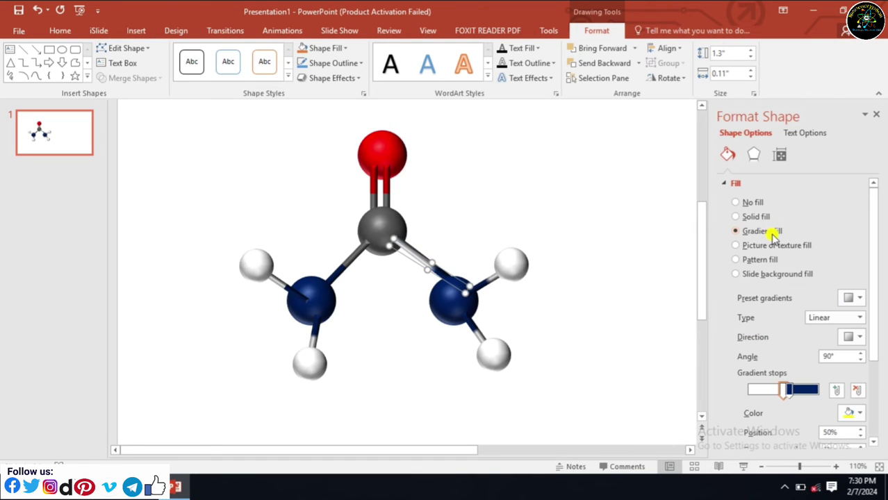
pyautogui.moveTo(786, 394); pyautogui.dragTo(804, 394)
pyautogui.click(787, 391)
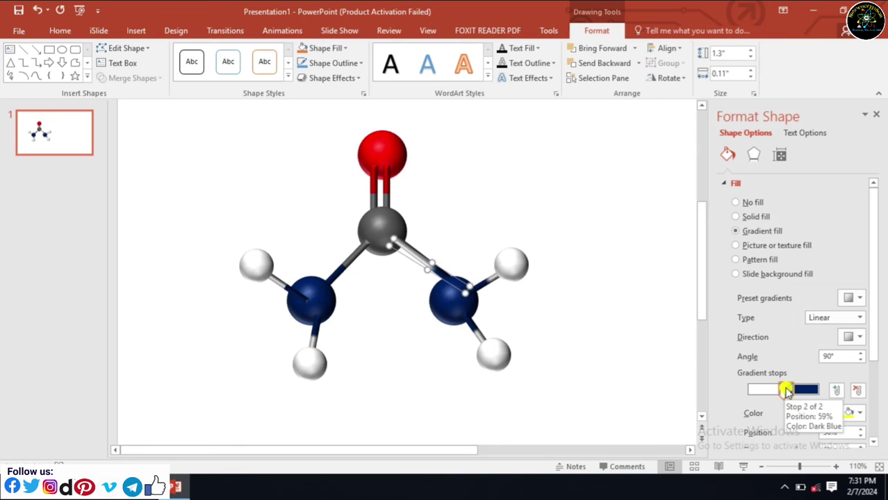
pyautogui.moveTo(788, 390); pyautogui.dragTo(790, 392)
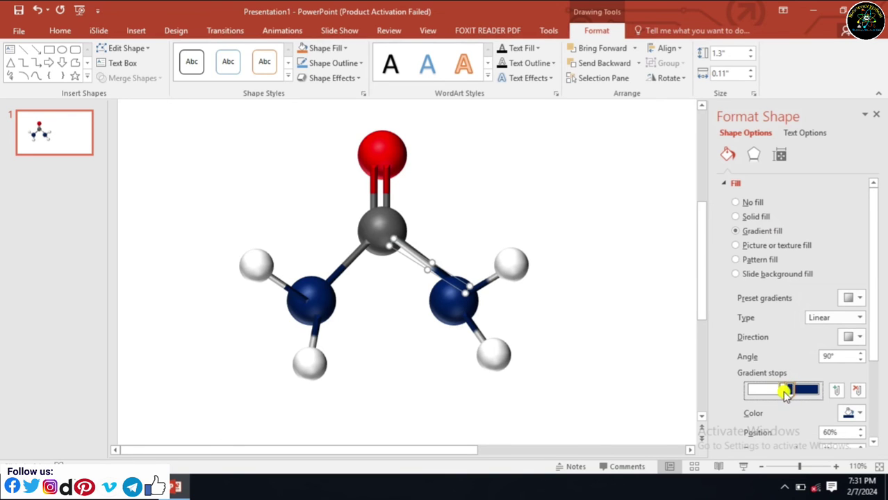
pyautogui.click(784, 391)
pyautogui.click(859, 413)
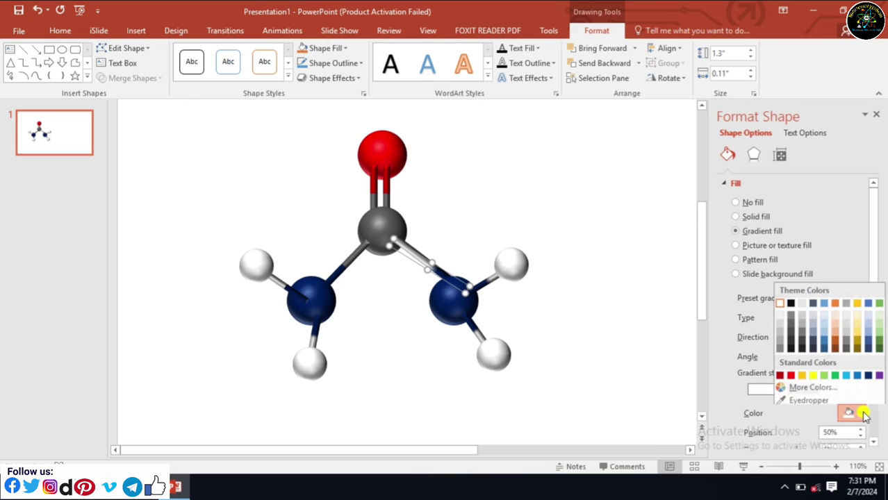
pyautogui.click(791, 314)
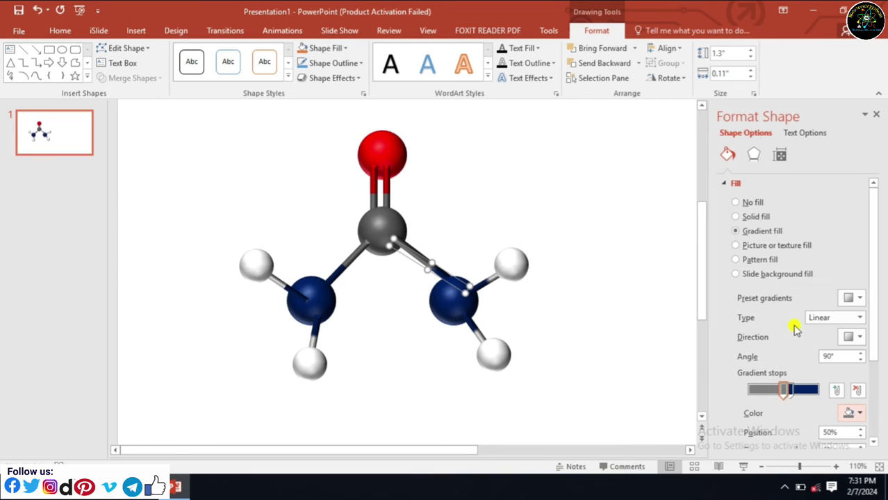
pyautogui.click(785, 391)
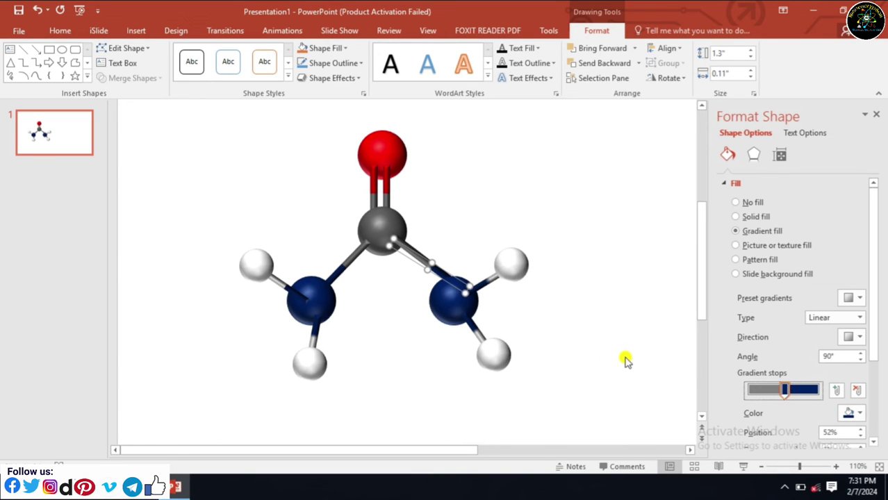
pyautogui.click(581, 340)
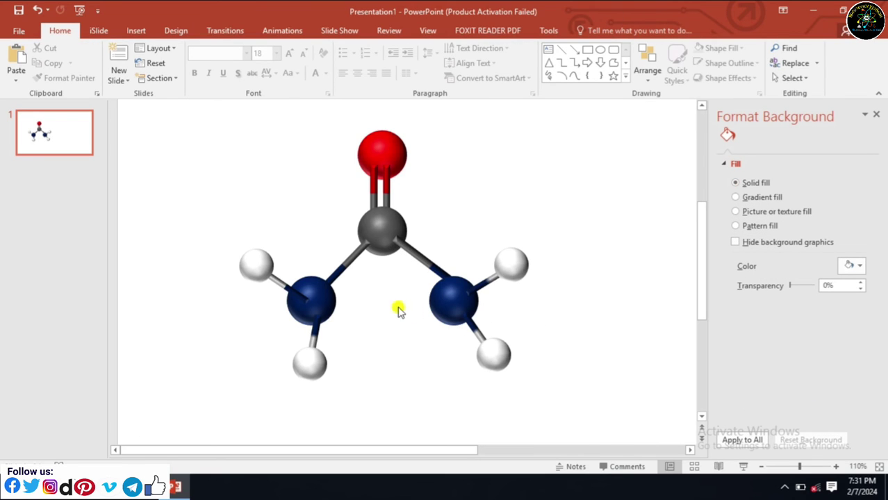
# Step: Send the red oxygen sphere behind its double-bond sticks
pyautogui.click(375, 184)
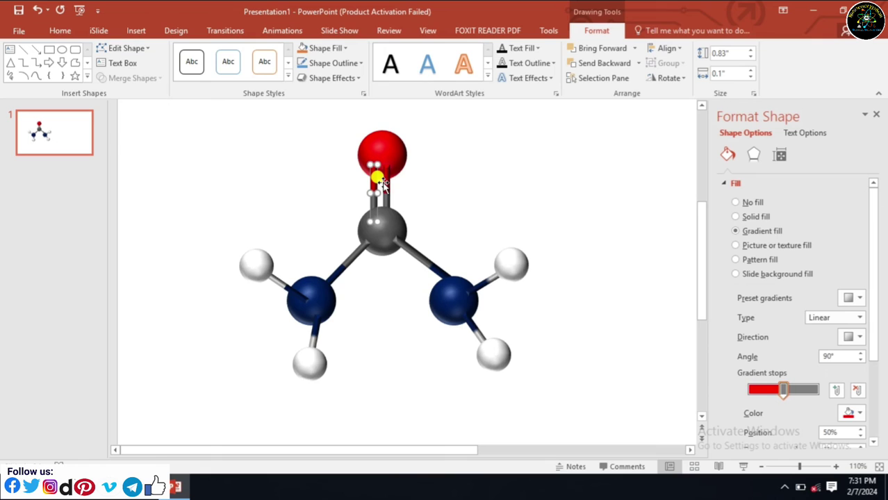
pyautogui.keyDown('shift'); pyautogui.click(384, 184); pyautogui.keyUp('shift')
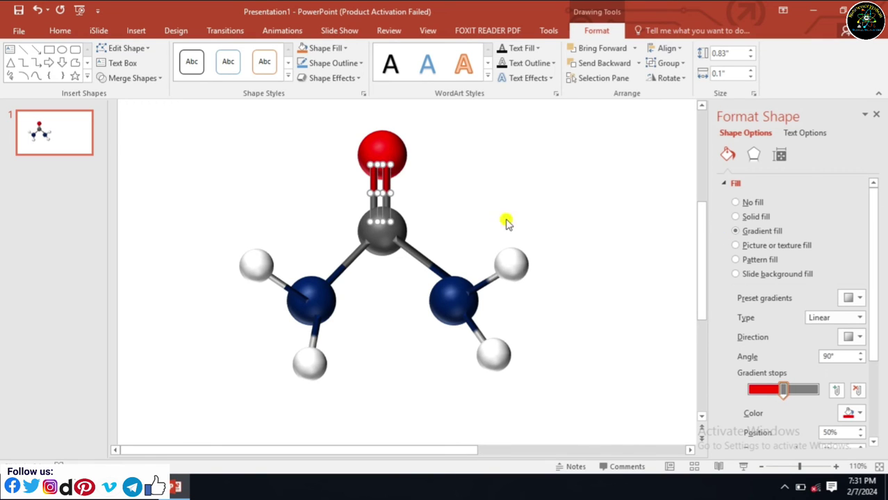
pyautogui.rightClick(385, 183)
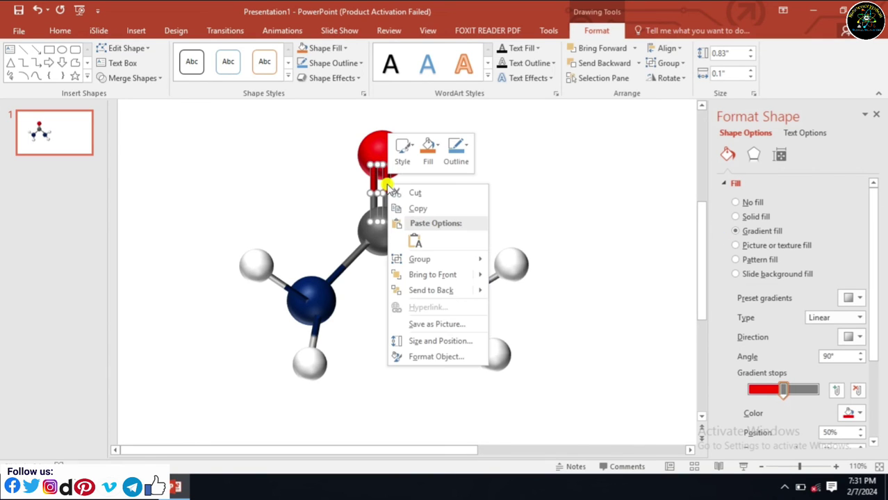
pyautogui.click(376, 150)
pyautogui.click(379, 153)
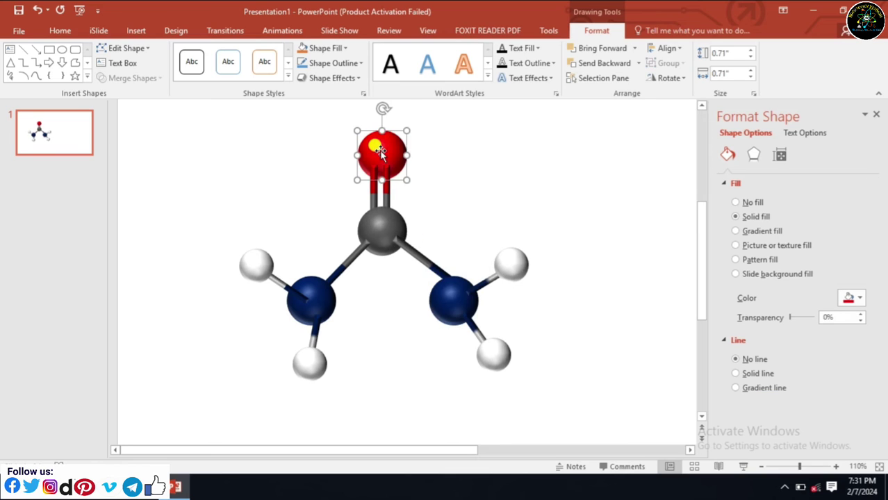
pyautogui.rightClick(380, 154)
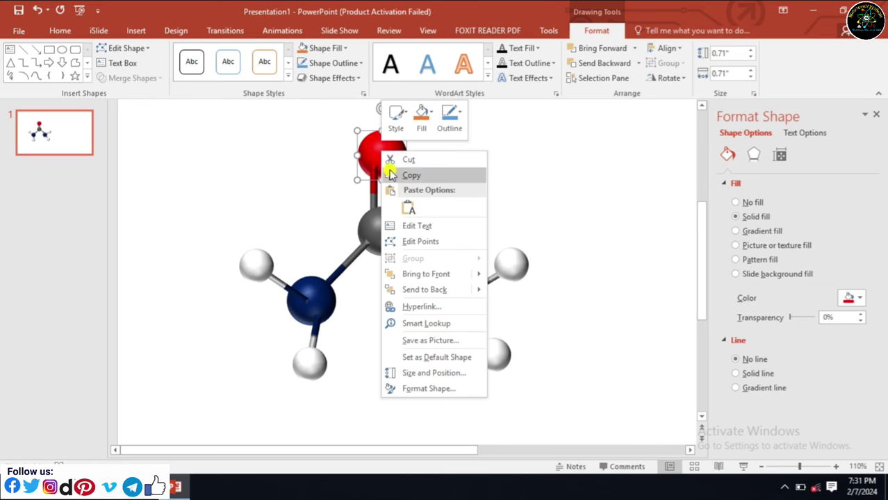
pyautogui.click(427, 291)
pyautogui.click(446, 194)
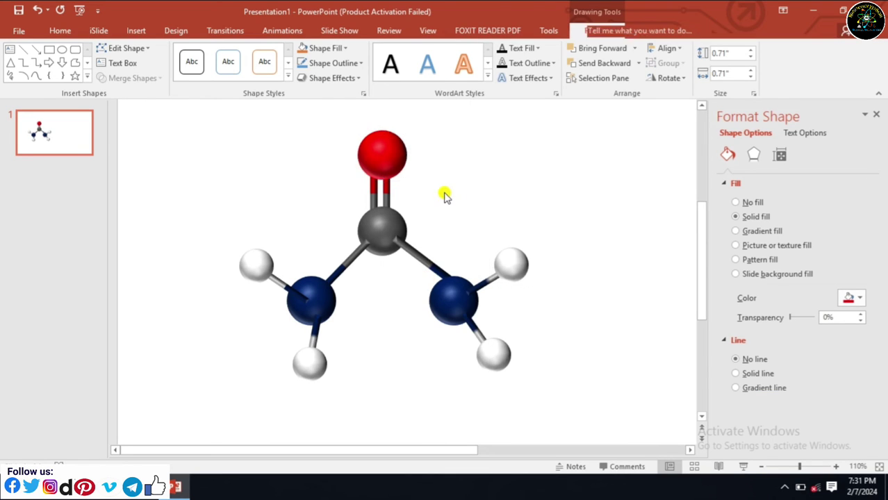
# Step: Bring the carbon sphere and both nitrogen spheres in front of their bonds
pyautogui.click(379, 237)
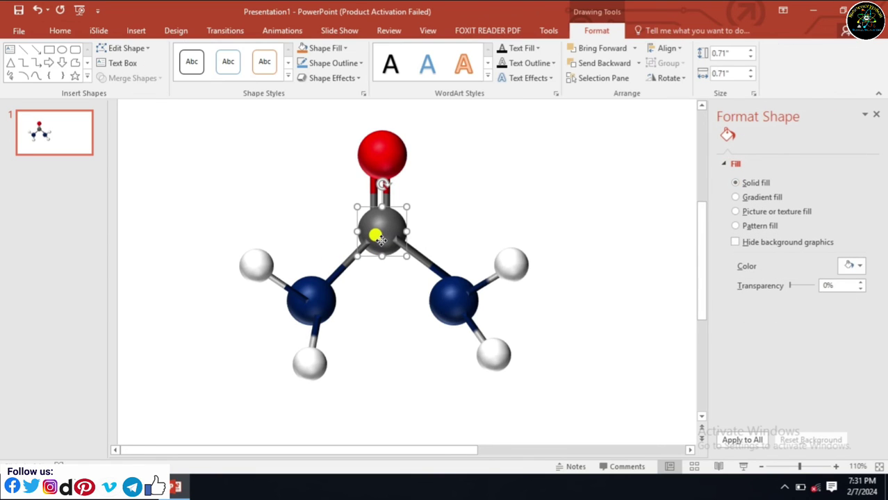
pyautogui.rightClick(381, 241)
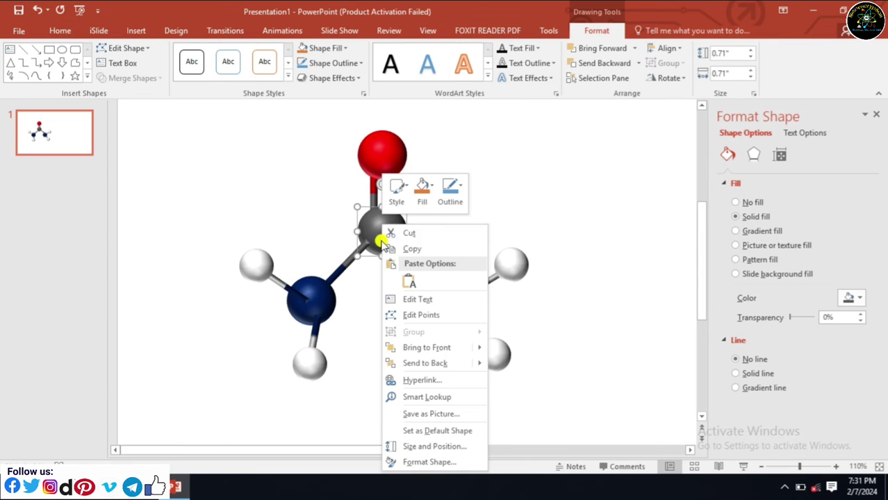
pyautogui.click(410, 346)
pyautogui.click(305, 295)
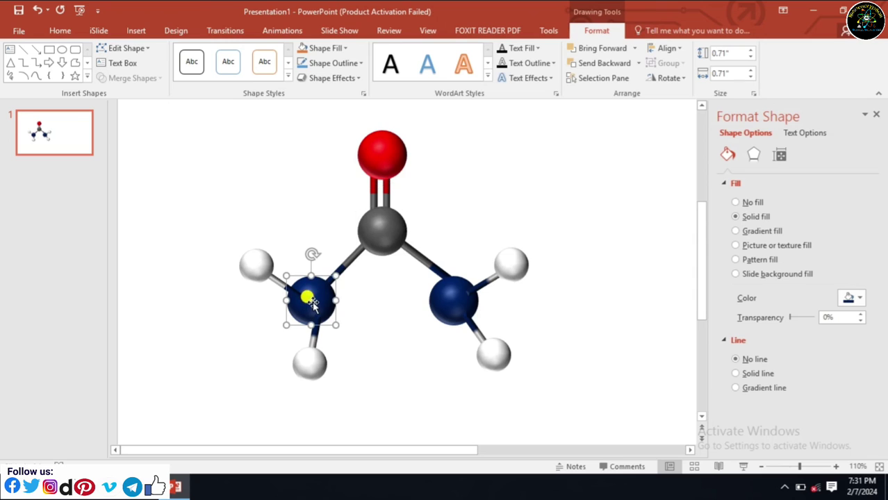
pyautogui.rightClick(313, 304)
pyautogui.click(353, 180)
pyautogui.click(445, 306)
pyautogui.rightClick(452, 305)
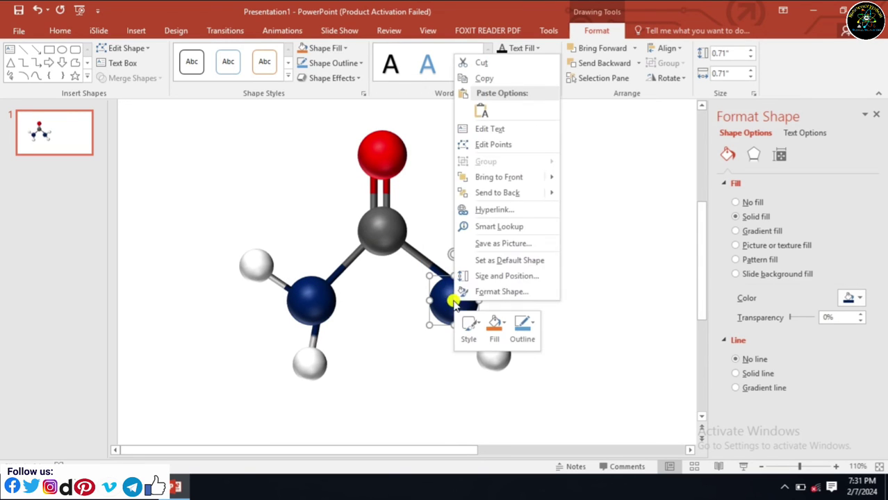
pyautogui.click(490, 177)
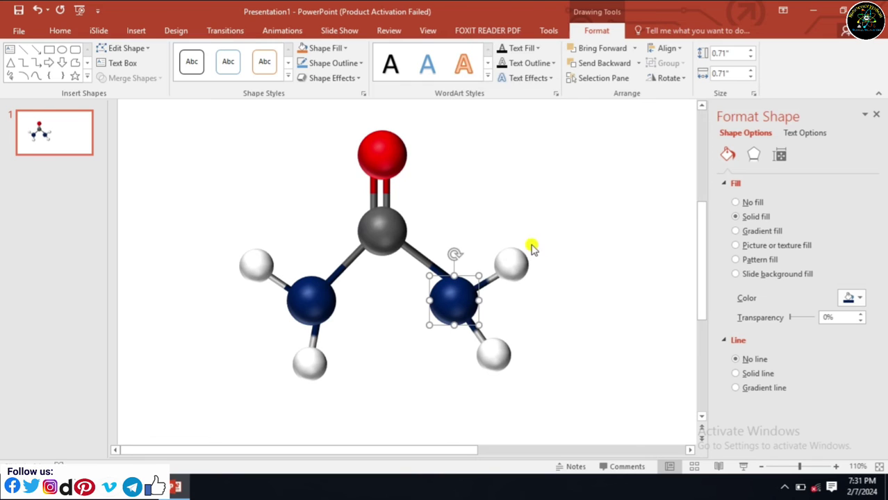
pyautogui.click(547, 290)
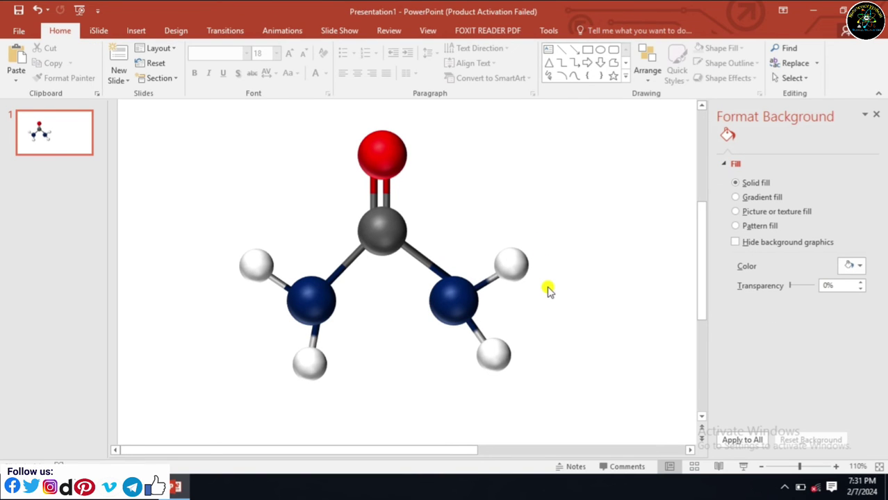
# Step: Select every atom and bond with Ctrl+A and group them into one object
pyautogui.moveTo(146, 131); pyautogui.dragTo(556, 403)
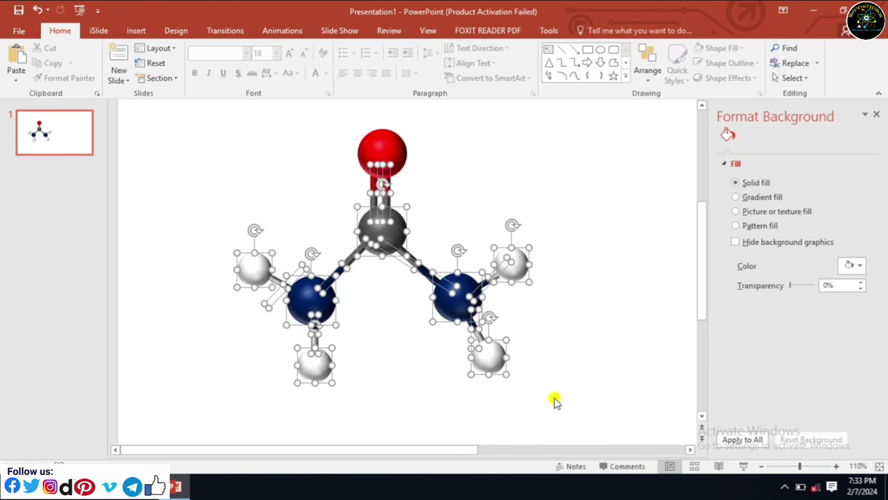
pyautogui.click(576, 348)
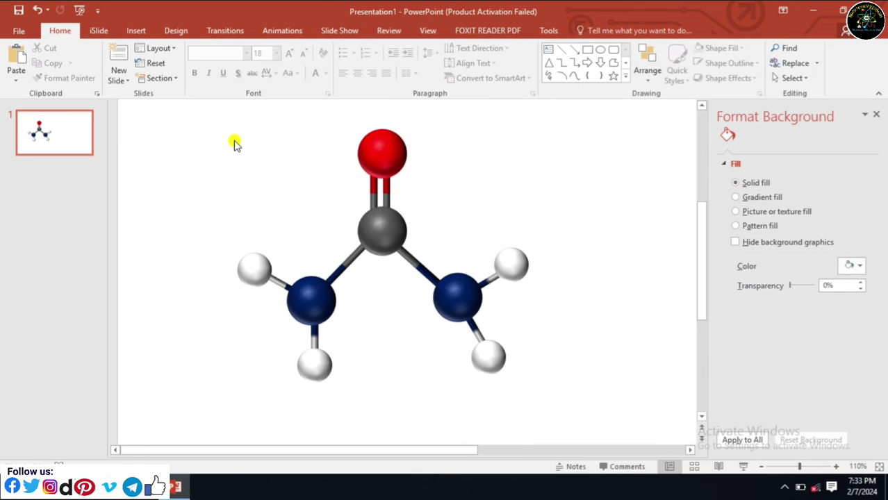
pyautogui.hotkey('ctrl', 'a')
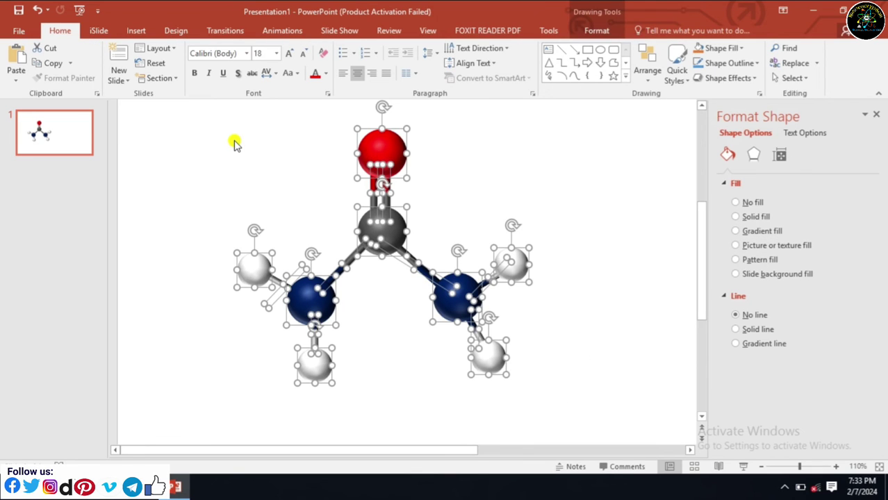
pyautogui.rightClick(390, 231)
pyautogui.moveTo(429, 312)
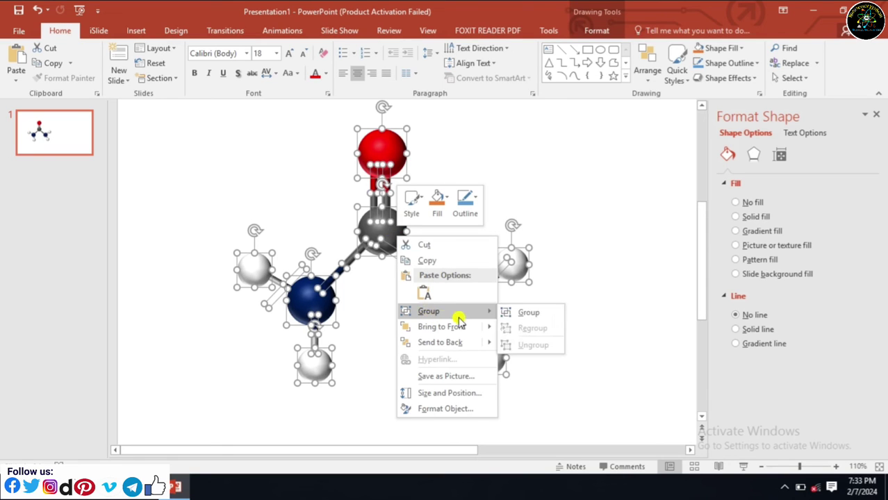
pyautogui.click(528, 313)
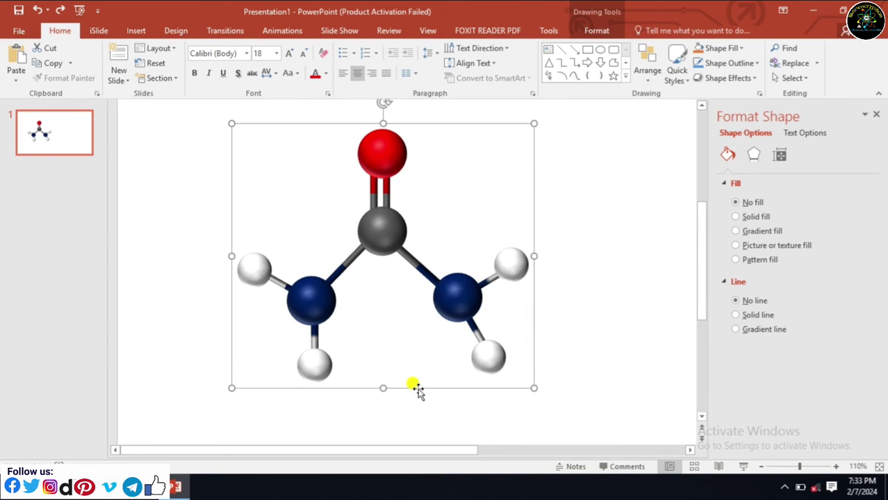
# Step: Move the grouped urea molecule to the upper left of the slide
pyautogui.moveTo(419, 389); pyautogui.dragTo(310, 376)
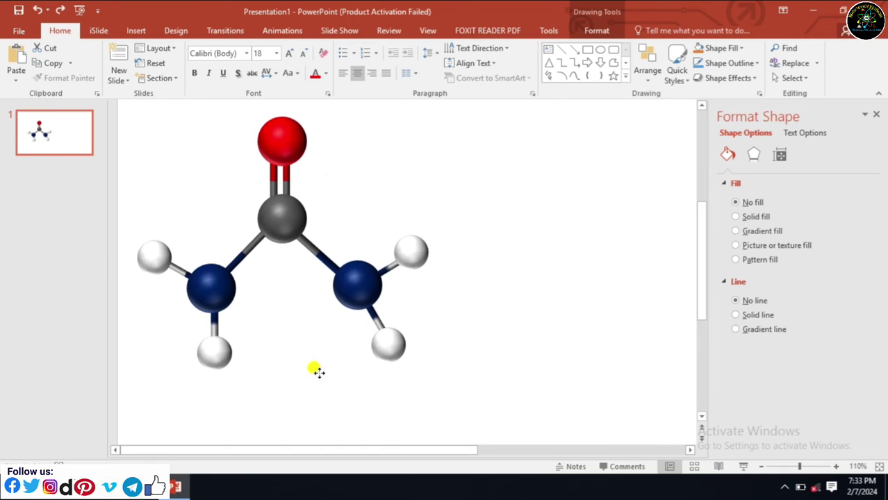
pyautogui.moveTo(309, 375); pyautogui.dragTo(317, 369)
pyautogui.click(471, 341)
pyautogui.click(284, 222)
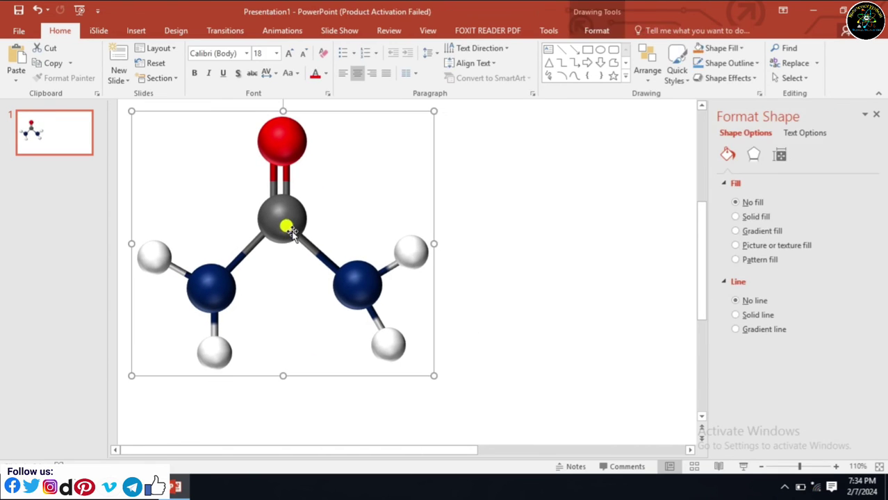
pyautogui.click(283, 224)
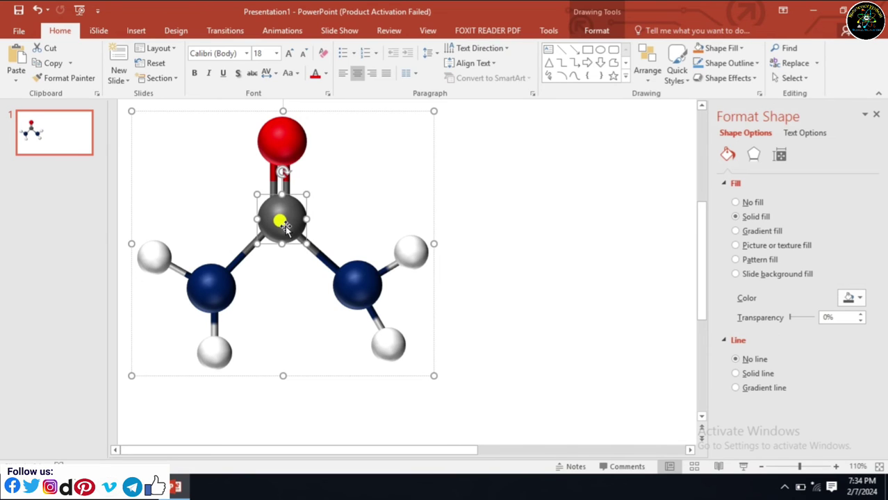
# Step: Paste a copy of the oxygen, double bond and carbon to the right of urea
pyautogui.click(281, 175)
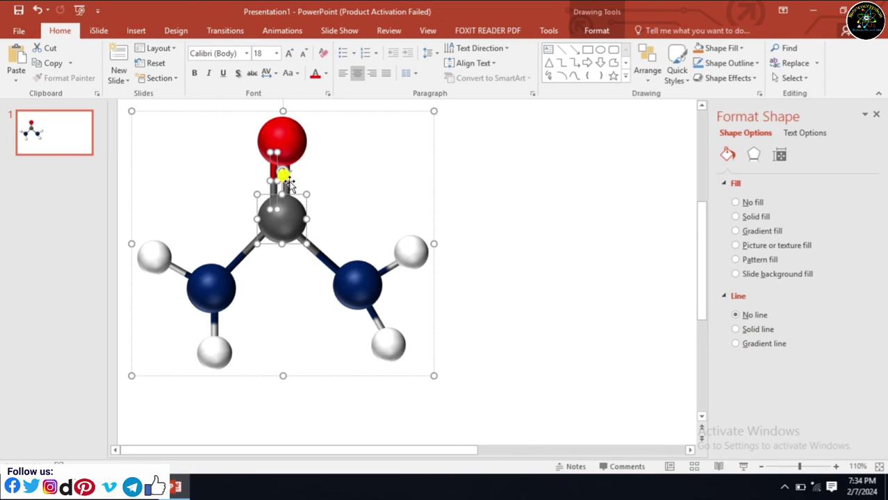
pyautogui.keyDown('shift'); pyautogui.click(281, 141); pyautogui.keyUp('shift')
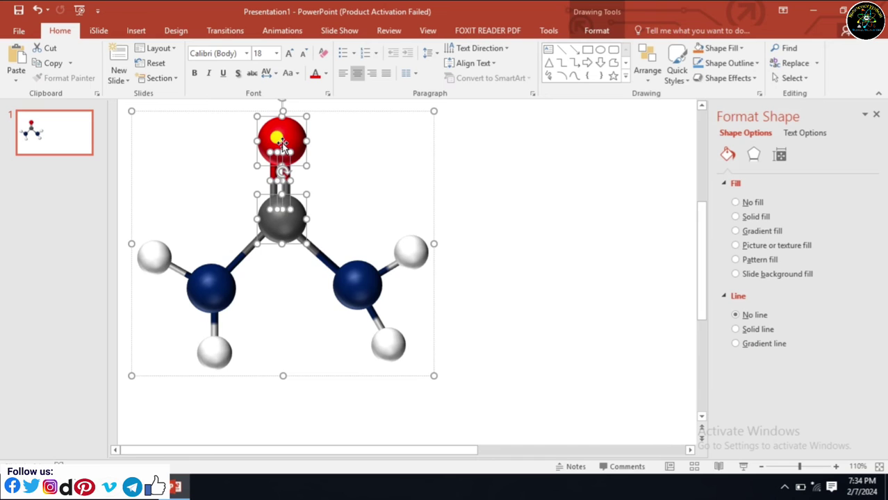
pyautogui.click(519, 228)
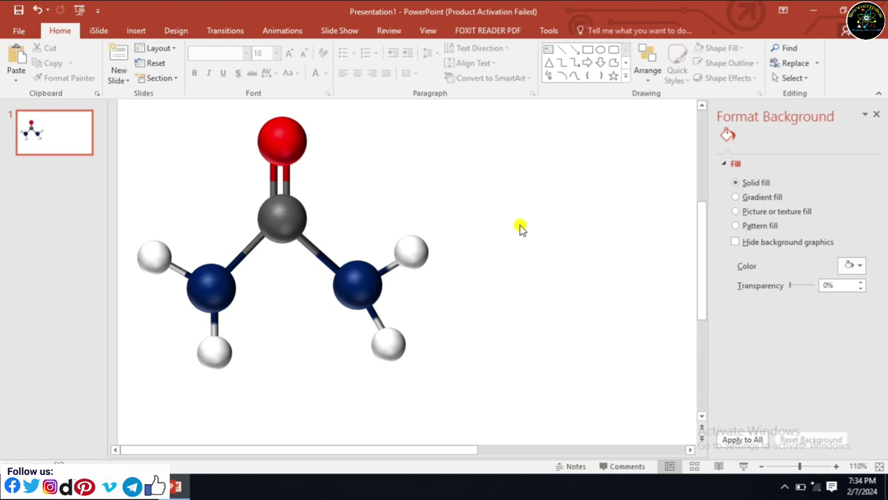
pyautogui.hotkey('ctrl', 'v')
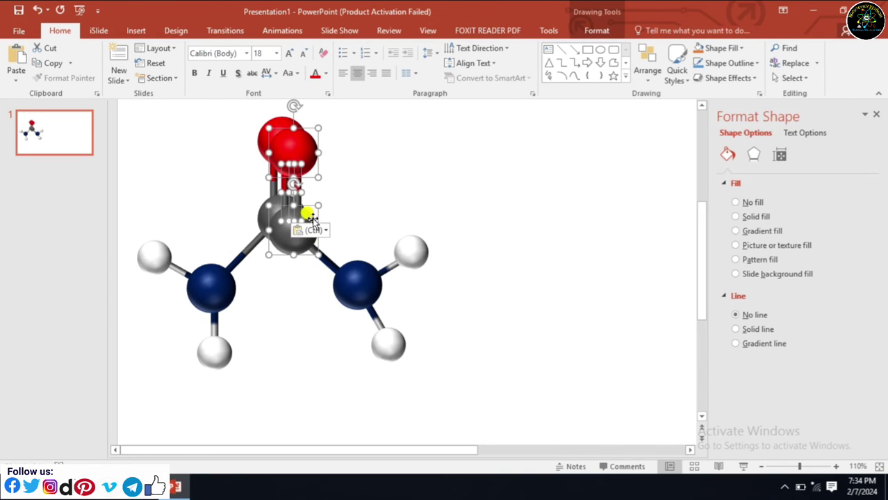
pyautogui.moveTo(311, 219)
pyautogui.mouseDown()
pyautogui.moveTo(506, 207)
pyautogui.moveTo(549, 219)
pyautogui.mouseUp()
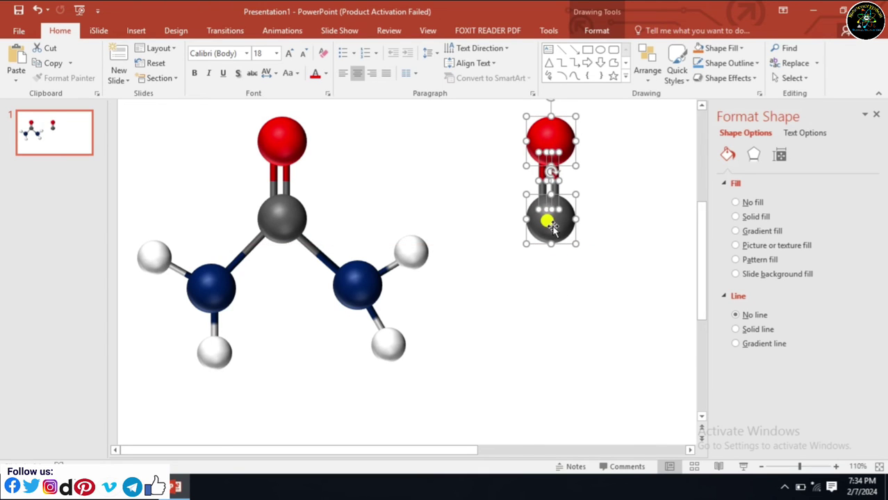
pyautogui.moveTo(549, 221); pyautogui.dragTo(560, 219)
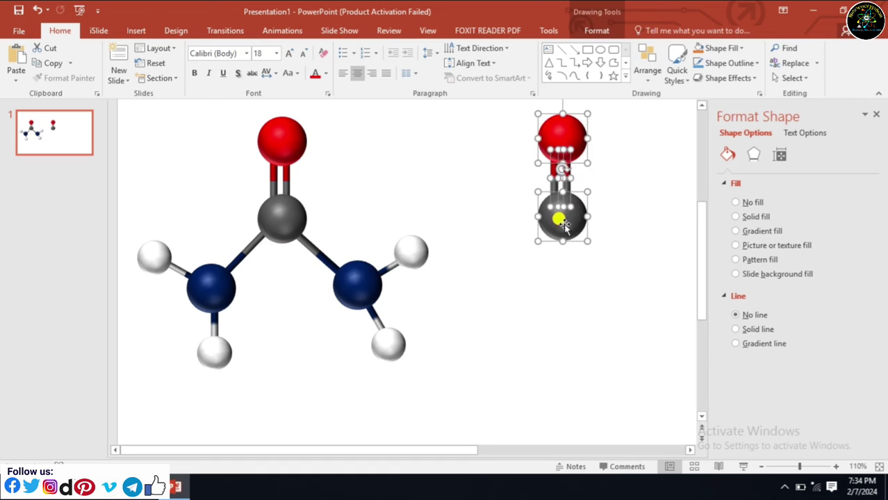
pyautogui.click(540, 310)
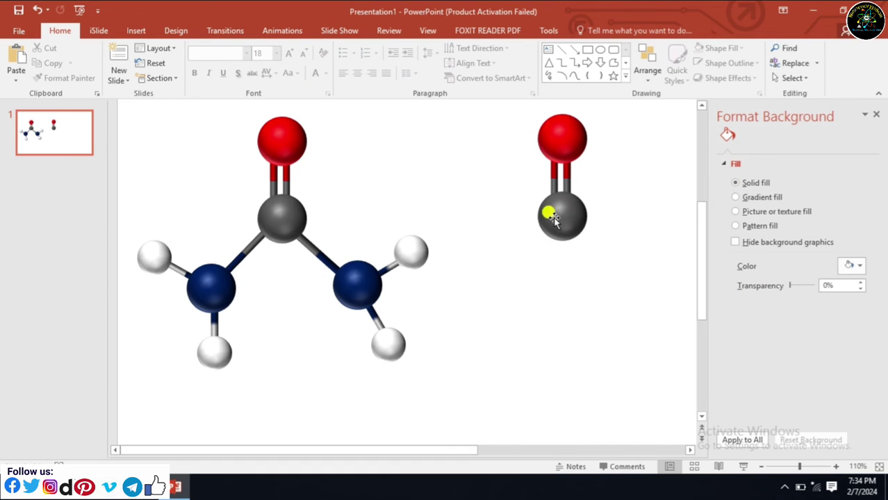
# Step: Duplicate the new fragment's oxygen together with its double-bond sticks
pyautogui.click(563, 159)
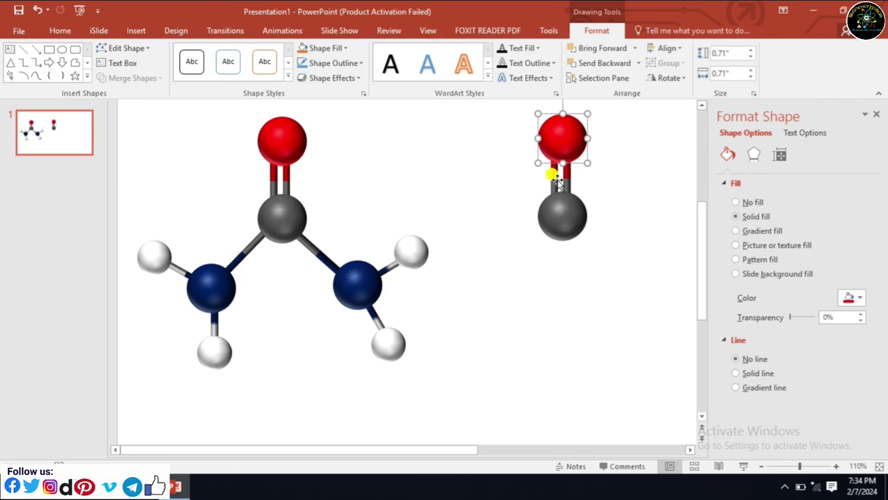
pyautogui.keyDown('shift'); pyautogui.click(563, 177); pyautogui.keyUp('shift')
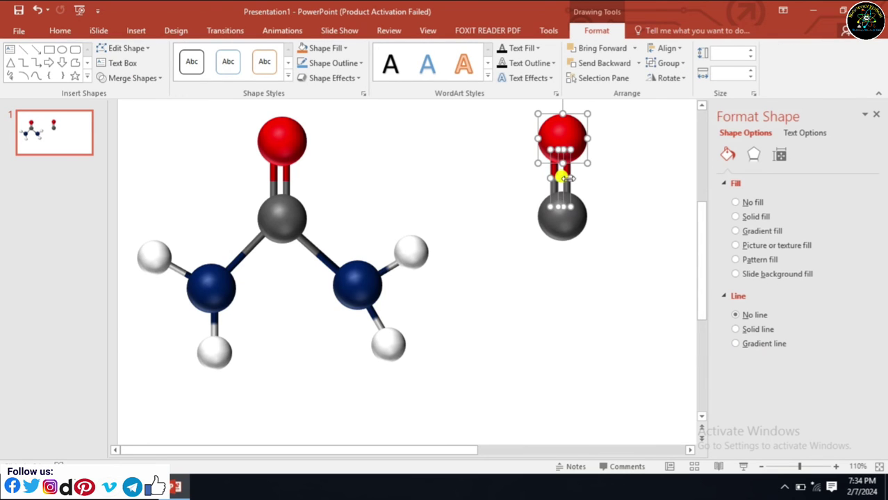
pyautogui.hotkey('ctrl', 'v')
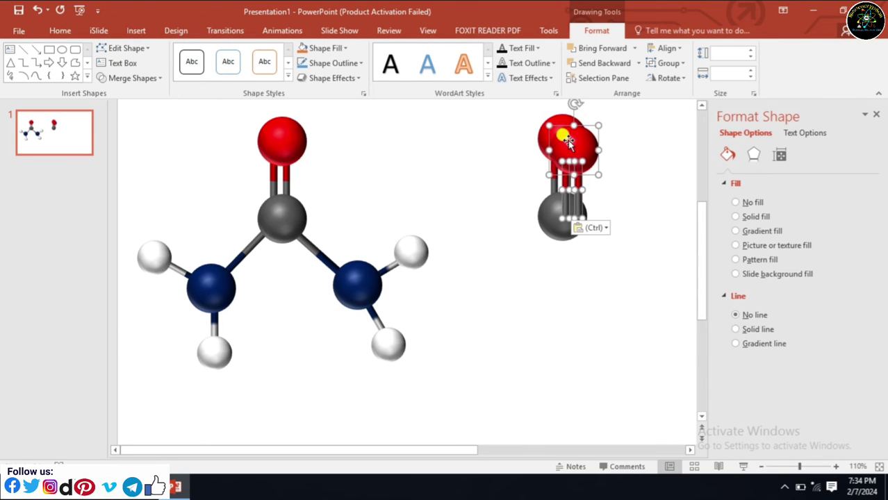
# Step: Move the duplicated oxygen and bond below the carbon and rotate them toward it
pyautogui.moveTo(567, 177); pyautogui.dragTo(515, 285)
pyautogui.click(512, 237)
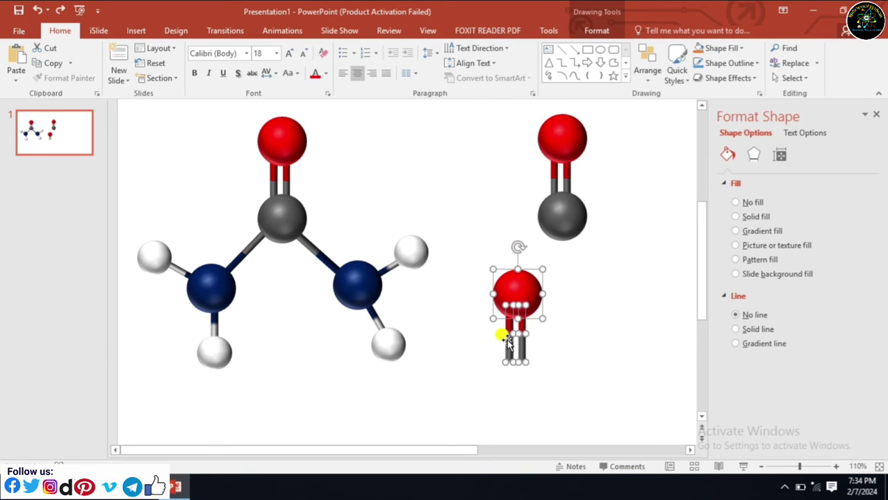
pyautogui.click(506, 341)
pyautogui.click(495, 258)
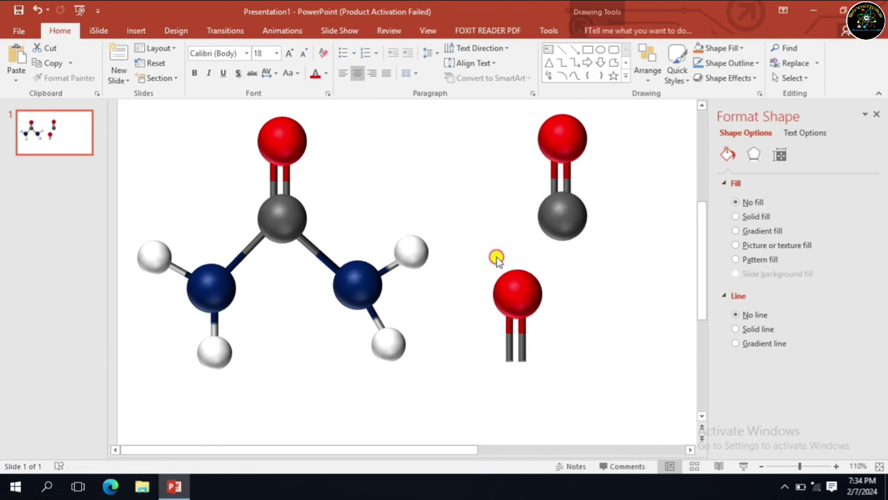
pyautogui.click(518, 299)
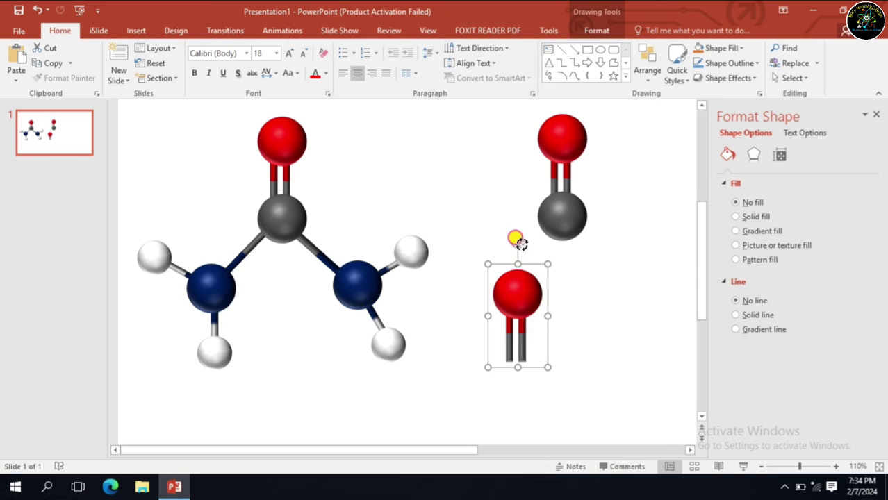
pyautogui.moveTo(521, 242)
pyautogui.mouseDown()
pyautogui.moveTo(444, 373)
pyautogui.moveTo(499, 287)
pyautogui.mouseUp()
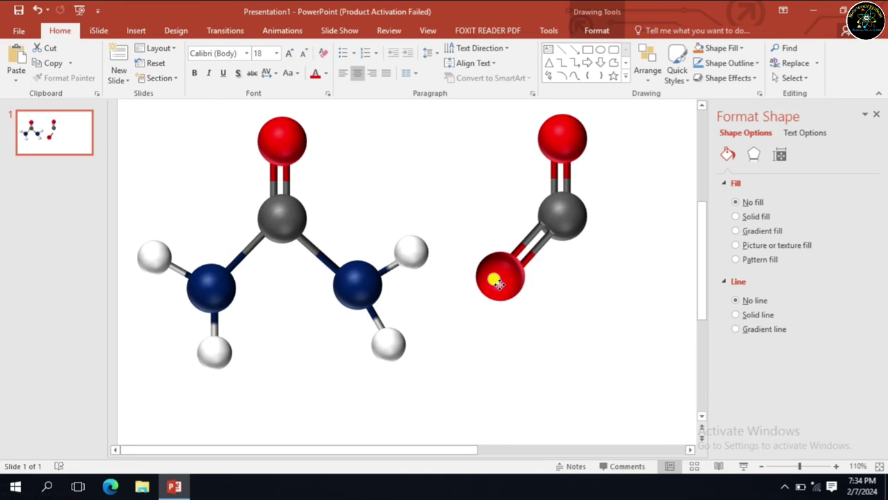
pyautogui.click(498, 283)
# Step: Bring the carbon ball to the front and fine-tune the lower-left bond's angle
pyautogui.rightClick(566, 216)
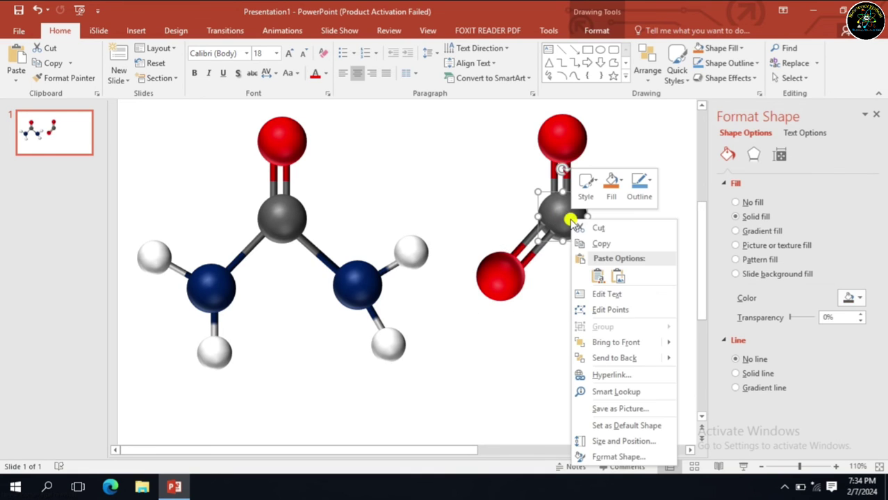
pyautogui.click(615, 343)
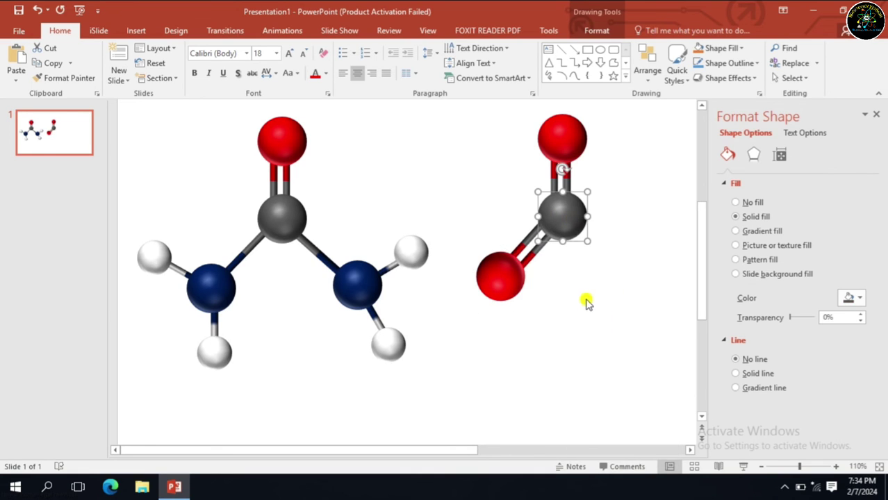
pyautogui.click(482, 295)
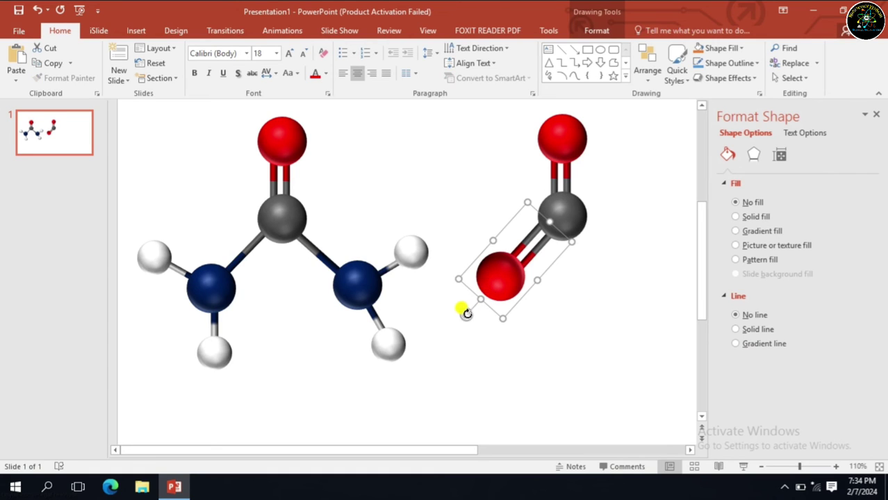
pyautogui.moveTo(466, 313); pyautogui.dragTo(472, 304)
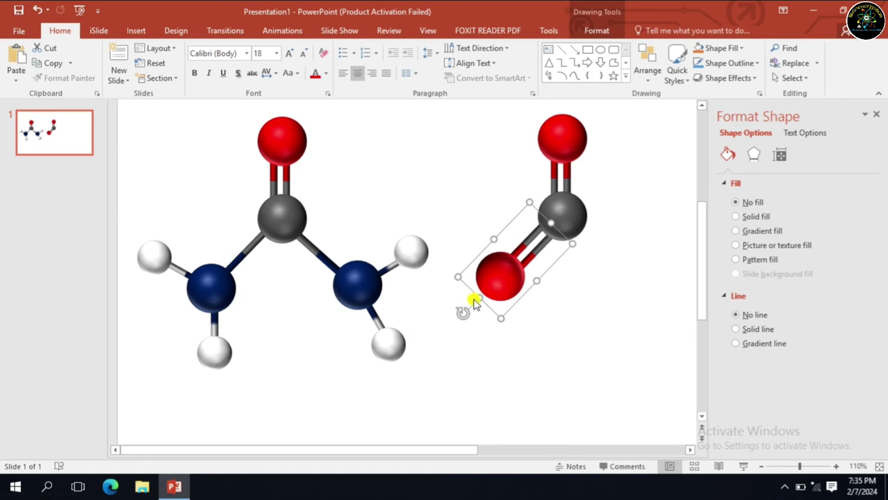
pyautogui.rightClick(497, 278)
# Step: Paste another oxygen with its double bond and attach it to the carbon's lower right
pyautogui.click(519, 302)
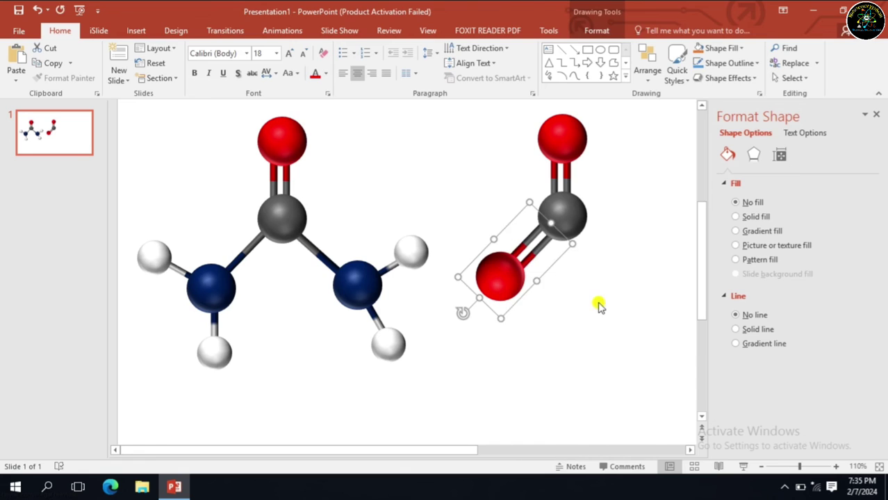
pyautogui.click(599, 306)
pyautogui.hotkey('ctrl', 'v')
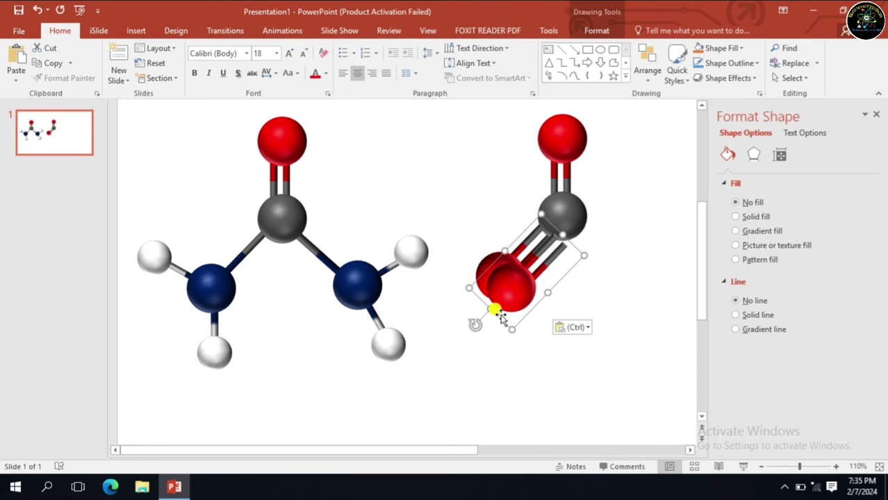
pyautogui.moveTo(495, 298)
pyautogui.mouseDown()
pyautogui.moveTo(571, 348)
pyautogui.moveTo(654, 347)
pyautogui.mouseUp()
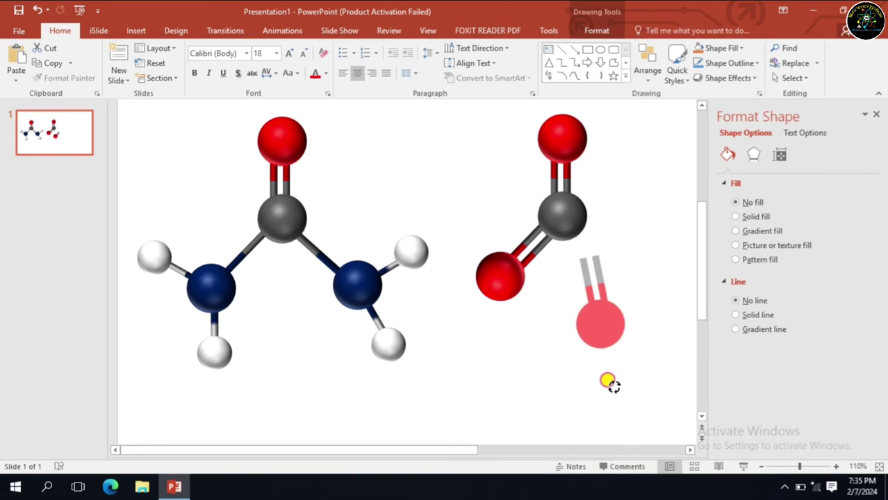
pyautogui.moveTo(612, 316); pyautogui.dragTo(628, 278)
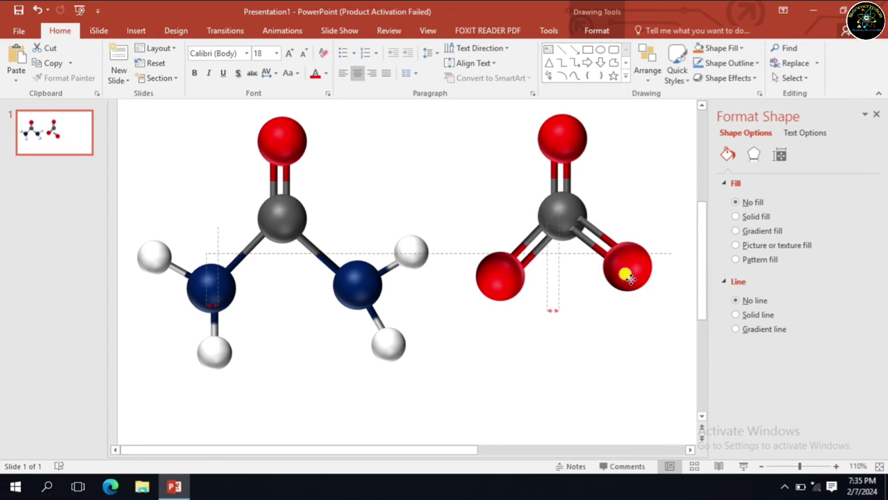
pyautogui.moveTo(628, 278); pyautogui.dragTo(629, 280)
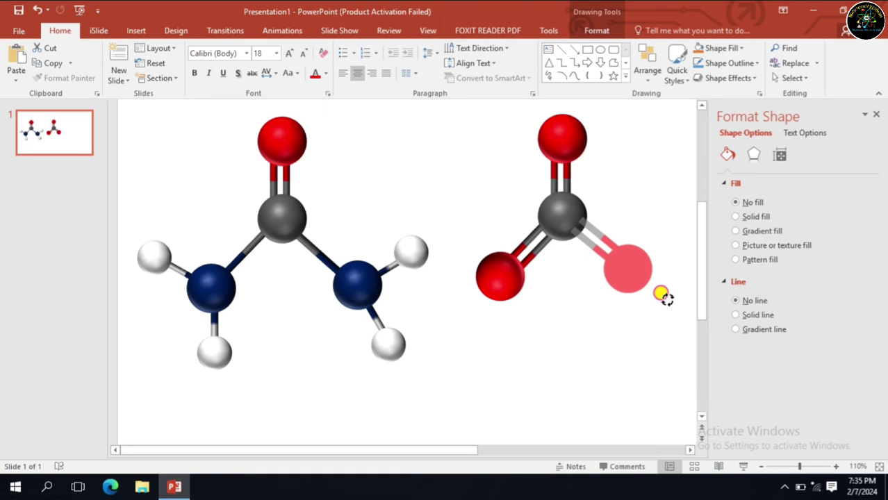
# Step: Bring the carbon ball to the front and level the new oxygen with the lower-left one
pyautogui.click(560, 212)
pyautogui.rightClick(562, 214)
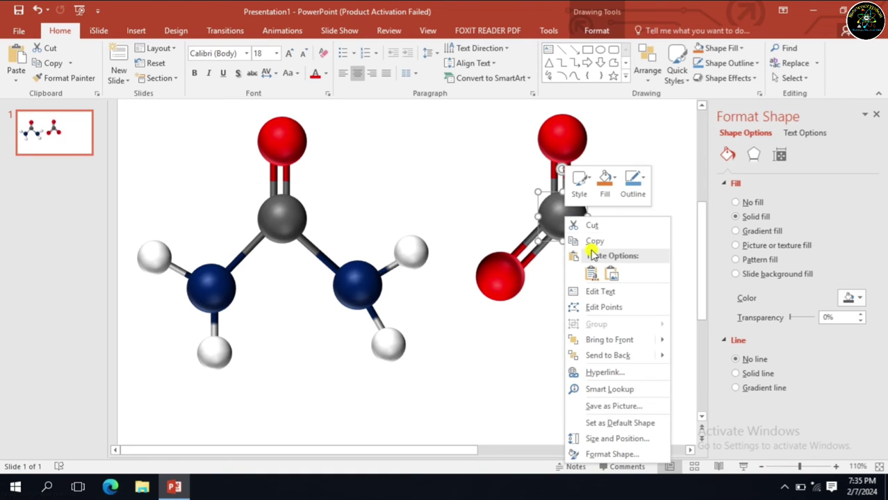
pyautogui.click(622, 336)
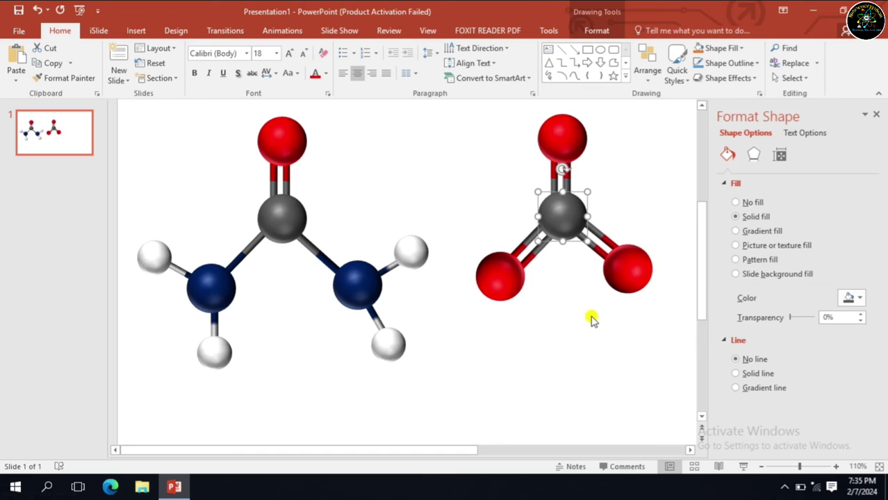
pyautogui.click(590, 318)
pyautogui.click(611, 270)
pyautogui.moveTo(612, 269); pyautogui.dragTo(612, 276)
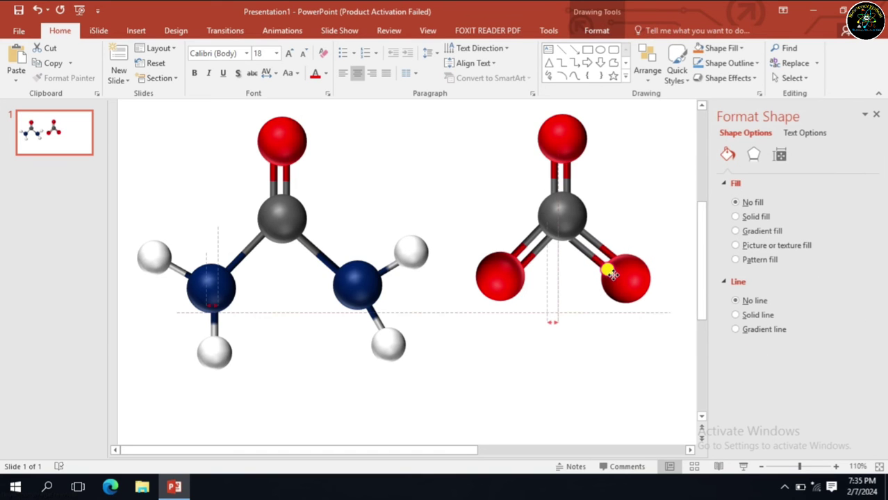
pyautogui.click(582, 333)
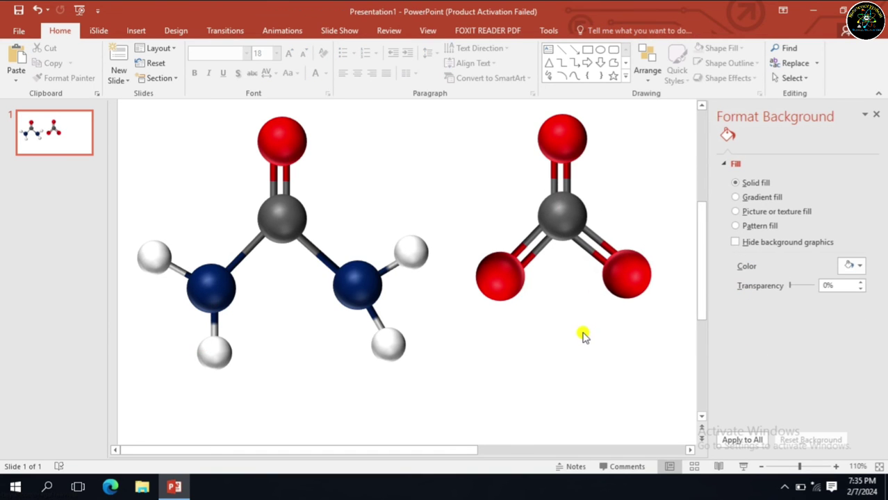
# Step: Fill the central carbon ball yellow
pyautogui.click(550, 210)
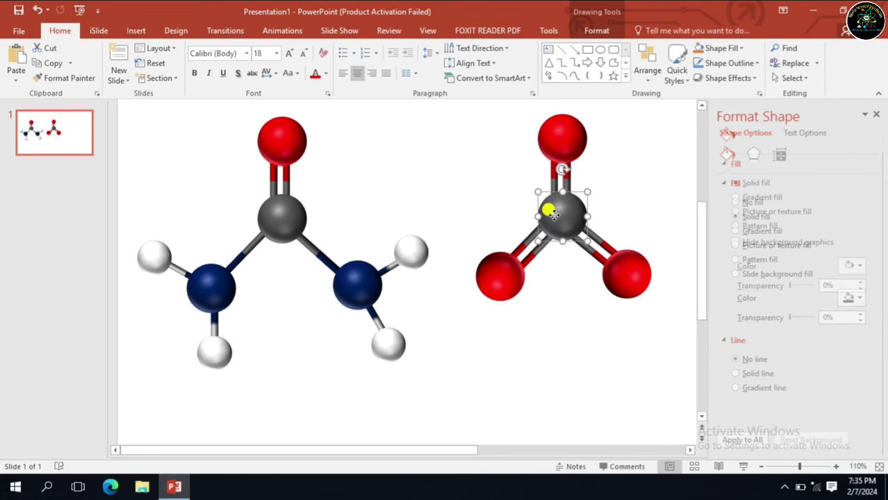
pyautogui.click(860, 298)
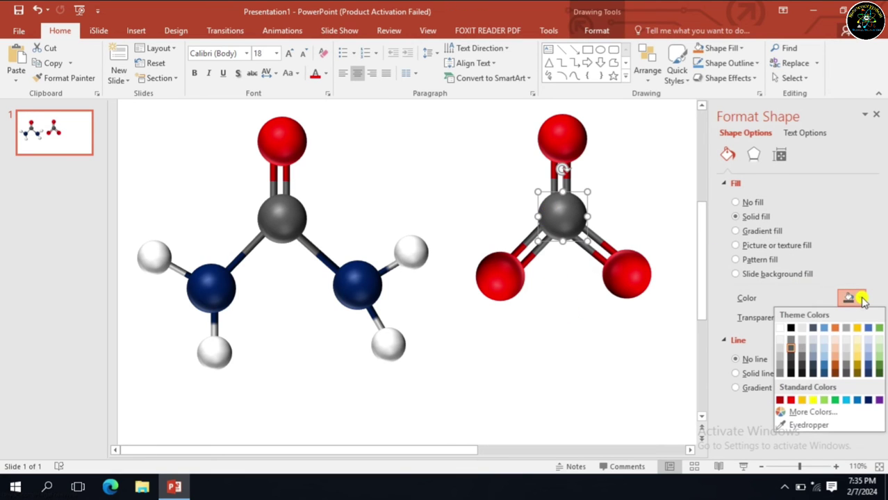
pyautogui.click(812, 401)
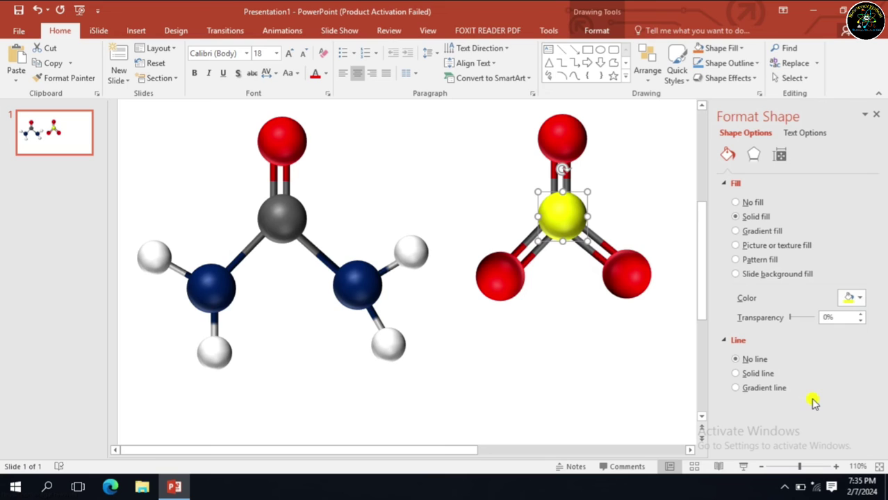
pyautogui.click(537, 354)
# Step: Set the middle gradient stop of both lower-left bond sticks to yellow
pyautogui.click(541, 256)
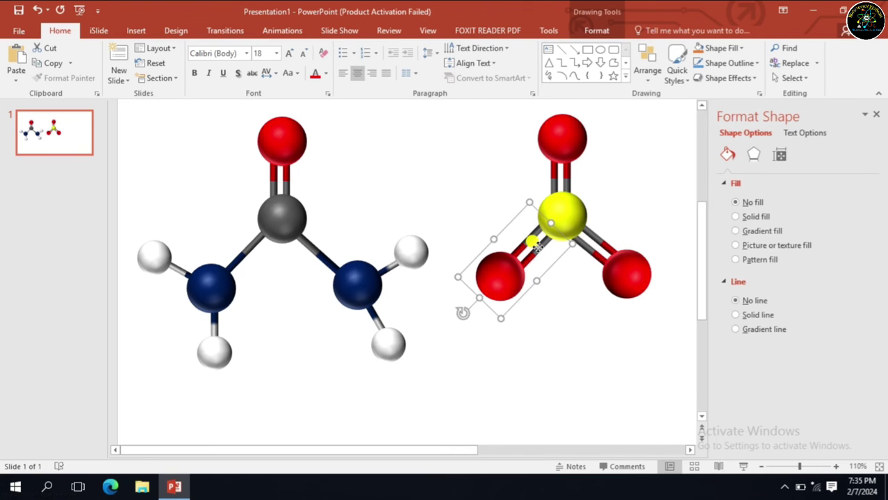
pyautogui.click(539, 252)
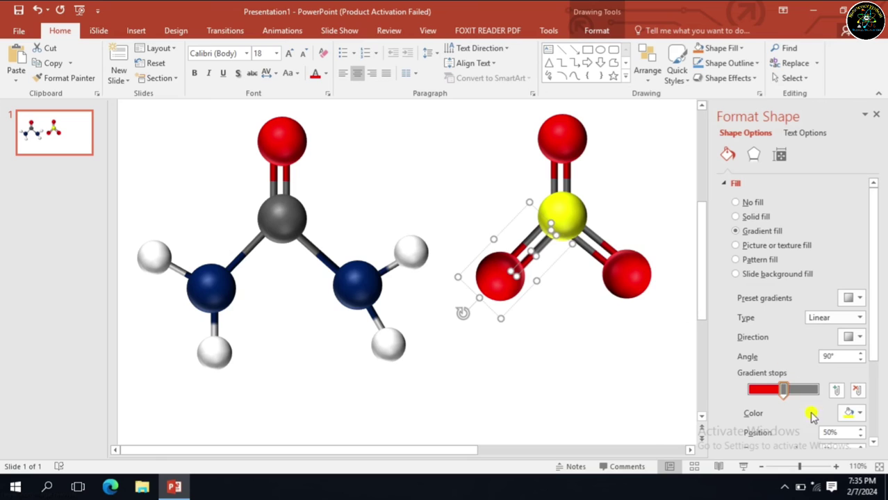
pyautogui.click(785, 391)
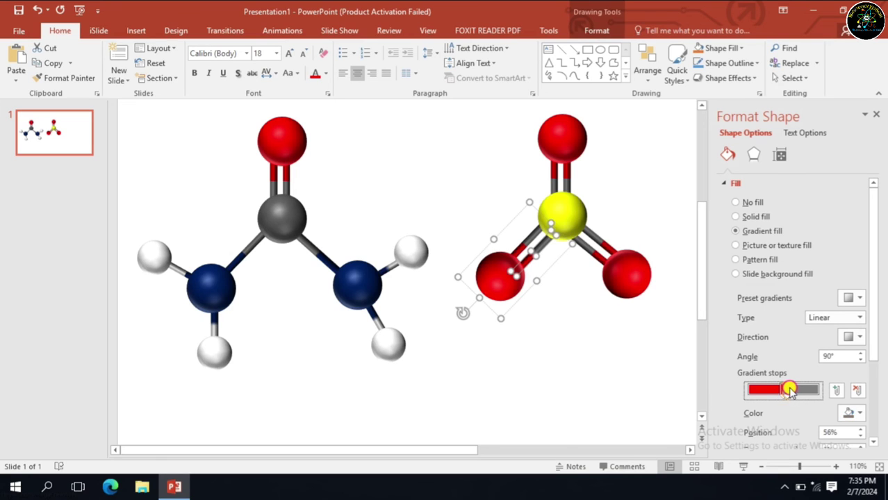
pyautogui.click(861, 414)
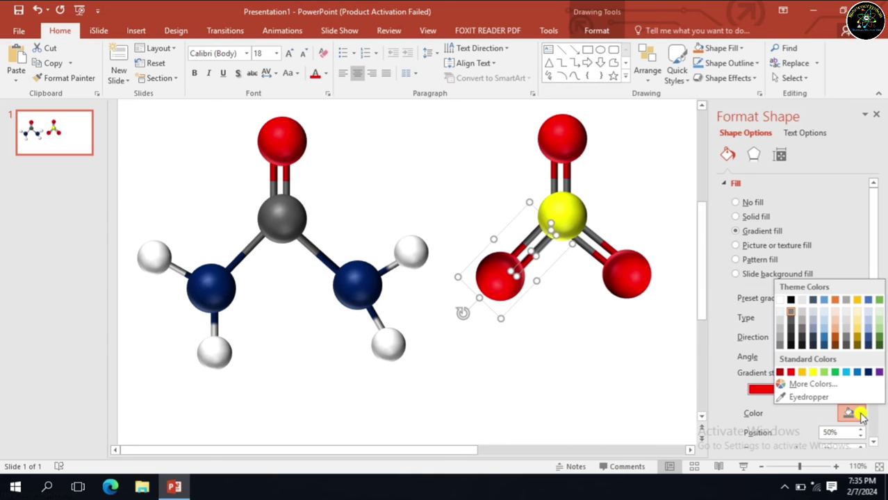
pyautogui.click(816, 372)
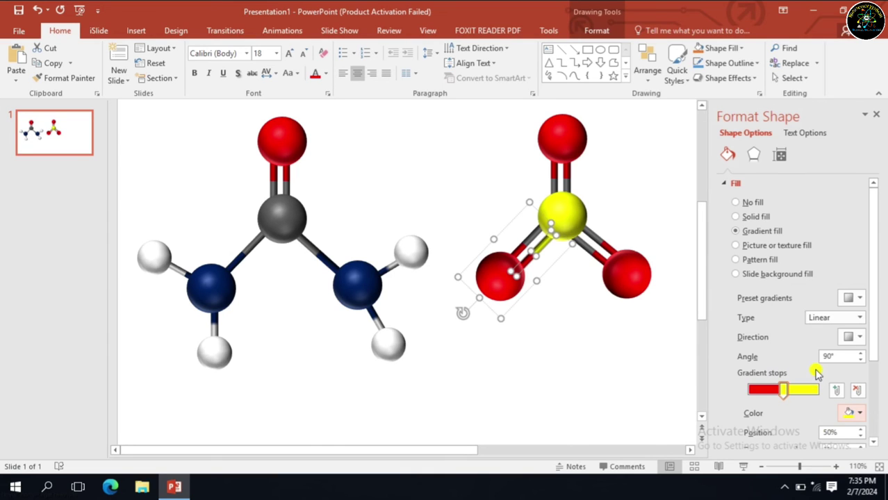
pyautogui.click(523, 233)
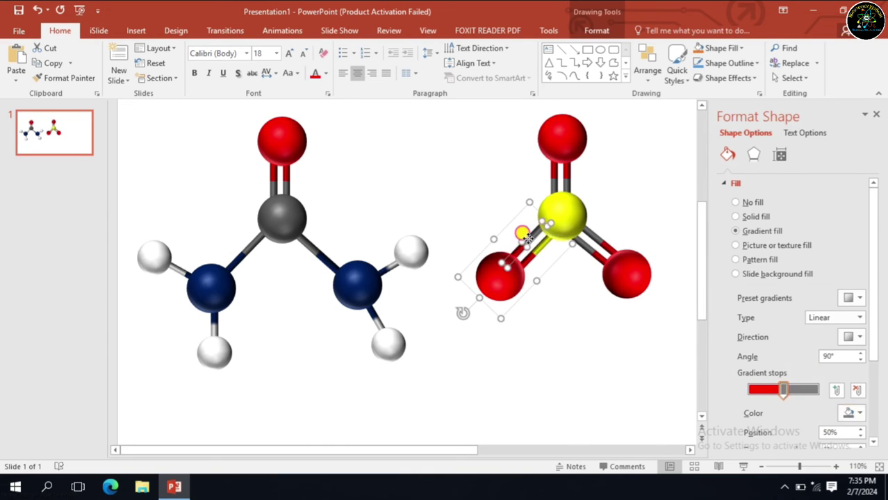
pyautogui.click(853, 413)
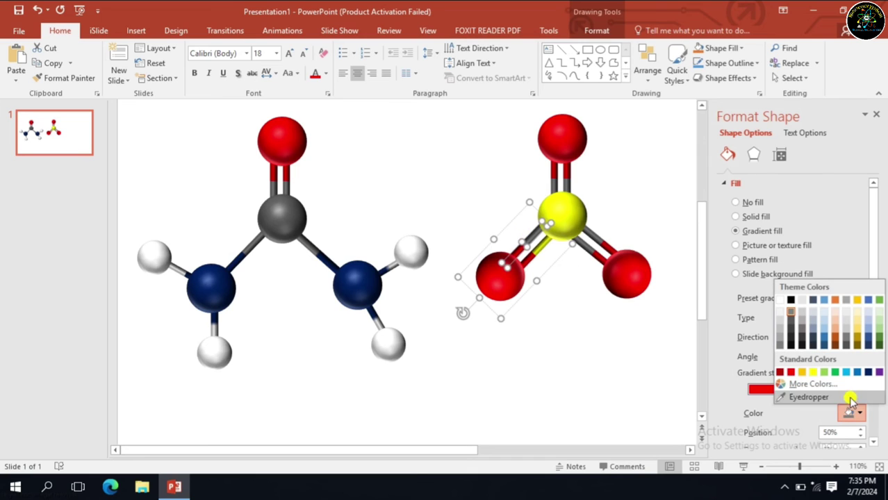
pyautogui.click(813, 373)
pyautogui.click(595, 240)
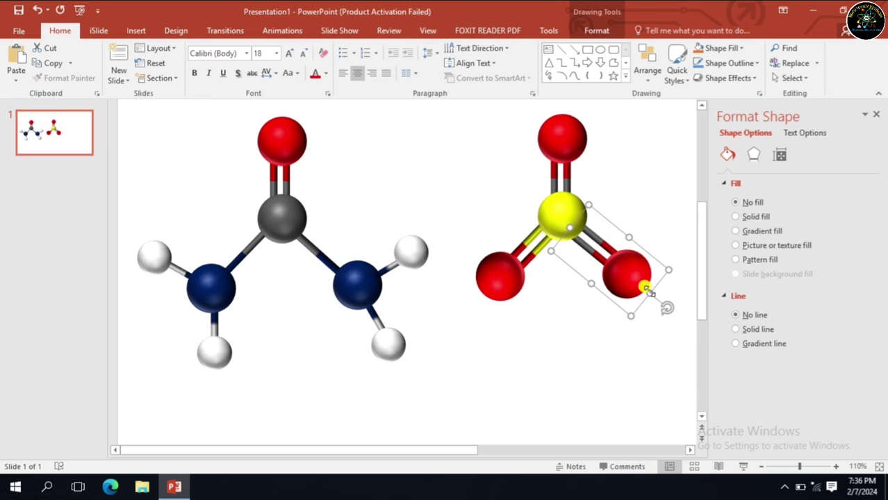
# Step: Turn the grey halves of the lower-right double bond yellow
pyautogui.click(736, 231)
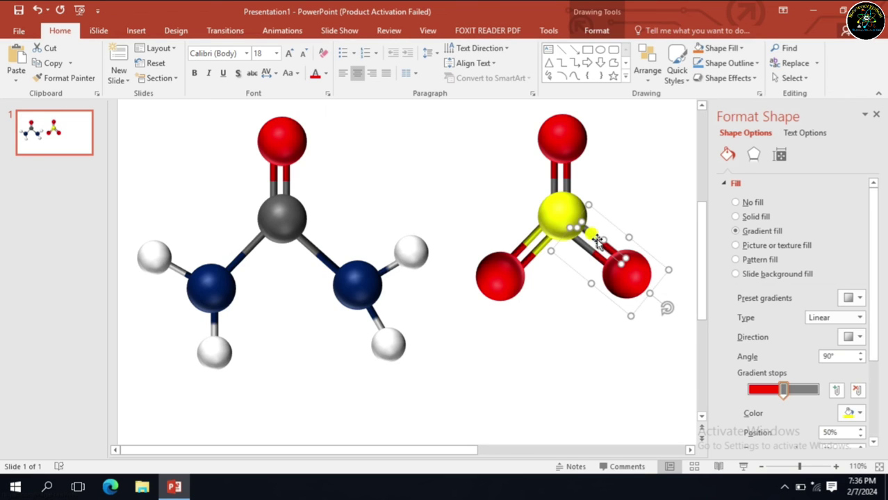
pyautogui.click(852, 413)
pyautogui.click(813, 373)
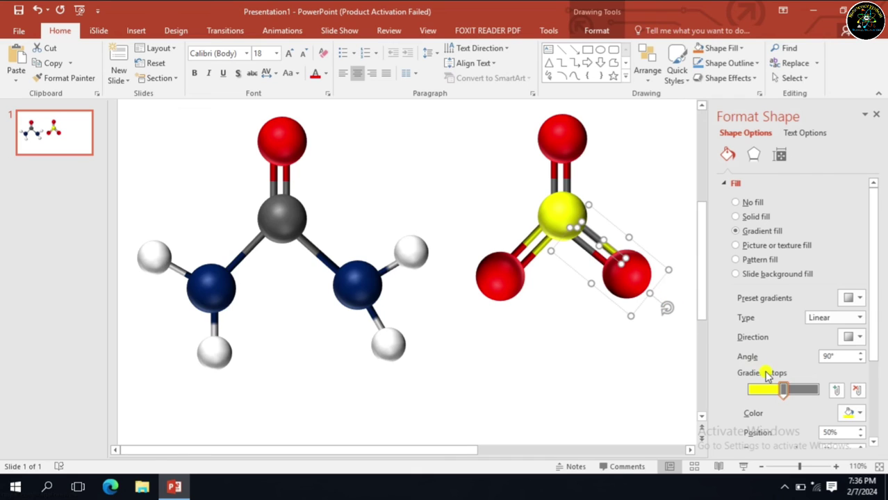
pyautogui.hotkey('ctrl', 'z')
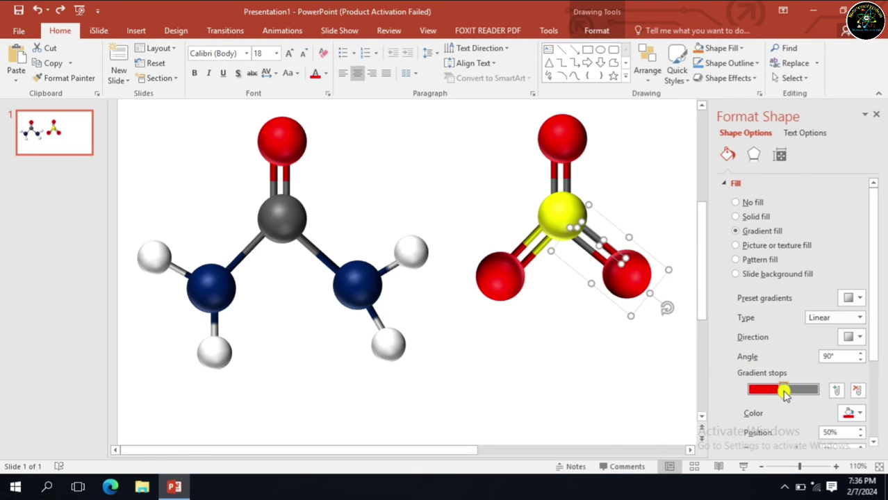
pyautogui.click(784, 391)
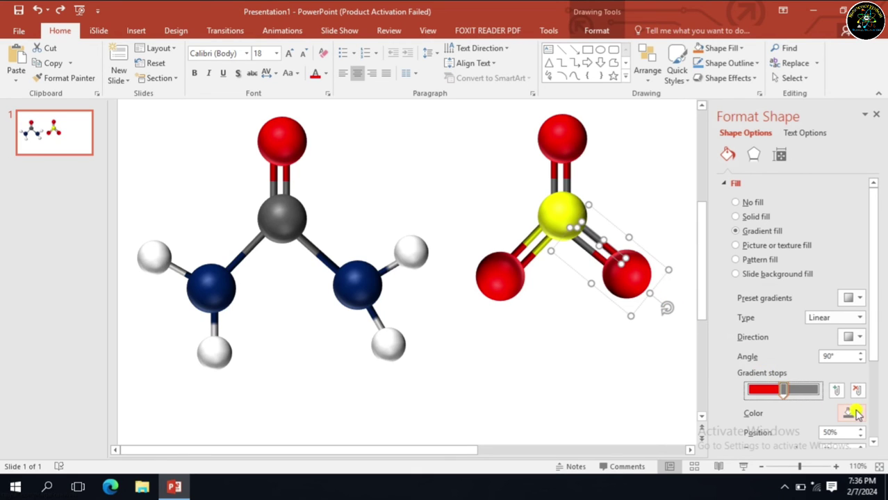
pyautogui.click(860, 414)
pyautogui.click(814, 373)
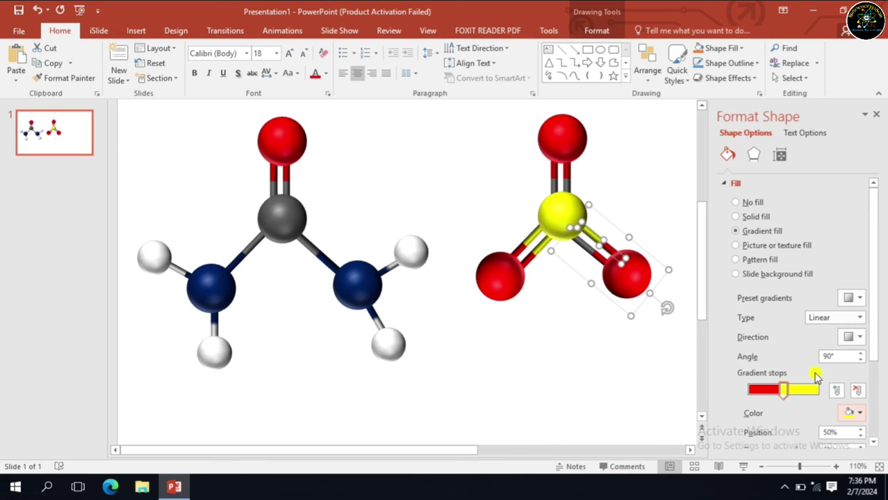
pyautogui.hotkey('ctrl', 'z')
pyautogui.doubleClick(600, 258)
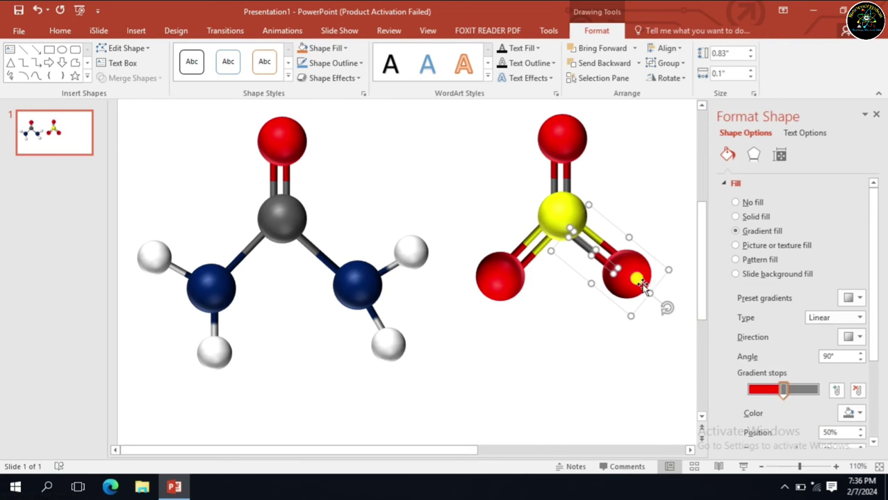
pyautogui.click(856, 413)
pyautogui.click(814, 373)
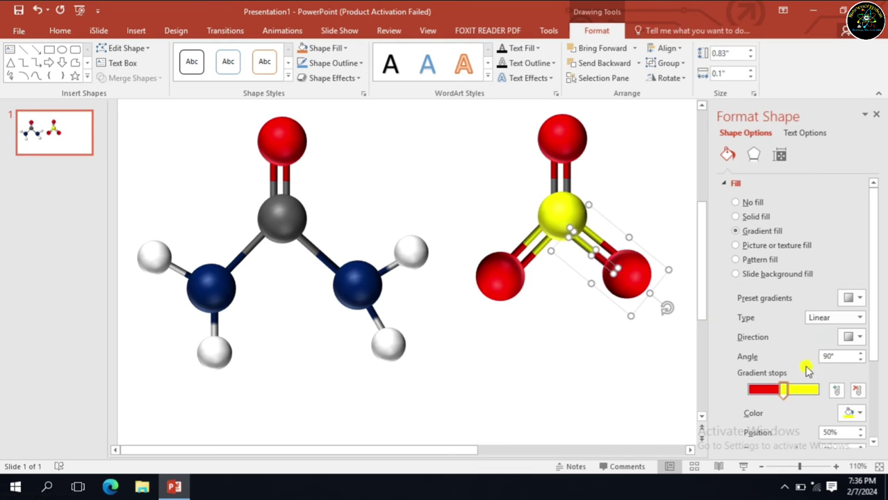
# Step: Make the grey halves of both top double-bond sticks yellow
pyautogui.click(569, 181)
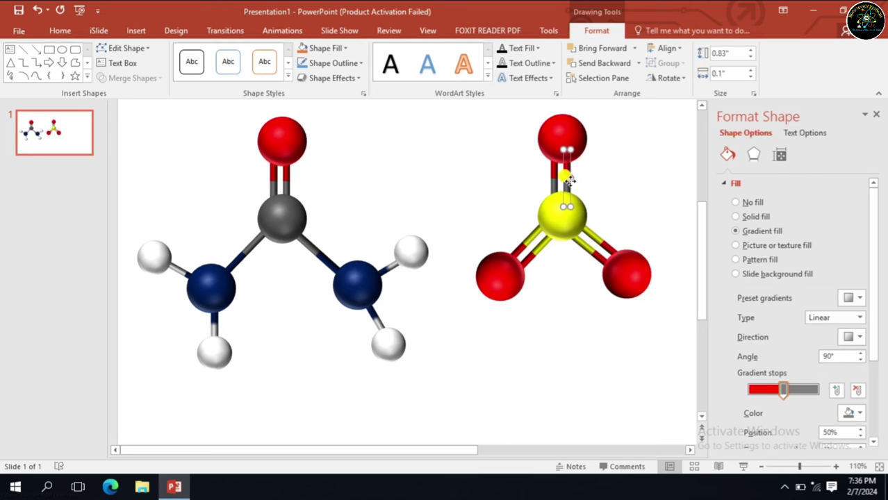
pyautogui.click(855, 413)
pyautogui.click(814, 373)
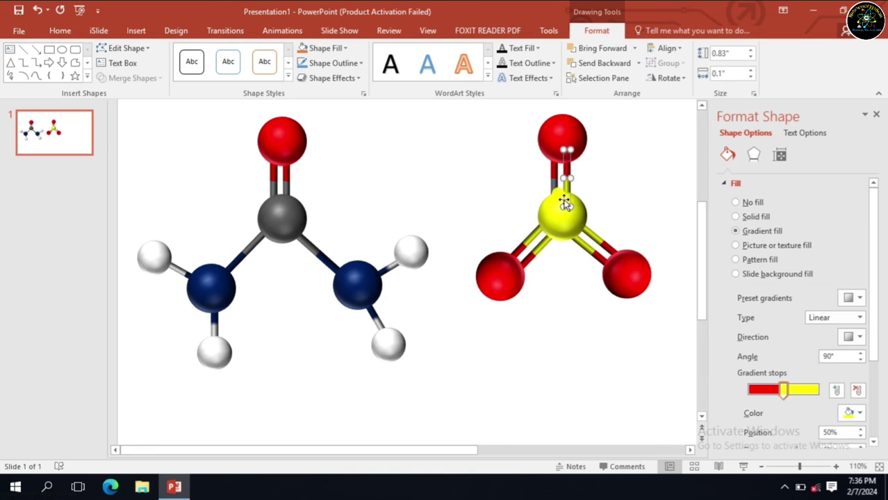
pyautogui.click(554, 186)
pyautogui.click(861, 413)
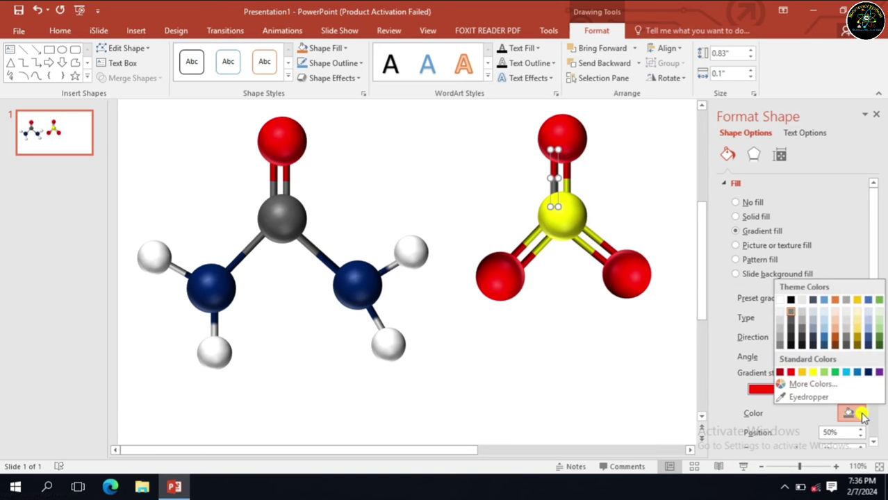
pyautogui.click(813, 374)
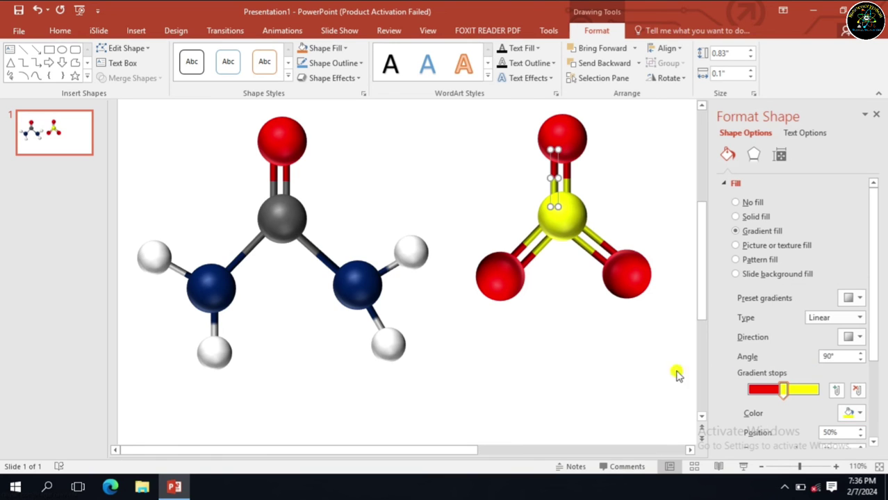
pyautogui.click(640, 374)
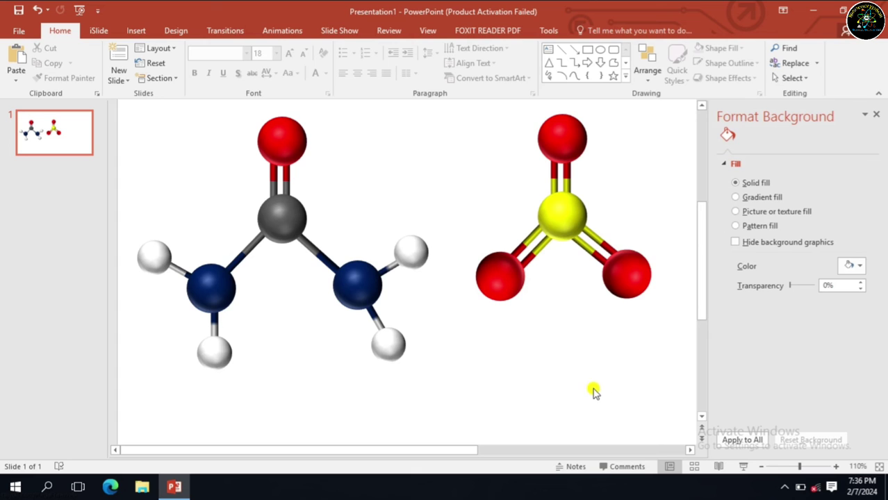
# Step: Group all parts of the sulfur trioxide molecule and shift it up-left, zooming out to fit the slide
pyautogui.moveTo(441, 108)
pyautogui.mouseDown()
pyautogui.moveTo(720, 318)
pyautogui.moveTo(653, 327)
pyautogui.mouseUp()
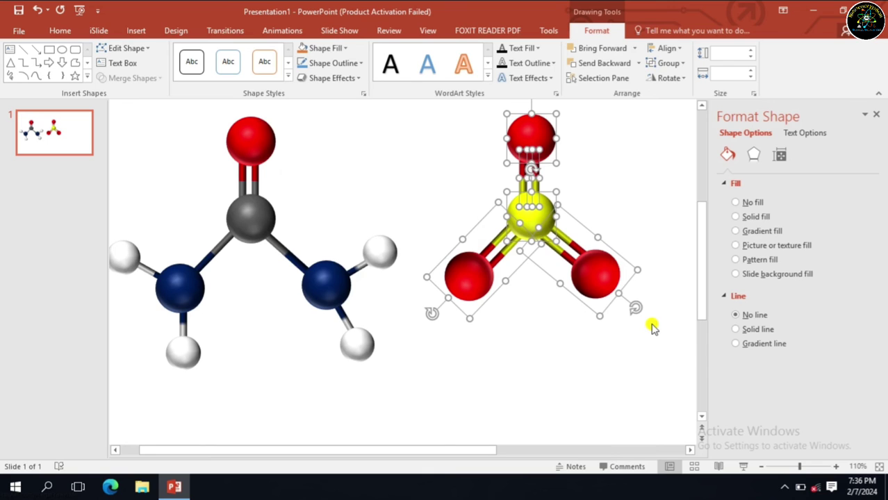
pyautogui.hotkey('ctrl', 'g')
pyautogui.moveTo(594, 306); pyautogui.dragTo(583, 297)
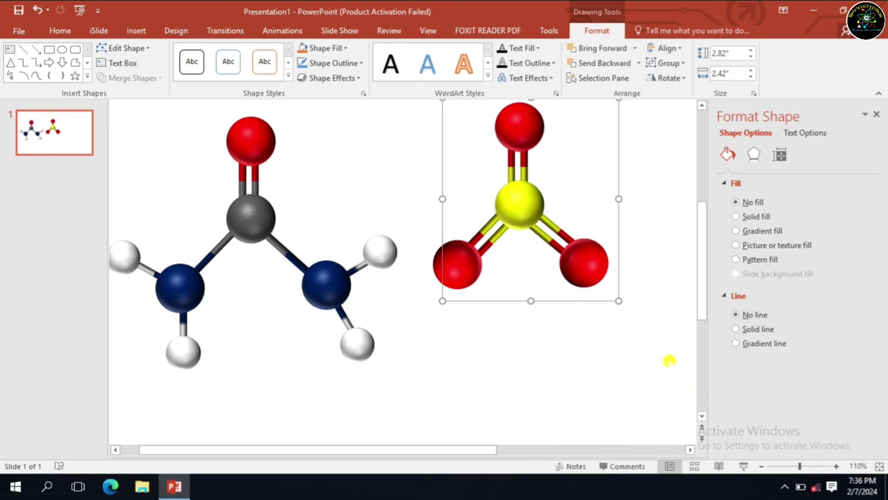
pyautogui.click(763, 467)
pyautogui.click(763, 467)
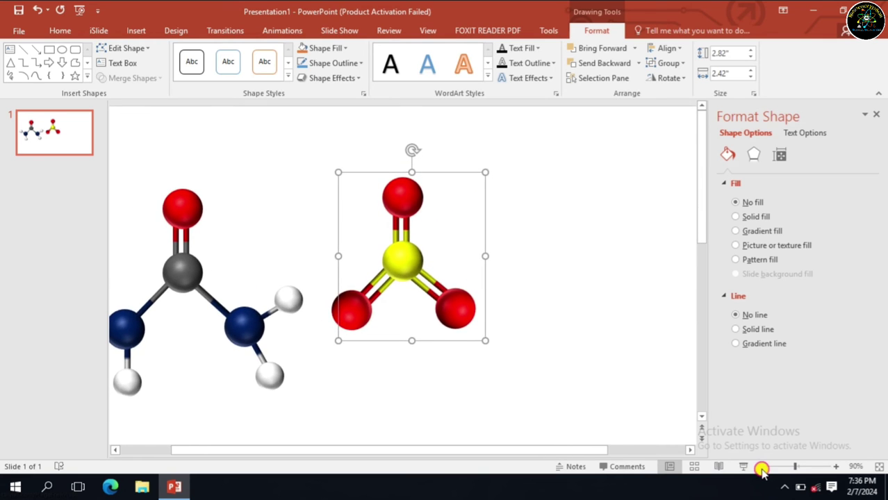
pyautogui.click(763, 467)
pyautogui.click(763, 467)
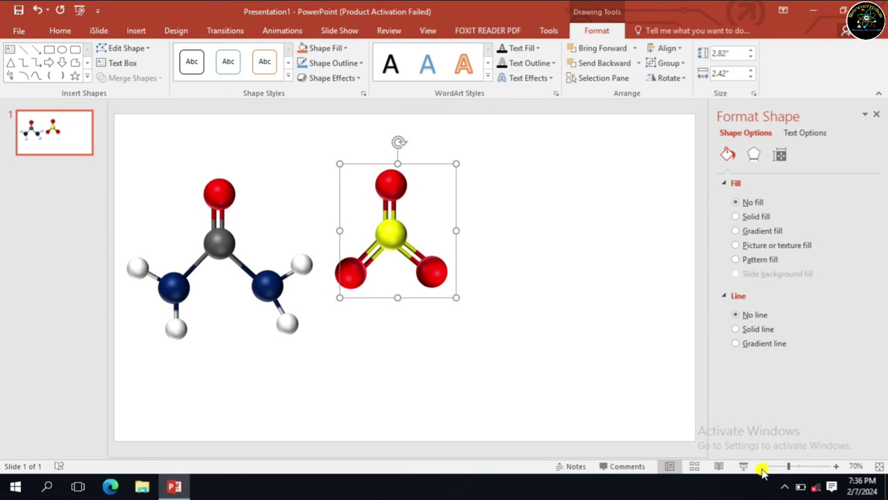
pyautogui.click(836, 467)
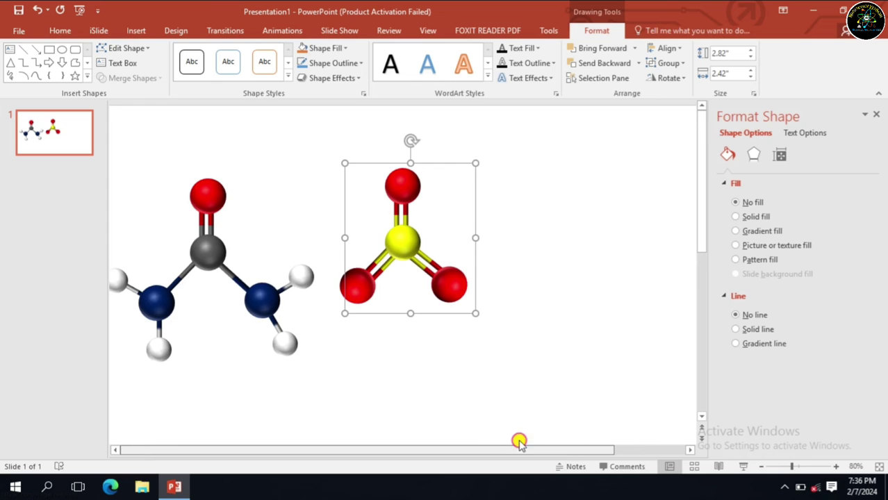
pyautogui.moveTo(564, 446); pyautogui.dragTo(506, 449)
pyautogui.click(523, 367)
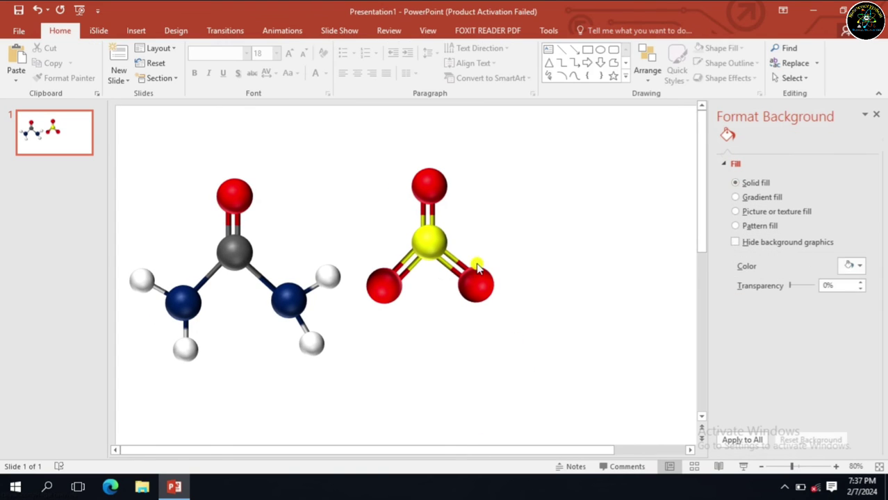
# Step: Raise the urea molecule and move sulfur trioxide up level beside it
pyautogui.click(244, 279)
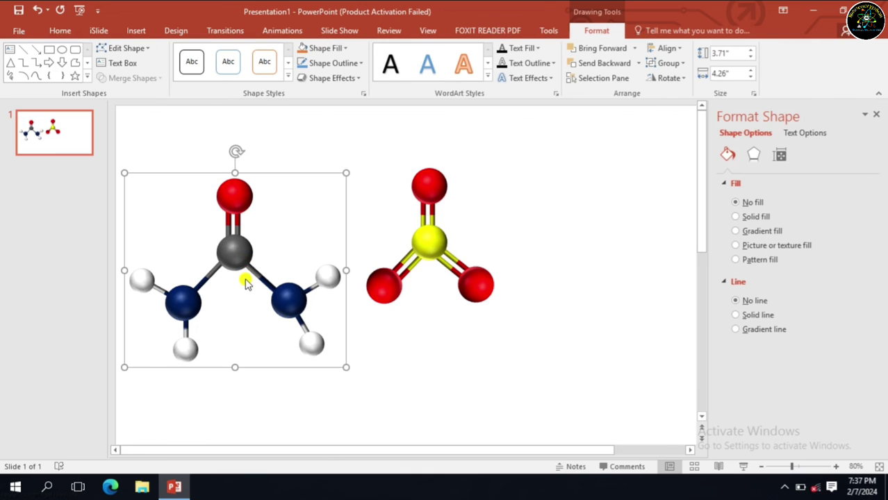
pyautogui.moveTo(256, 277); pyautogui.dragTo(251, 227)
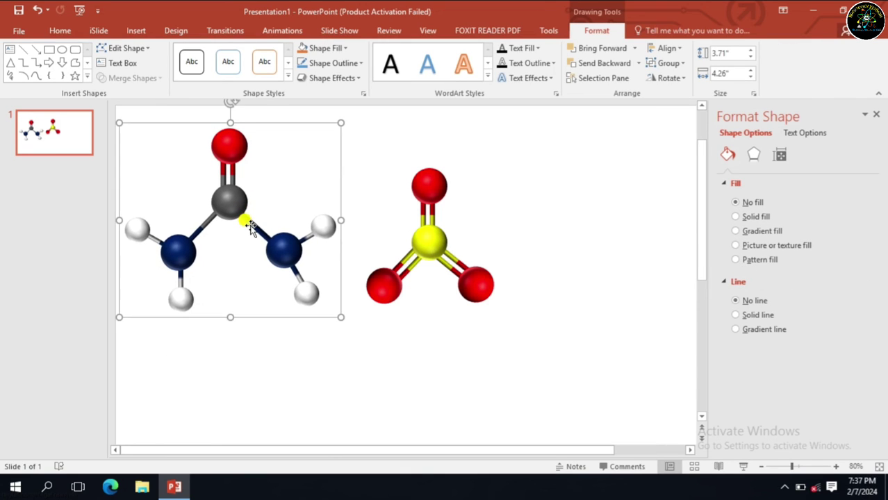
pyautogui.moveTo(247, 221); pyautogui.dragTo(251, 215)
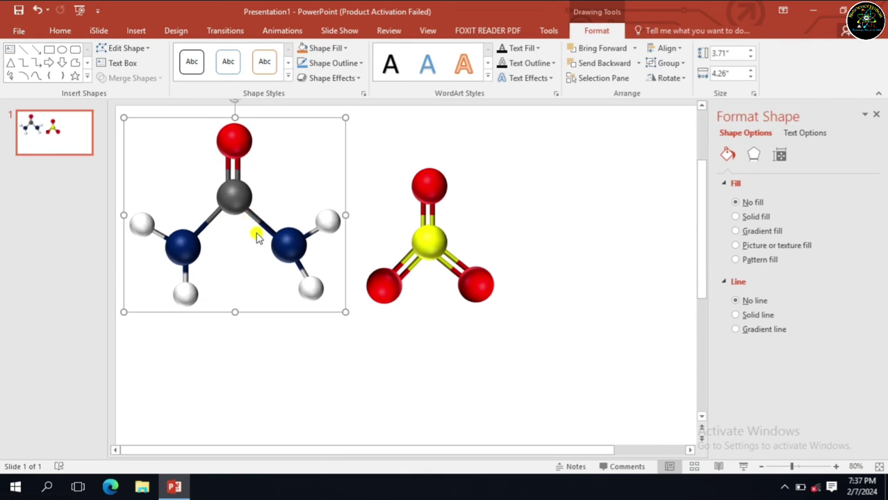
pyautogui.click(412, 261)
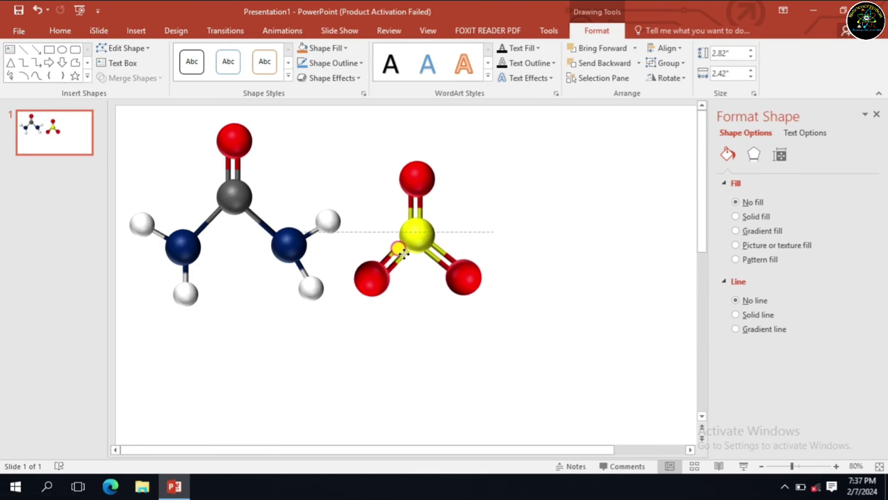
pyautogui.moveTo(412, 261)
pyautogui.mouseDown()
pyautogui.moveTo(410, 208)
pyautogui.moveTo(410, 224)
pyautogui.mouseUp()
pyautogui.press('Escape')
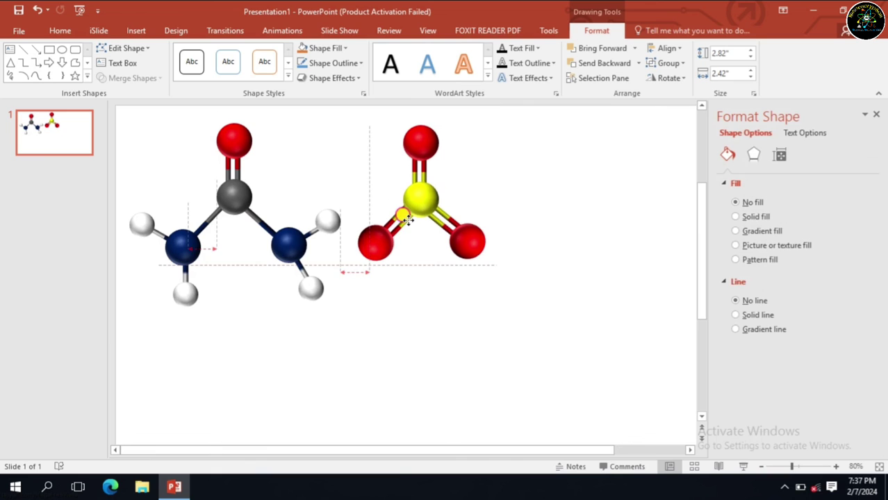
pyautogui.click(426, 321)
# Step: Paste two oxygen-bond pieces at the upper right, rotated horizontal and facing each other
pyautogui.hotkey('ctrl', 'v')
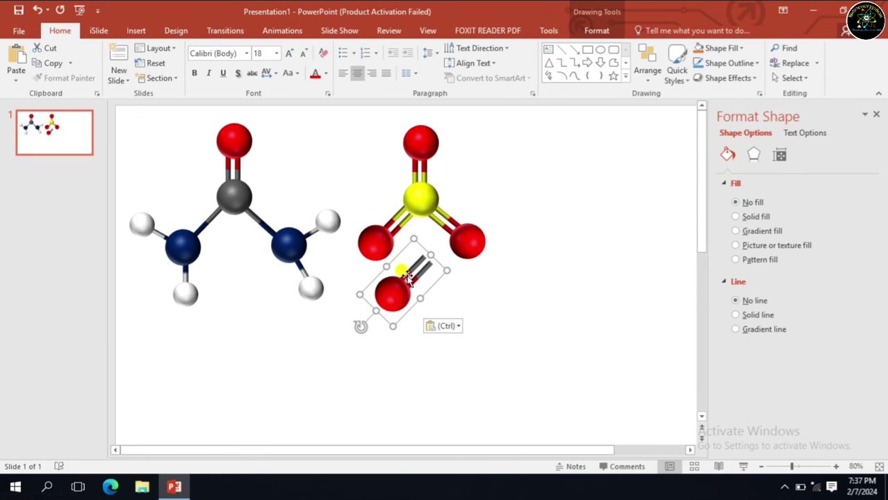
pyautogui.moveTo(408, 268); pyautogui.dragTo(559, 150)
pyautogui.moveTo(515, 204); pyautogui.dragTo(476, 164)
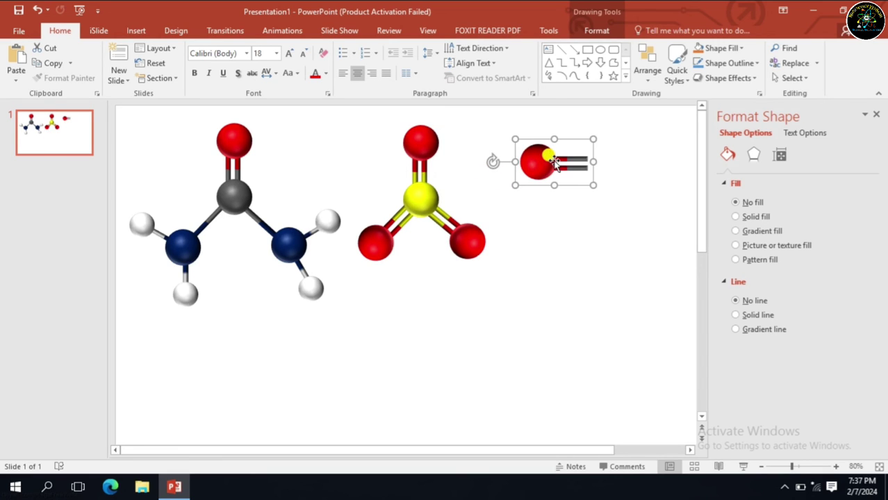
pyautogui.click(546, 210)
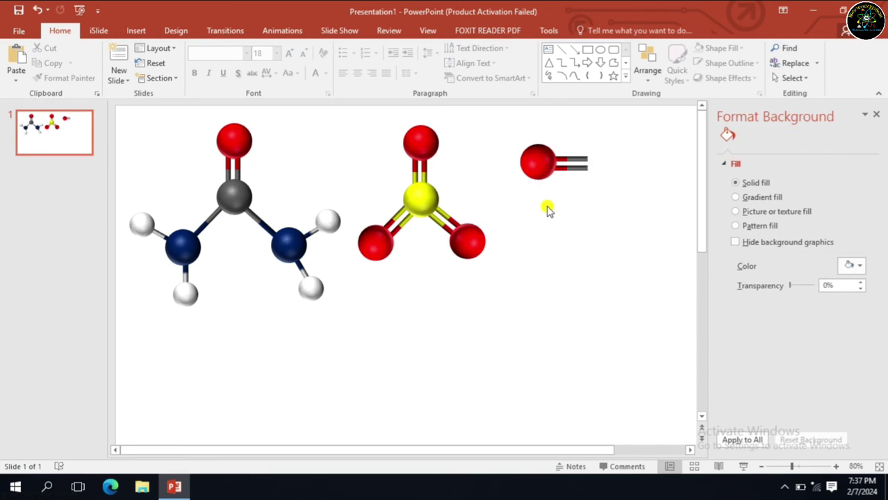
pyautogui.hotkey('ctrl', 'v')
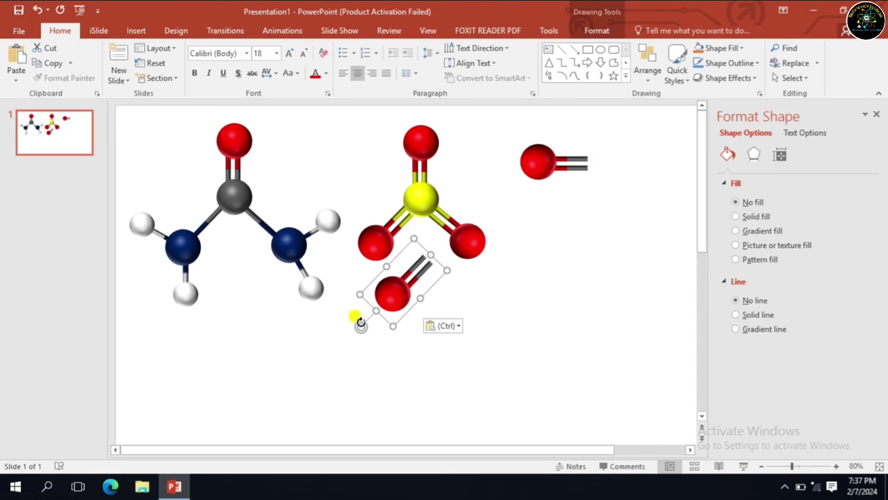
pyautogui.moveTo(361, 324); pyautogui.dragTo(490, 282)
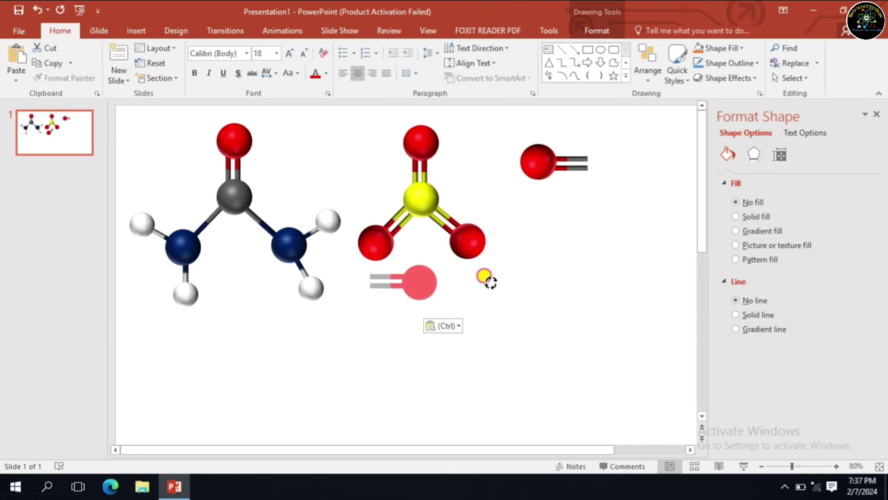
pyautogui.click(486, 285)
pyautogui.moveTo(395, 278)
pyautogui.mouseDown()
pyautogui.moveTo(601, 227)
pyautogui.moveTo(619, 163)
pyautogui.moveTo(635, 164)
pyautogui.mouseUp()
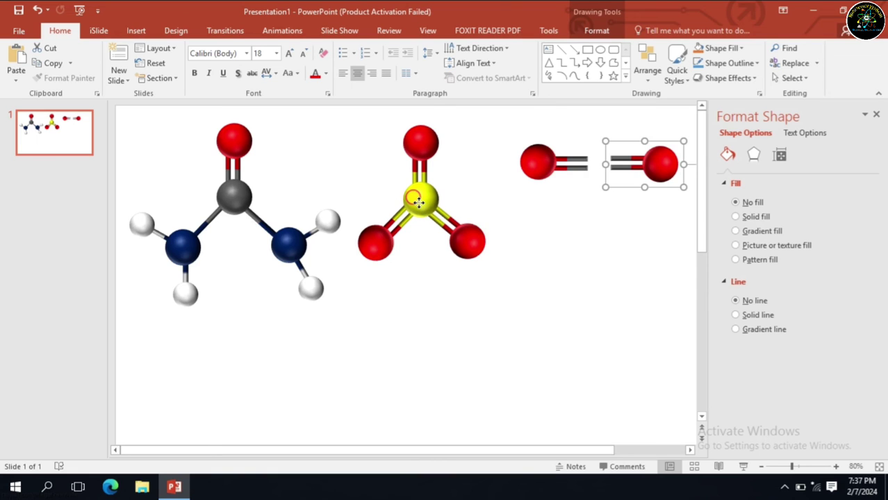
# Step: Copy urea's grey carbon atom and place it between the two oxygens
pyautogui.click(418, 201)
pyautogui.doubleClick(256, 201)
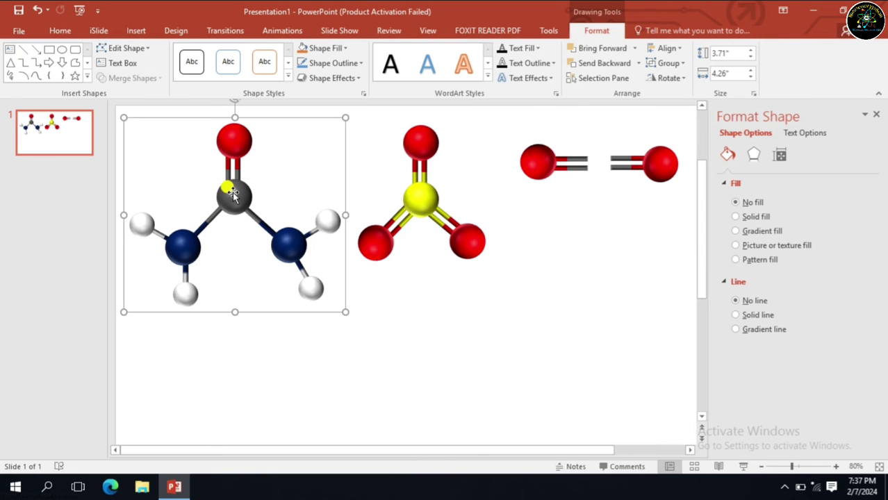
pyautogui.click(240, 199)
pyautogui.rightClick(240, 199)
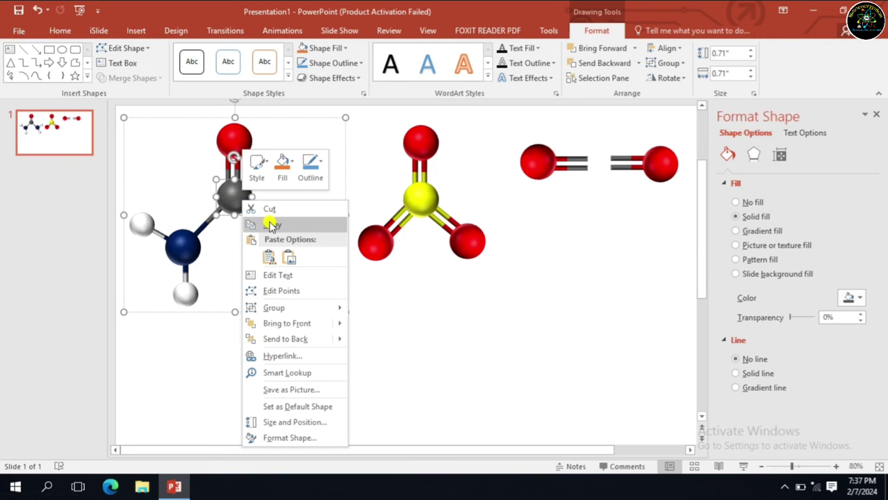
pyautogui.click(611, 289)
pyautogui.click(621, 290)
pyautogui.hotkey('ctrl', 'v')
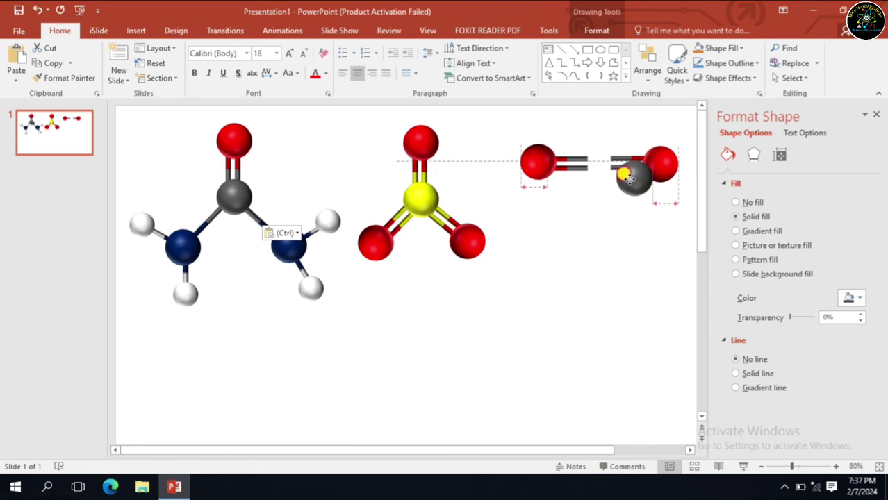
pyautogui.moveTo(237, 206); pyautogui.dragTo(594, 163)
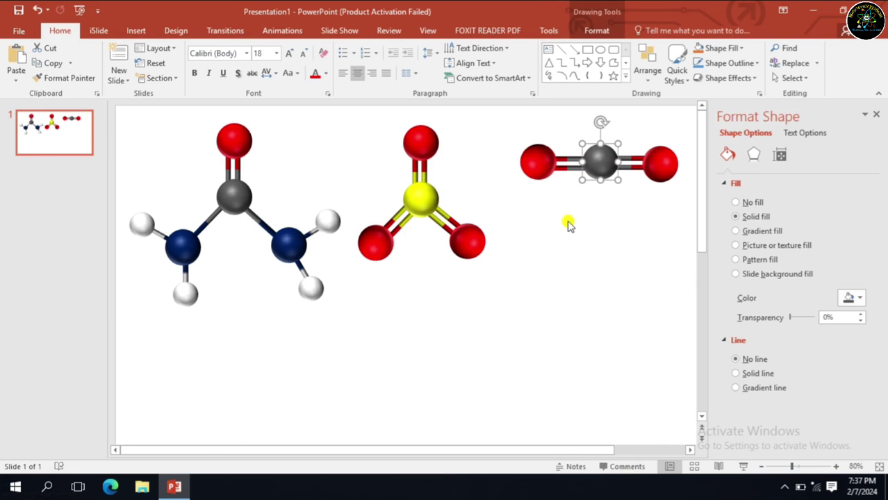
pyautogui.click(564, 221)
pyautogui.click(525, 160)
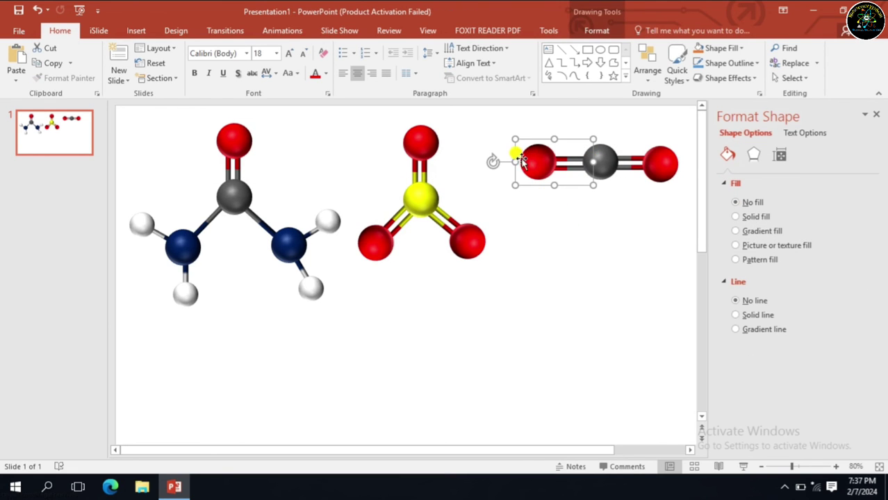
# Step: Fill both outer atoms of the linear molecule yellow
pyautogui.click(528, 160)
pyautogui.click(860, 297)
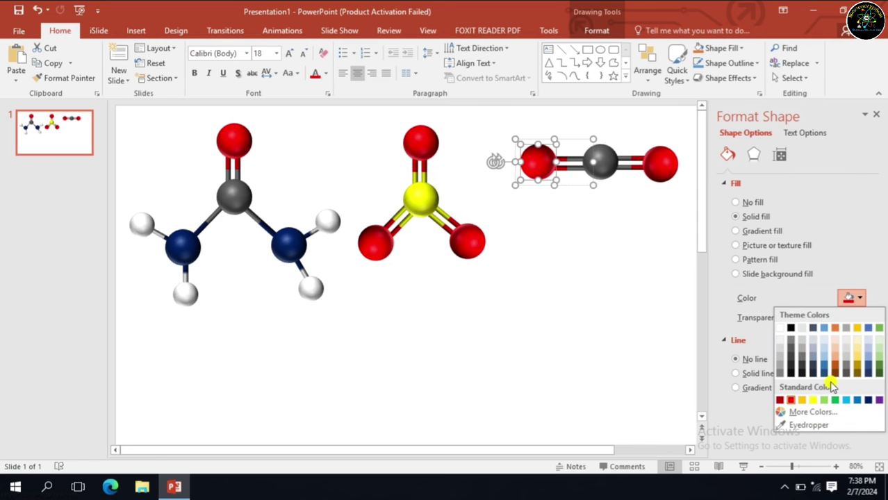
pyautogui.click(813, 400)
pyautogui.doubleClick(664, 167)
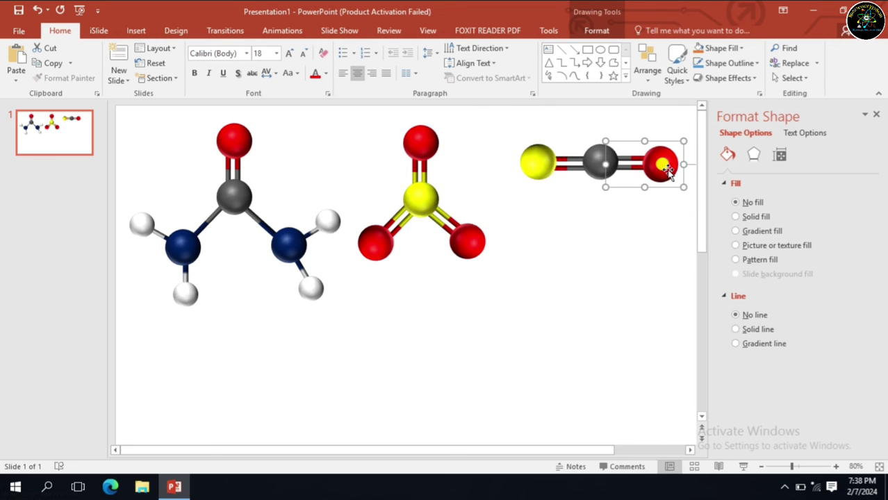
pyautogui.click(665, 167)
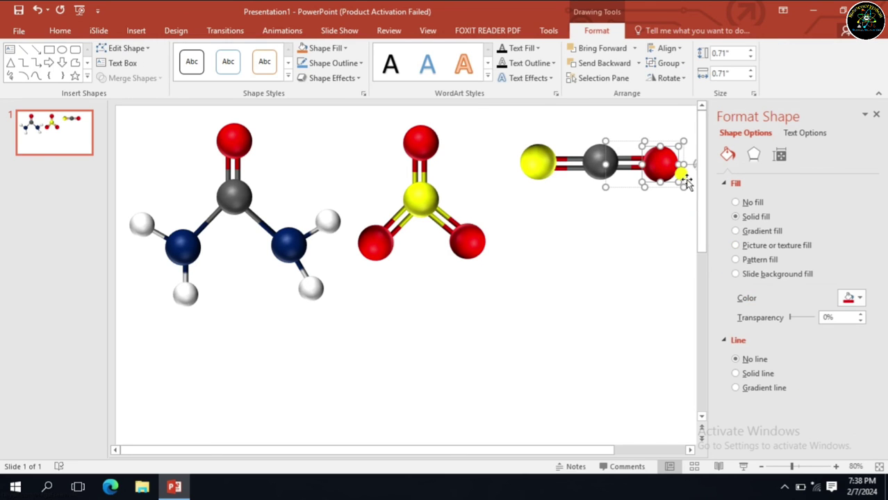
pyautogui.click(854, 298)
pyautogui.click(813, 401)
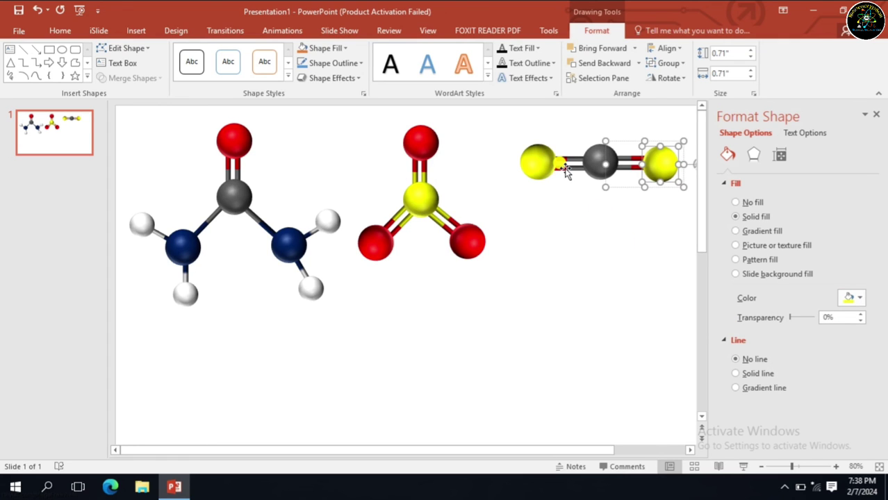
# Step: Change the red gradient stop of both bonds to yellow
pyautogui.click(563, 160)
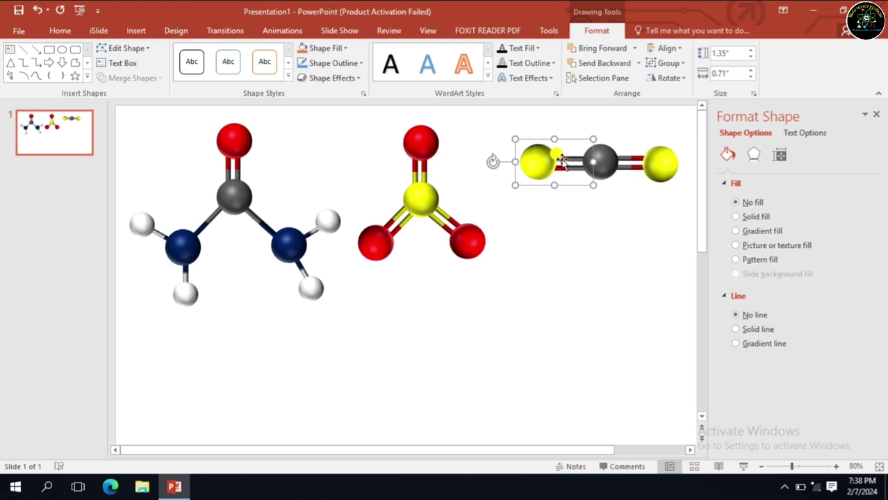
pyautogui.click(561, 159)
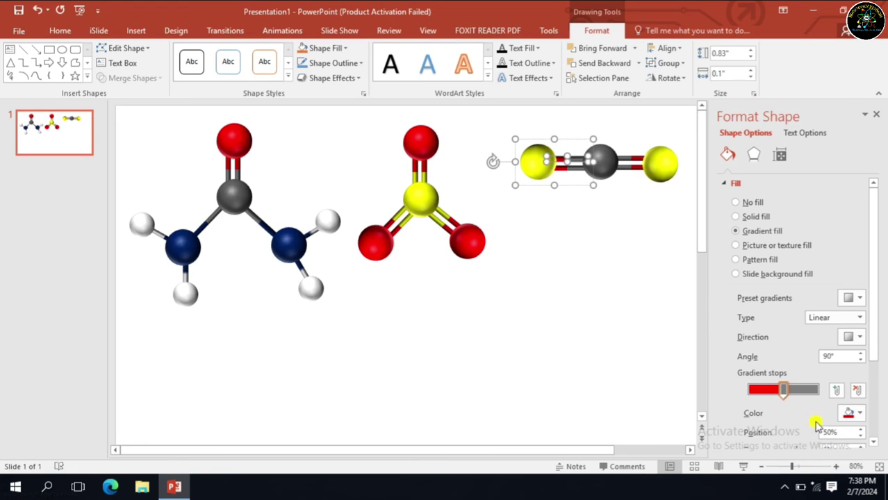
pyautogui.click(852, 413)
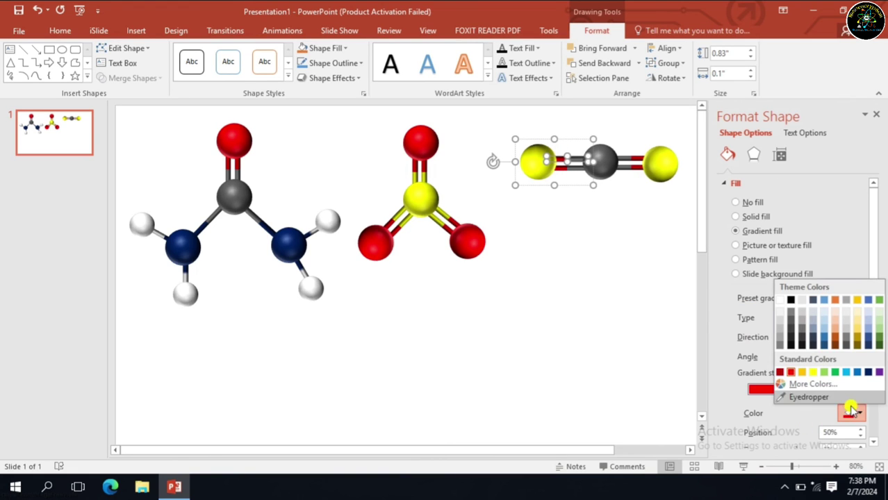
pyautogui.click(818, 374)
pyautogui.click(562, 174)
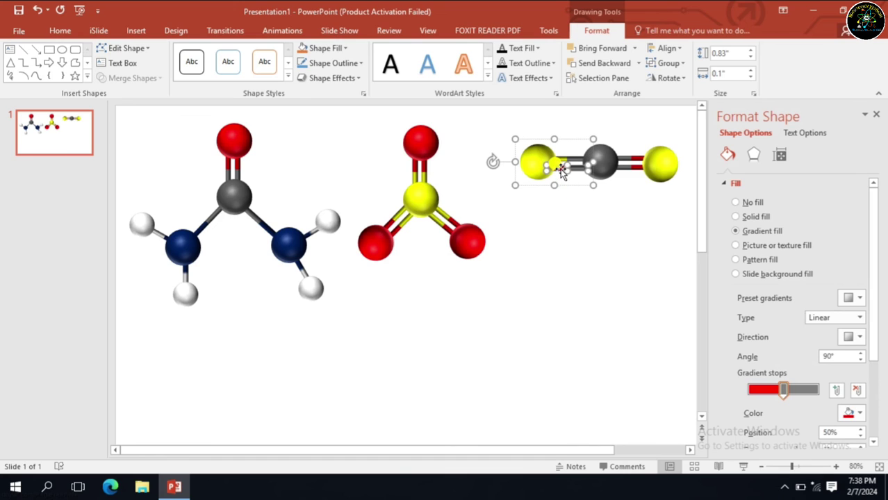
pyautogui.press('Tab')
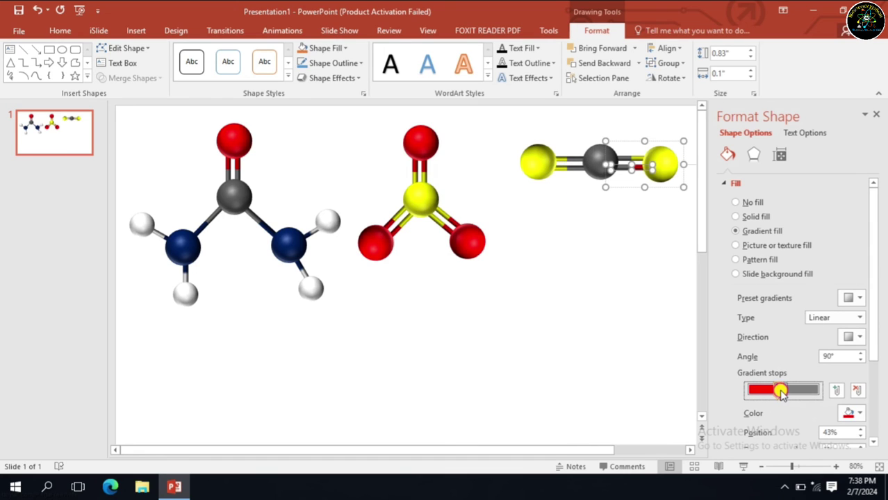
pyautogui.click(862, 415)
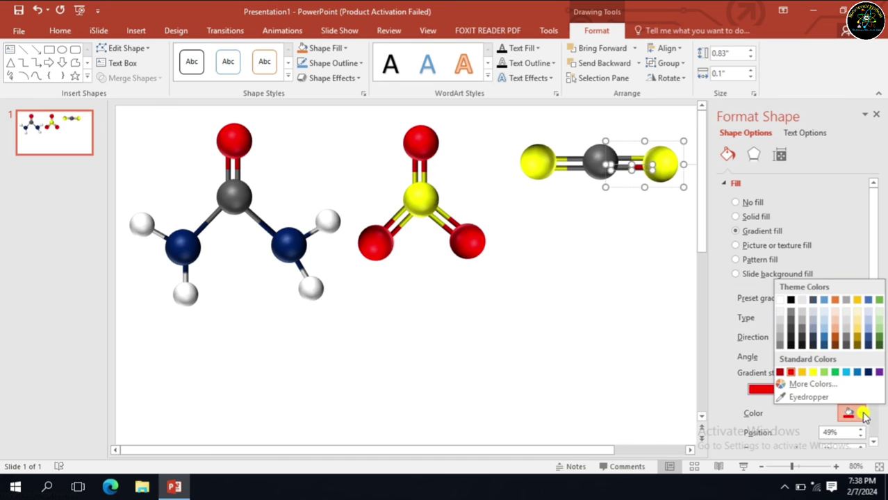
pyautogui.click(811, 374)
pyautogui.click(613, 310)
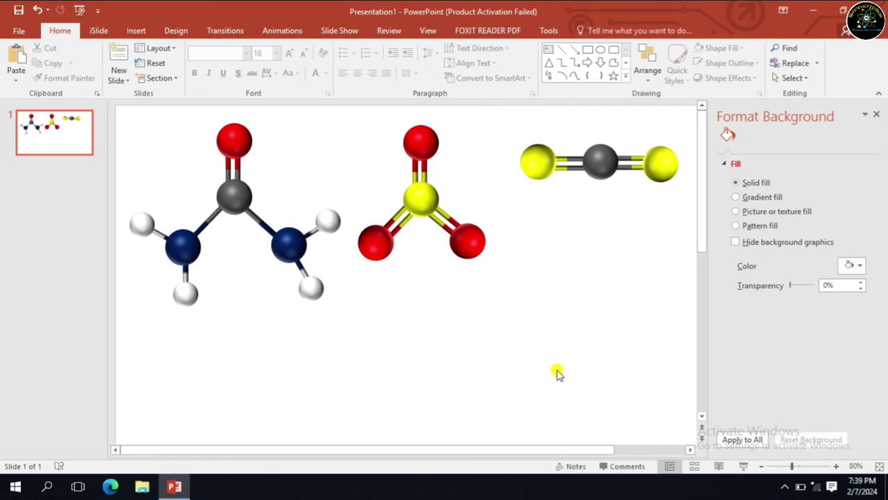
# Step: Copy urea's grey carbon atom and place it in the lower slide area
pyautogui.click(221, 198)
pyautogui.click(222, 198)
pyautogui.rightClick(229, 201)
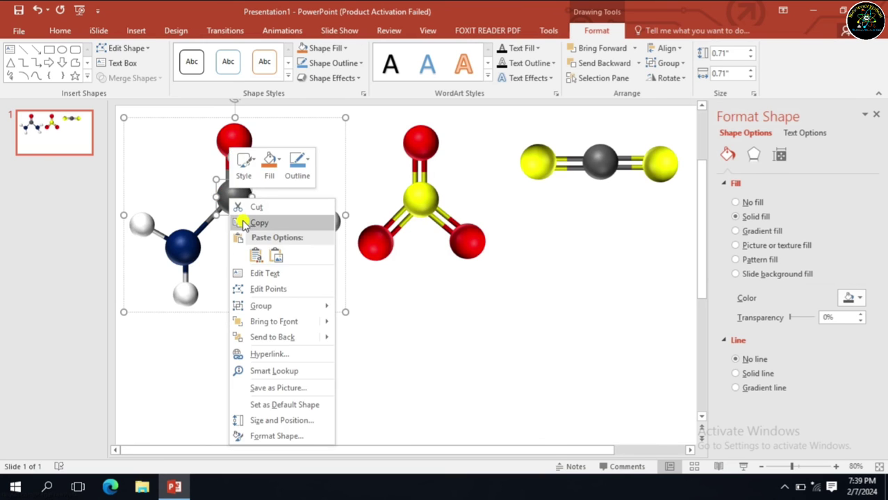
pyautogui.click(243, 222)
pyautogui.click(496, 367)
pyautogui.hotkey('ctrl', 'v')
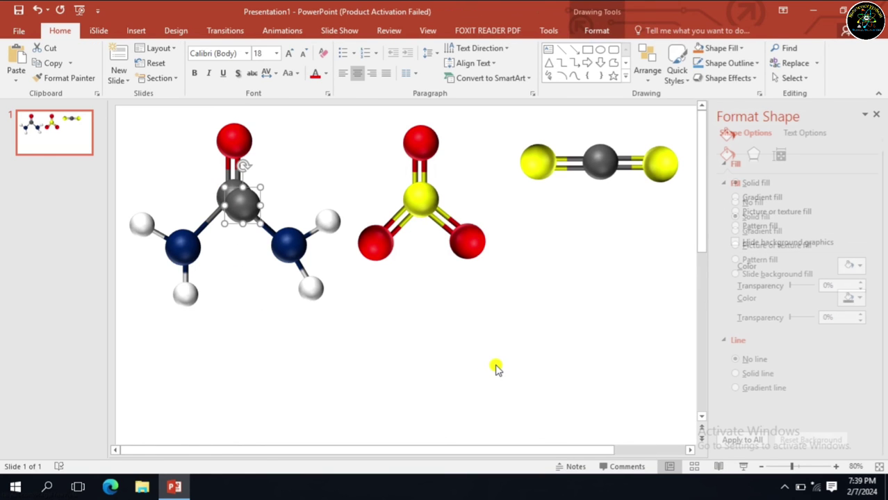
pyautogui.moveTo(250, 212); pyautogui.dragTo(237, 391)
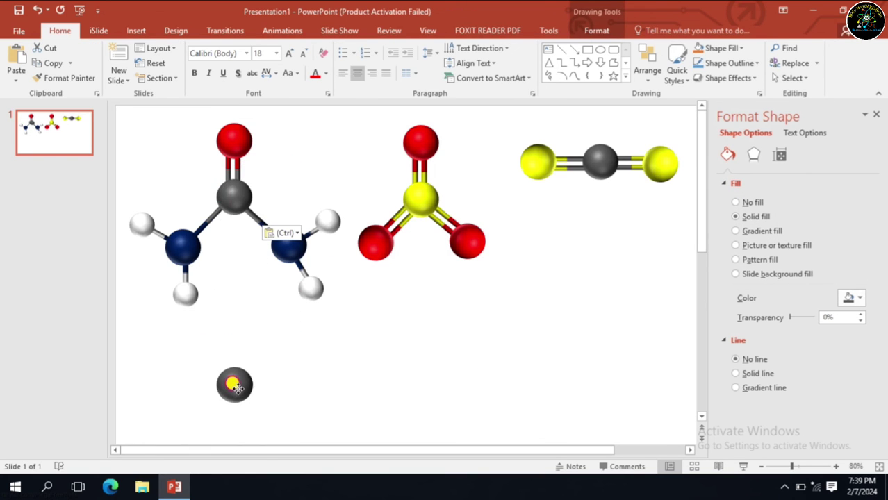
# Step: Paste a white hydrogen onto the new carbon and bring it in front
pyautogui.click(188, 296)
pyautogui.click(187, 295)
pyautogui.rightClick(187, 296)
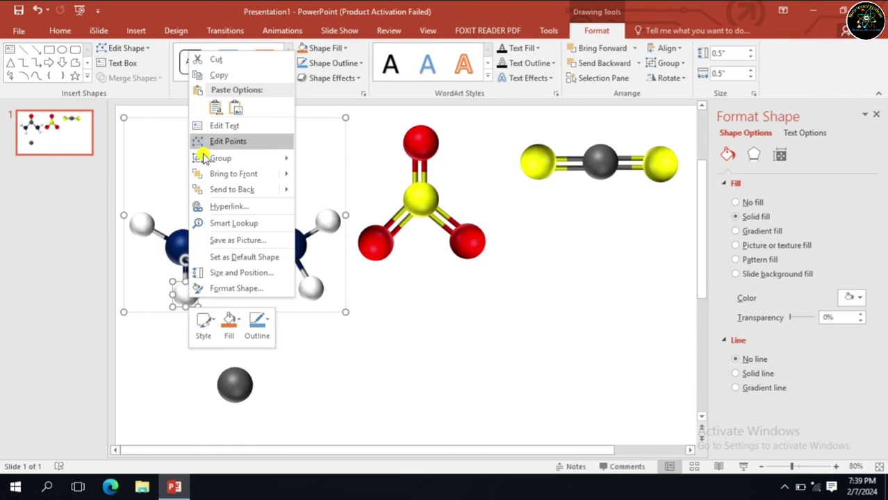
pyautogui.click(209, 75)
pyautogui.click(293, 377)
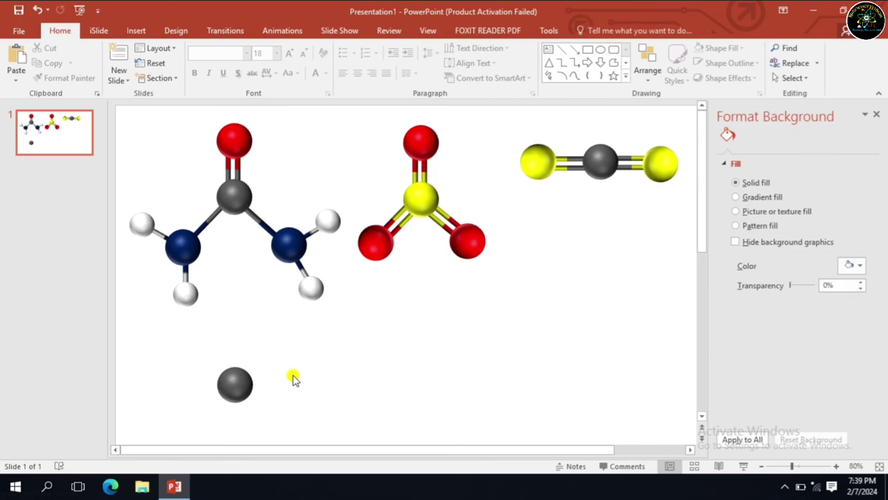
pyautogui.hotkey('ctrl', 'v')
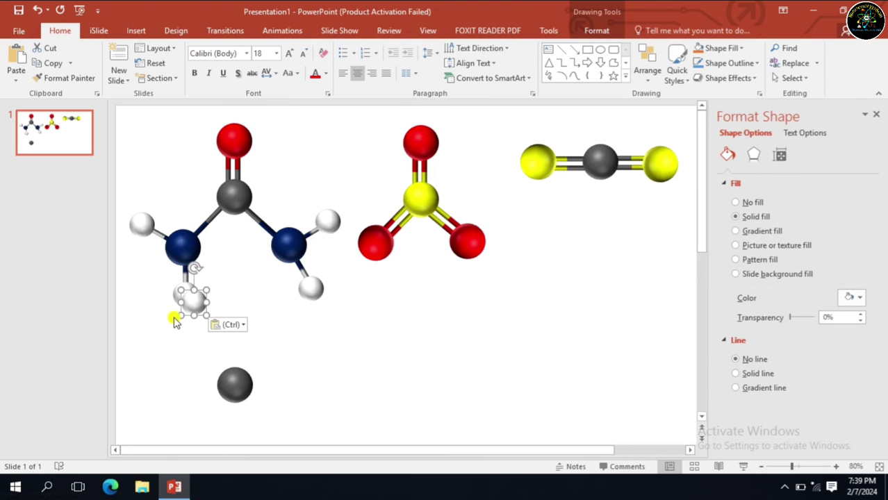
pyautogui.moveTo(189, 300); pyautogui.dragTo(232, 358)
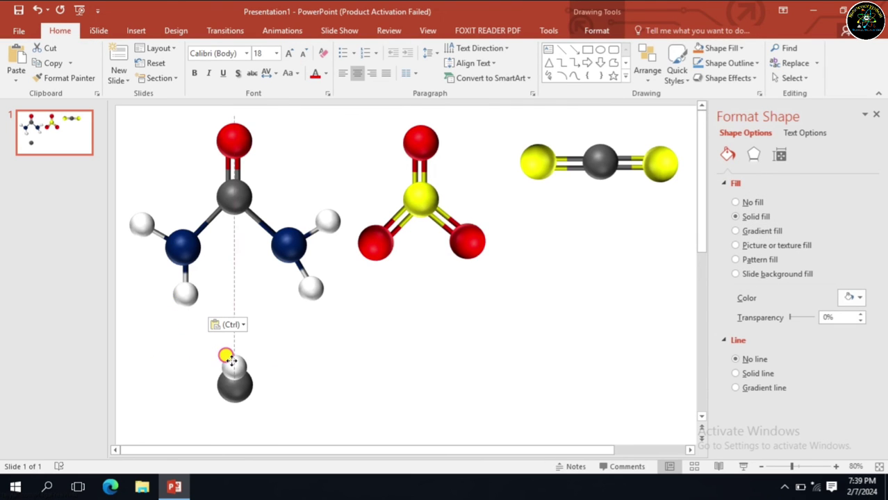
pyautogui.rightClick(232, 360)
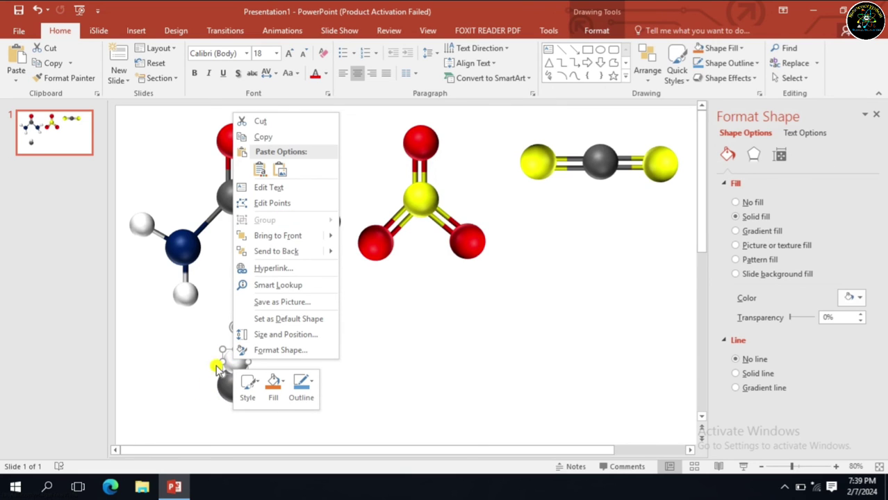
pyautogui.click(285, 237)
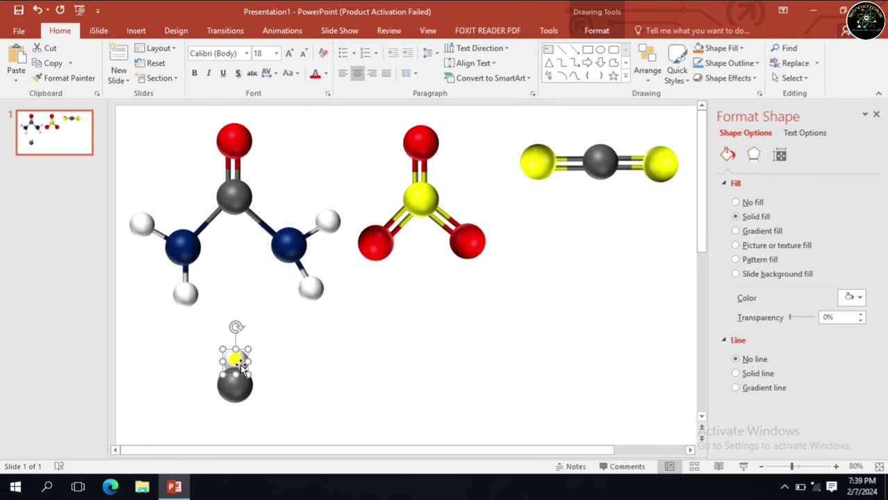
pyautogui.moveTo(236, 357); pyautogui.dragTo(237, 357)
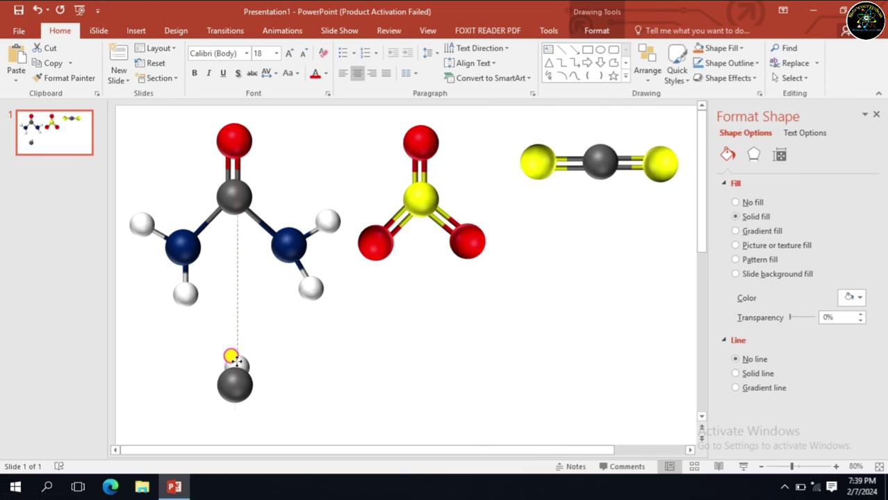
pyautogui.moveTo(235, 361); pyautogui.dragTo(229, 355)
pyautogui.click(277, 377)
# Step: Paste a second hydrogen and fit it onto the lower side of the carbon
pyautogui.hotkey('ctrl', 'v')
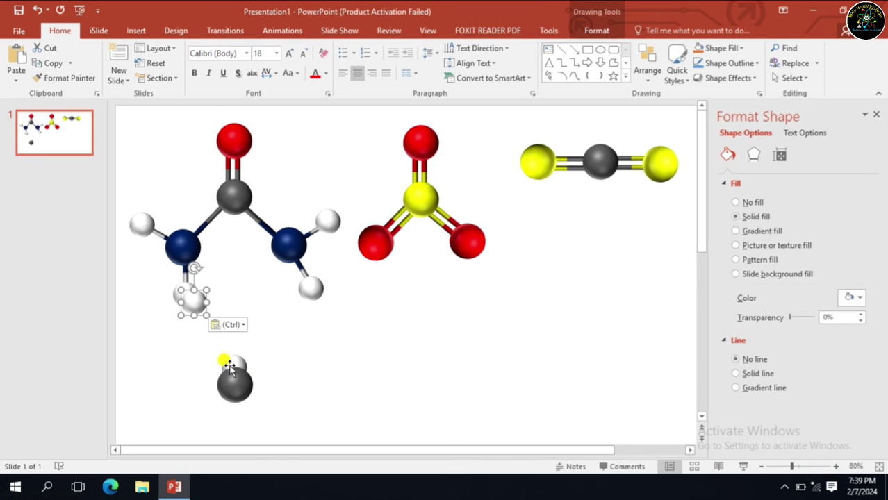
pyautogui.moveTo(191, 310)
pyautogui.mouseDown()
pyautogui.moveTo(218, 389)
pyautogui.moveTo(228, 382)
pyautogui.mouseUp()
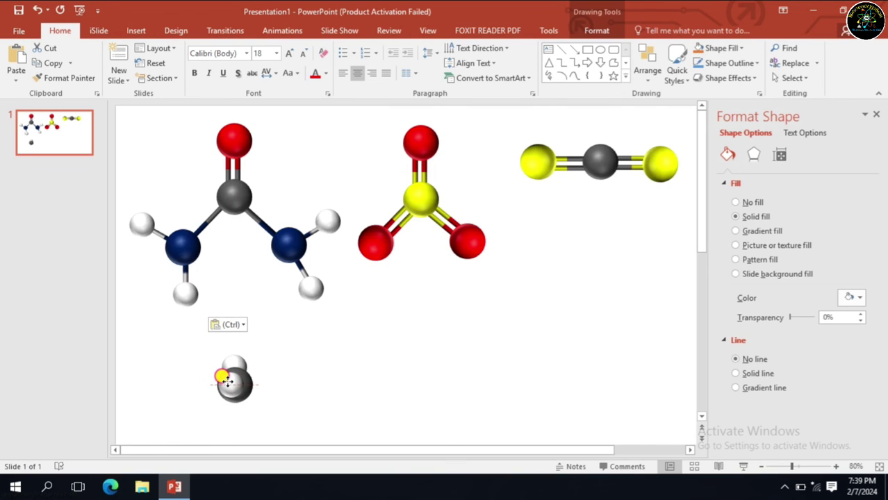
pyautogui.moveTo(228, 382); pyautogui.dragTo(229, 379)
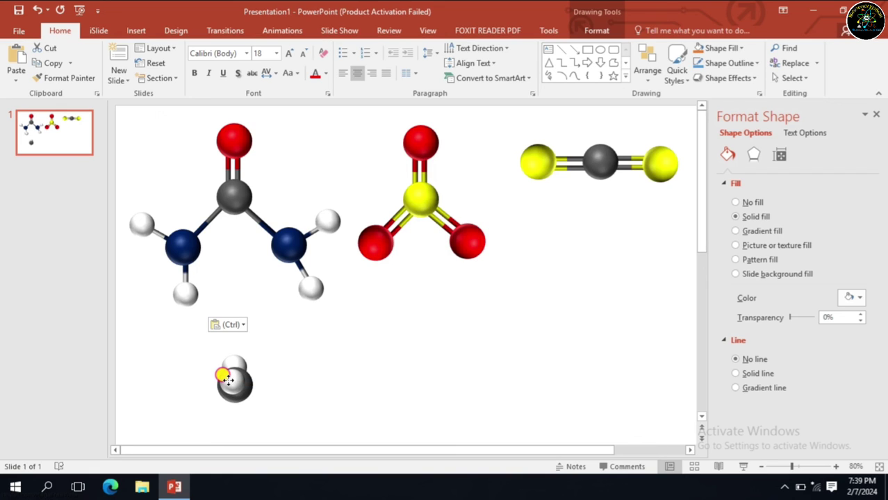
pyautogui.moveTo(229, 379)
pyautogui.mouseDown()
pyautogui.moveTo(237, 374)
pyautogui.moveTo(218, 373)
pyautogui.moveTo(226, 381)
pyautogui.mouseUp()
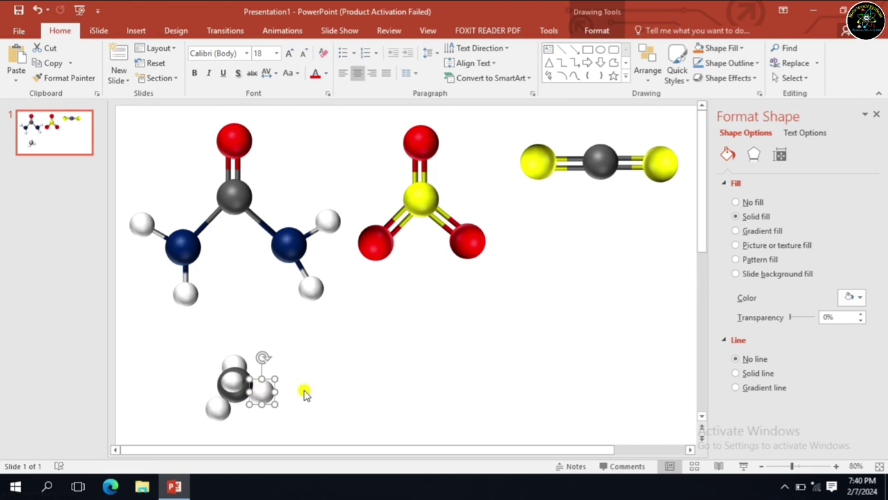
pyautogui.click(381, 383)
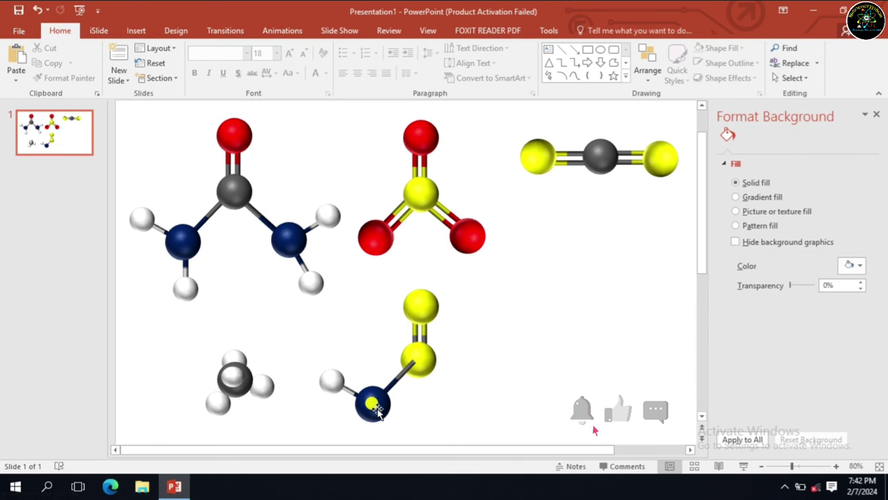
# Step: Copy urea's right nitrogen and hydrogen and bond them to the lower molecule's yellow centre
pyautogui.click(333, 383)
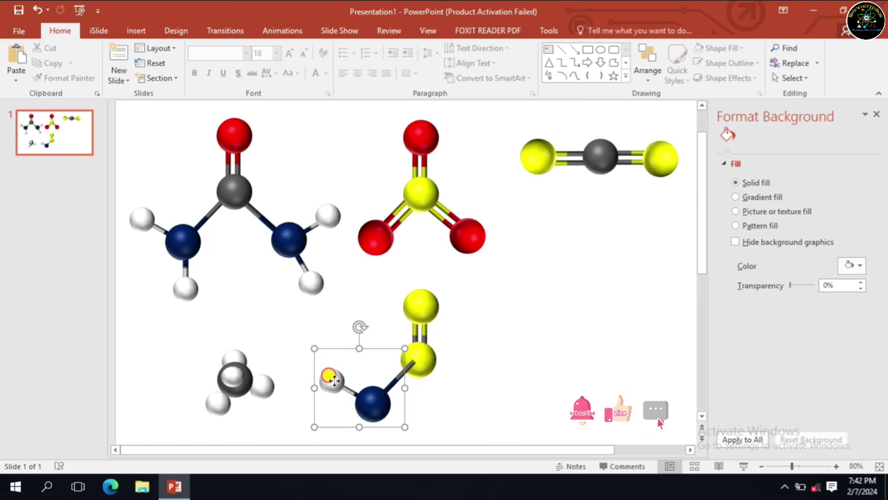
pyautogui.click(269, 258)
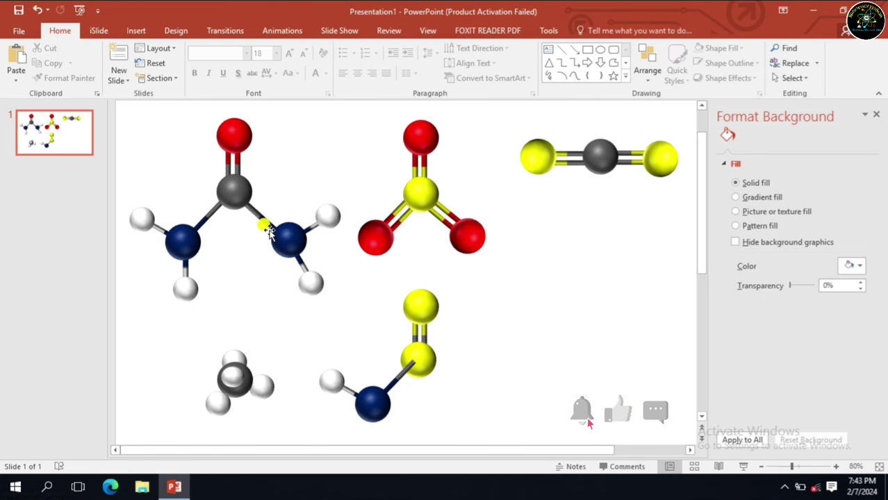
pyautogui.click(235, 192)
pyautogui.click(235, 193)
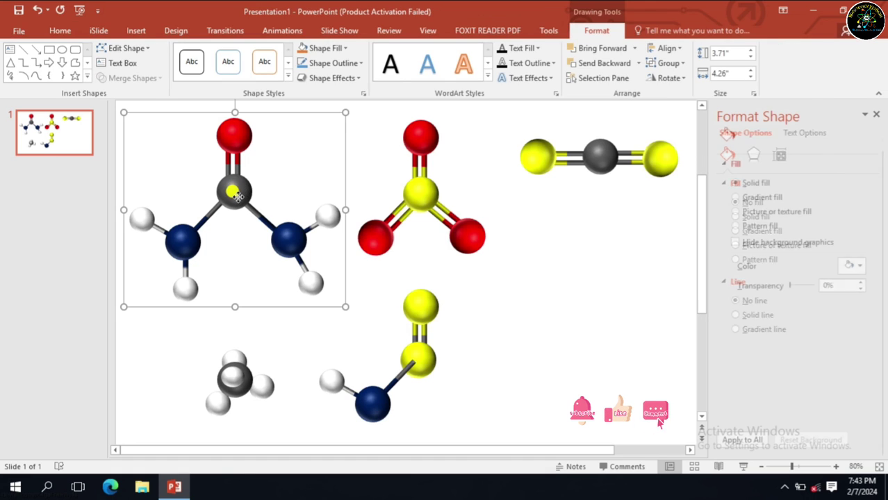
pyautogui.click(260, 220)
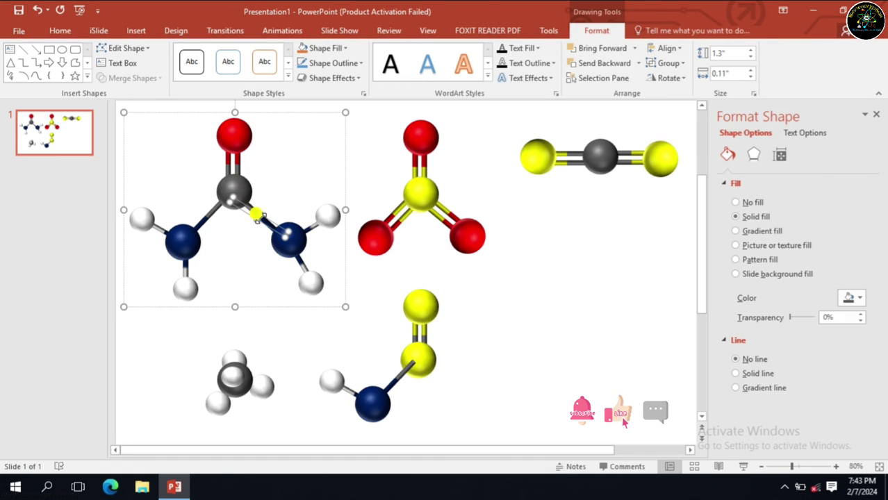
pyautogui.click(294, 240)
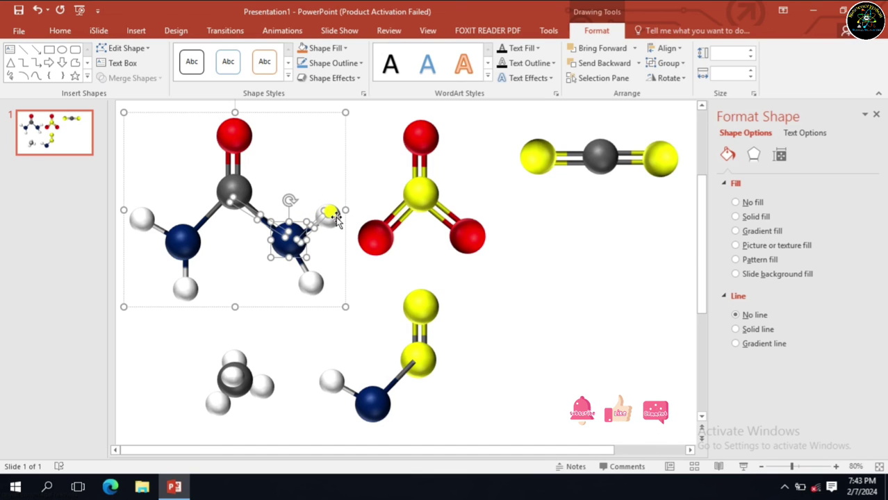
pyautogui.keyDown('shift'); pyautogui.click(328, 214); pyautogui.keyUp('shift')
pyautogui.hotkey('ctrl', 'c')
pyautogui.hotkey('ctrl', 'v')
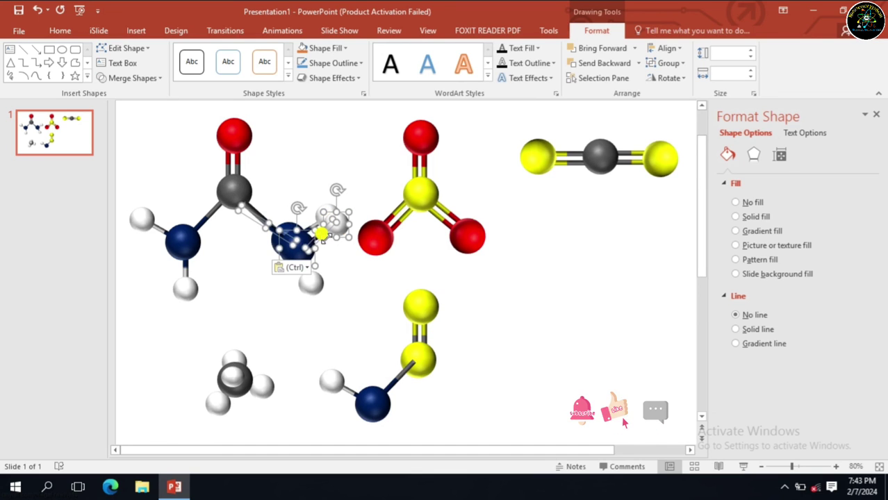
pyautogui.moveTo(303, 236); pyautogui.dragTo(493, 395)
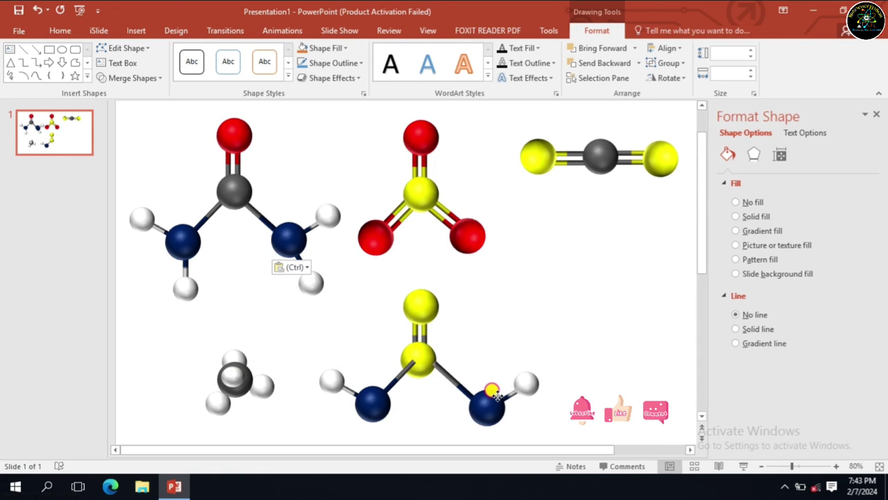
pyautogui.moveTo(495, 398); pyautogui.dragTo(485, 393)
pyautogui.click(539, 386)
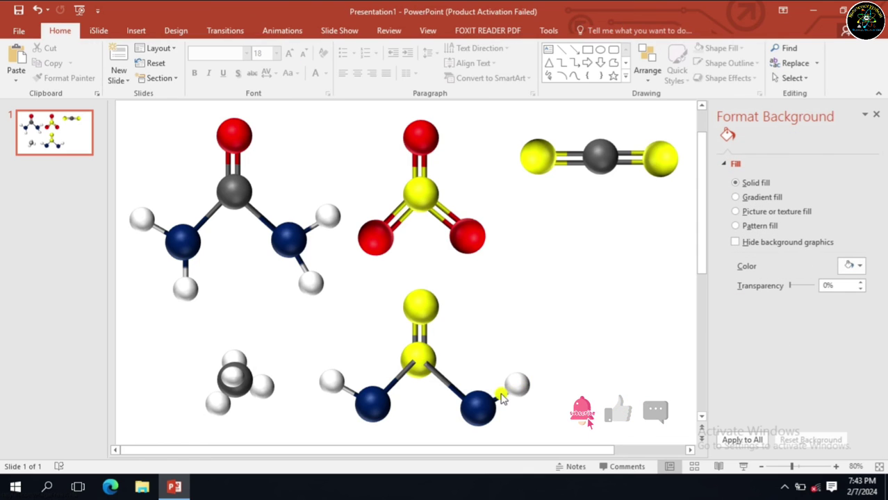
pyautogui.click(518, 383)
# Step: Send the lower molecule's central yellow atom to the back, behind its bonds
pyautogui.click(420, 358)
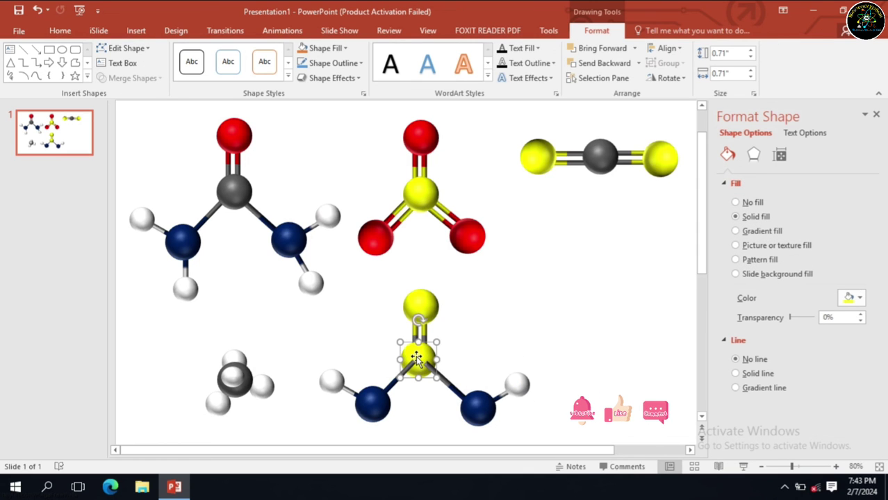
pyautogui.rightClick(419, 358)
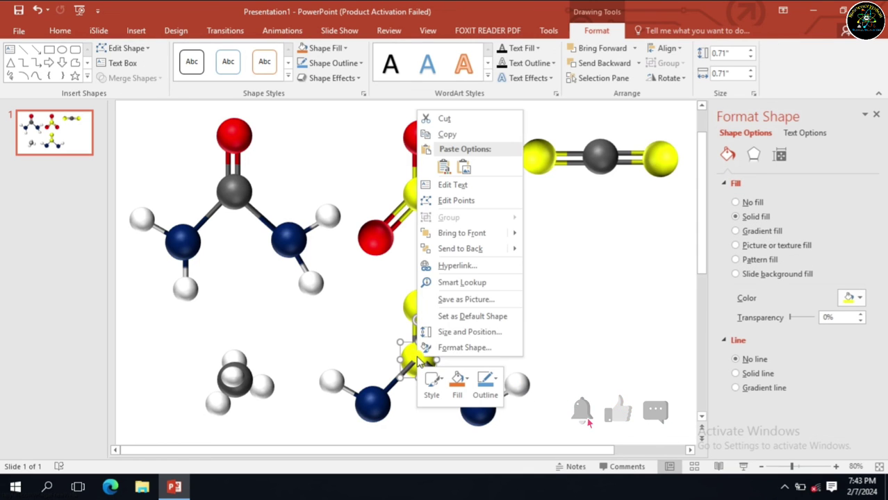
pyautogui.click(458, 249)
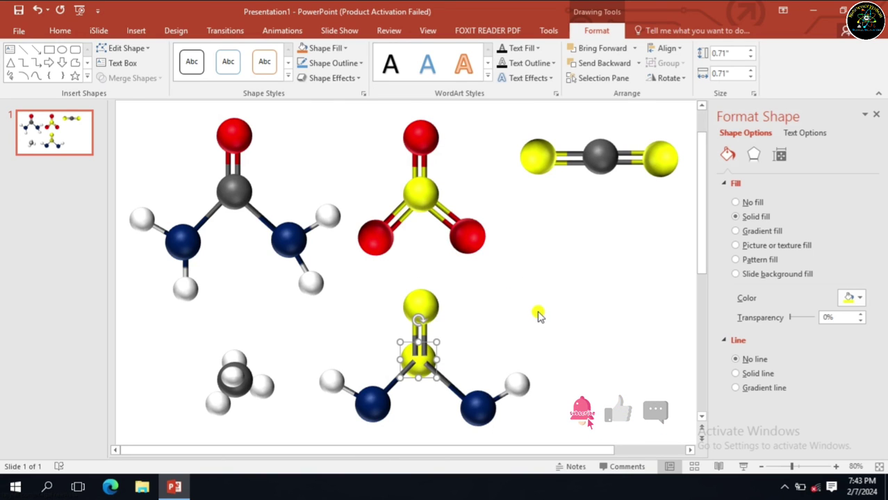
pyautogui.rightClick(420, 364)
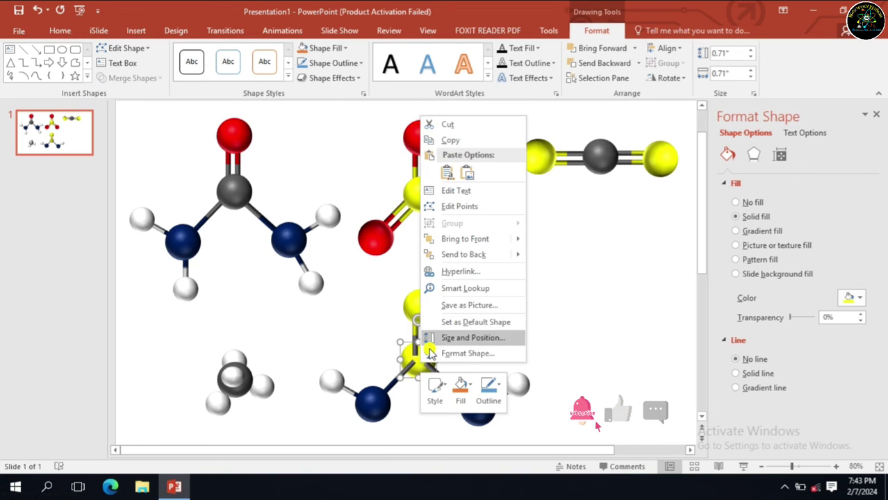
pyautogui.click(467, 240)
pyautogui.click(507, 315)
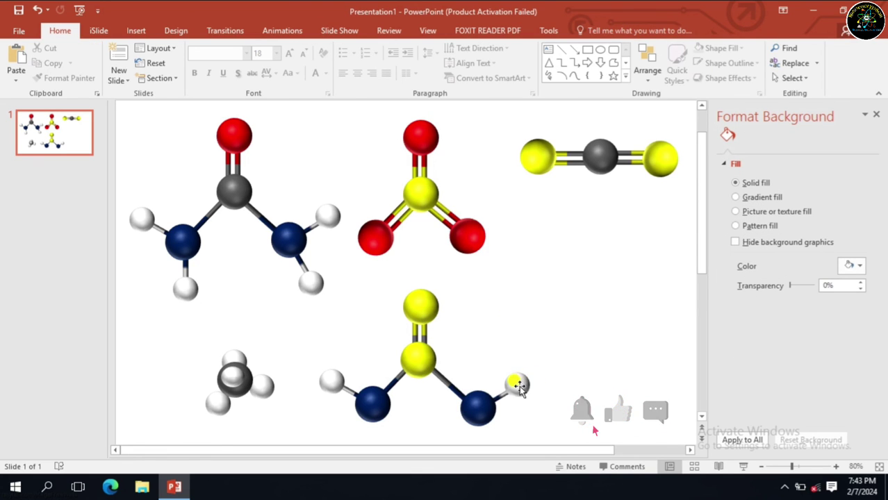
# Step: Rotate the lower molecule's right N–H bond to a Z Rotation of 350°
pyautogui.click(516, 381)
pyautogui.click(761, 231)
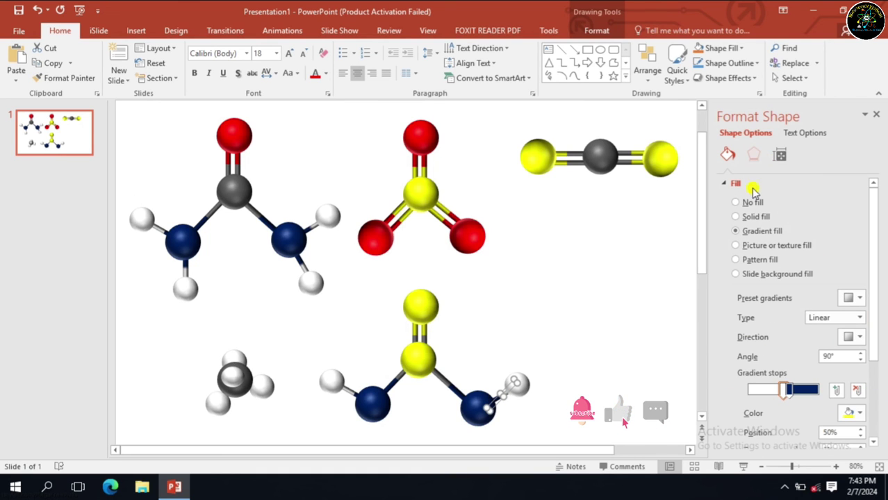
pyautogui.click(754, 154)
pyautogui.scroll(-3, 881, 326)
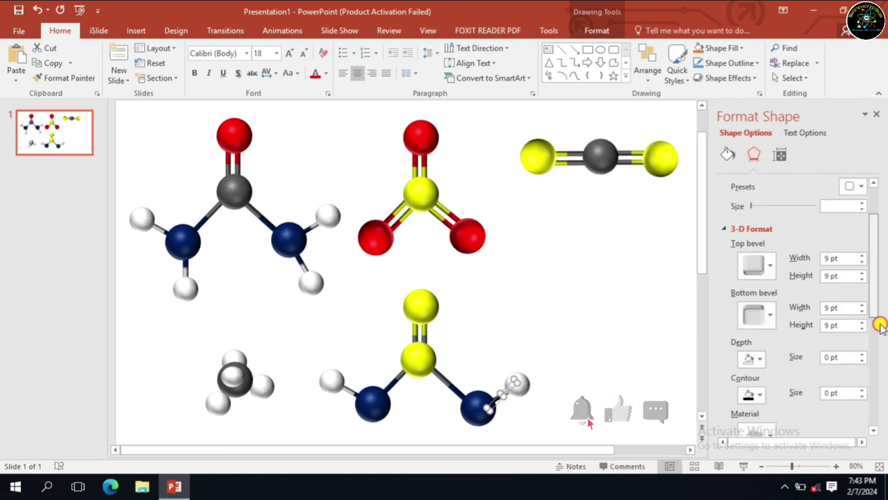
pyautogui.click(880, 326)
pyautogui.click(859, 361)
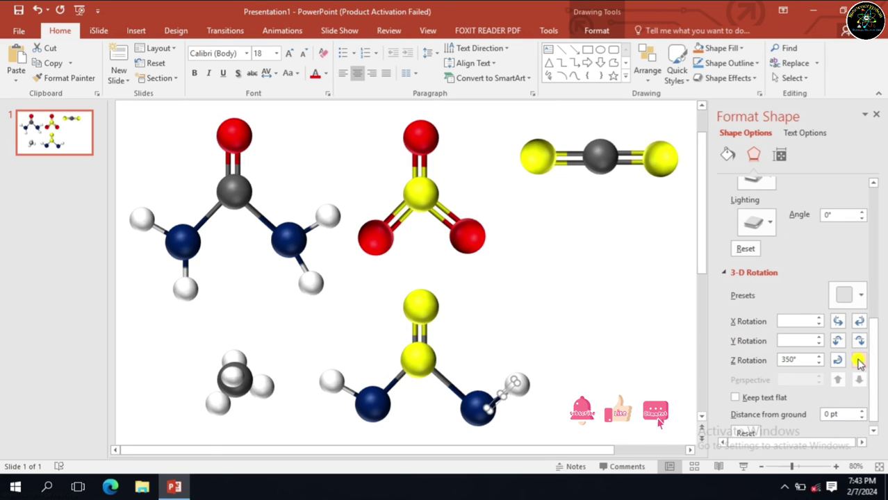
pyautogui.click(519, 387)
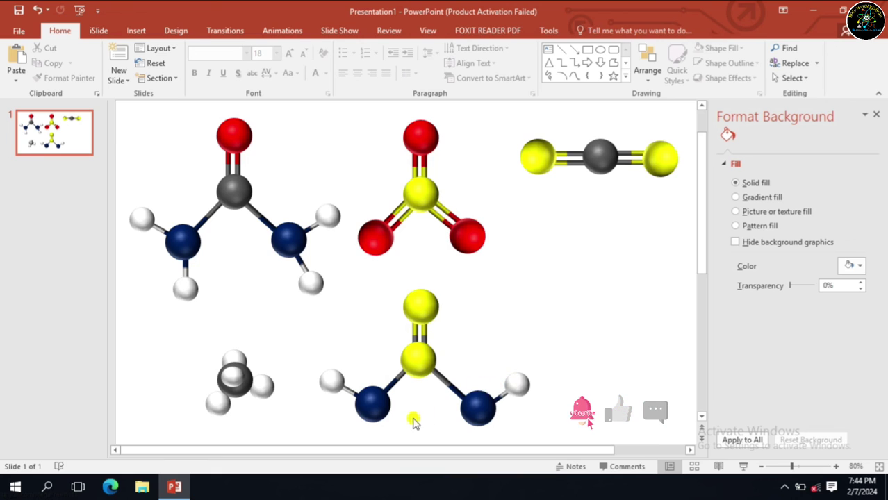
# Step: Fill the left and right nitrogen balls red and the yellow centre ball grey
pyautogui.click(371, 403)
pyautogui.click(375, 403)
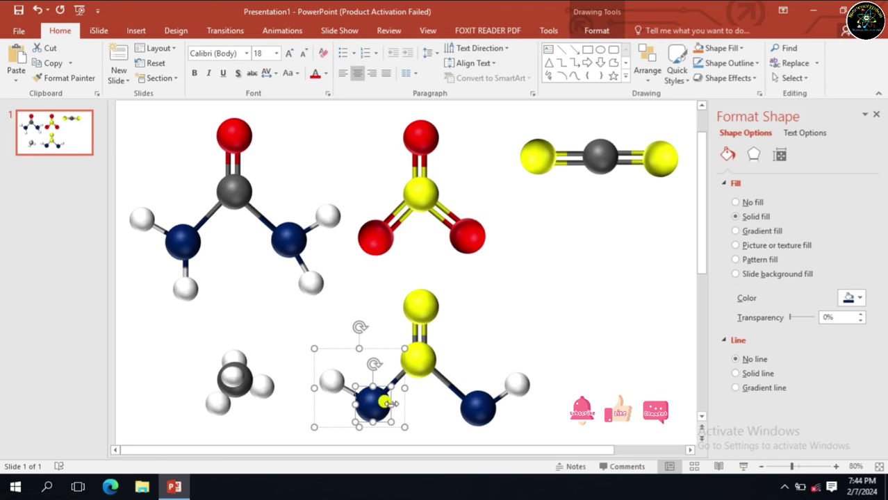
pyautogui.click(859, 297)
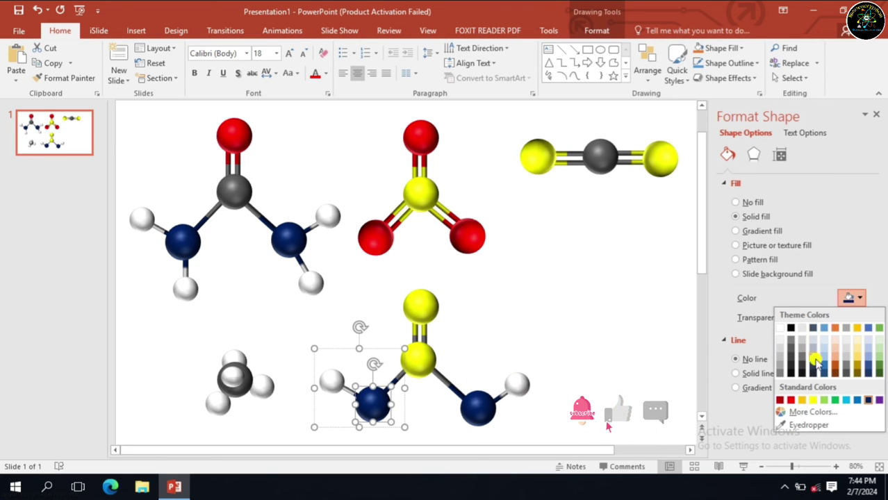
pyautogui.click(791, 401)
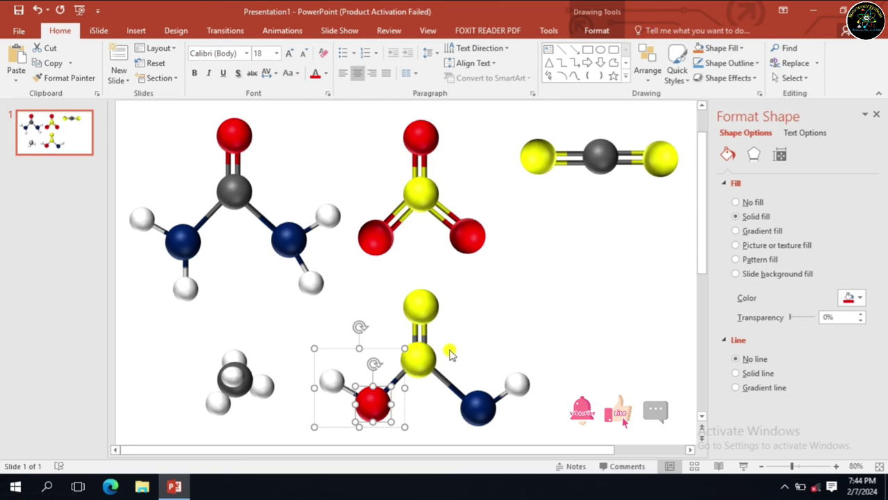
pyautogui.click(420, 367)
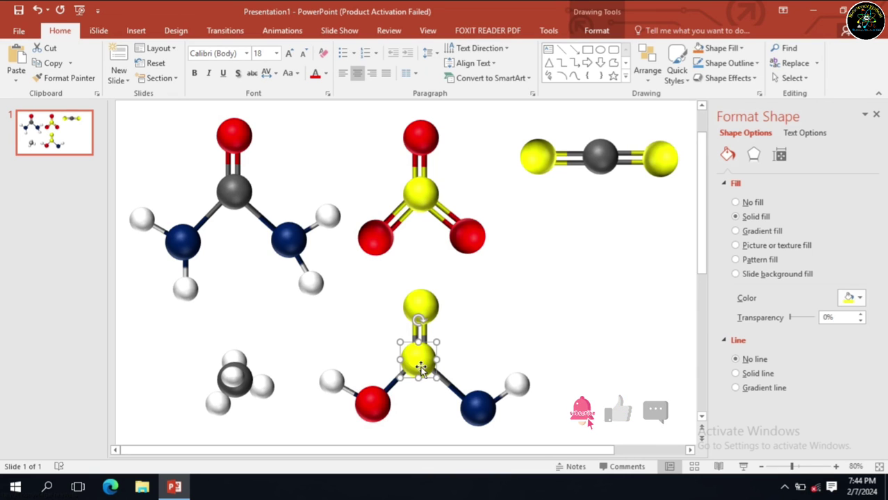
pyautogui.click(856, 299)
pyautogui.click(791, 338)
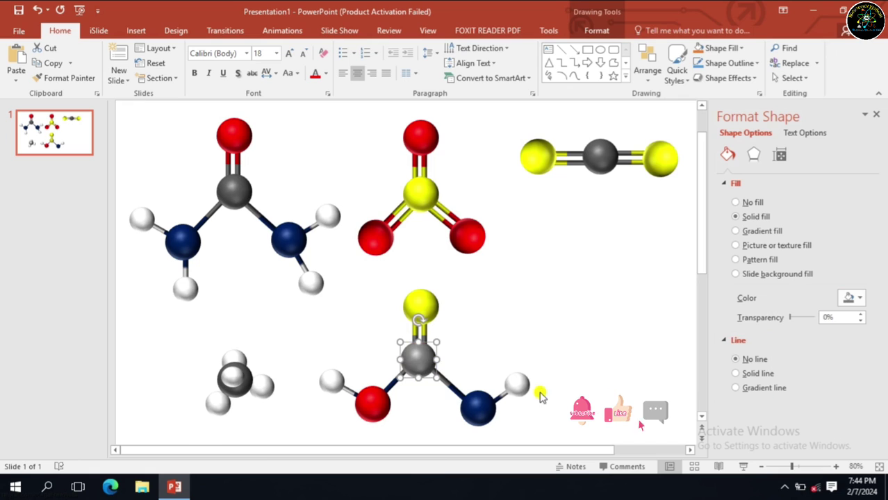
pyautogui.click(478, 413)
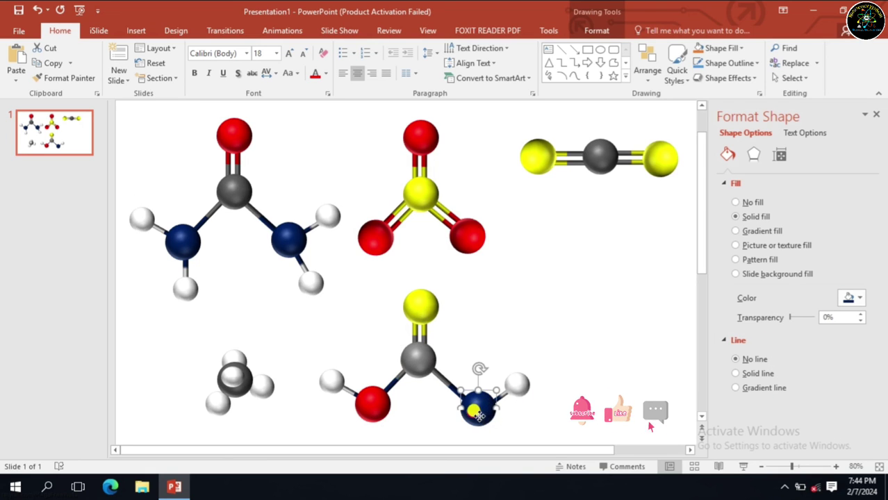
pyautogui.click(856, 298)
pyautogui.click(791, 401)
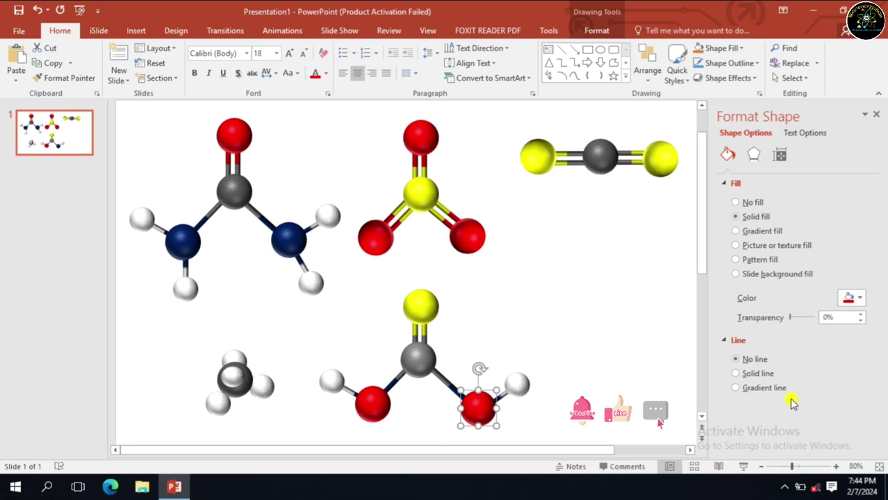
pyautogui.click(541, 404)
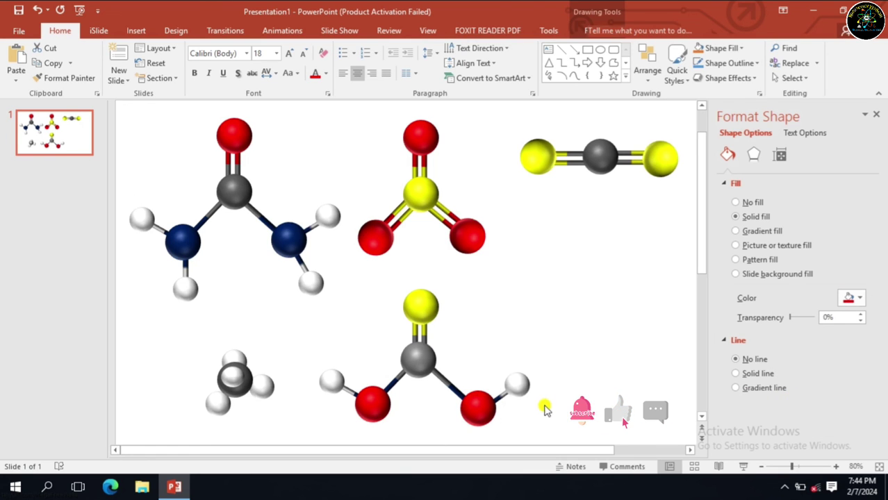
# Step: Make the navy gradient stop red on the right O–H, C–O and left O–H bonds
pyautogui.click(515, 384)
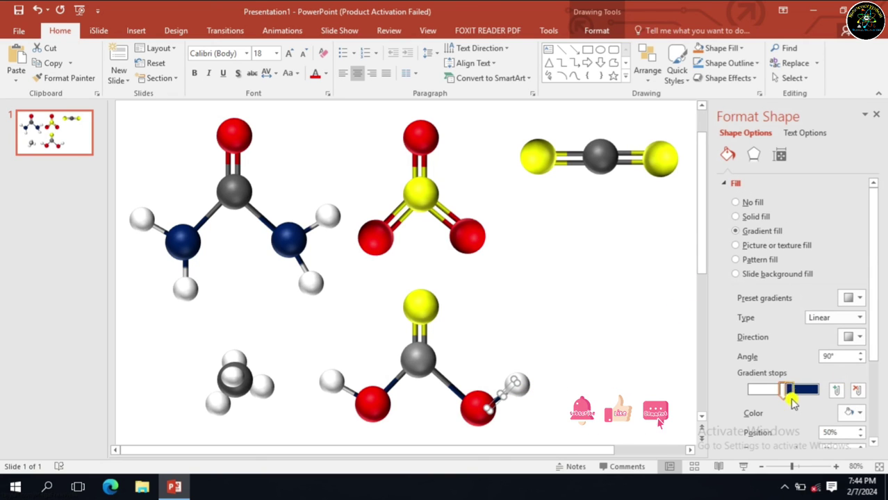
pyautogui.click(786, 393)
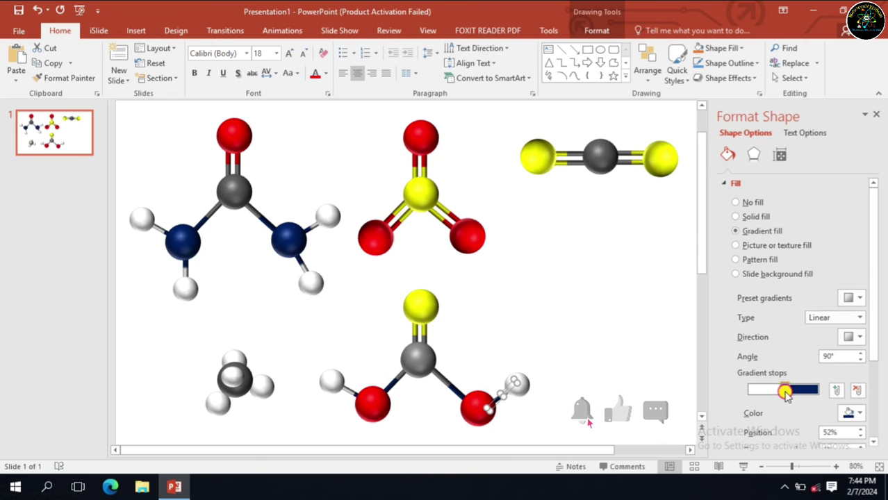
pyautogui.click(864, 414)
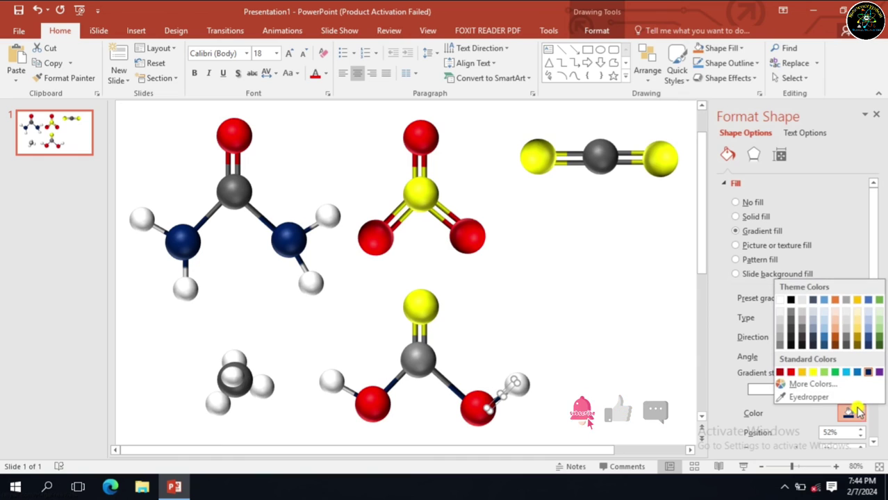
pyautogui.click(791, 373)
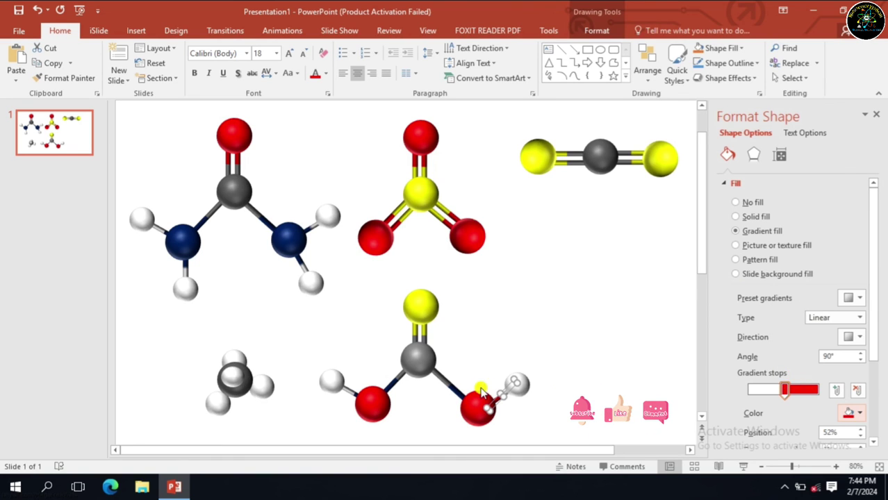
pyautogui.click(457, 393)
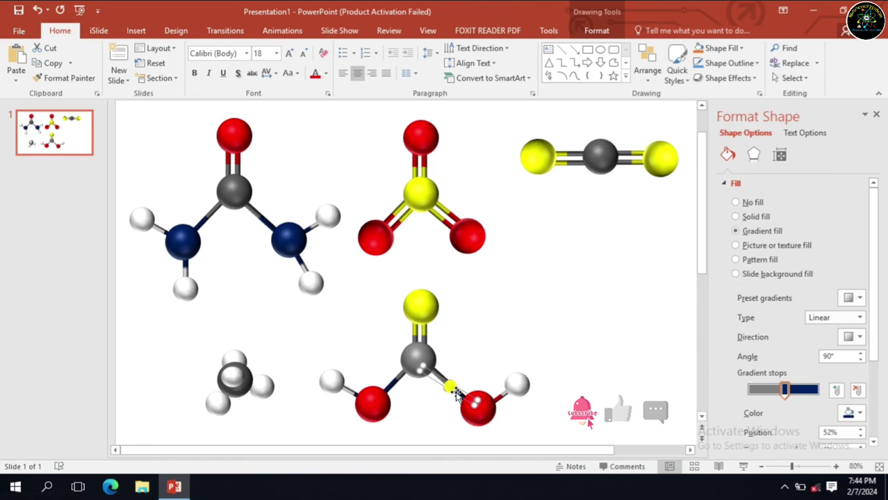
pyautogui.click(852, 413)
pyautogui.click(789, 373)
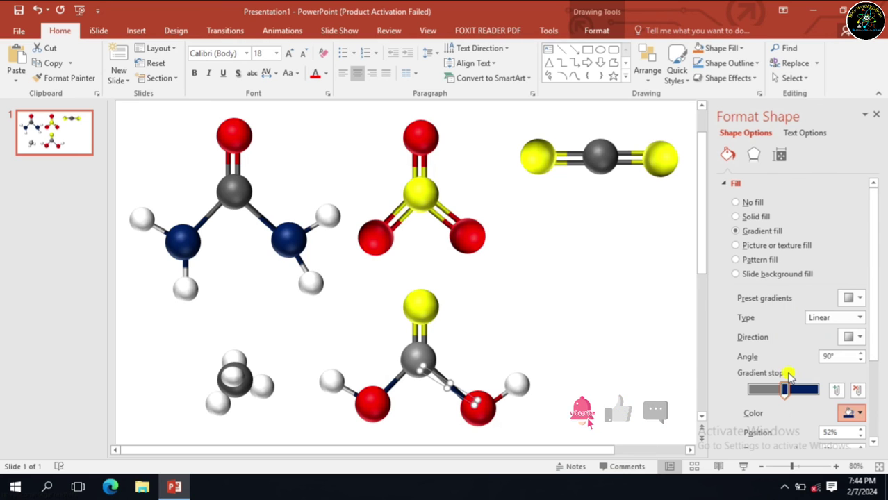
pyautogui.click(391, 393)
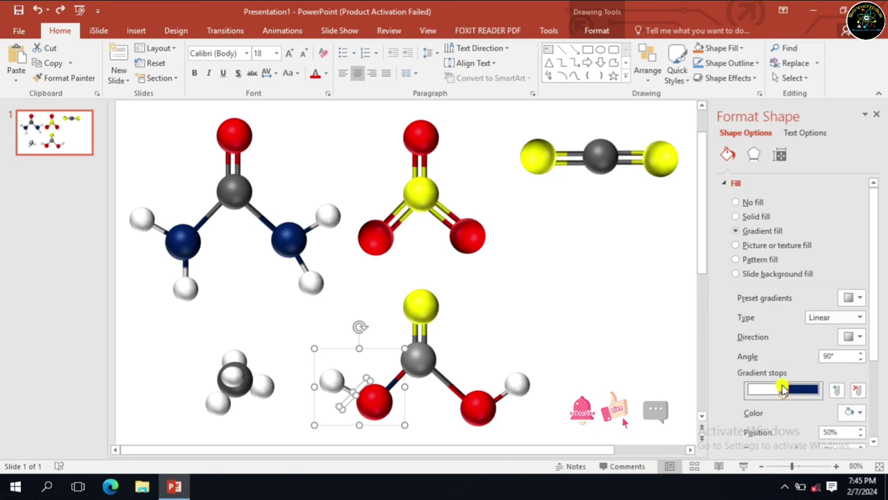
pyautogui.click(858, 413)
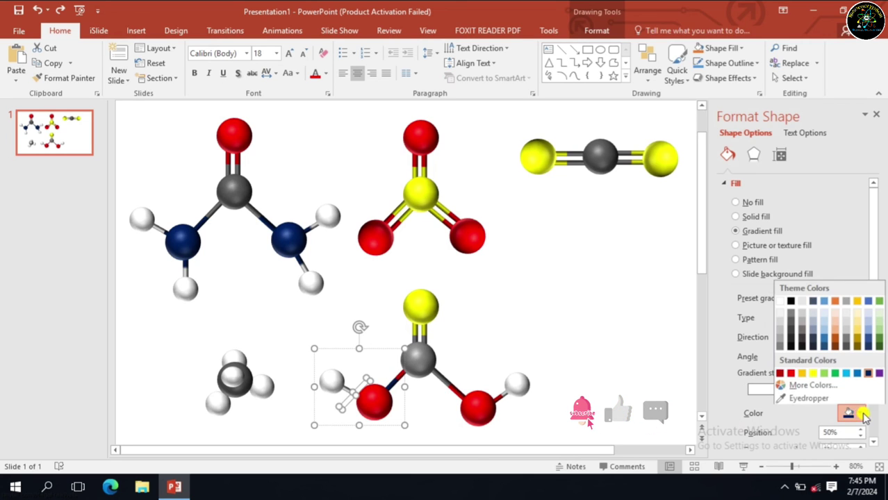
pyautogui.click(791, 372)
pyautogui.click(583, 417)
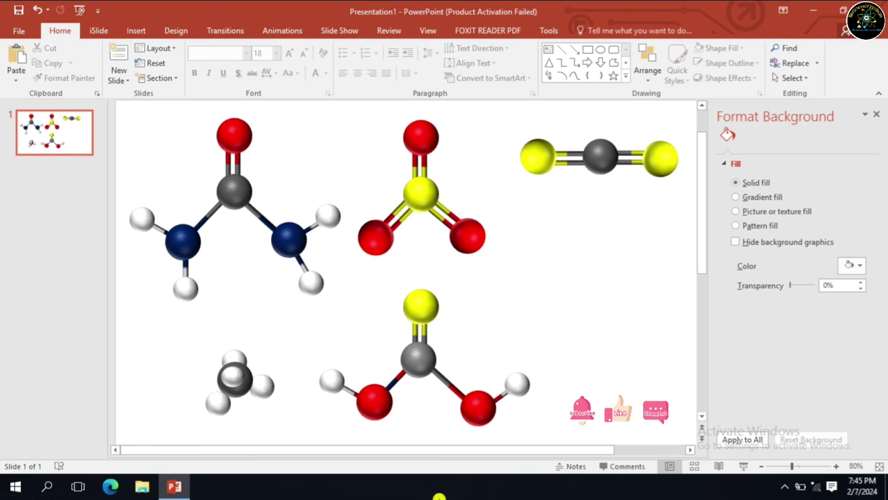
# Step: Copy the SO3 molecule and drag the pasted duplicate below the CS2 molecule
pyautogui.click(437, 203)
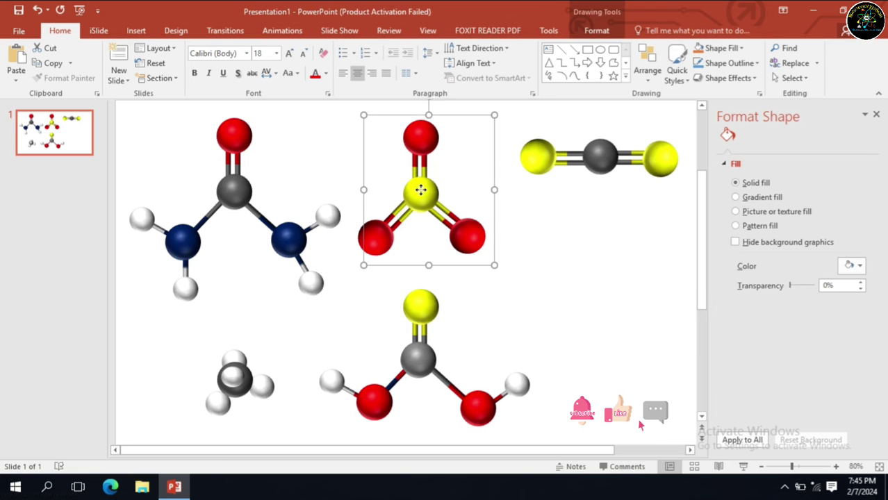
pyautogui.rightClick(431, 199)
pyautogui.click(539, 268)
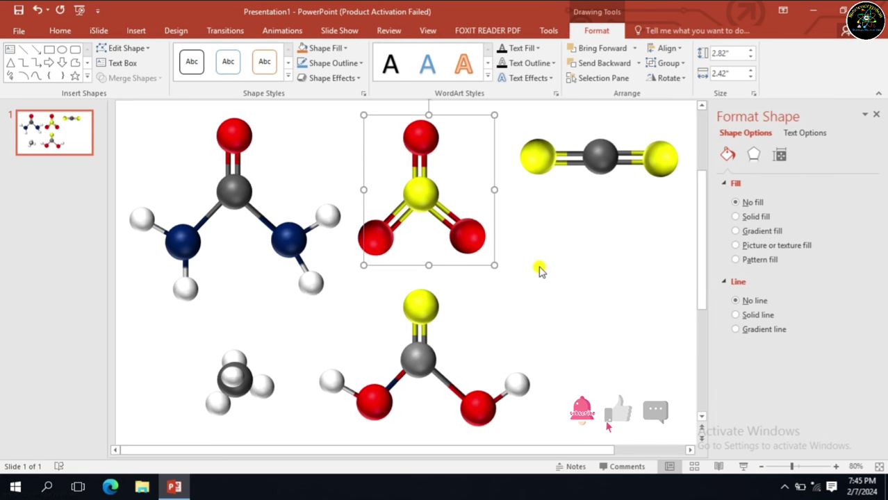
pyautogui.click(544, 273)
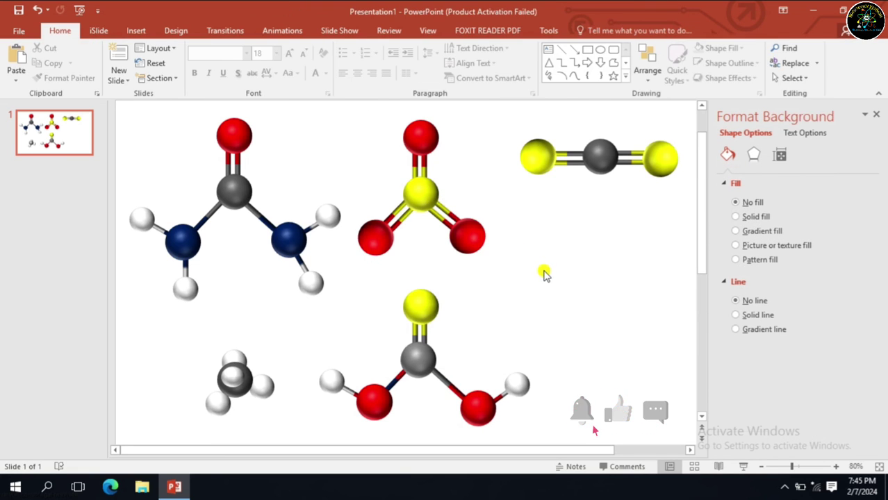
pyautogui.hotkey('ctrl', 'v')
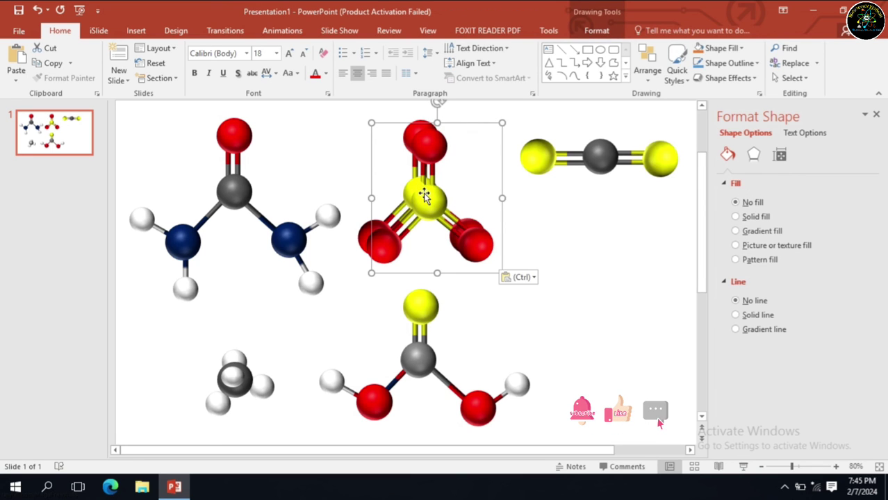
pyautogui.moveTo(429, 199); pyautogui.dragTo(583, 295)
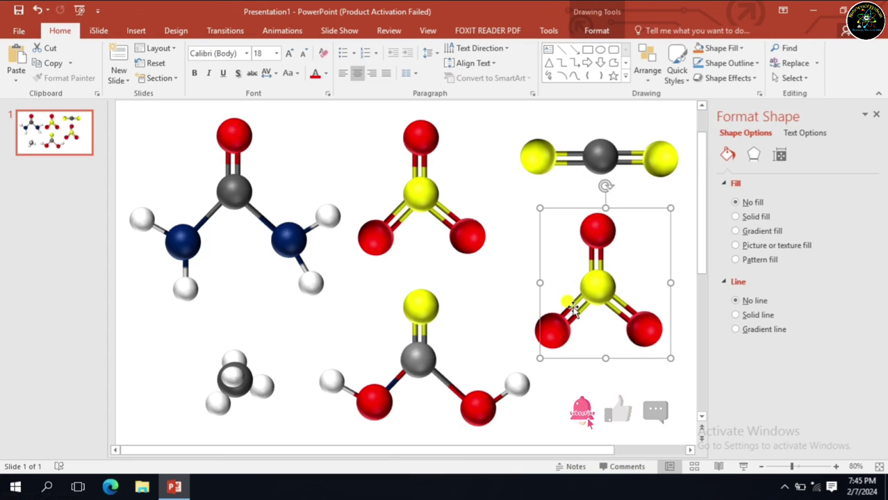
# Step: Nudge the copied molecule slightly upward and shift its right bond into place
pyautogui.click(571, 306)
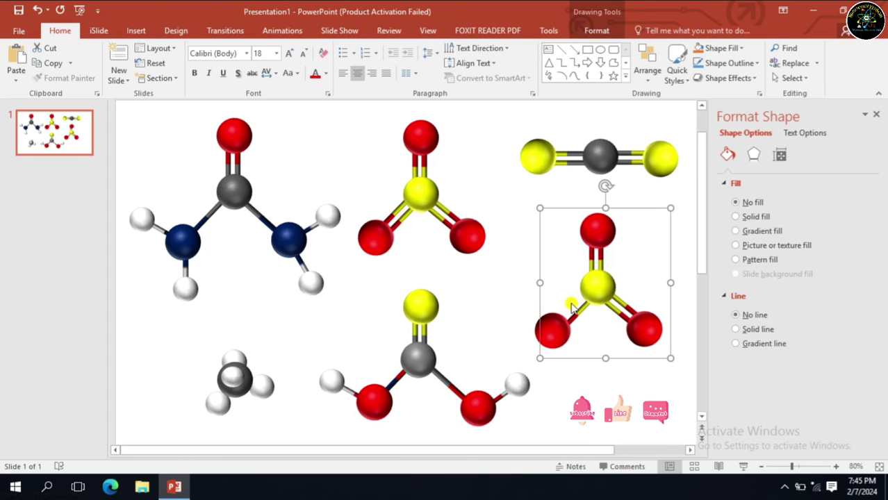
pyautogui.click(574, 307)
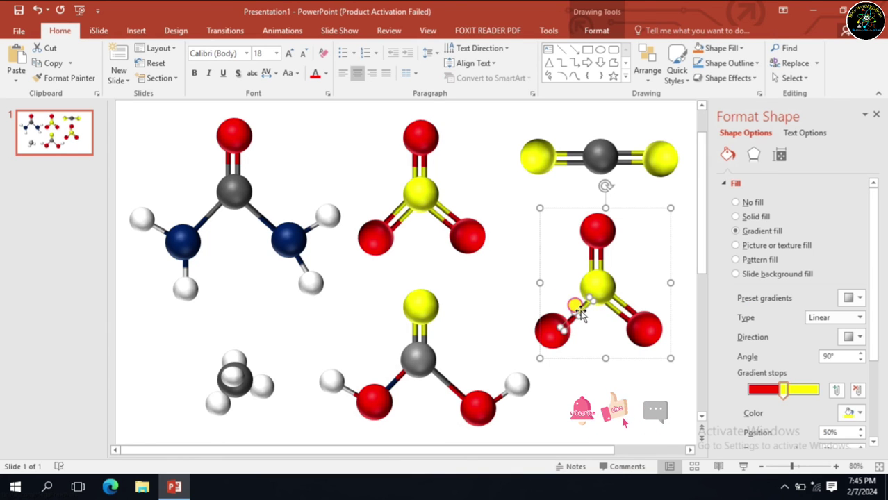
pyautogui.click(583, 306)
pyautogui.click(628, 311)
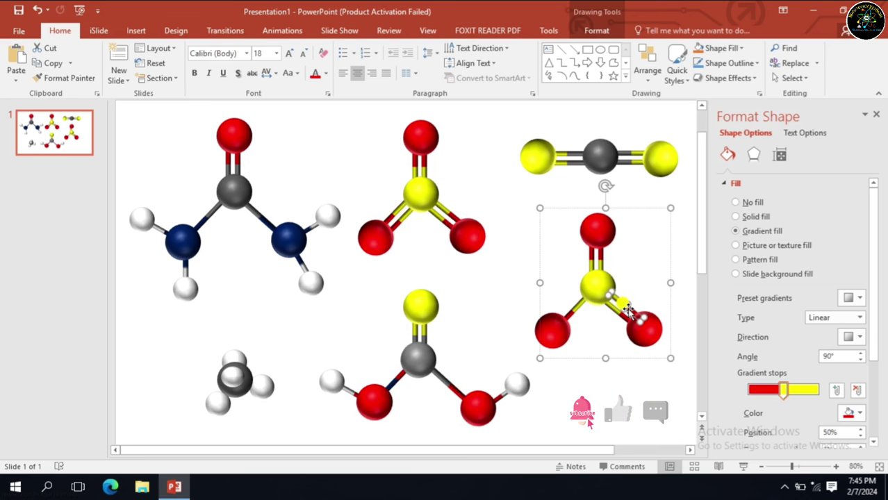
pyautogui.hotkey('ctrl', 'z')
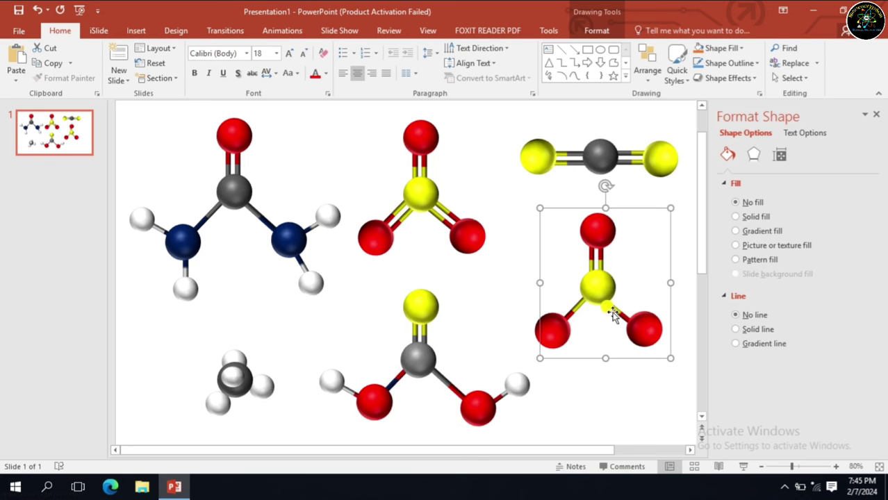
pyautogui.moveTo(615, 312); pyautogui.dragTo(616, 309)
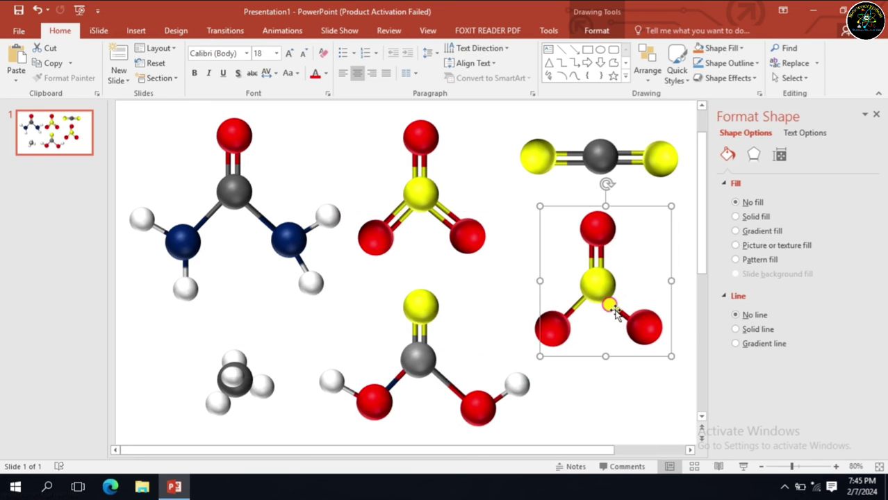
pyautogui.click(618, 311)
pyautogui.moveTo(617, 310); pyautogui.dragTo(612, 311)
pyautogui.click(635, 238)
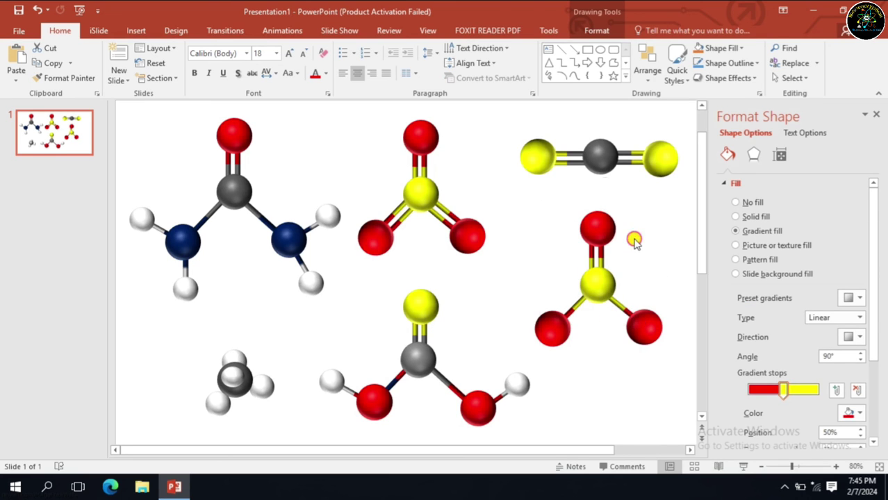
pyautogui.click(591, 278)
# Step: Colour the copy's central sulfur ball grey and both lower red balls white
pyautogui.click(601, 289)
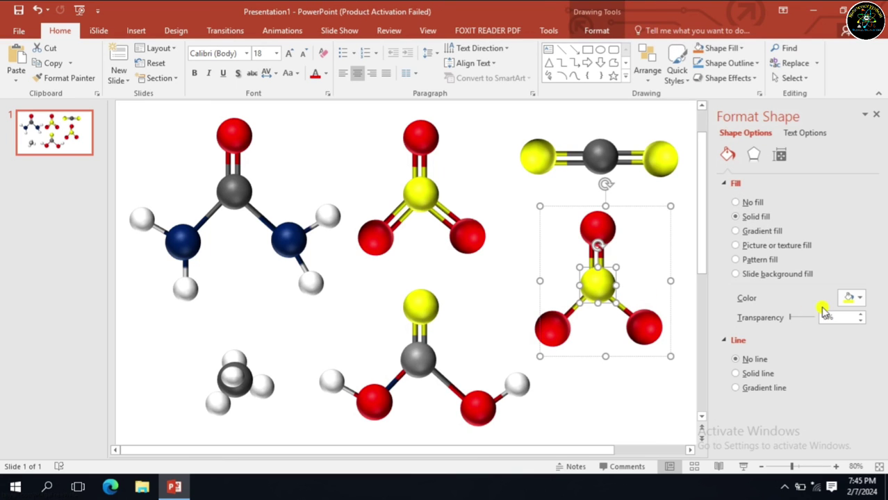
pyautogui.click(861, 299)
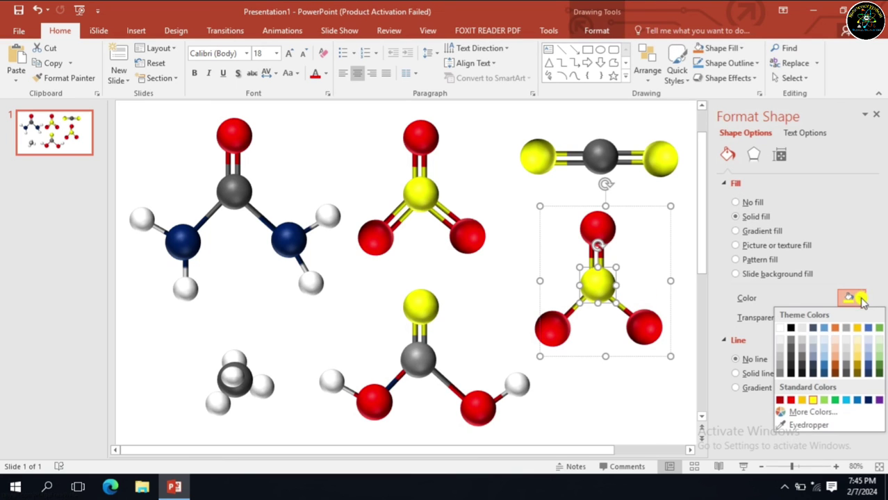
pyautogui.click(793, 338)
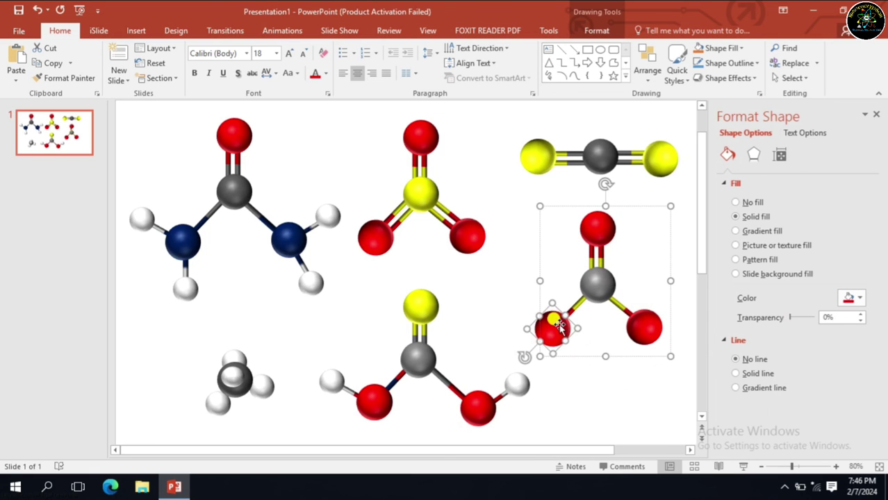
pyautogui.click(859, 298)
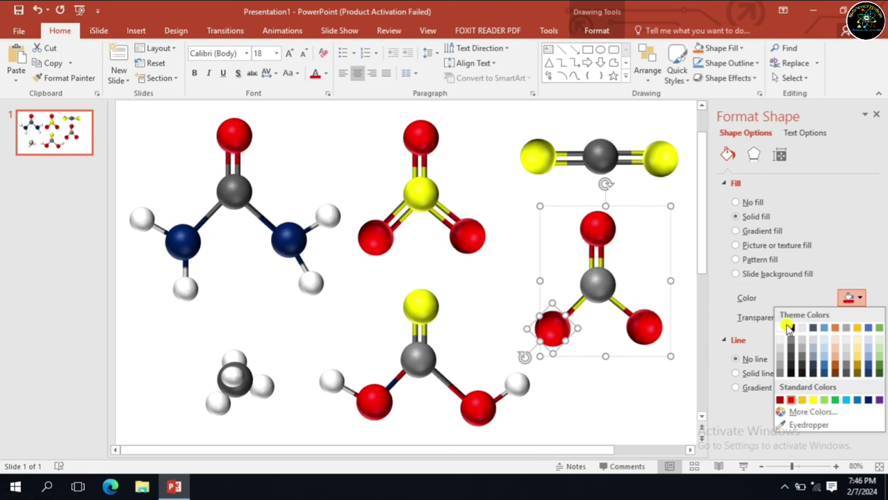
pyautogui.click(784, 328)
pyautogui.click(645, 323)
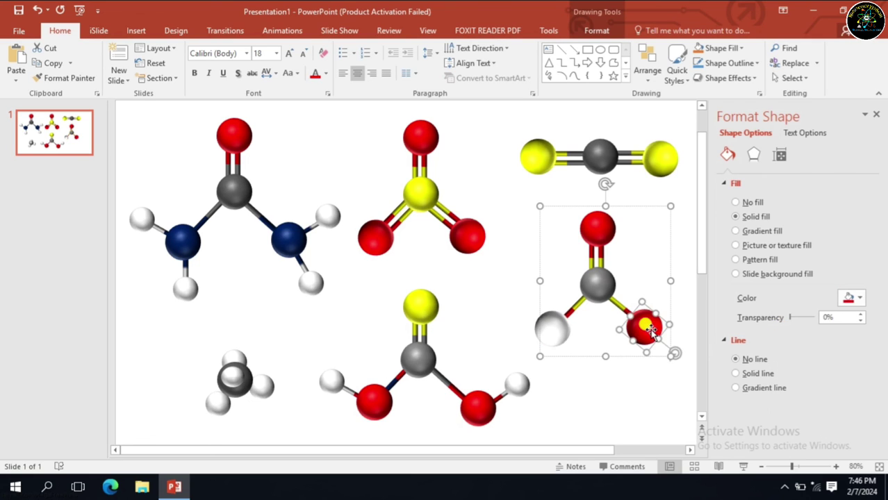
pyautogui.click(860, 299)
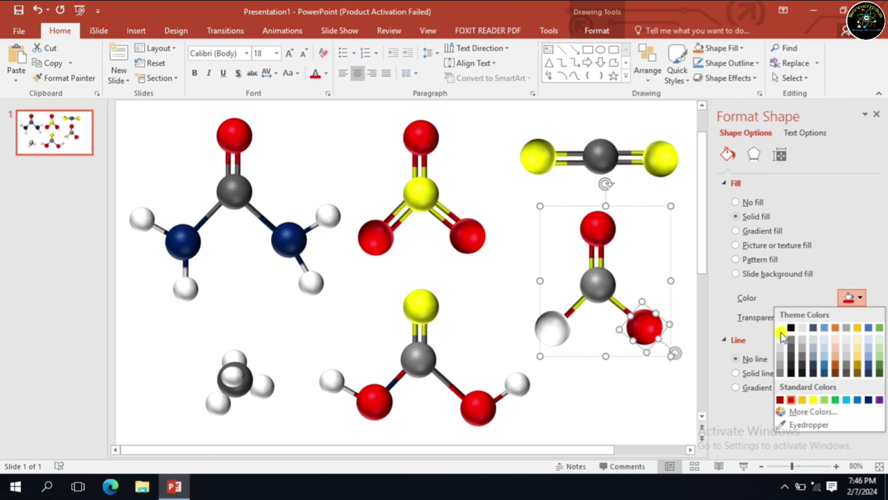
pyautogui.click(780, 330)
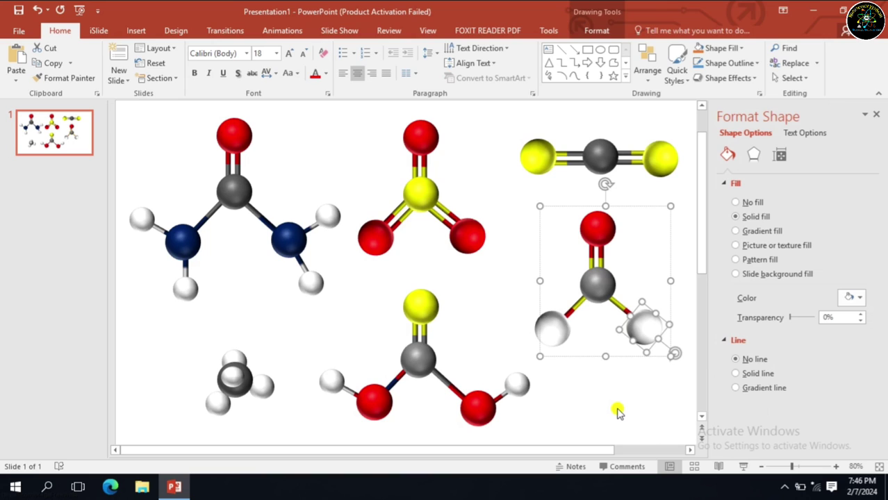
# Step: Give the lower bonds grey-to-white gradients, deleting the extra stop and placing white at 44%
pyautogui.click(574, 306)
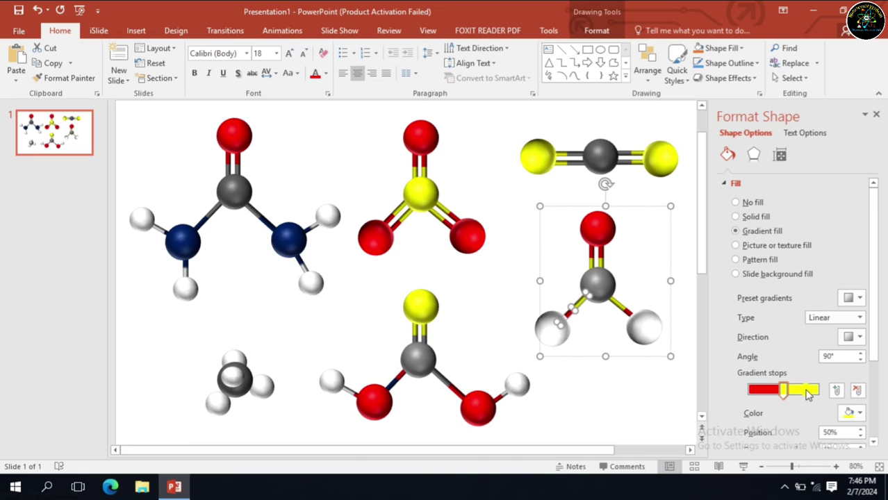
pyautogui.click(867, 414)
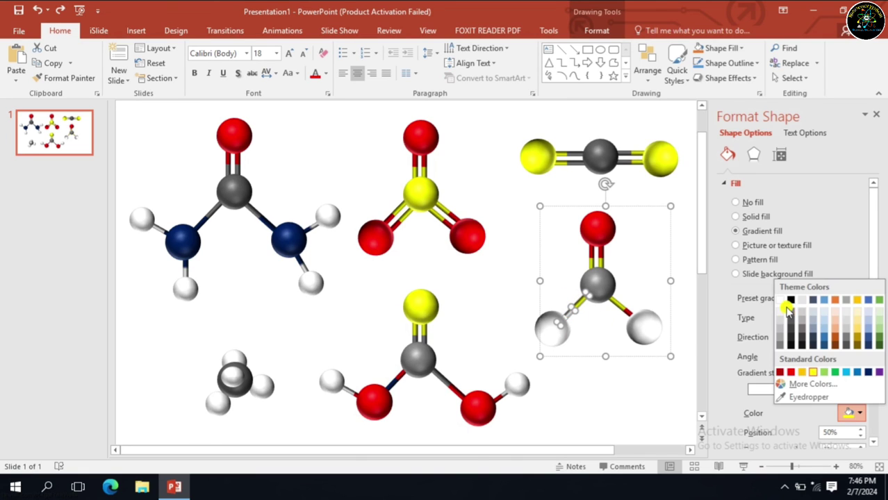
pyautogui.click(791, 315)
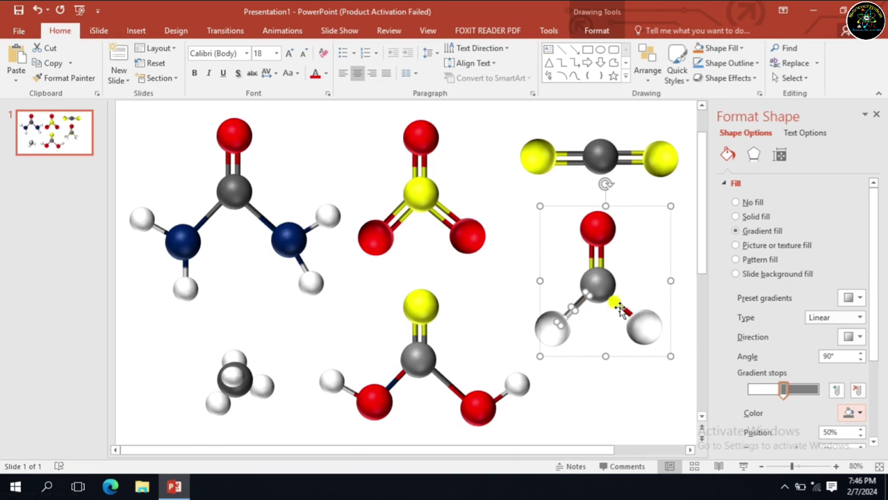
pyautogui.click(859, 413)
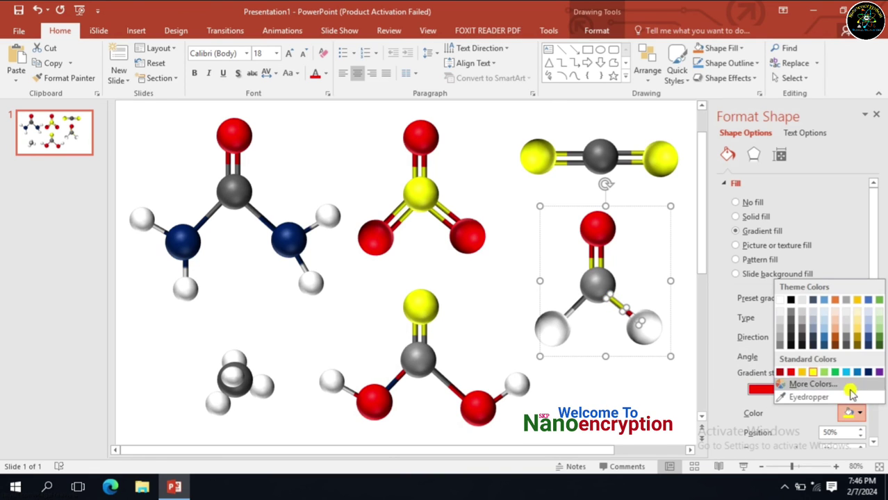
pyautogui.click(785, 310)
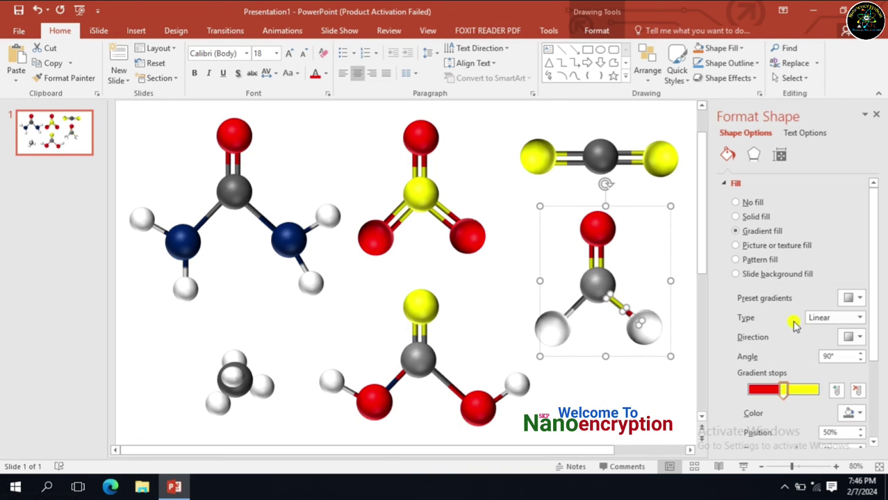
pyautogui.click(774, 391)
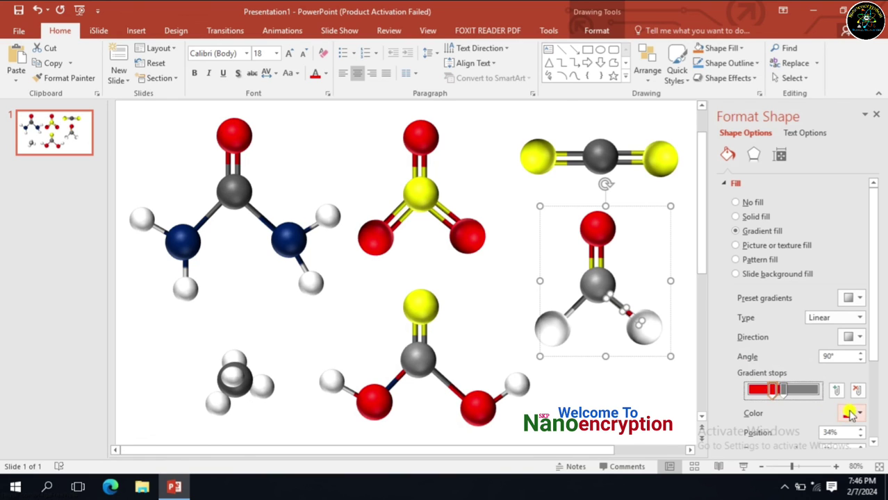
pyautogui.click(782, 393)
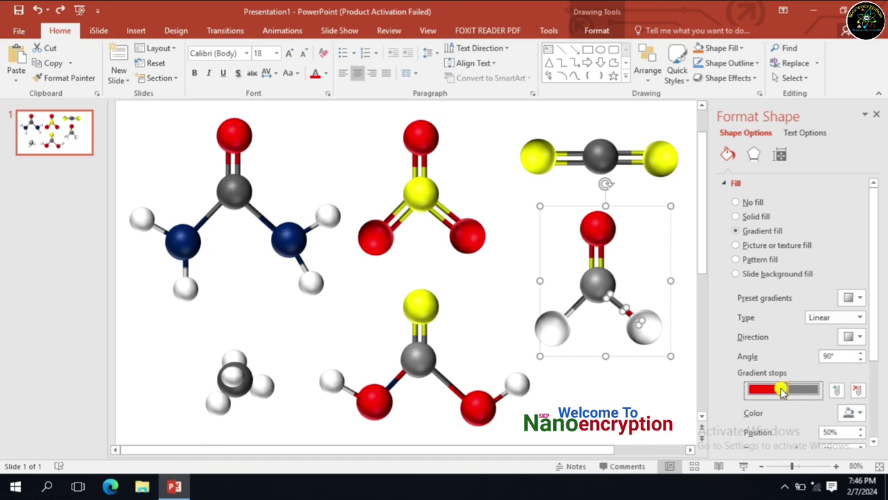
pyautogui.click(855, 414)
pyautogui.click(780, 299)
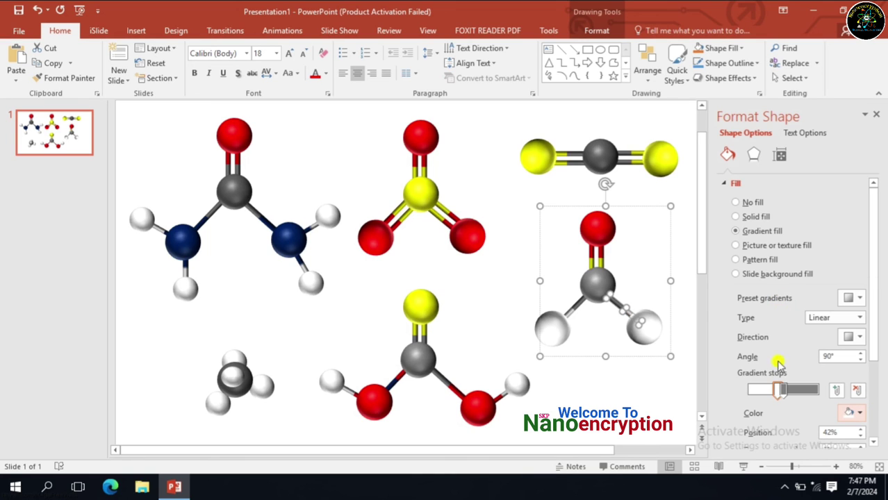
pyautogui.moveTo(775, 391); pyautogui.dragTo(778, 392)
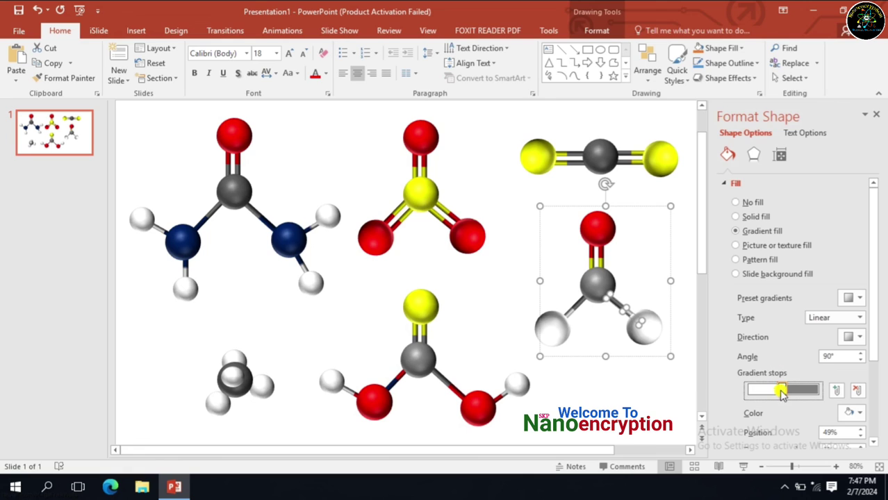
pyautogui.click(686, 290)
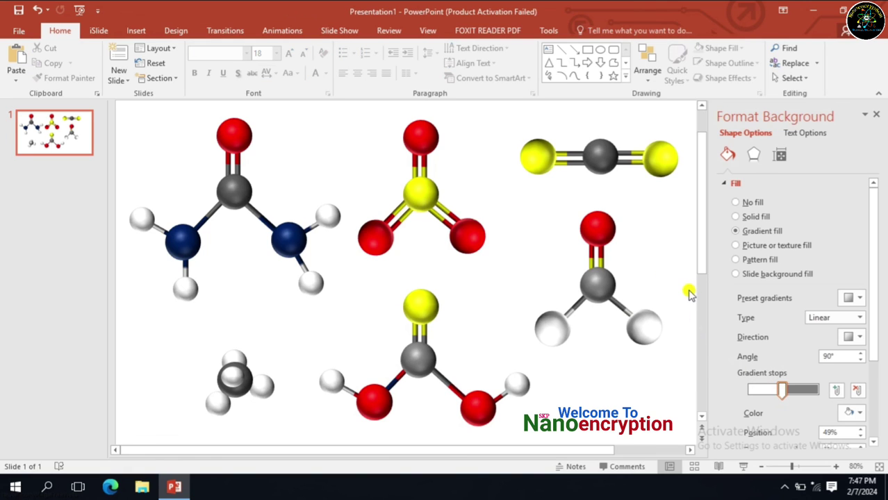
# Step: Change the top double bond's yellow gradient stop to grey so it fades red-to-grey
pyautogui.click(591, 259)
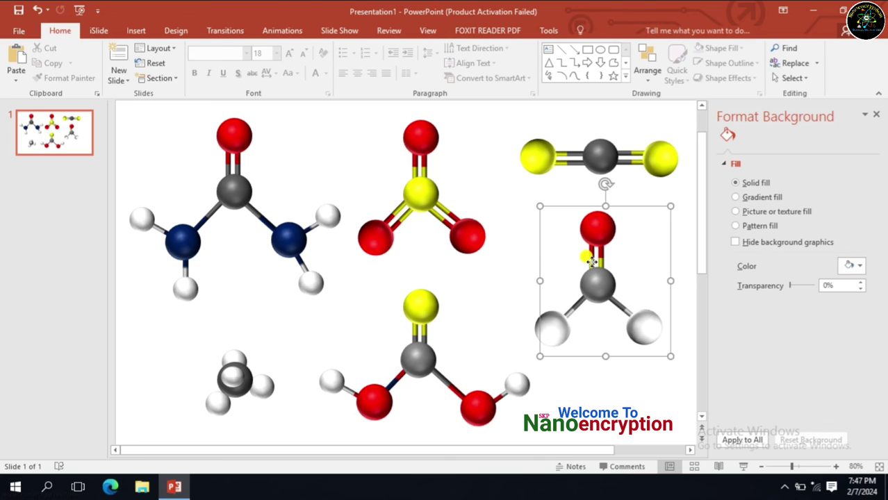
pyautogui.doubleClick(591, 262)
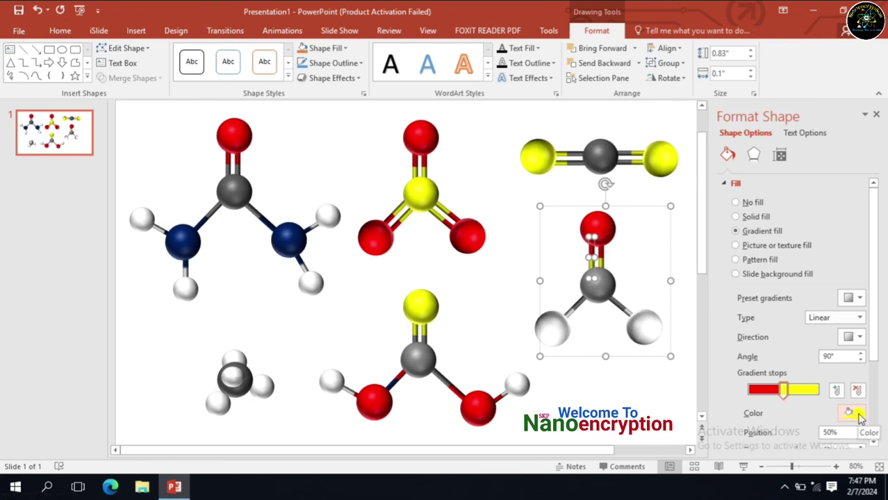
pyautogui.click(861, 414)
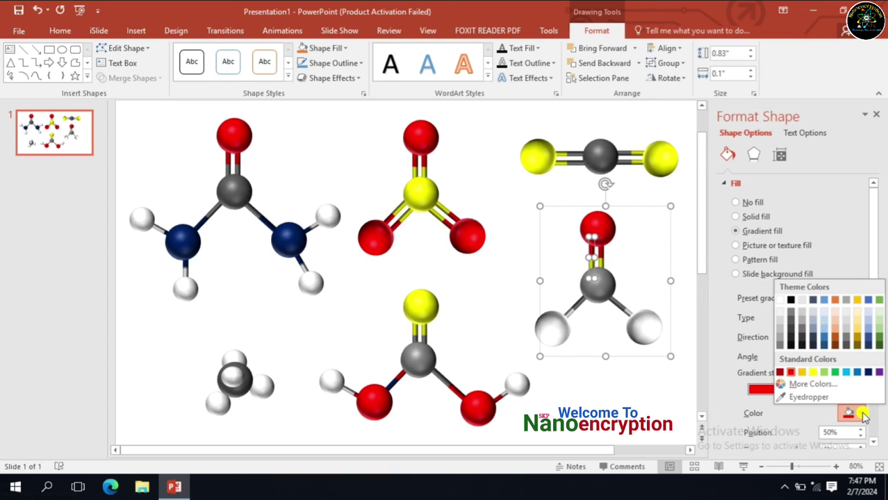
pyautogui.click(719, 411)
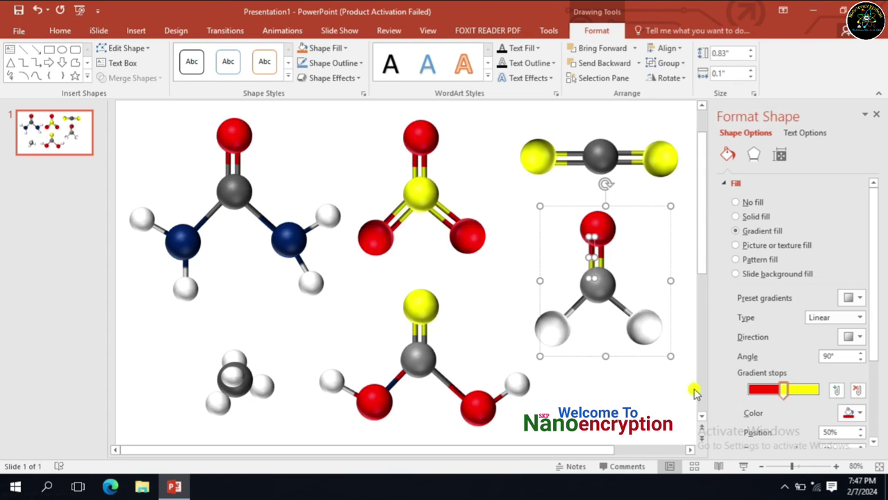
pyautogui.click(787, 392)
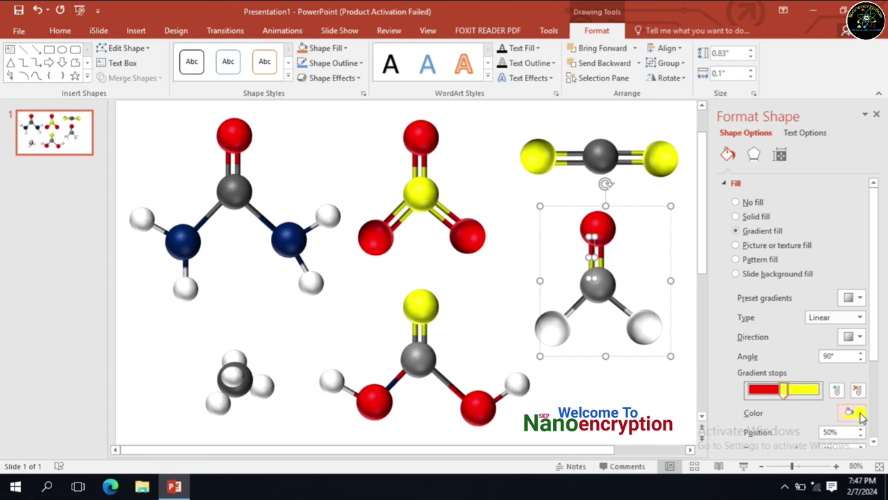
pyautogui.click(857, 413)
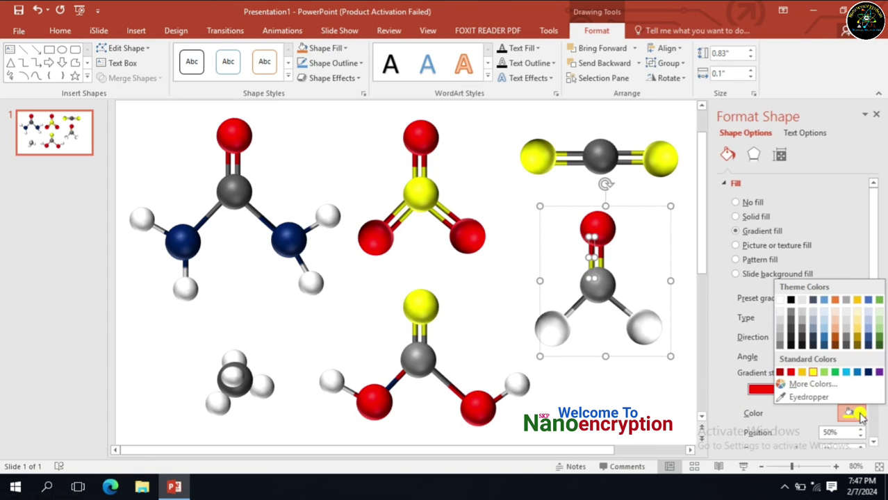
pyautogui.click(790, 314)
pyautogui.hotkey('ctrl', 'z')
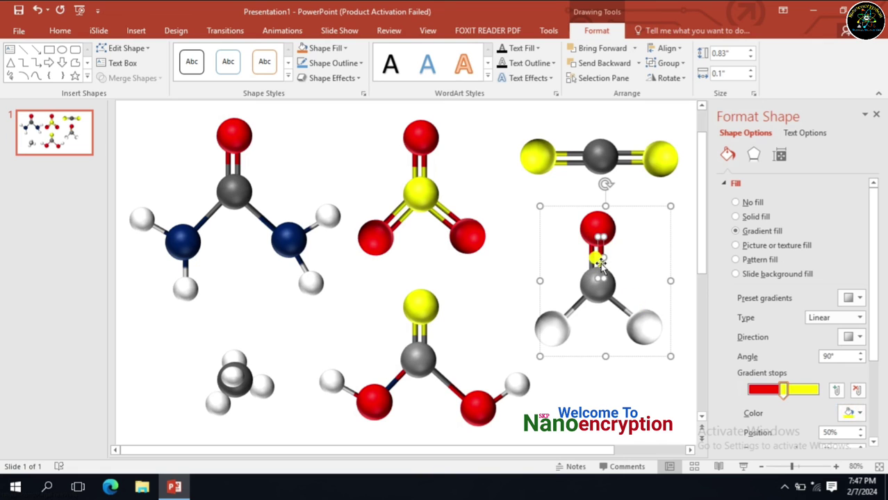
pyautogui.click(858, 413)
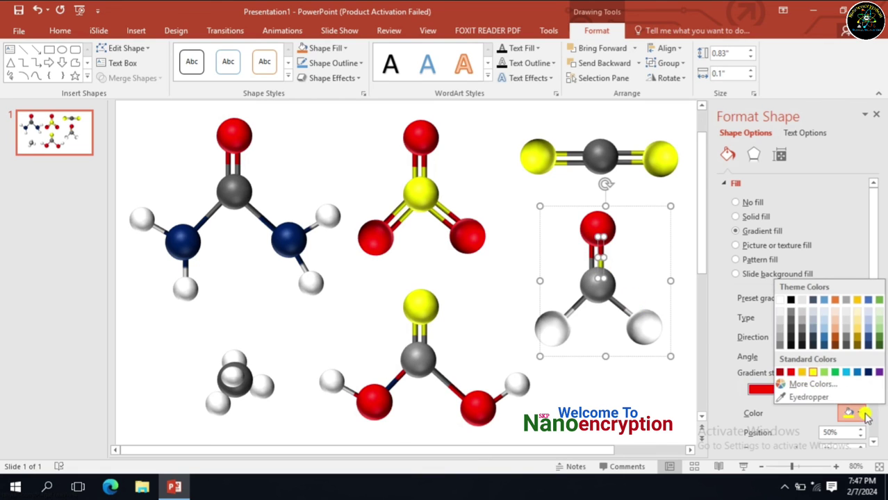
pyautogui.click(652, 396)
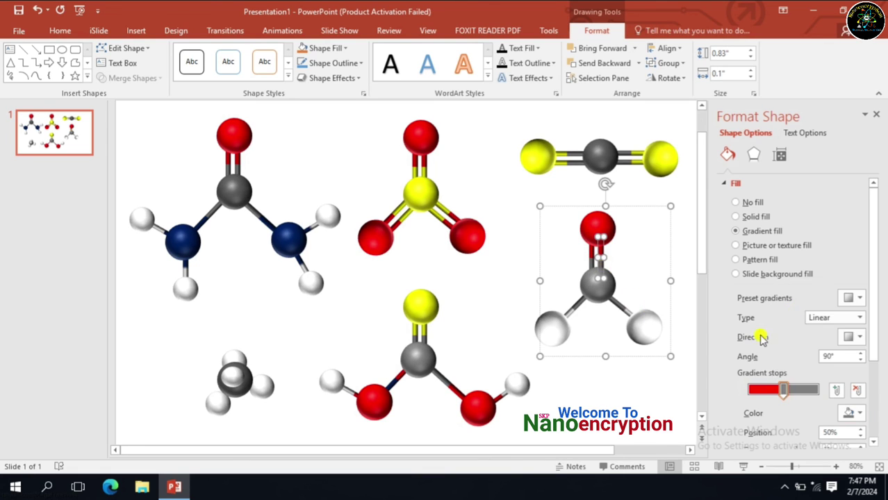
pyautogui.click(652, 396)
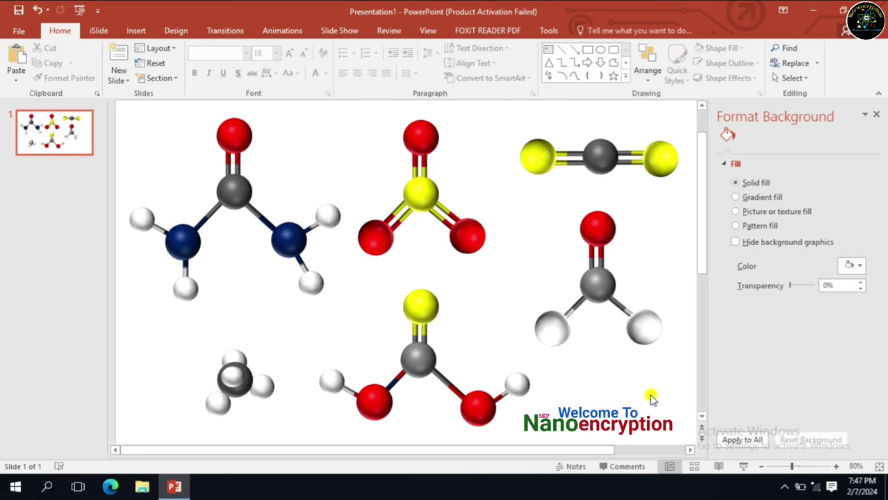